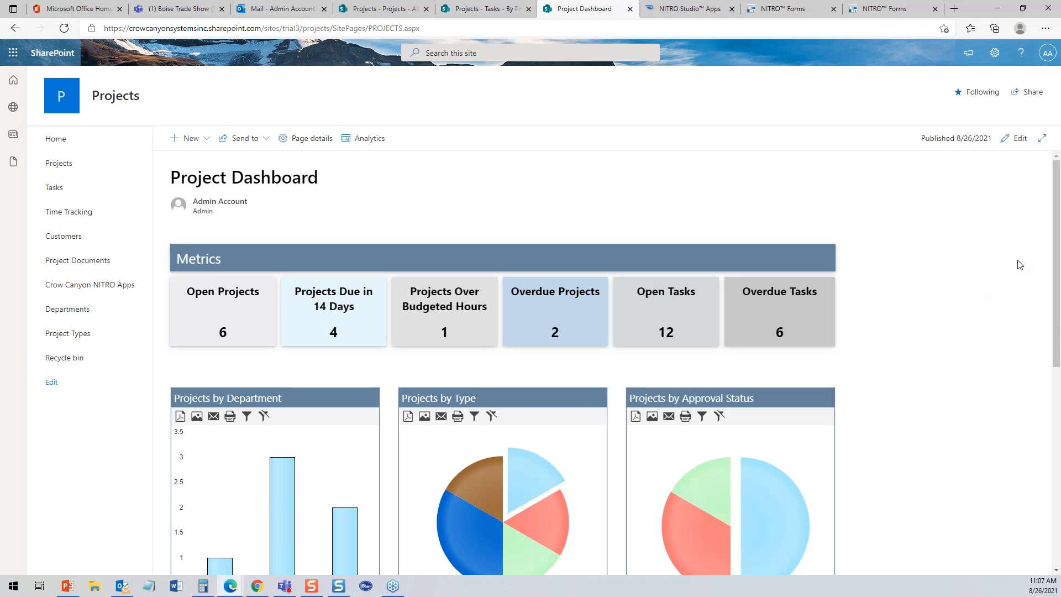
- Scroll down the Project Dashboard and toggle the full-width focus view on and off
scroll(1057, 288, "down", 2)
left_click_drag(1059, 299, 1057, 231)
left_click(1042, 138)
left_click(1042, 79)
- In edit mode, browse the Crow Canyon web parts in list and grid views, then republish unchanged
left_click(1017, 138)
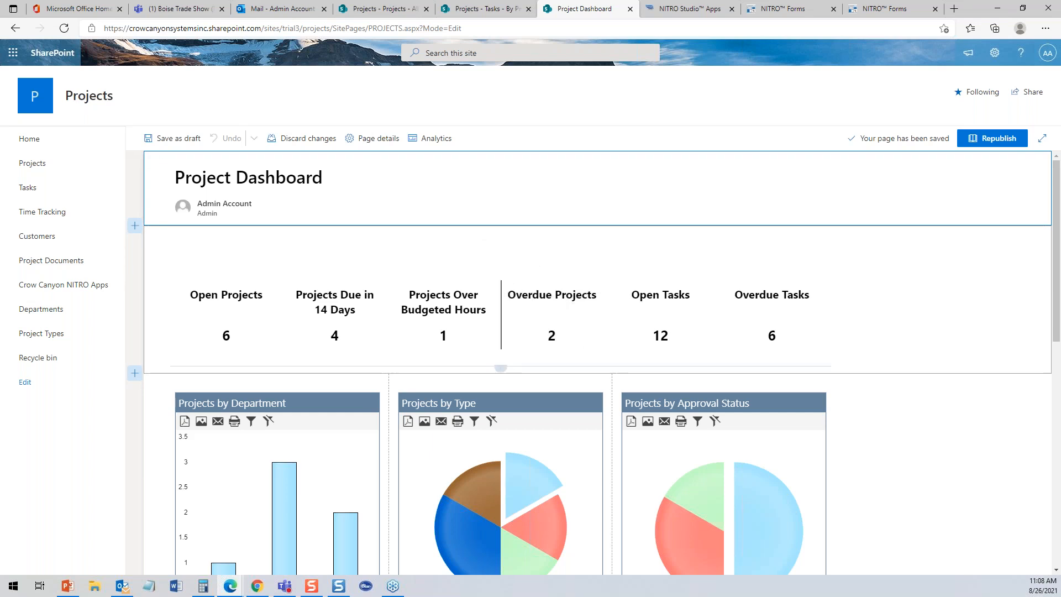
left_click(500, 367)
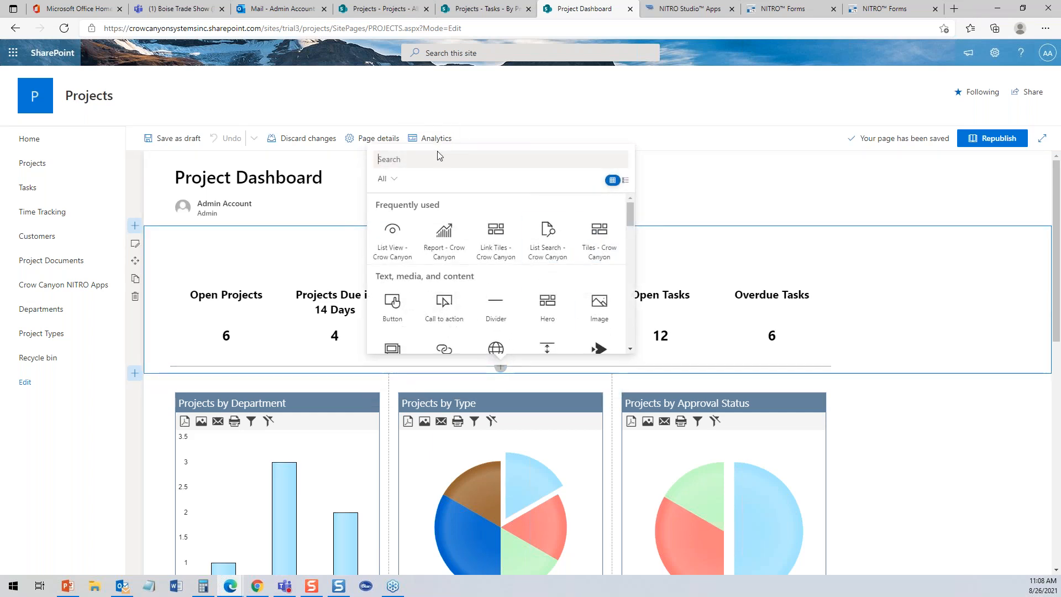
left_click_drag(628, 221, 619, 353)
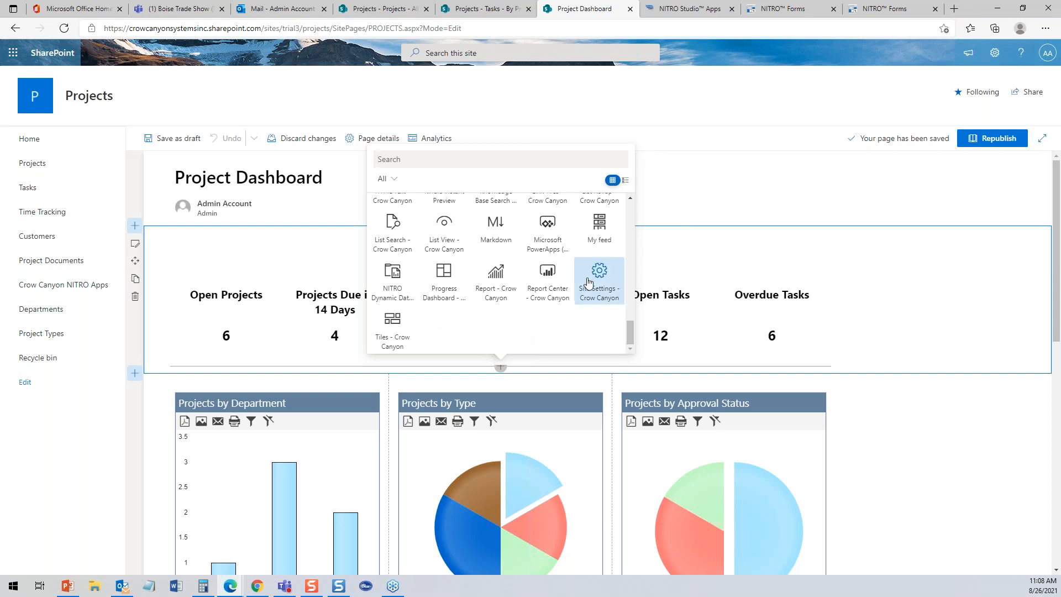
left_click(625, 180)
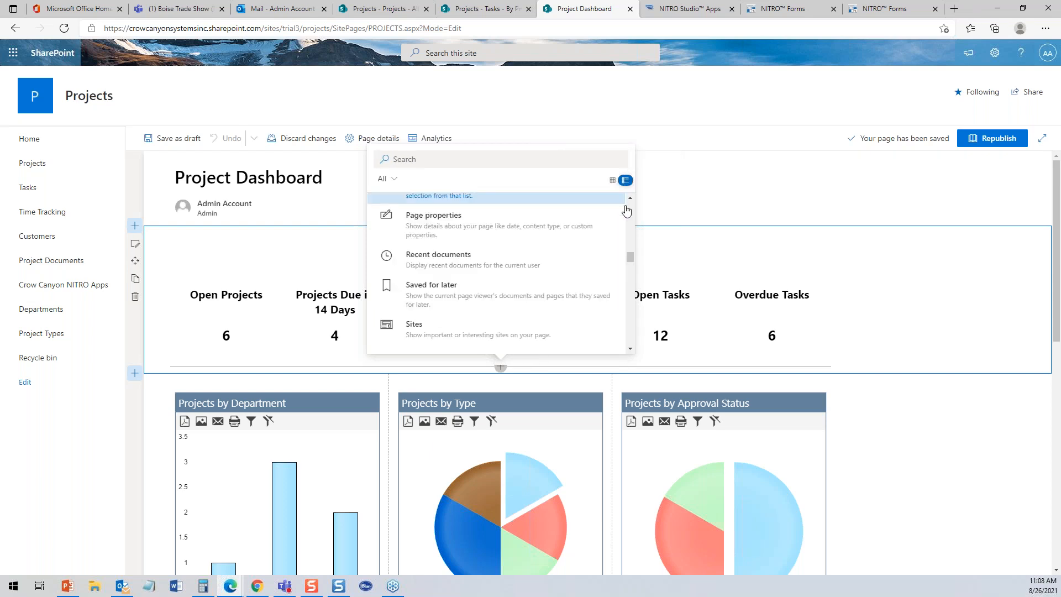
left_click(612, 180)
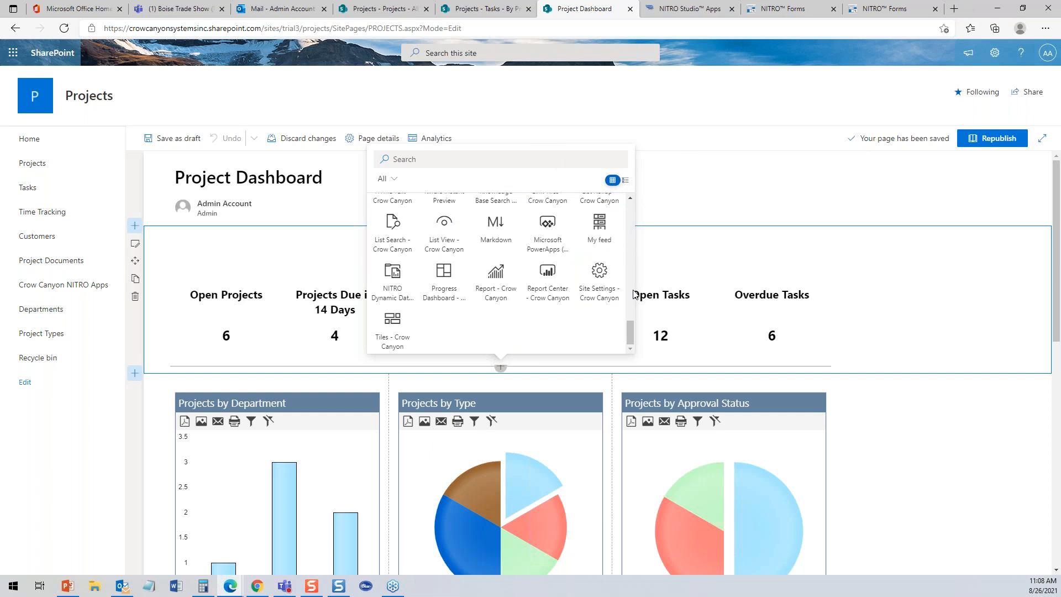
scroll(631, 314, "up", 3)
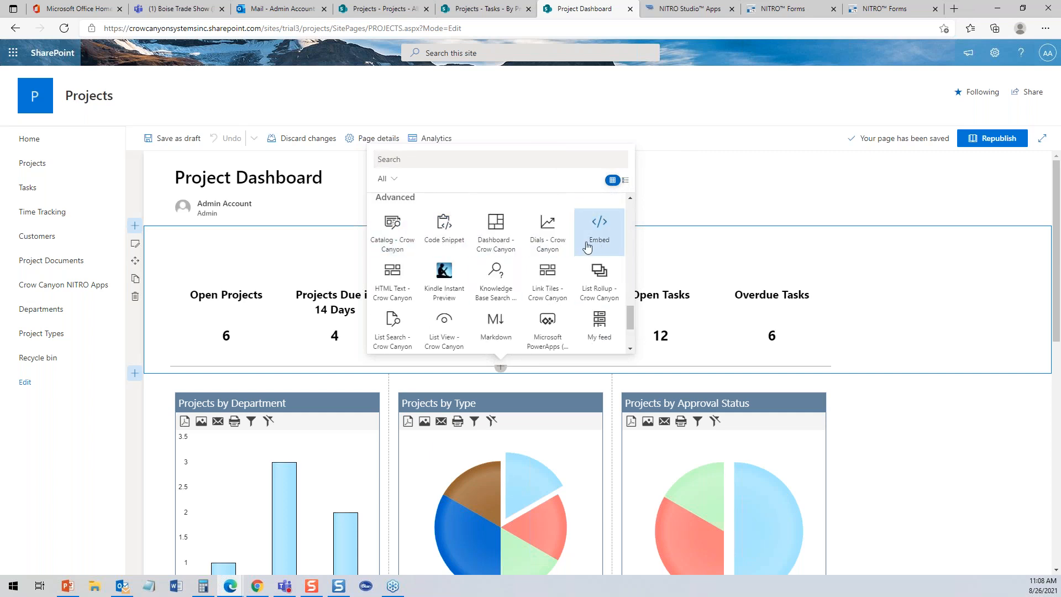
left_click_drag(630, 307, 627, 316)
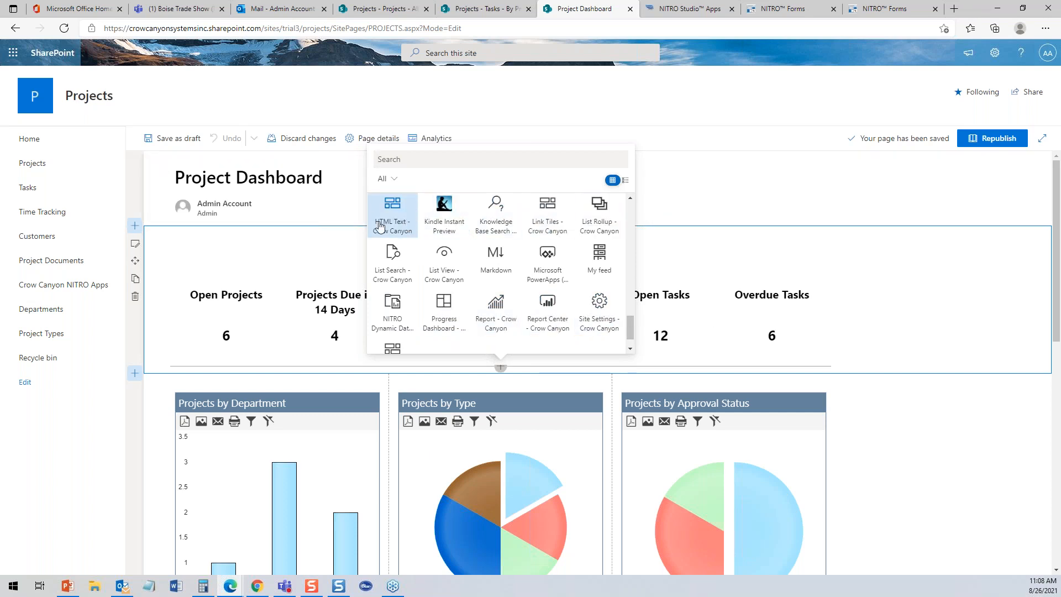
left_click(775, 201)
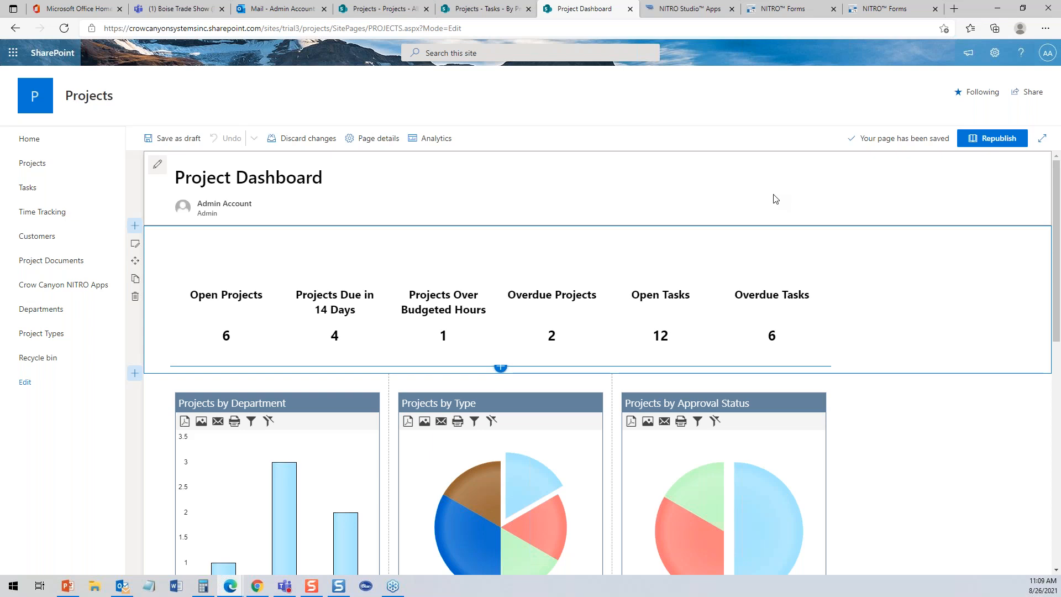
left_click(990, 138)
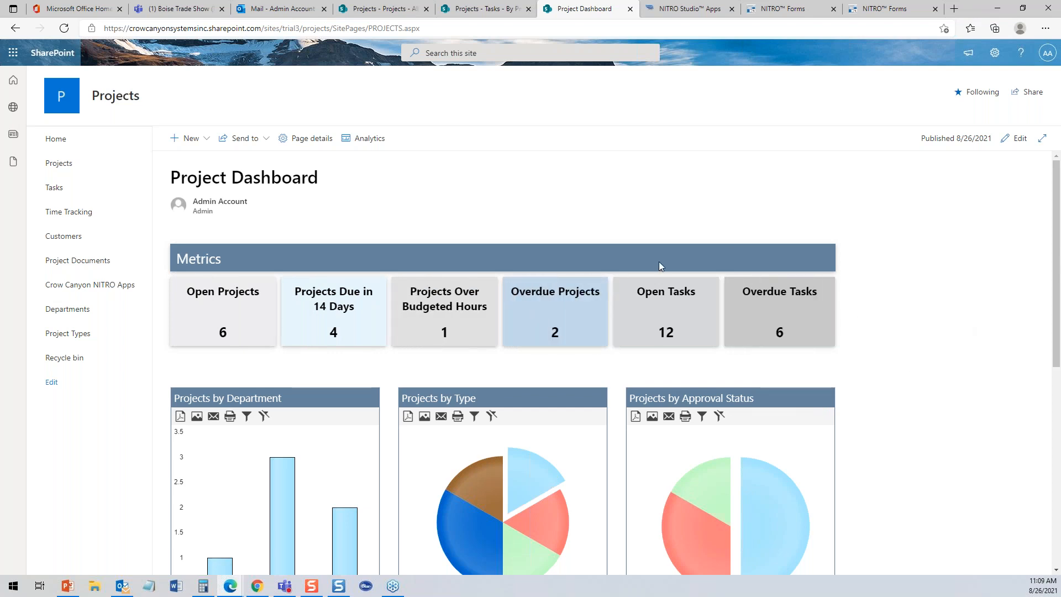
mouse_move(1056, 202)
left_mouse_down()
mouse_move(1057, 374)
mouse_move(1056, 188)
left_mouse_up()
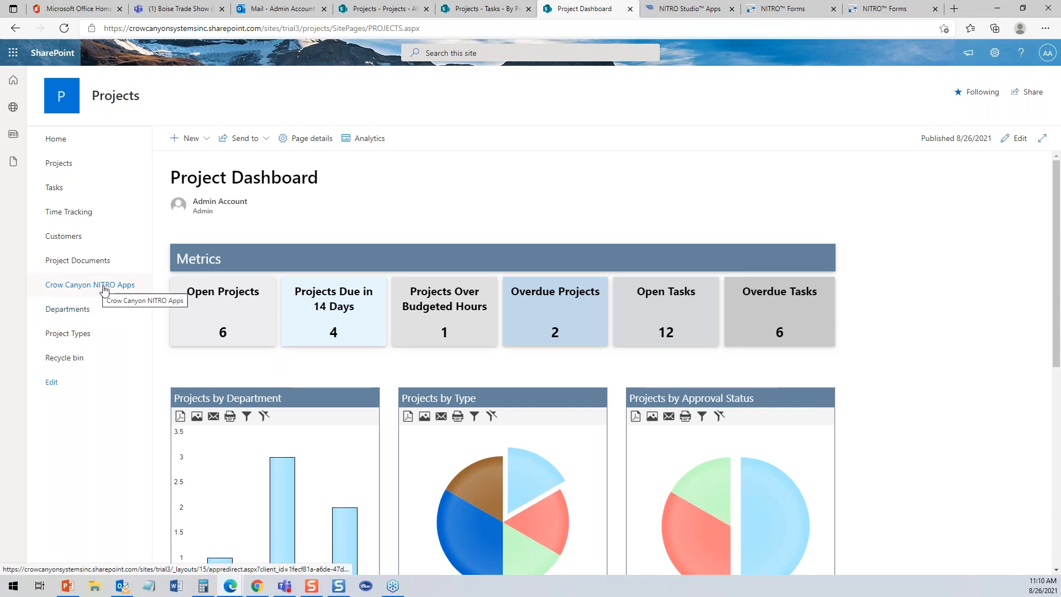
- Switch to the NITRO Studio Apps page and scroll through the Projects site's app tiles and back
left_click(687, 13)
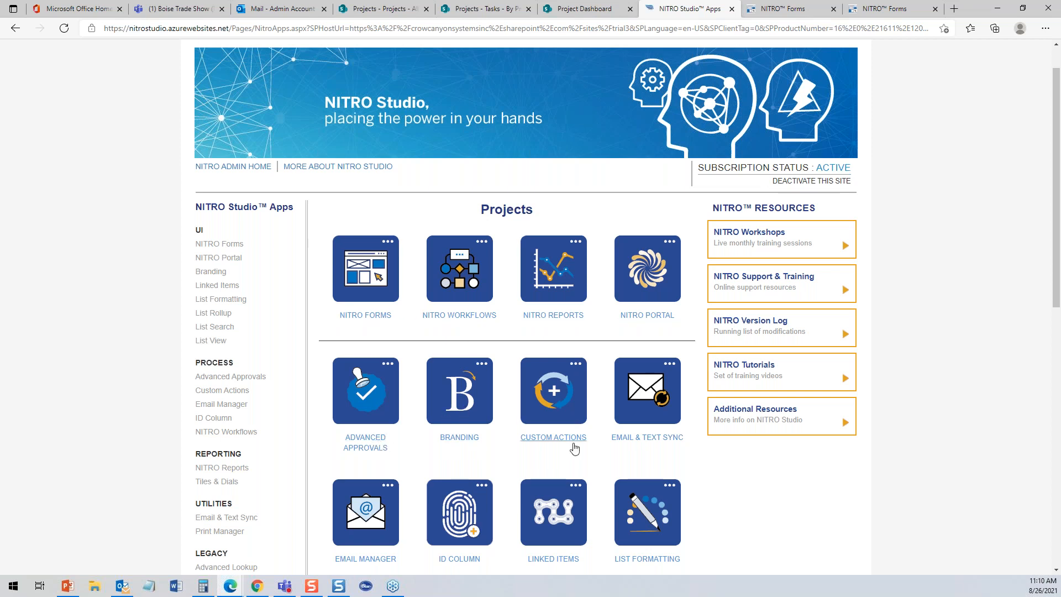
scroll(514, 466, "down", 3)
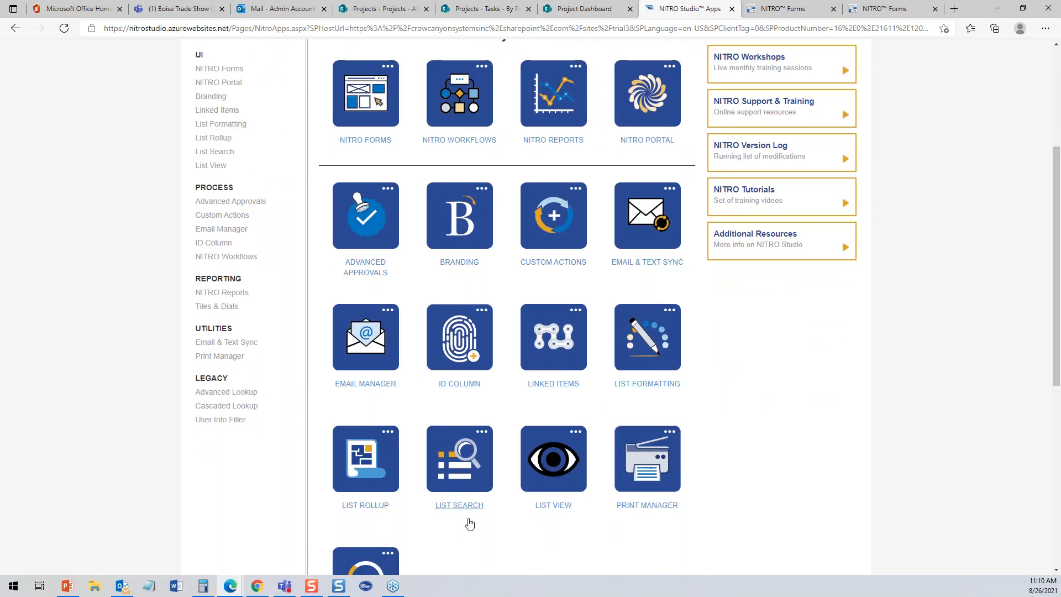
left_click_drag(1057, 354, 1058, 465)
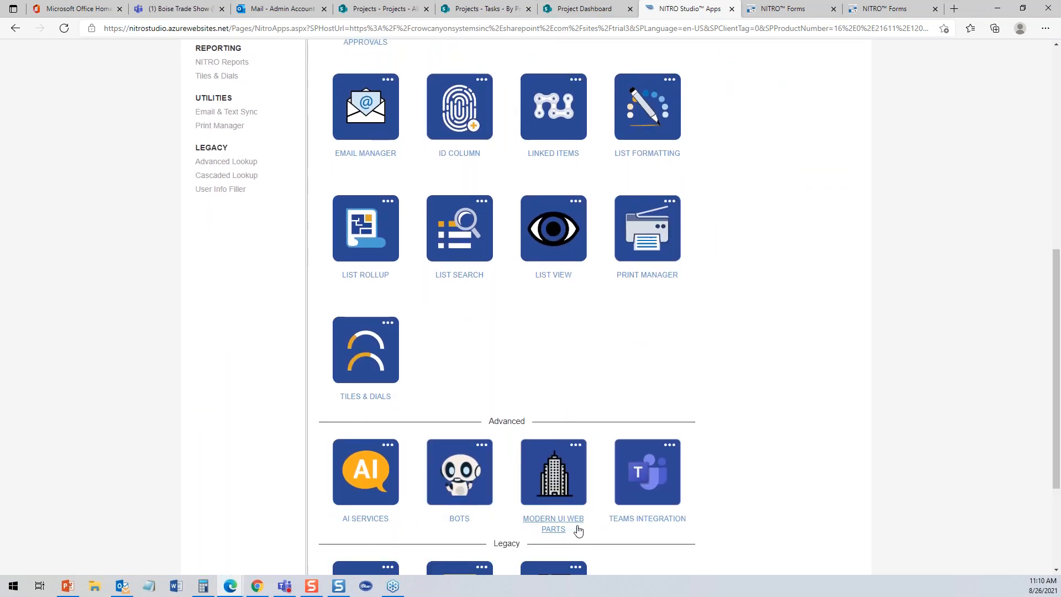
left_click_drag(1054, 365, 1033, 225)
left_click_drag(1055, 153, 1044, 100)
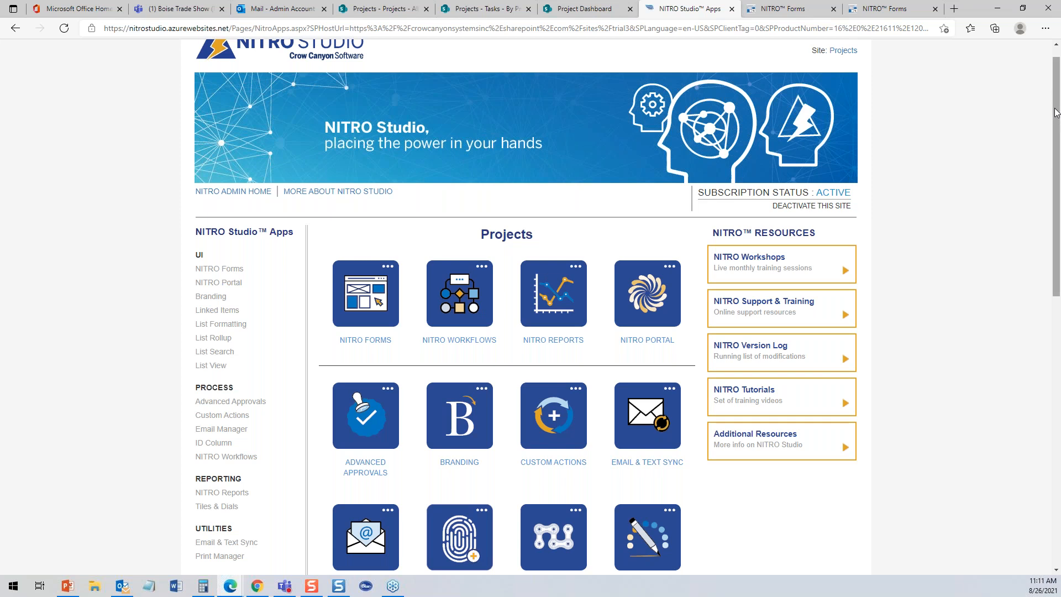
left_click_drag(1055, 106, 1055, 90)
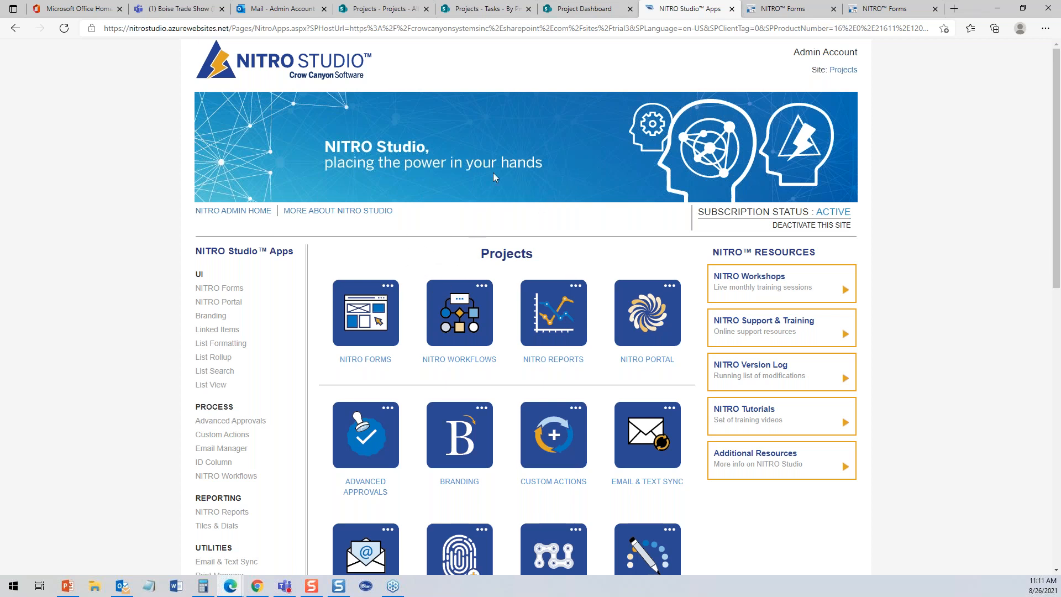
- Go to the Projects list and keep the All Items view after checking the view options
left_click(571, 11)
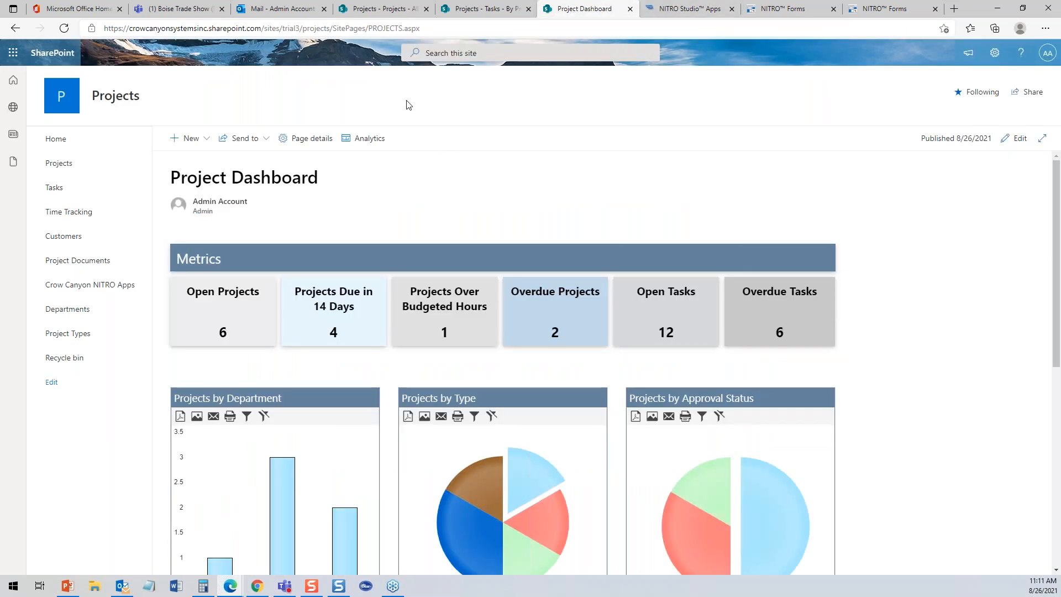
left_click(378, 12)
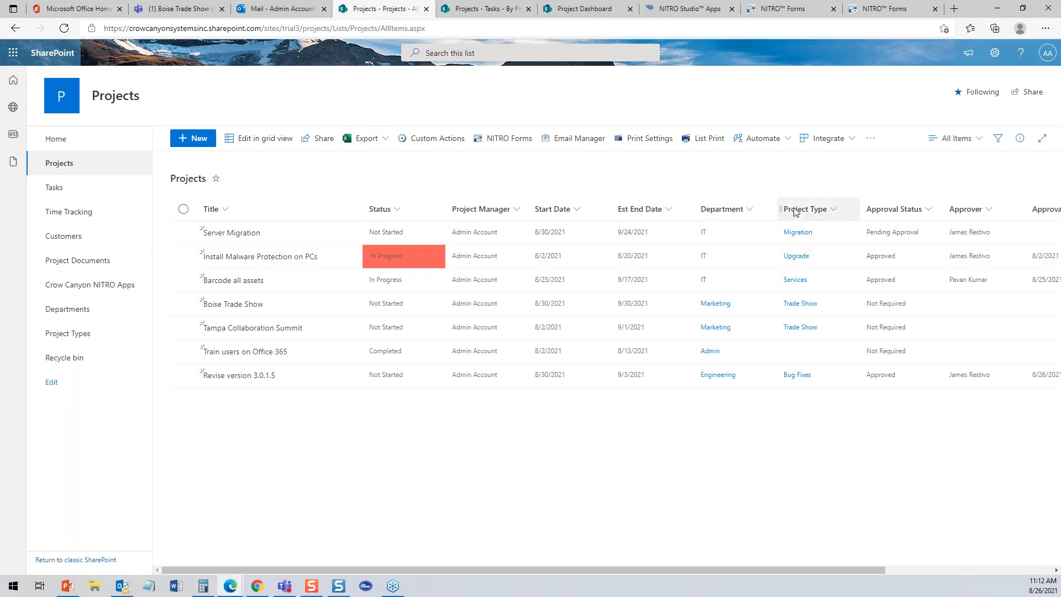
left_click(981, 145)
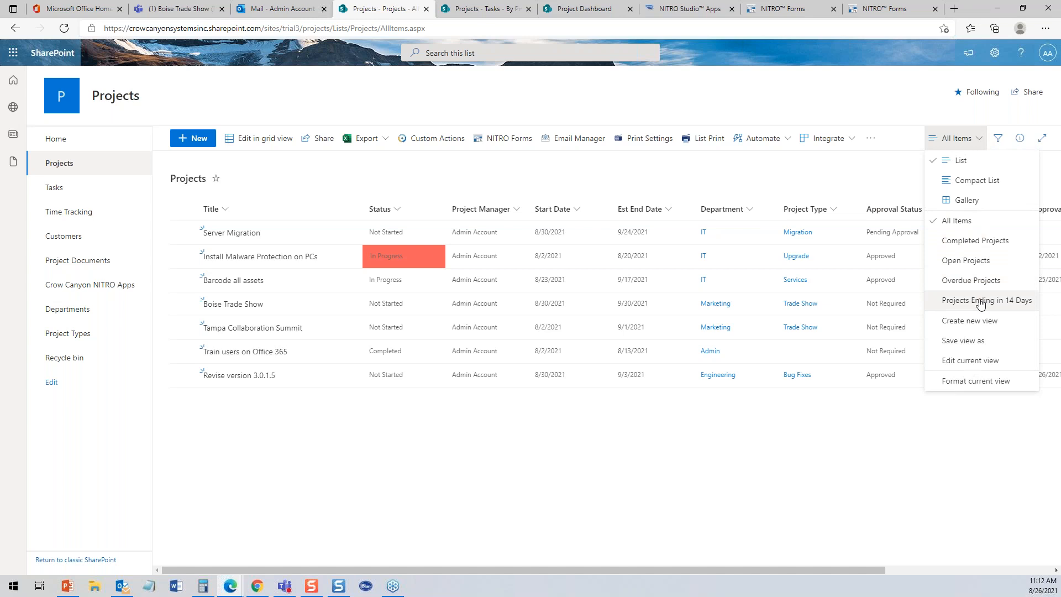
left_click(794, 185)
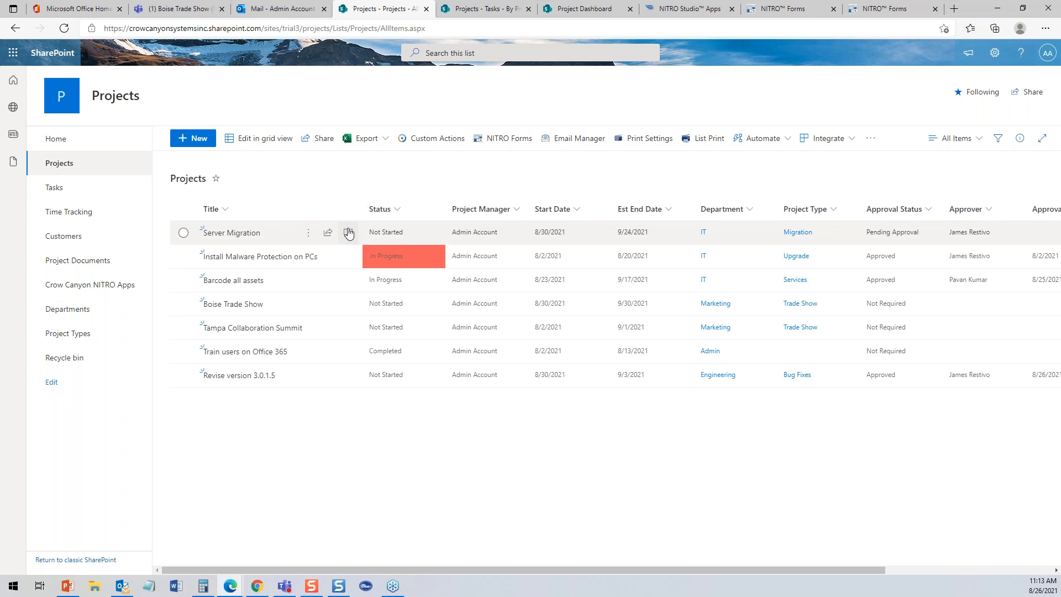
- Open Install Malware Protection on PCs and check its Tasks grid, Actual Hours and Est Hours totals, then close it
left_click(247, 259)
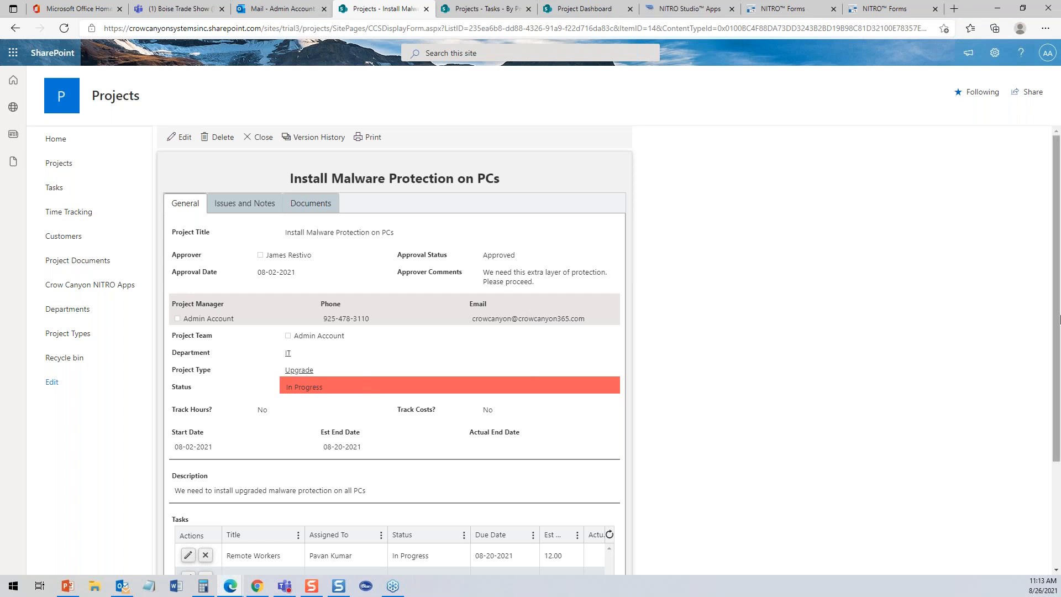
left_click_drag(1056, 316, 1058, 367)
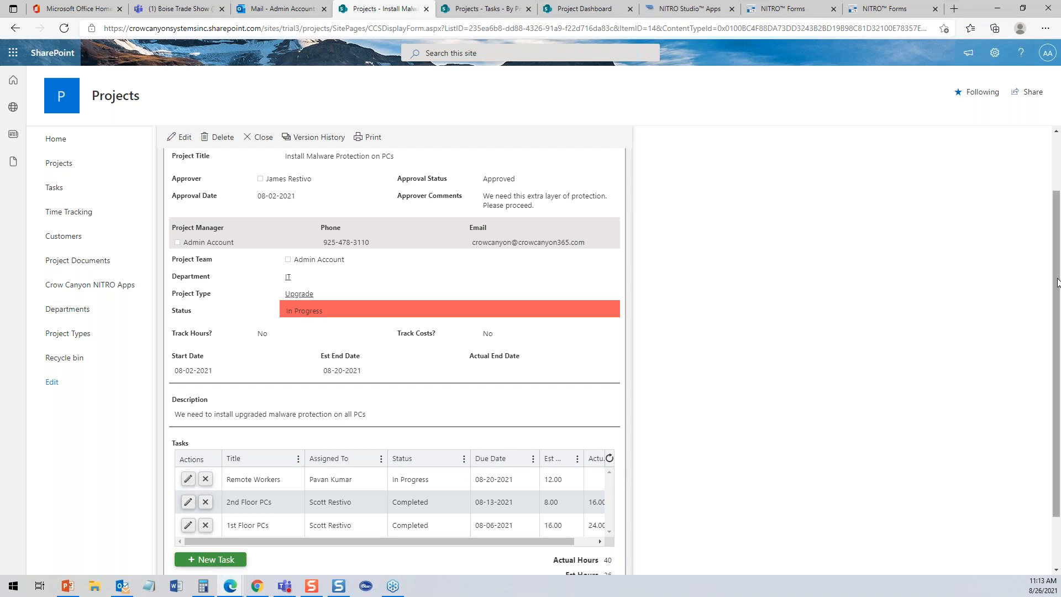
scroll(1056, 272, "up", 2)
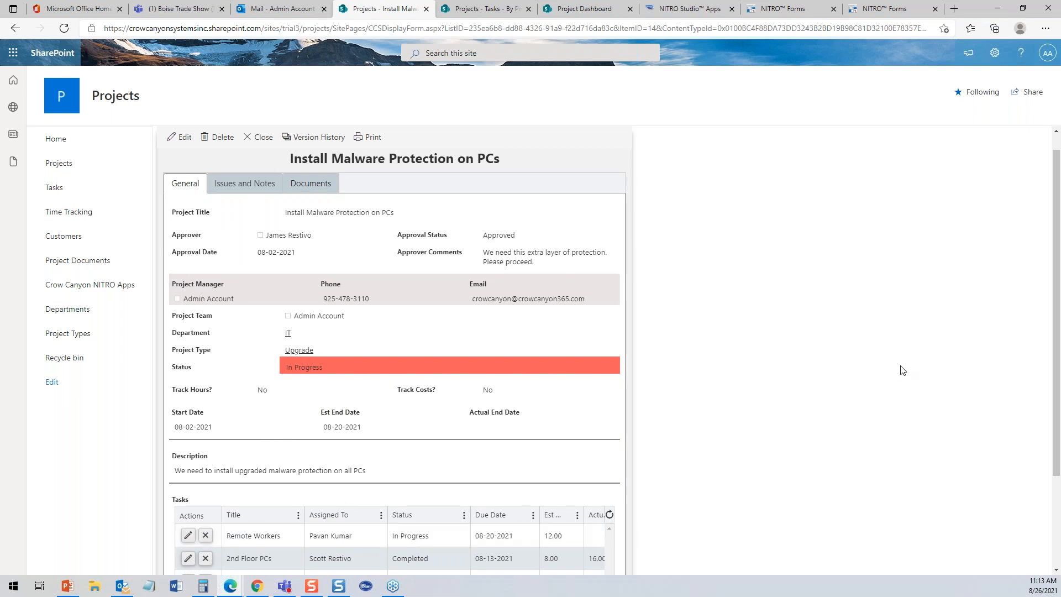
left_click_drag(1055, 338, 1051, 439)
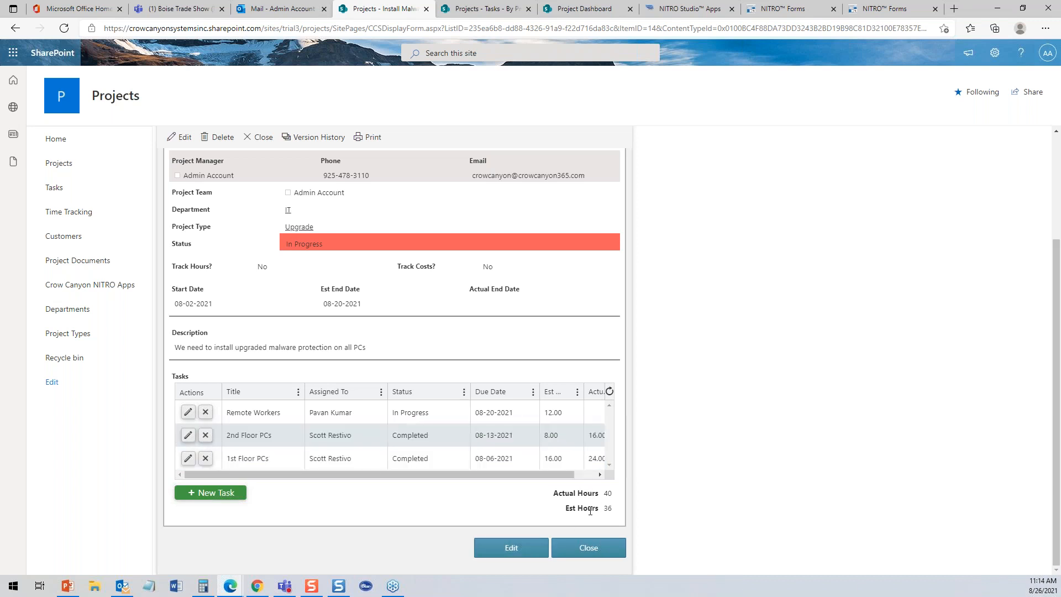
left_click(600, 552)
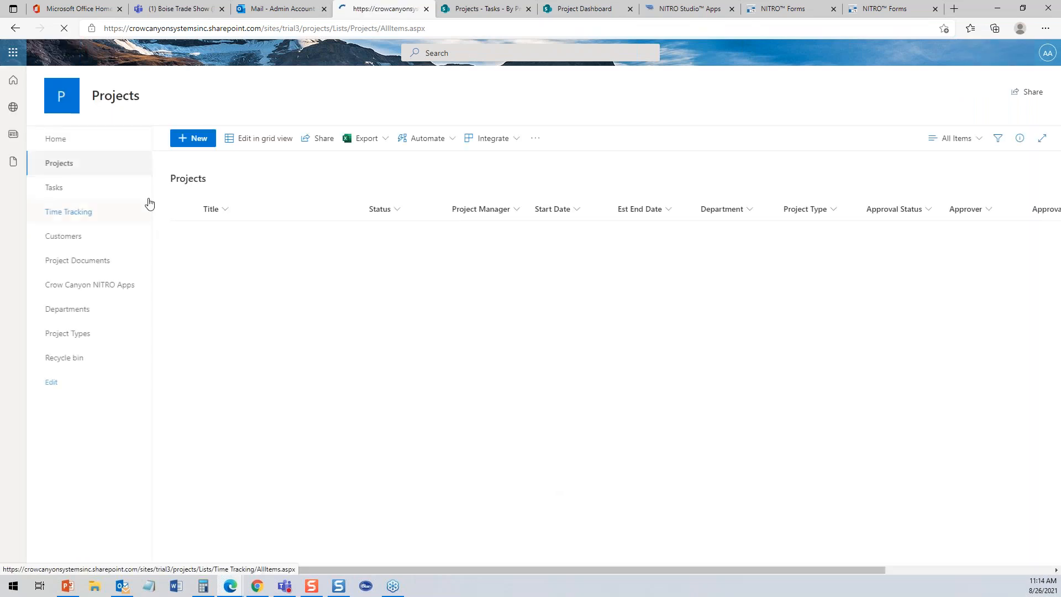
- Go to the Tasks list and expand the Install Malware Protection on PCs group
left_click(56, 188)
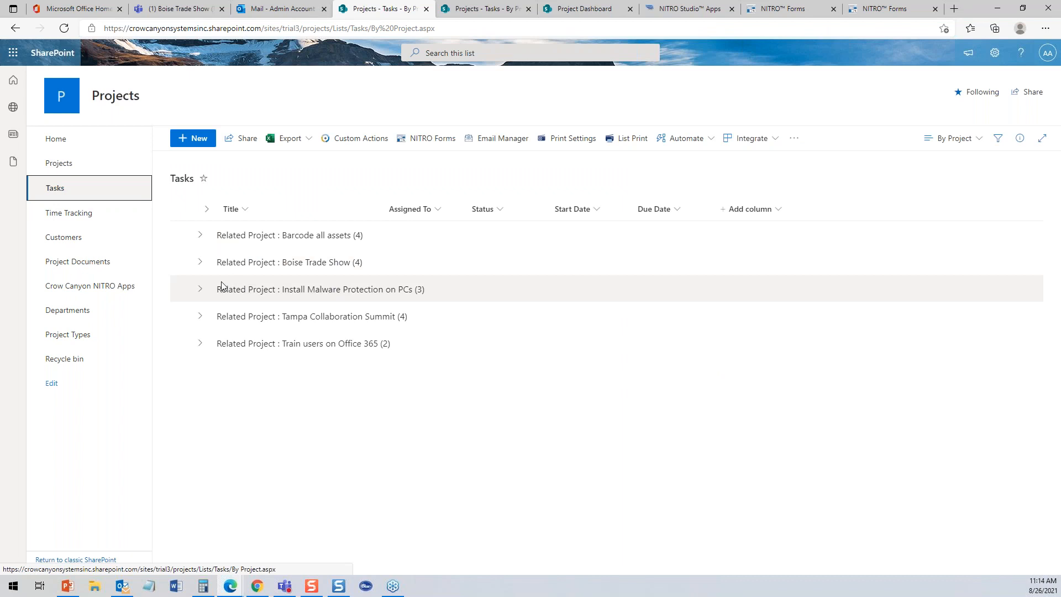
left_click(200, 288)
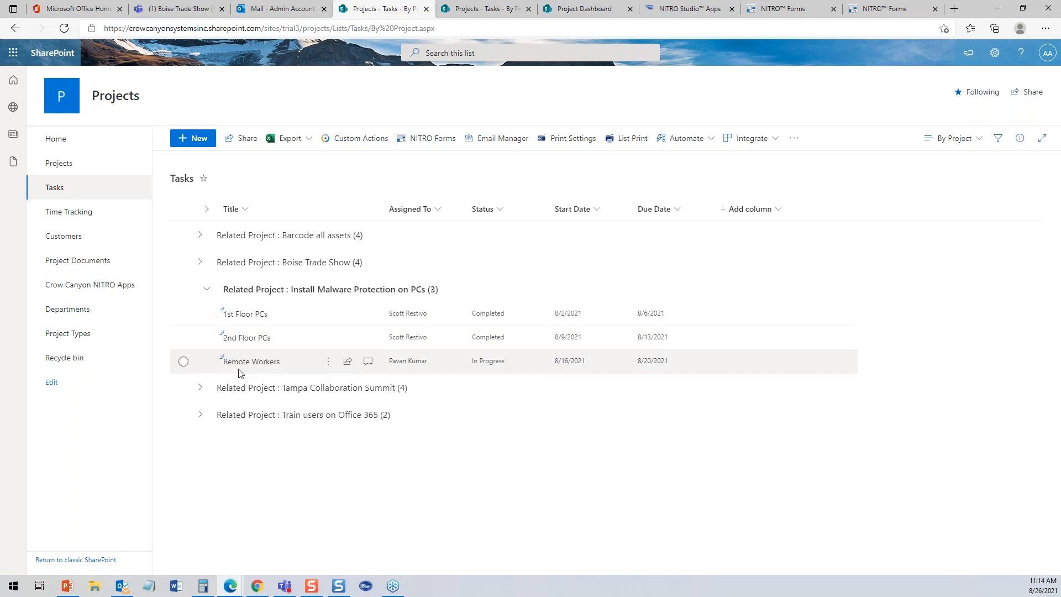
- Open the Remote Workers task and start an Email to Assignee message
left_click(267, 367)
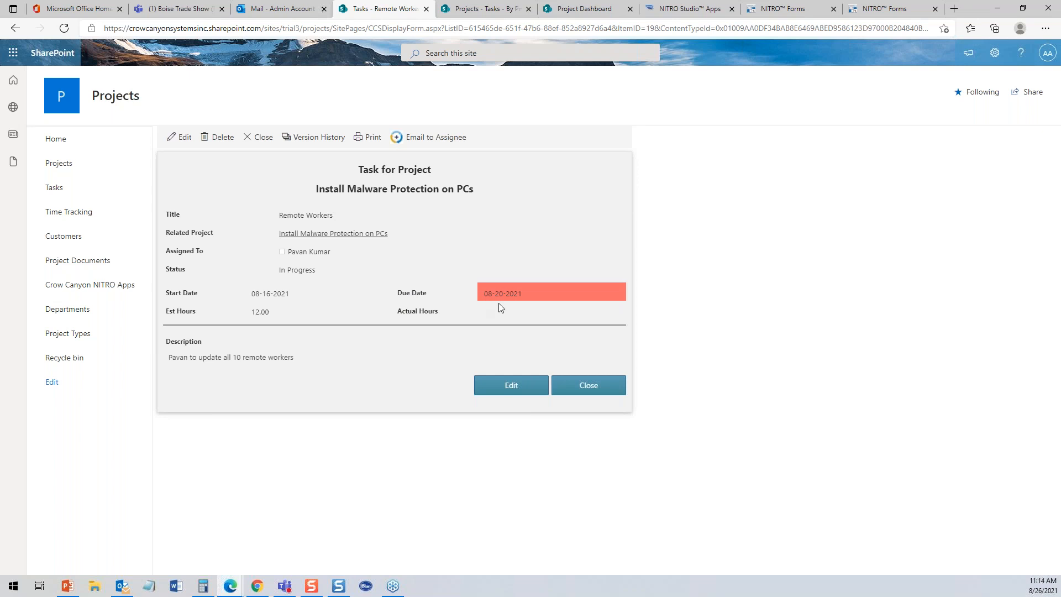
left_click(437, 137)
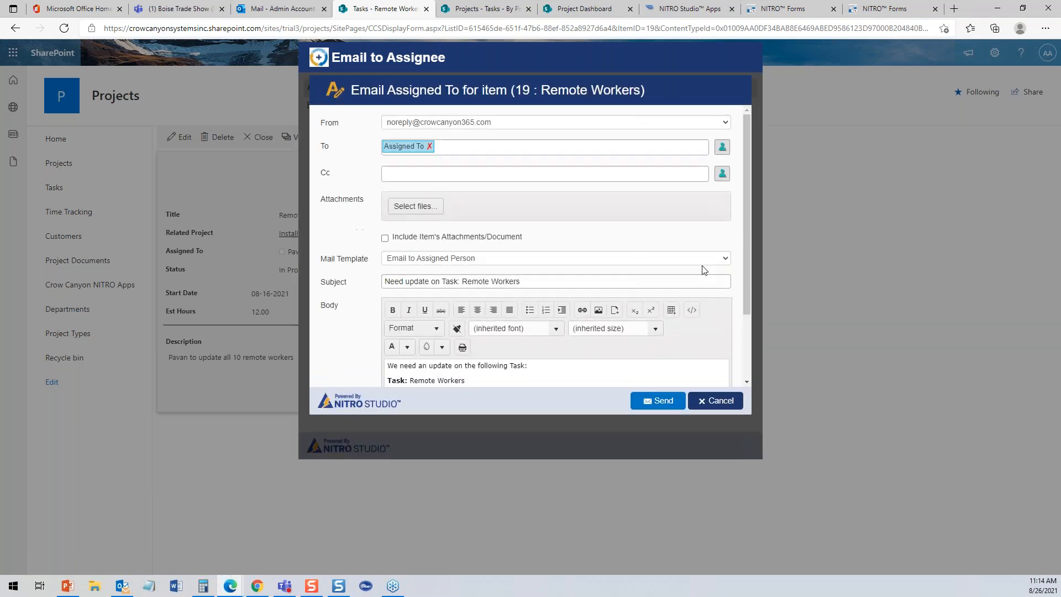
- Scroll through the prefilled assignee email, cancel it, and dismiss the results panel
left_click_drag(742, 243, 742, 347)
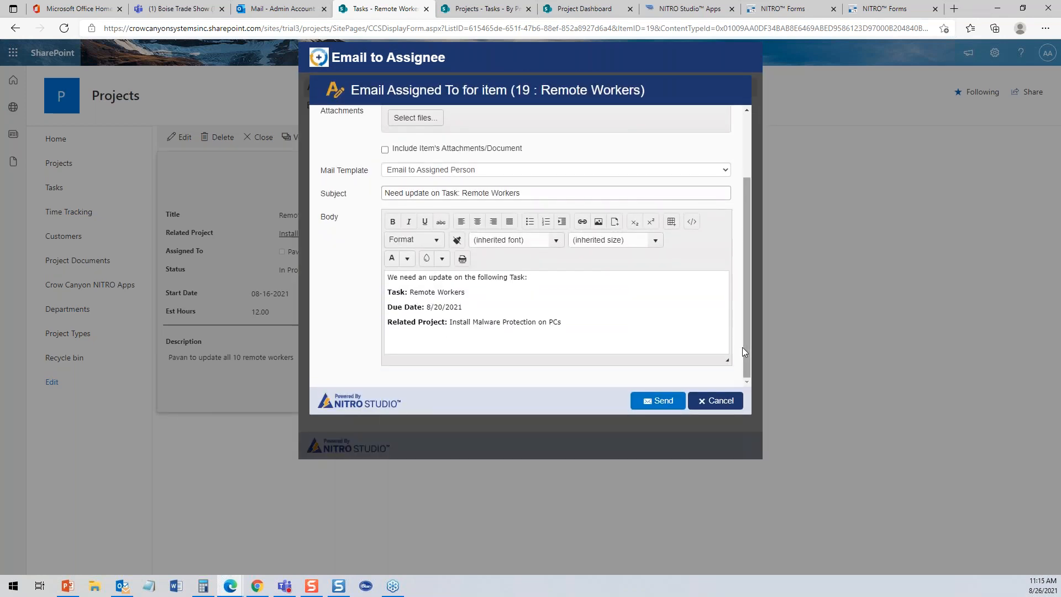
left_click(719, 406)
left_click(722, 446)
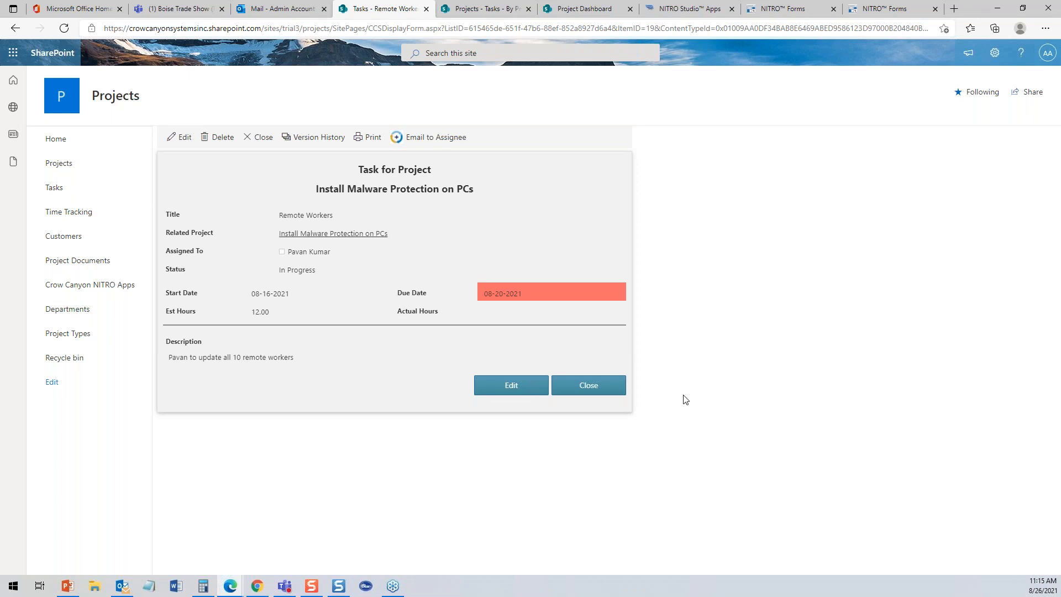
- Close the task form, review the three Install Malware Protection on PCs tasks, then go to Projects
left_click(608, 387)
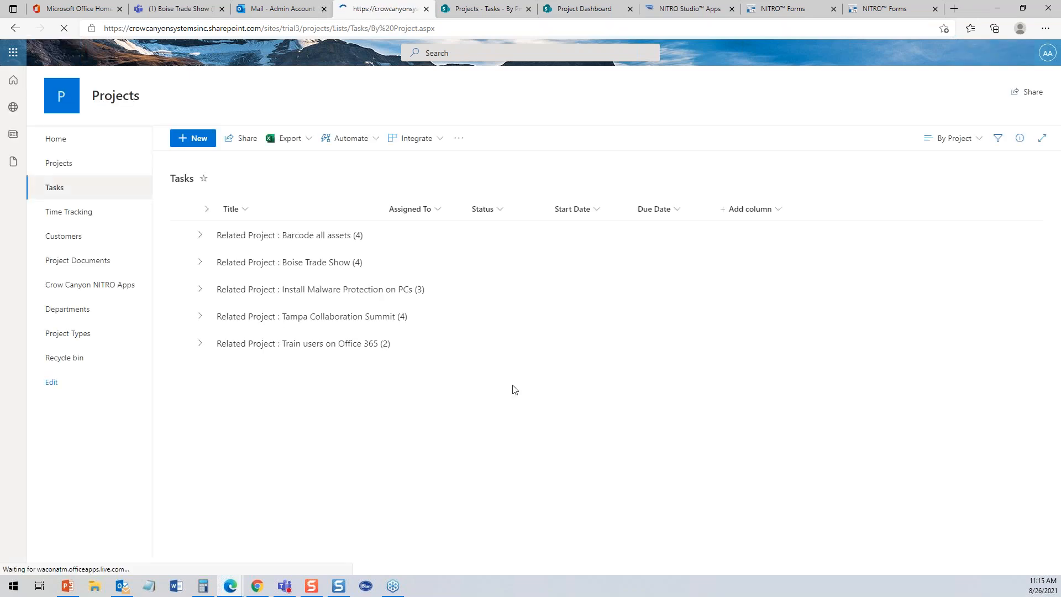
left_click(201, 288)
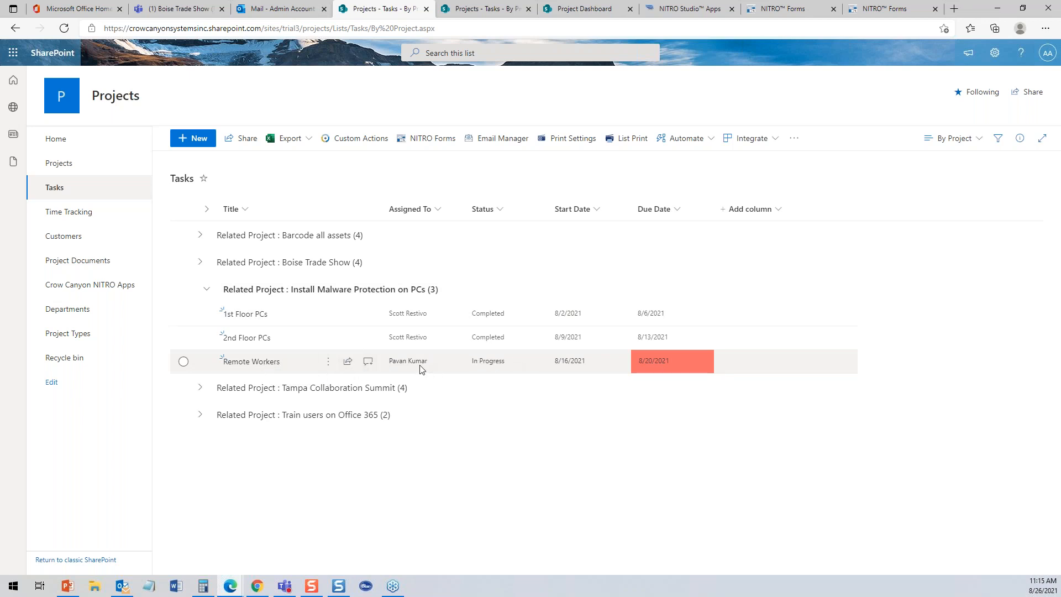
mouse_move(419, 368)
left_click(208, 291)
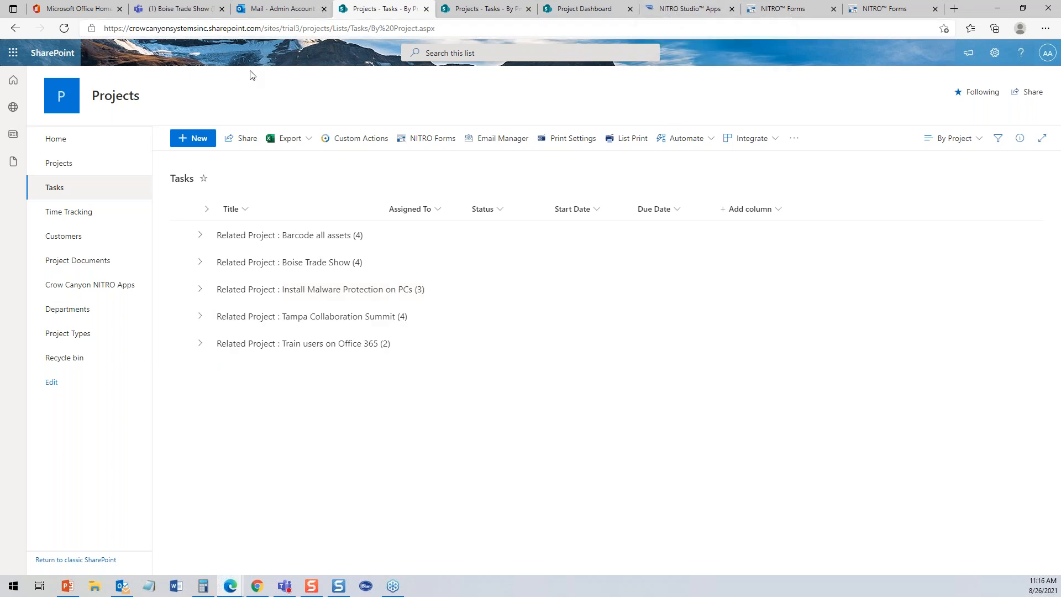
left_click(63, 164)
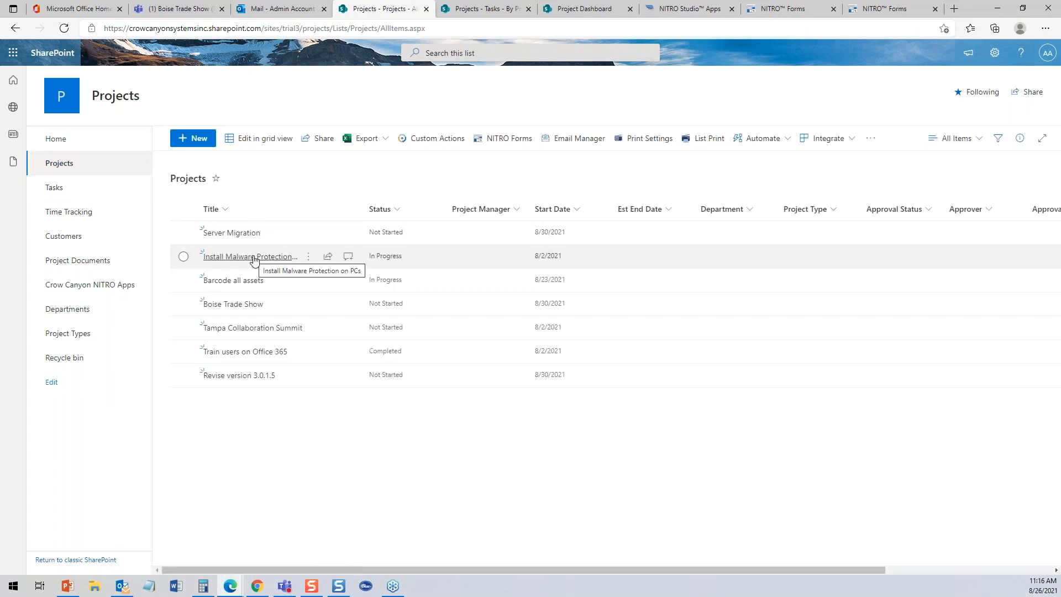
left_click(254, 257)
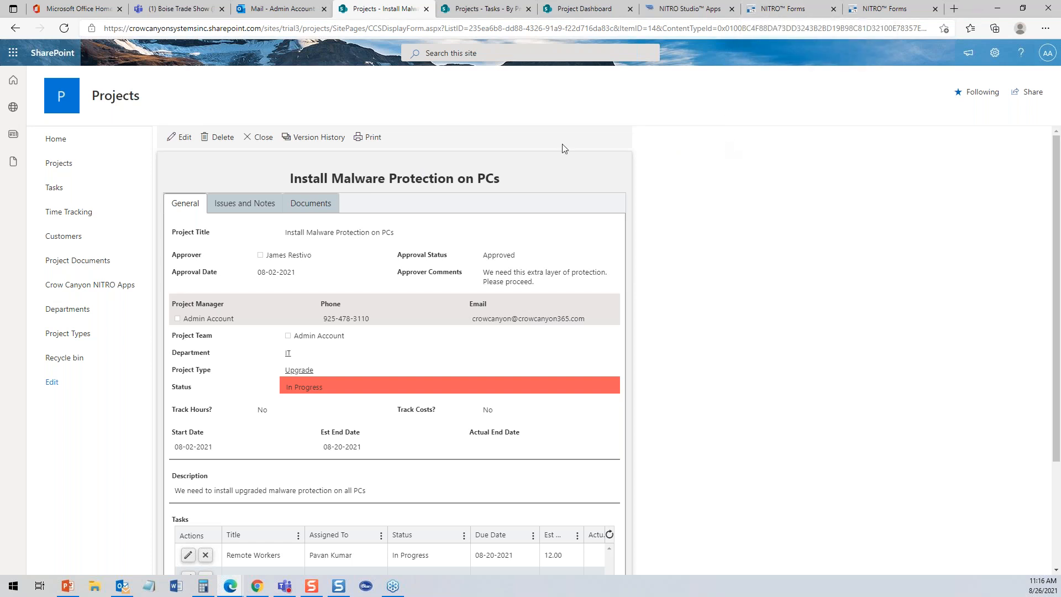
left_click(71, 165)
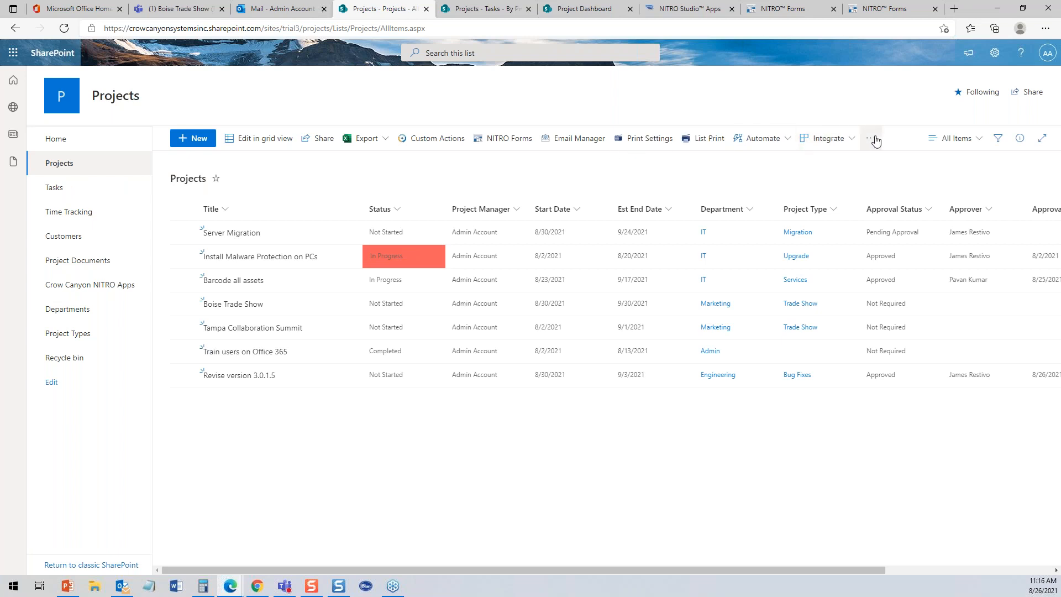
- Launch NITRO Forms for Projects and switch the Forms Designer to the New Projects form
left_click(512, 142)
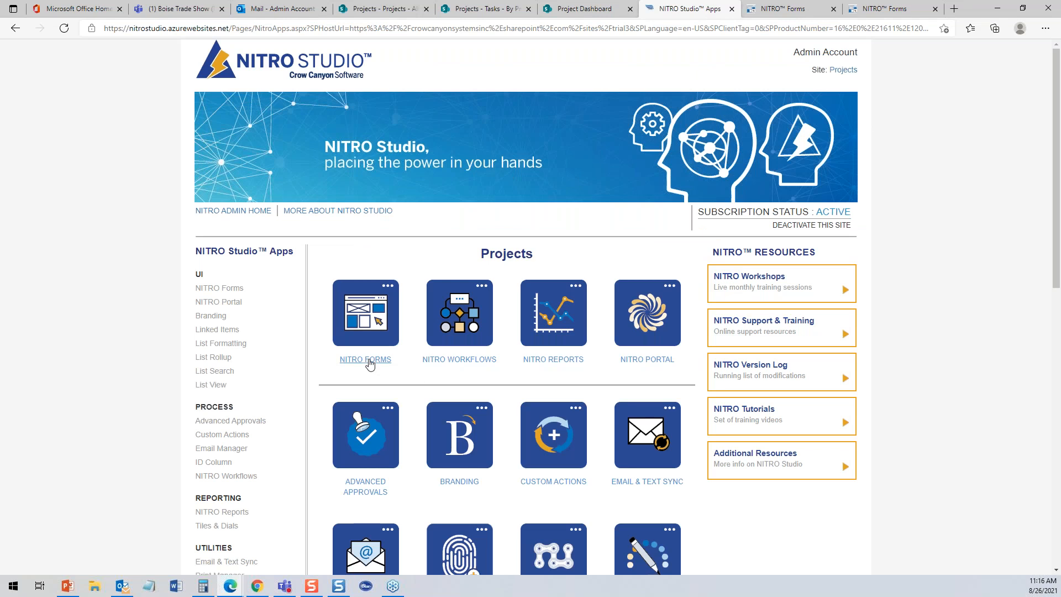
left_click(874, 13)
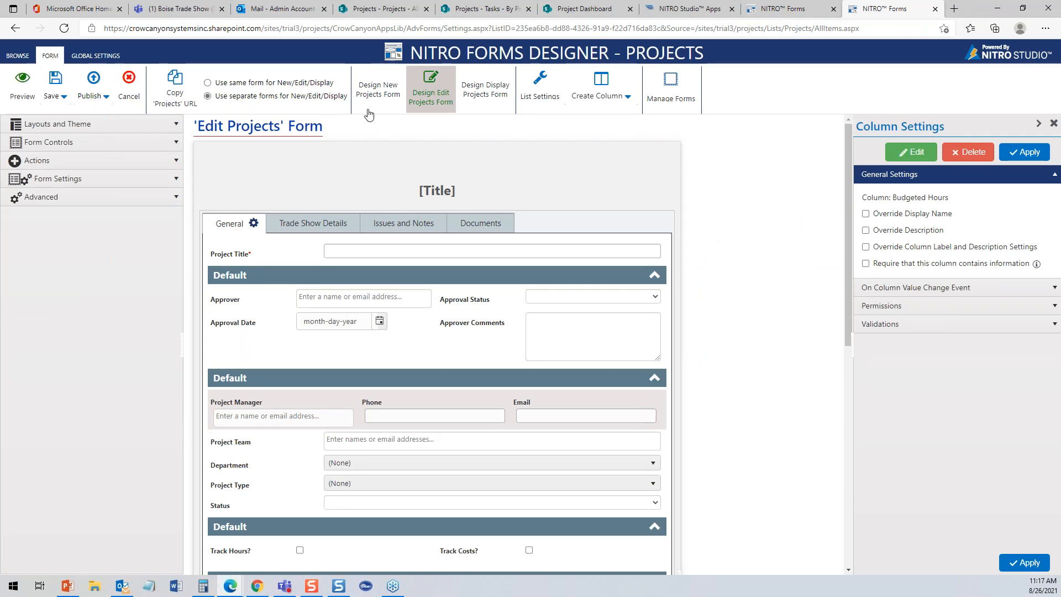
left_click_drag(845, 179, 857, 134)
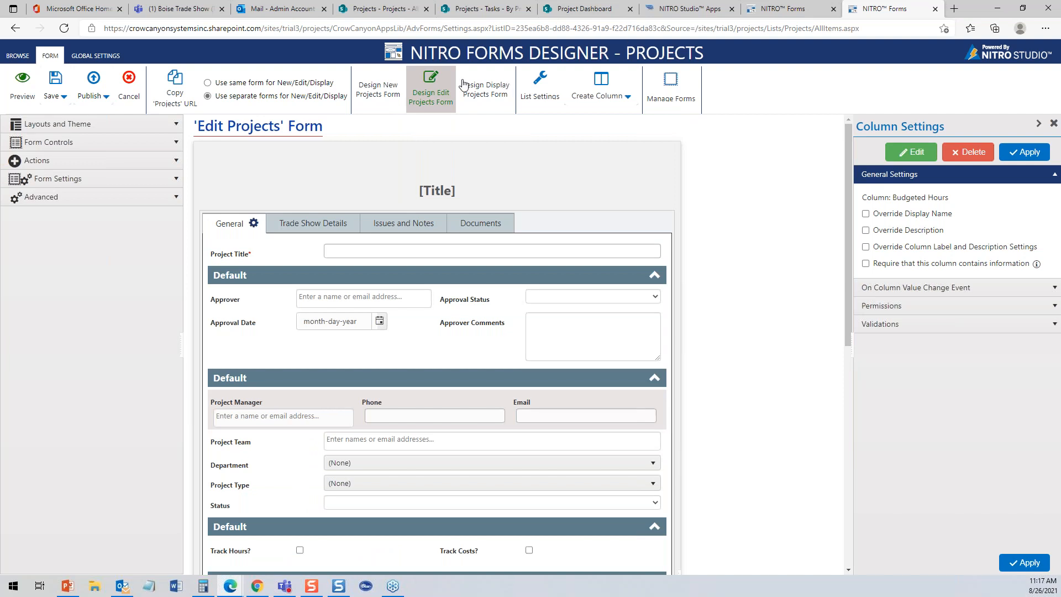
left_click(365, 95)
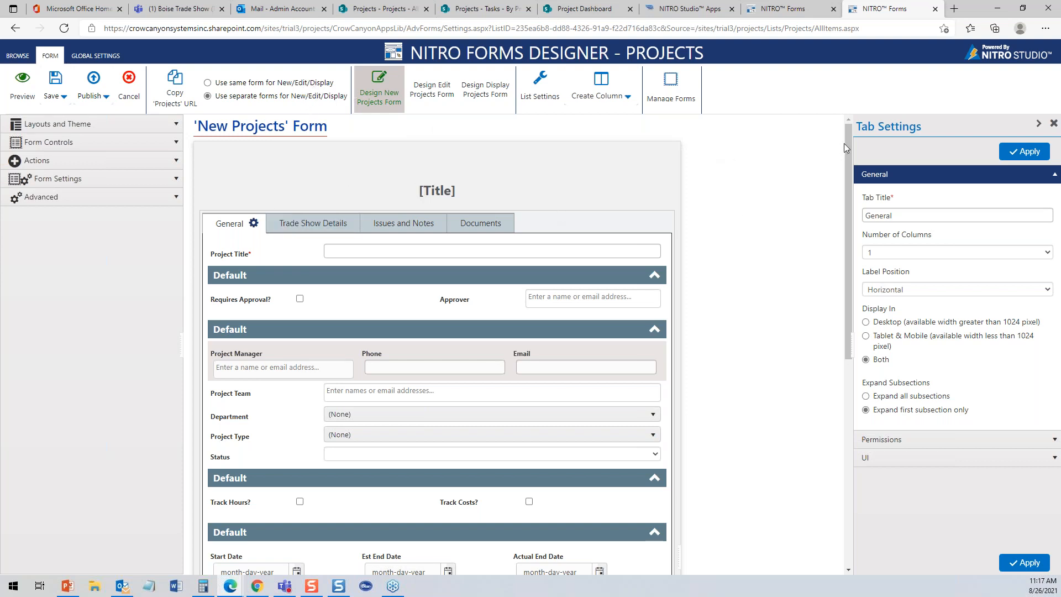
- Inspect the first Default section's General, Permissions and UI settings, then select the Approver field
mouse_move(848, 145)
left_mouse_down()
mouse_move(843, 353)
mouse_move(840, 157)
left_mouse_up()
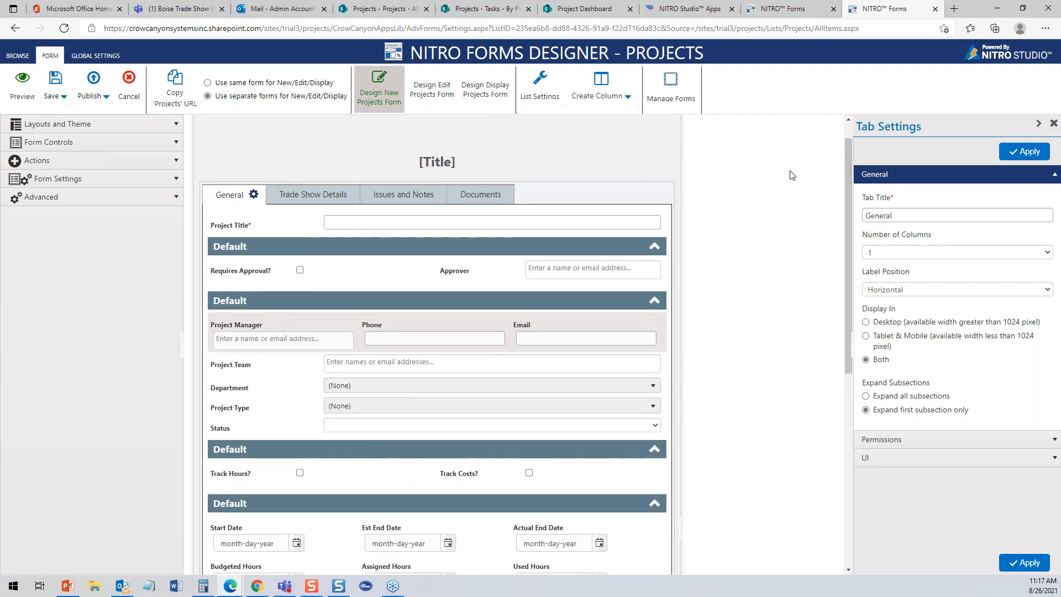
left_click(590, 243)
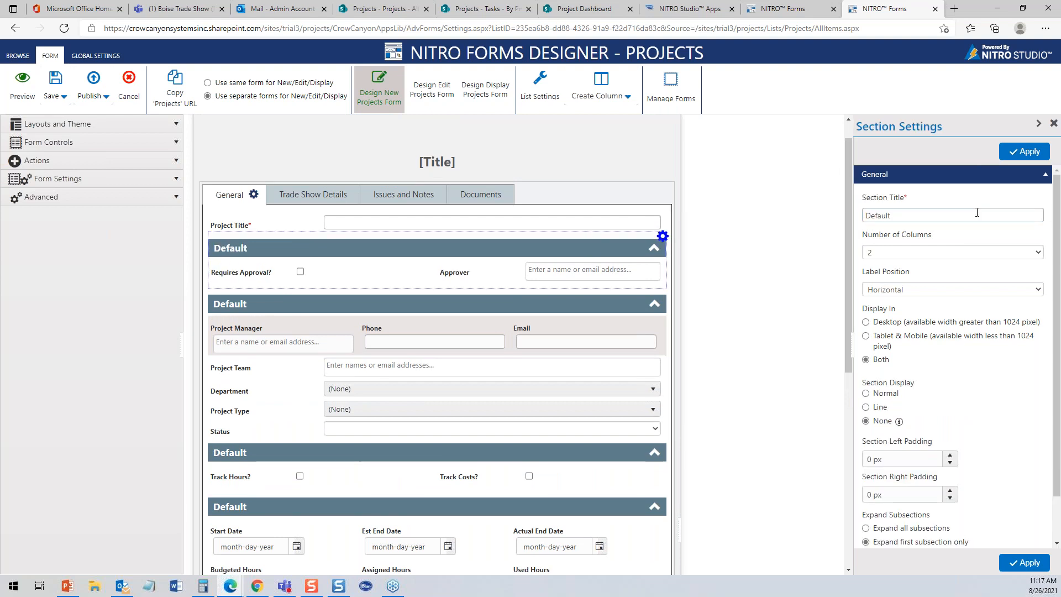
left_click(1042, 175)
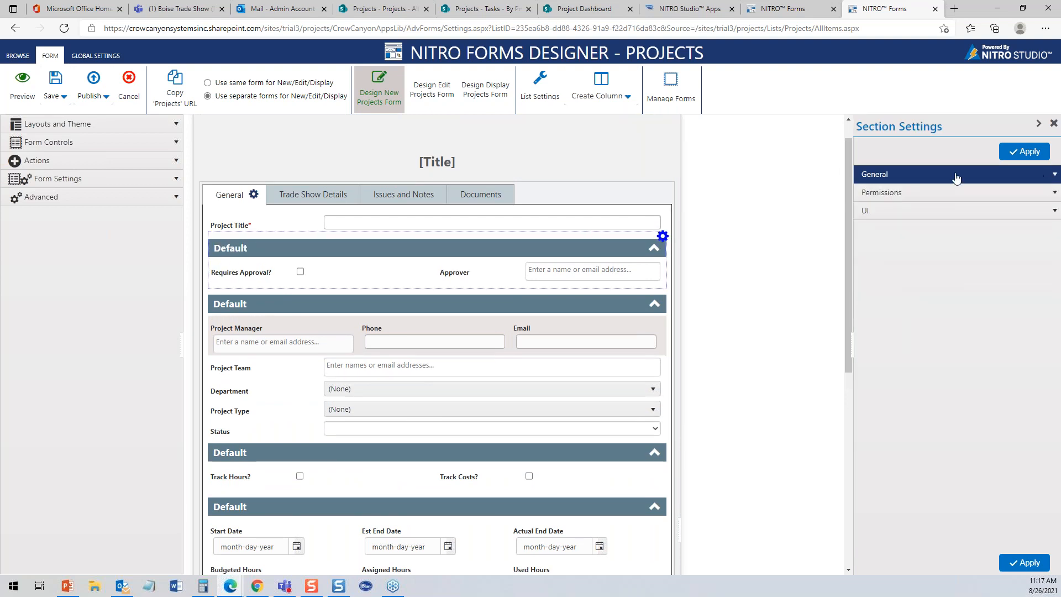
left_click(1054, 193)
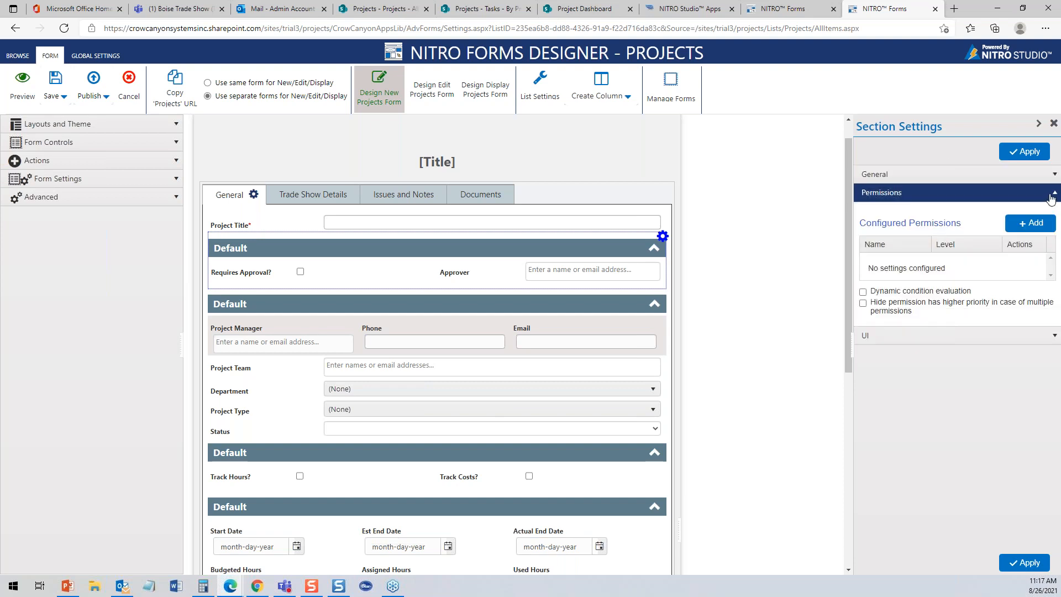
left_click(1055, 195)
left_click(1054, 213)
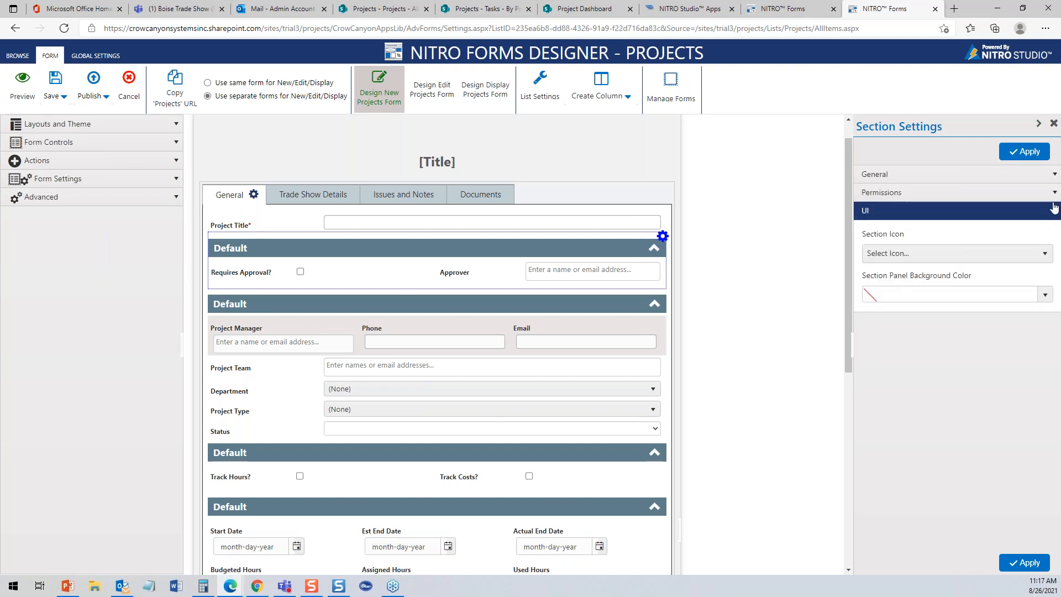
left_click(1055, 196)
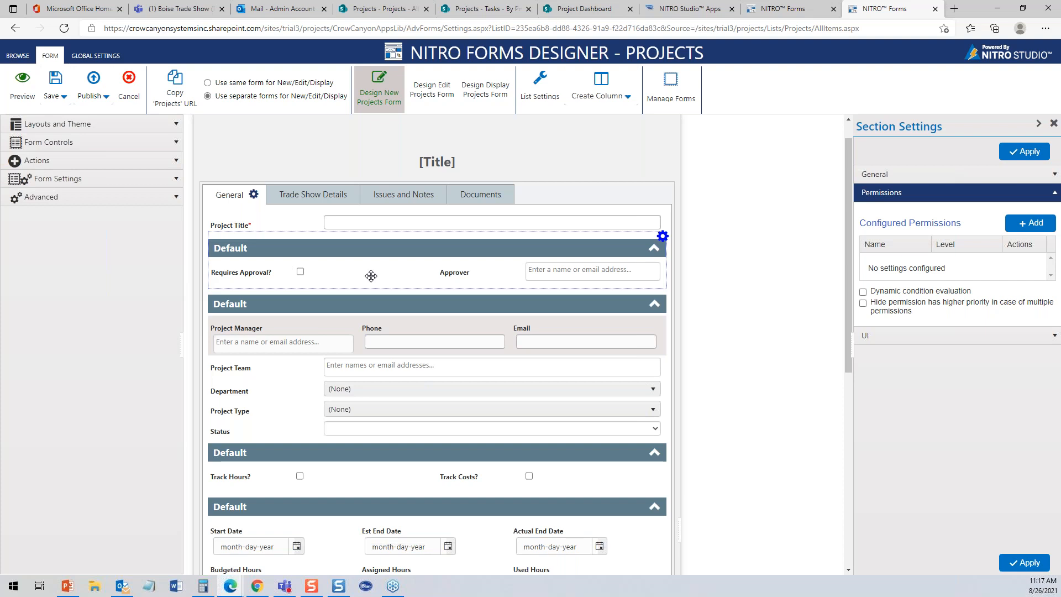
left_click(487, 273)
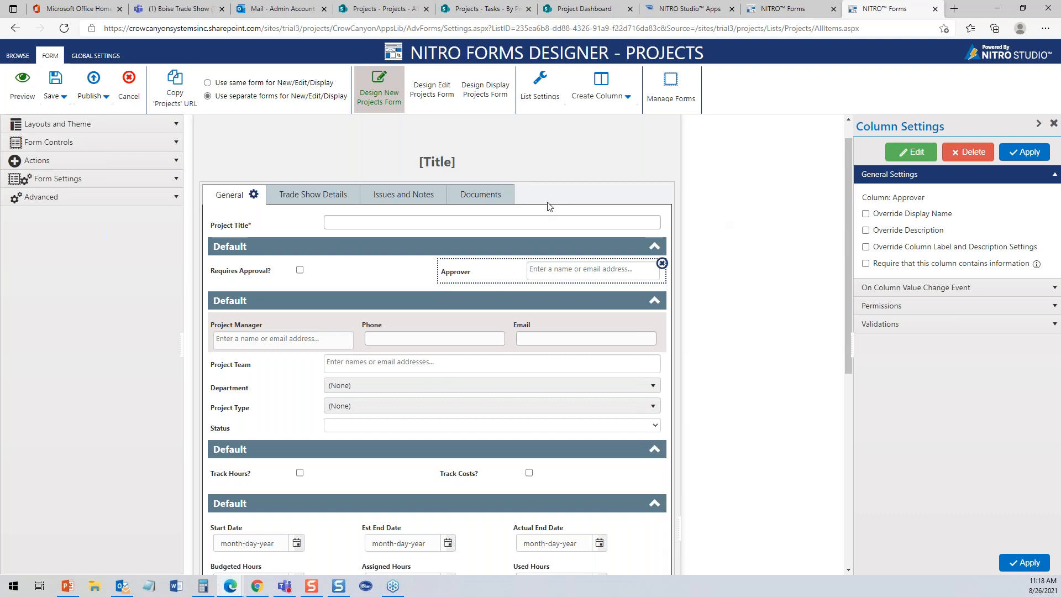
- Restore the maximized browser window to a smaller size
double_click(975, 10)
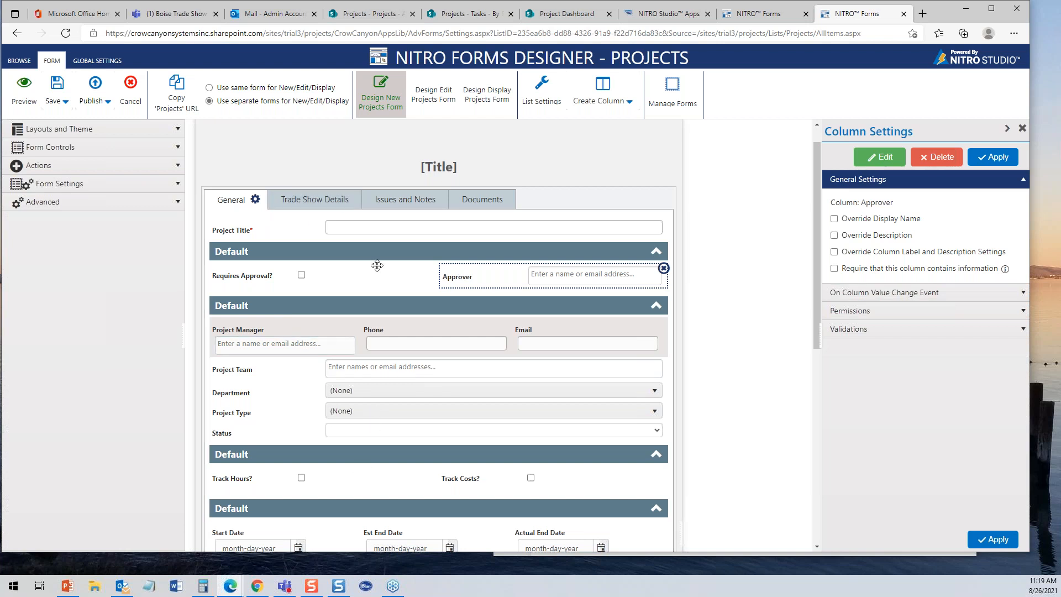
- Start a new item in the SharePoint Projects list and return to its new-item form
left_click(386, 19)
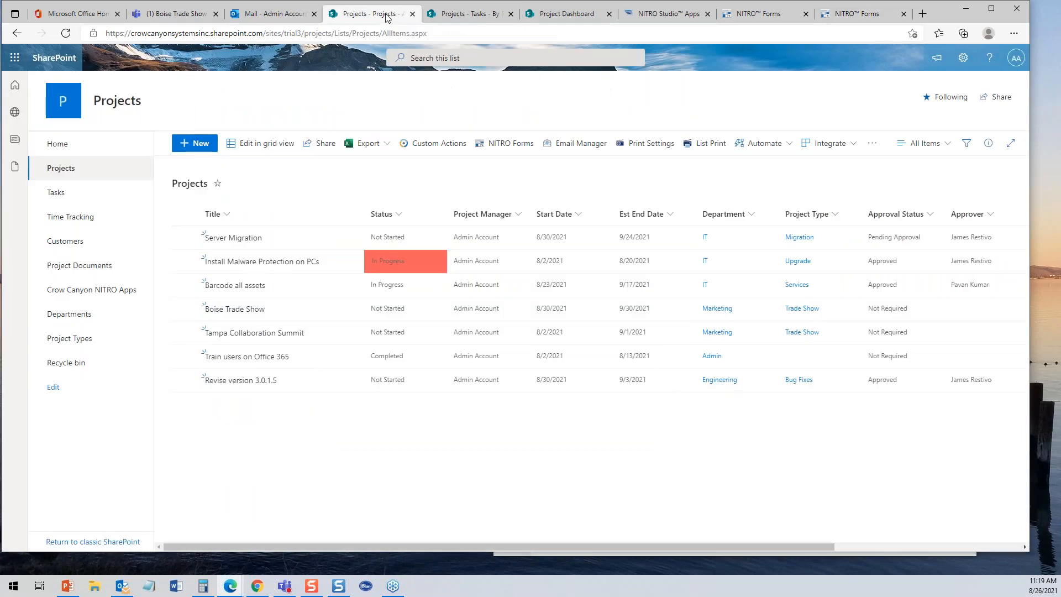
left_click(195, 145)
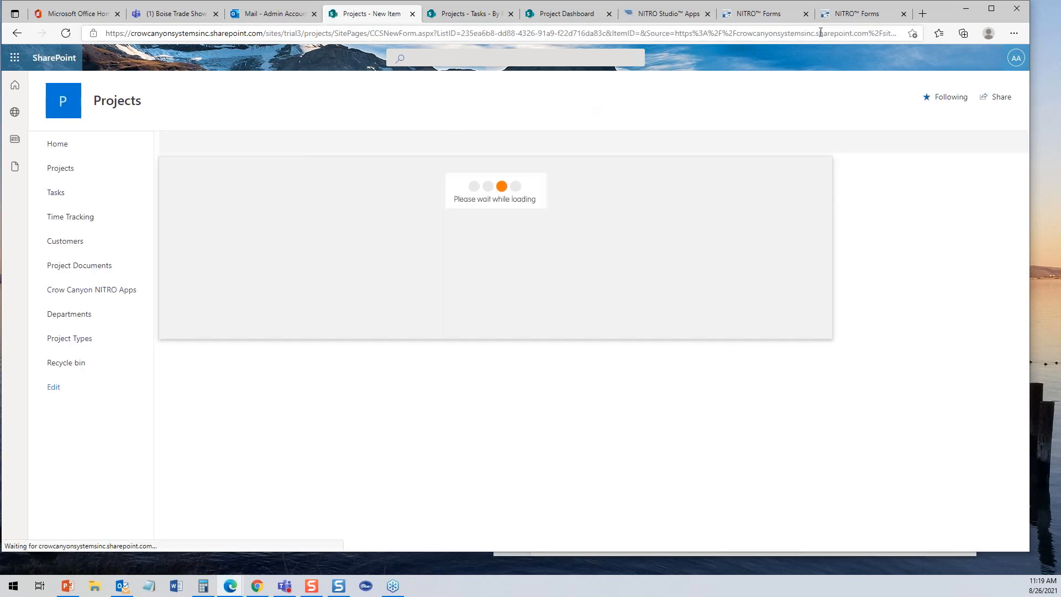
left_click(853, 17)
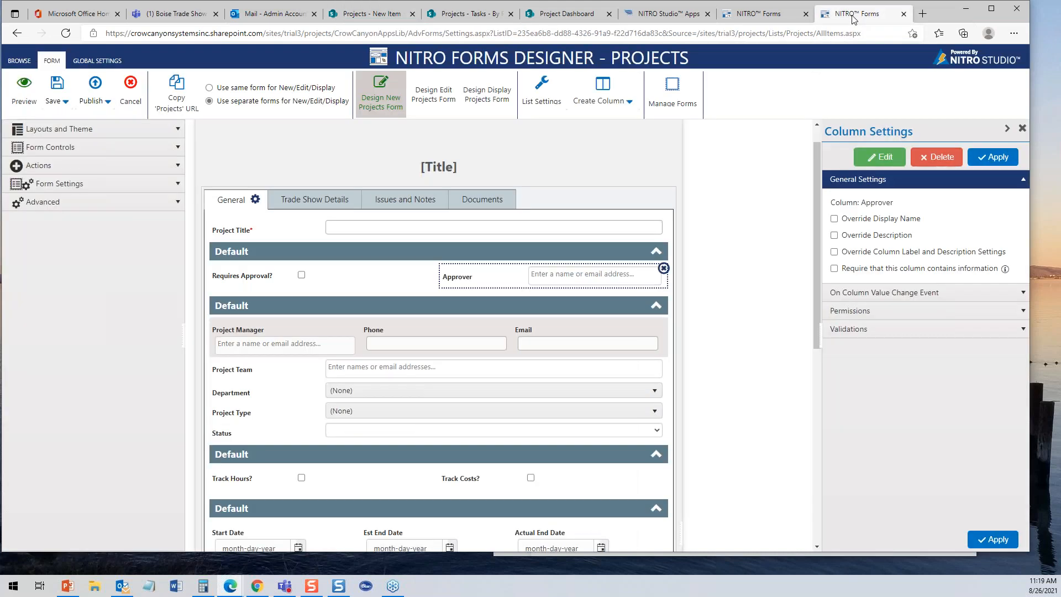
left_click(381, 15)
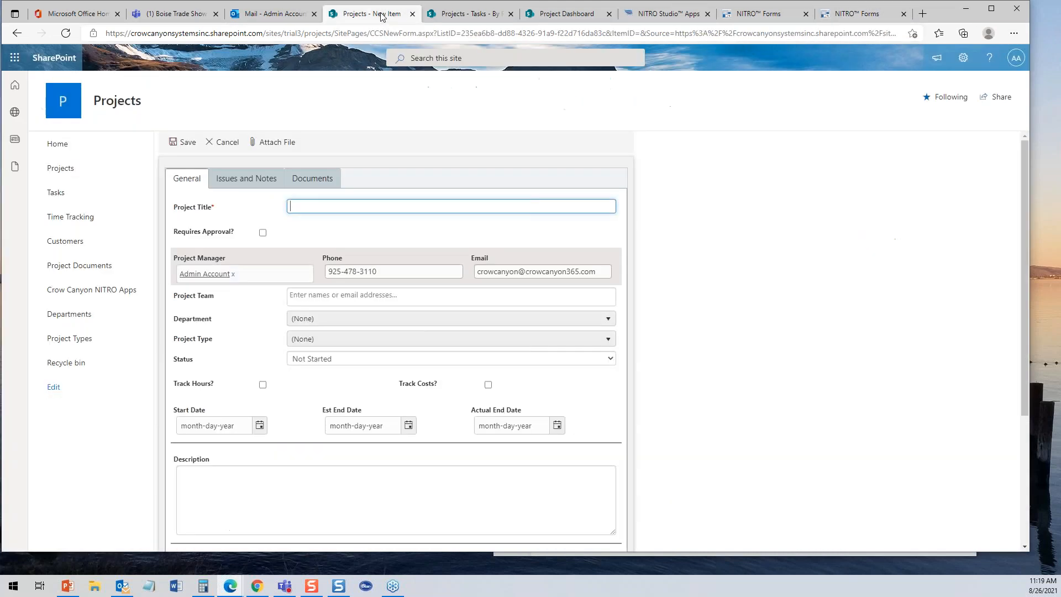
- Toggle Requires Approval? off and on, leaving it ticked so the Approver field shows
left_click(263, 233)
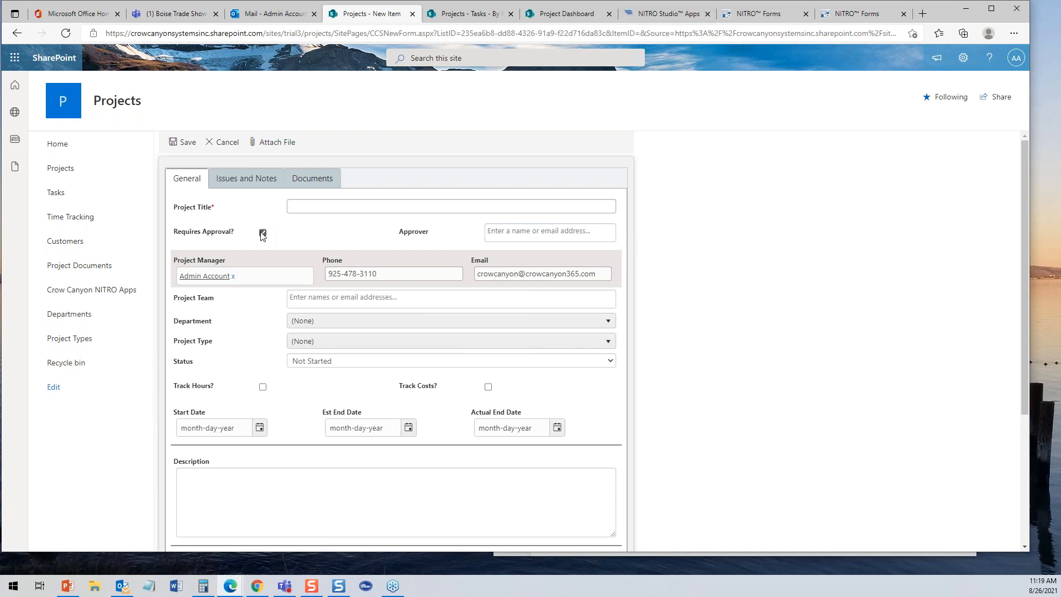
left_click(263, 234)
left_click_drag(1023, 194, 1021, 326)
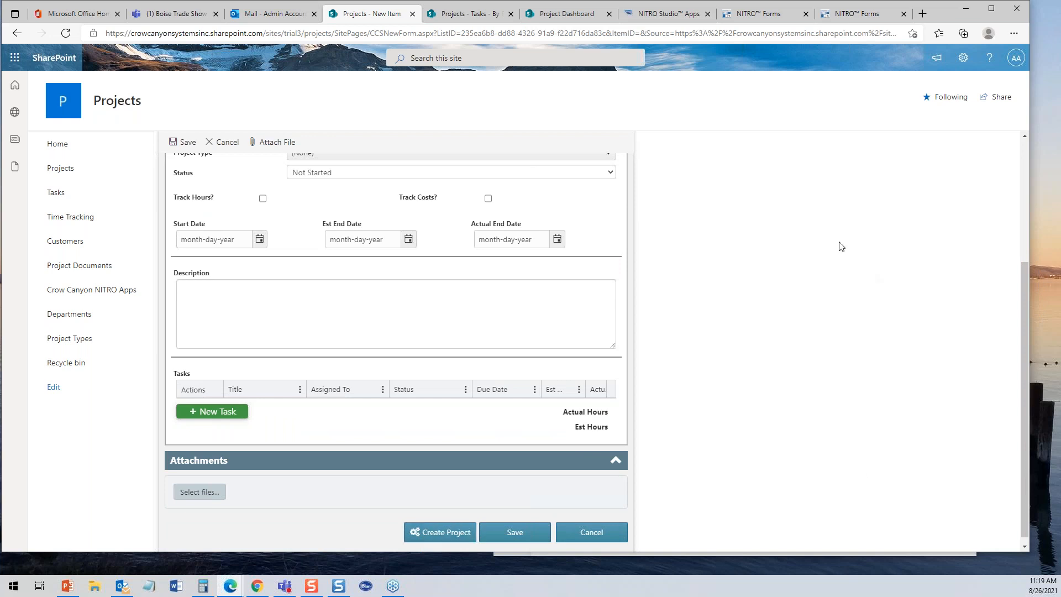
left_click(1025, 157)
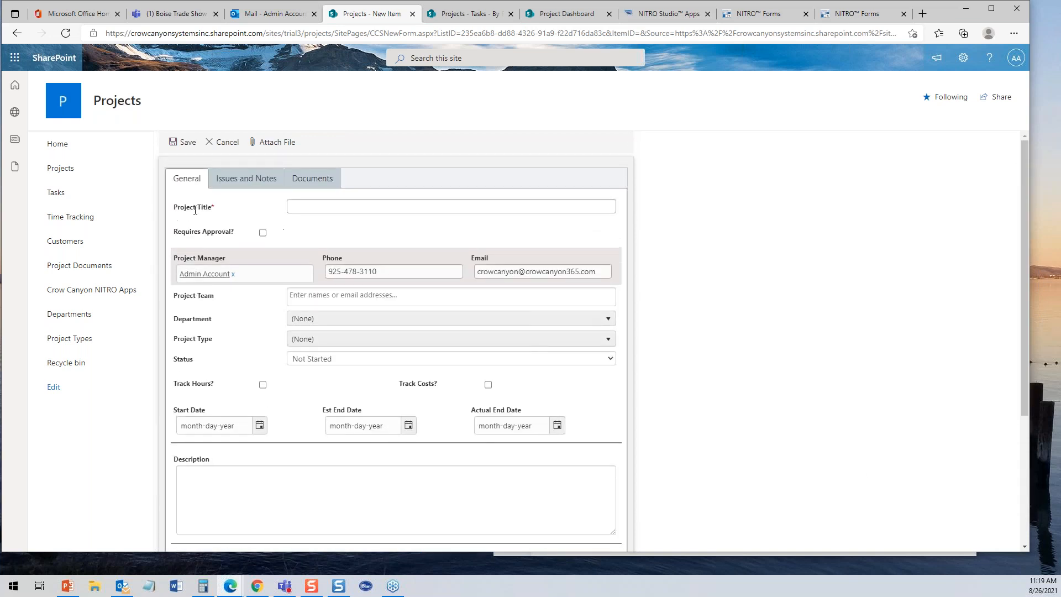
left_click(262, 233)
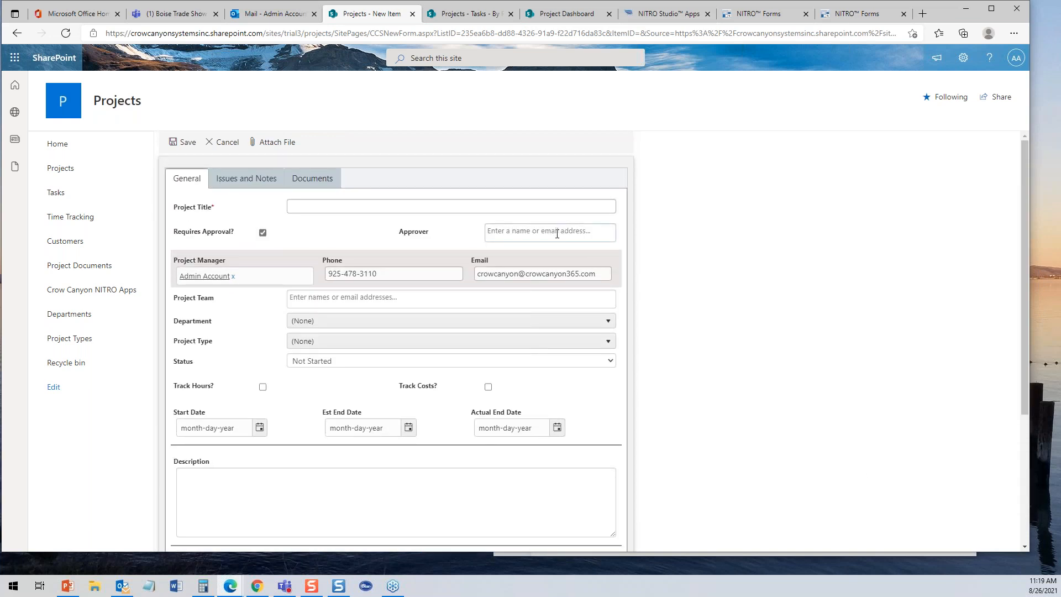
left_click_drag(1023, 219, 1038, 347)
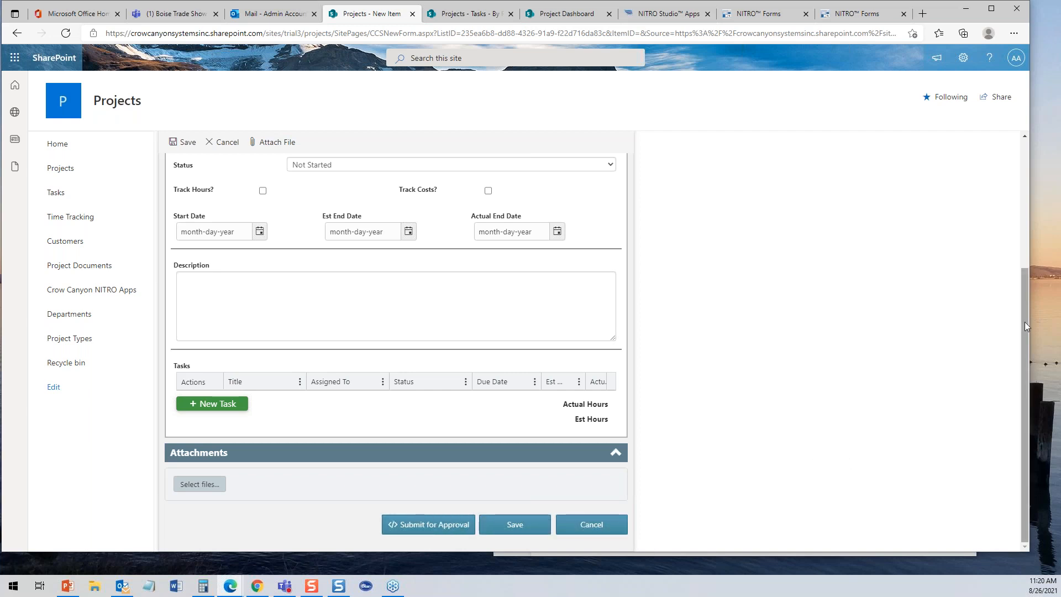
scroll(1022, 304, "up", 5)
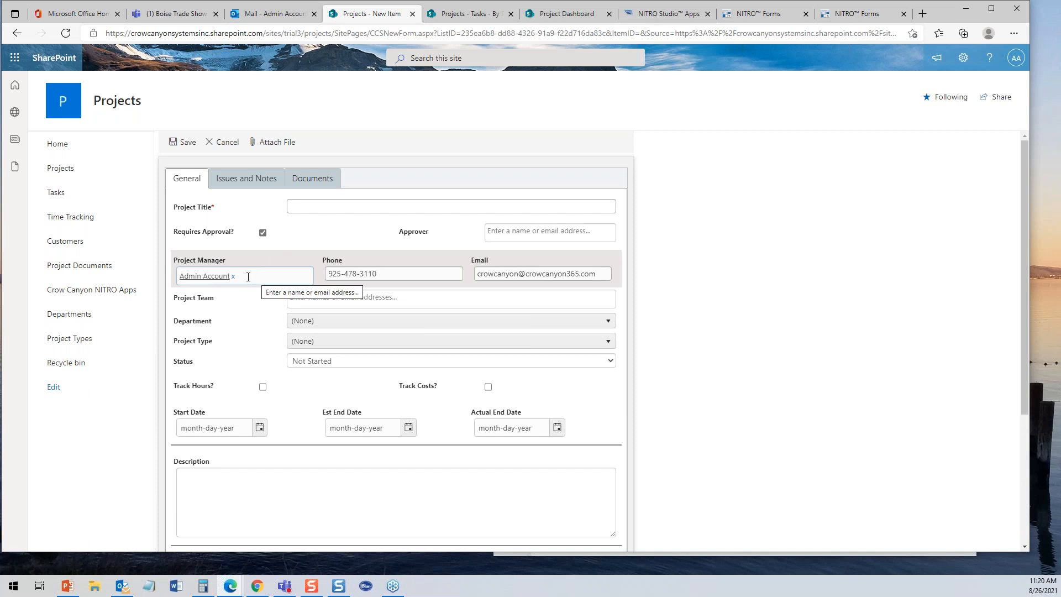
- Add two people to the Project Team field from the people picker
left_click(320, 303)
left_click(342, 338)
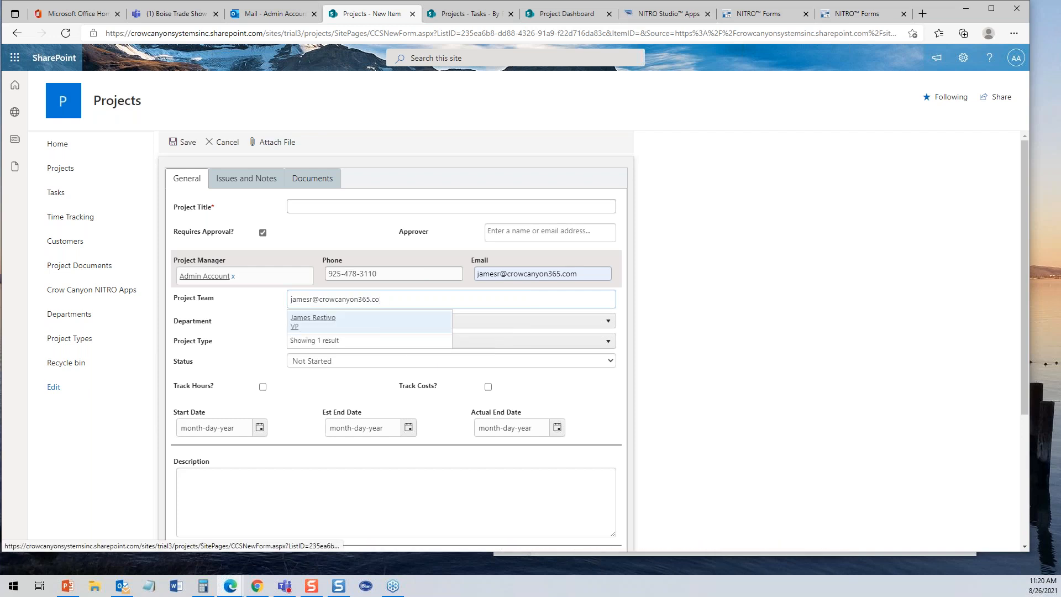
left_click(334, 322)
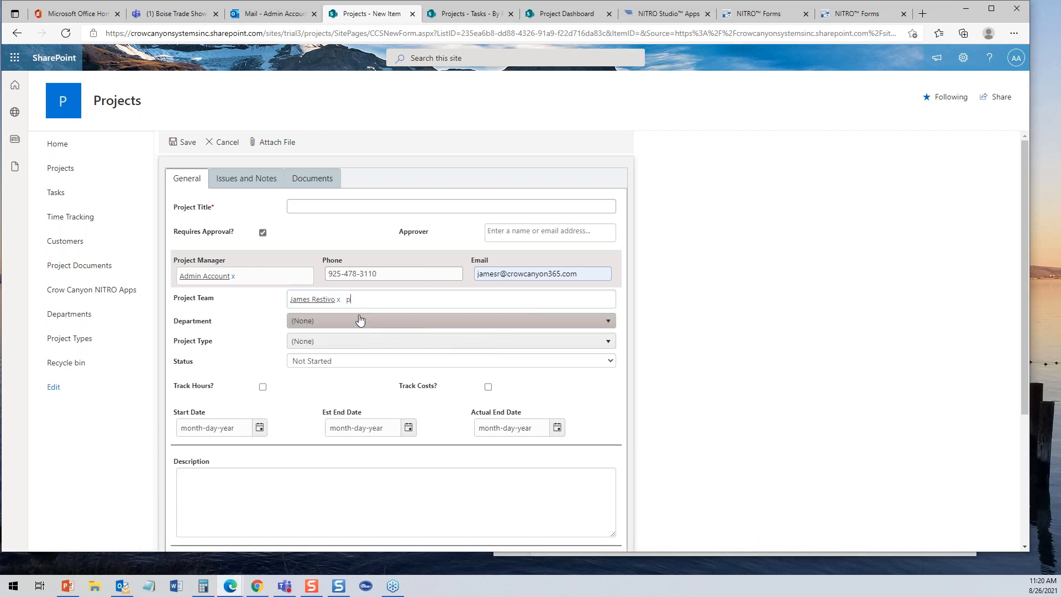
type("pav")
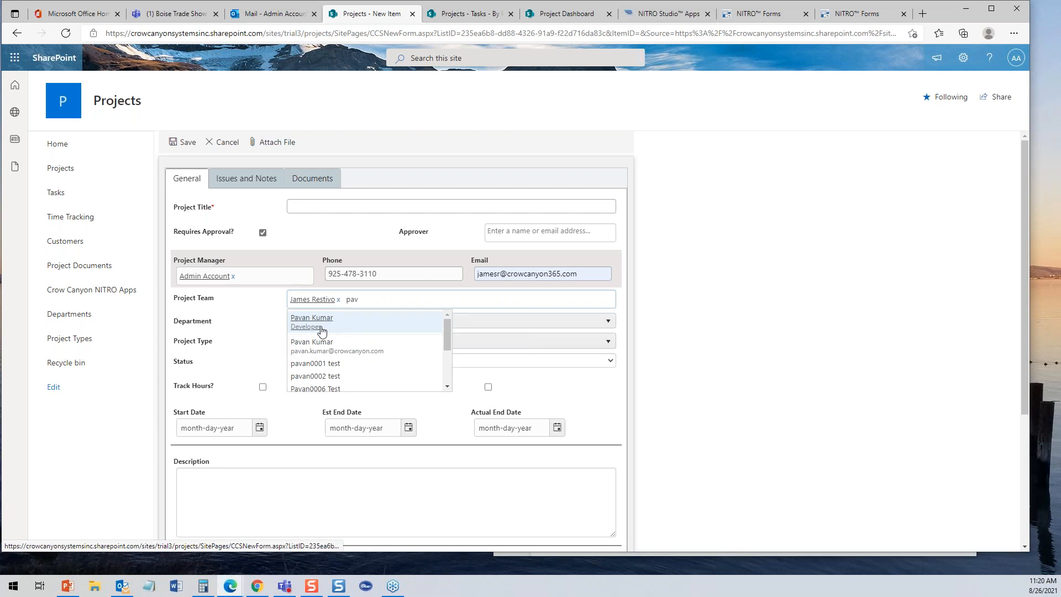
left_click(324, 330)
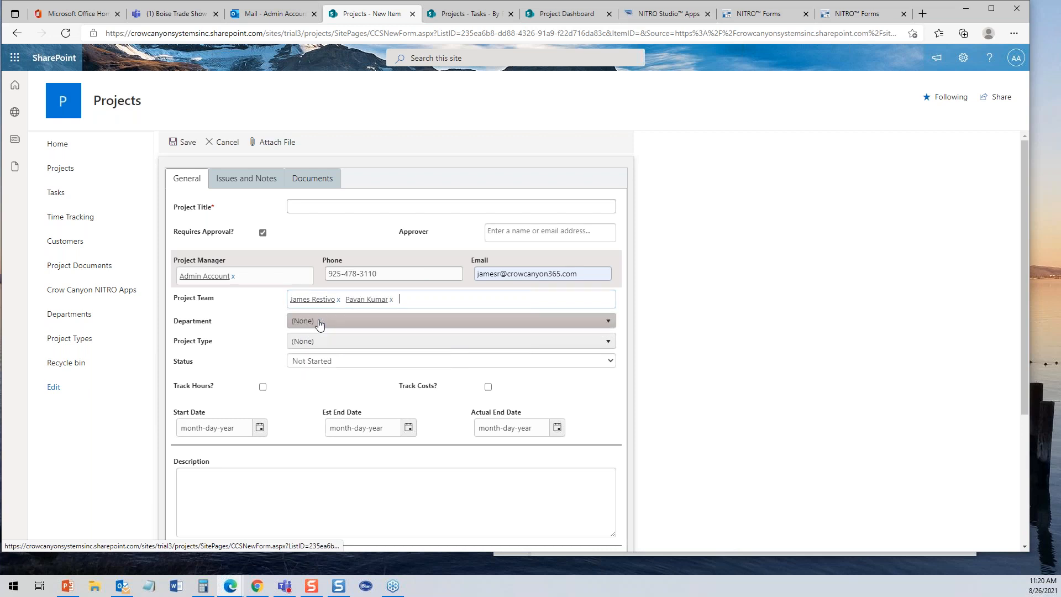
- Set the project's Department to Marketing, replacing the interim IT choice
left_click(343, 344)
left_click(352, 325)
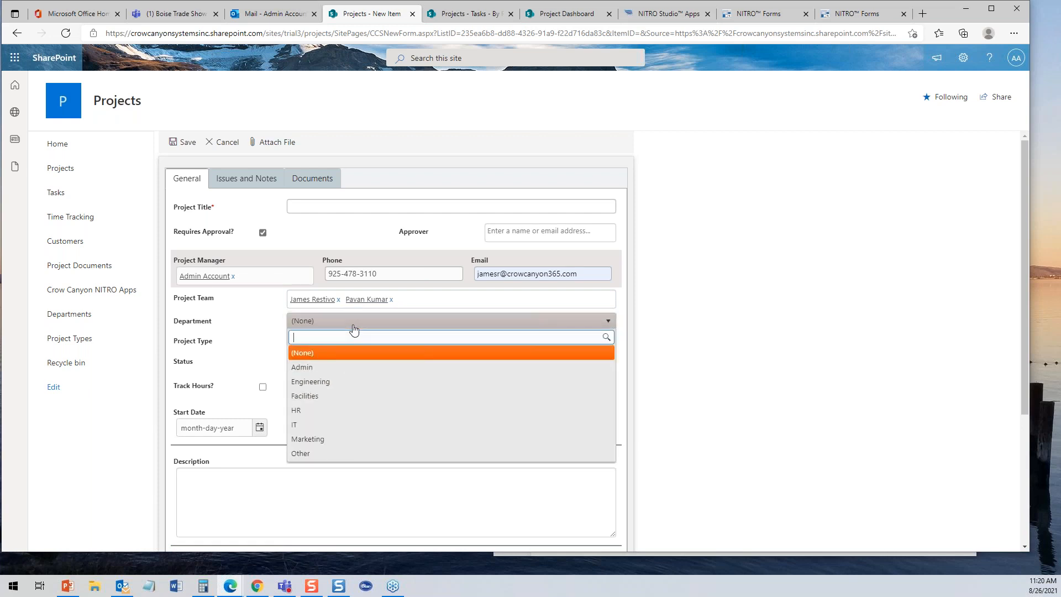
left_click(299, 424)
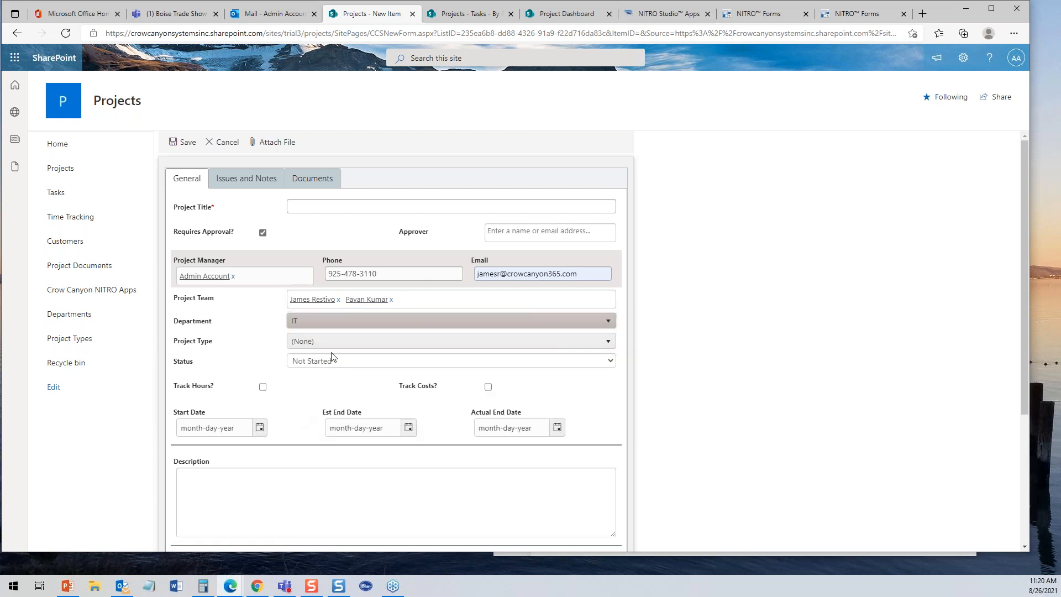
left_click(335, 343)
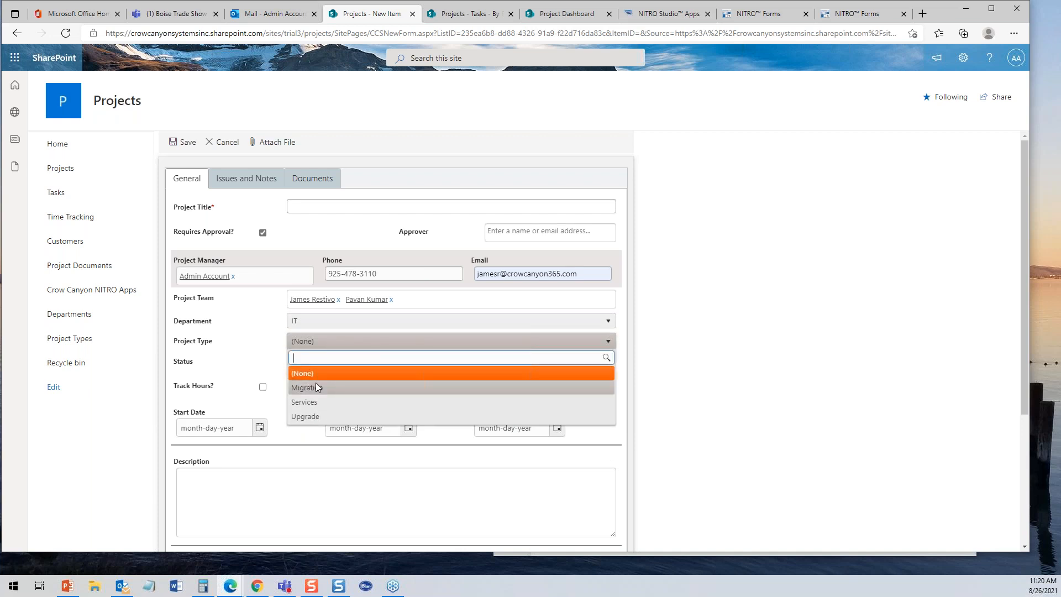
left_click(336, 323)
left_click(336, 321)
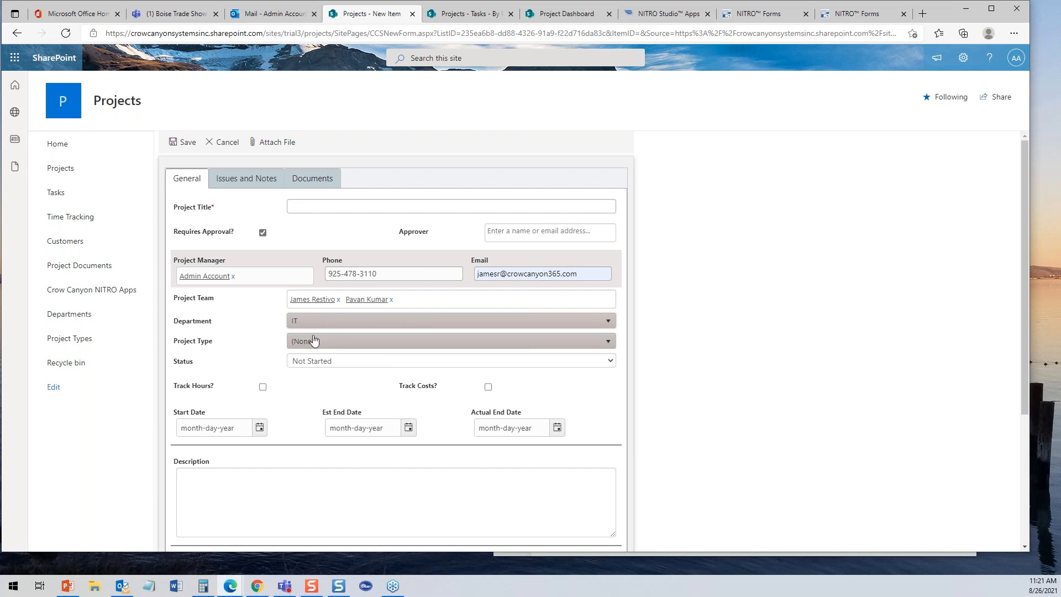
left_click(327, 322)
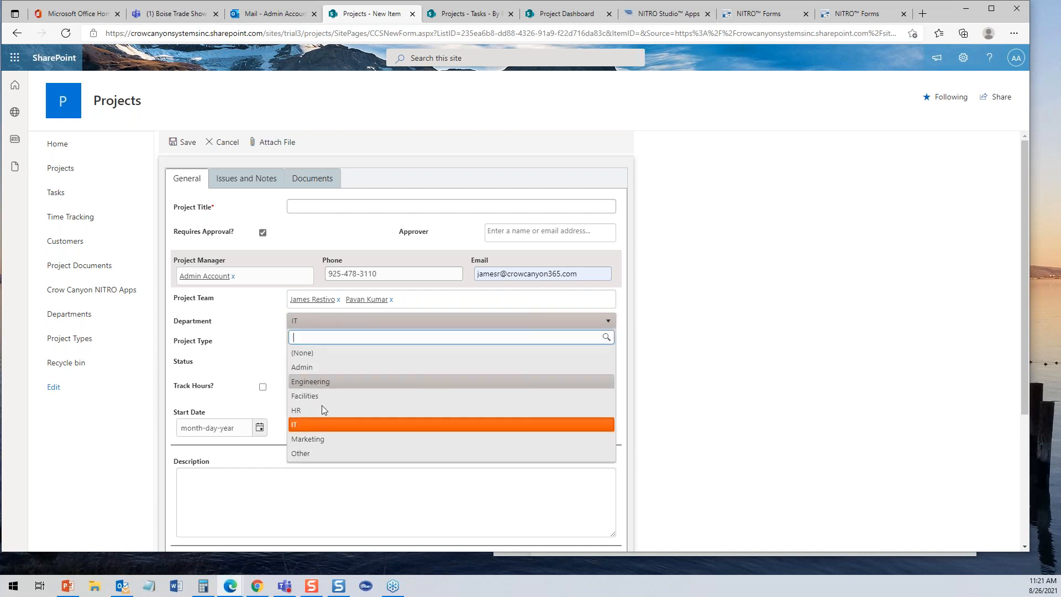
left_click(316, 437)
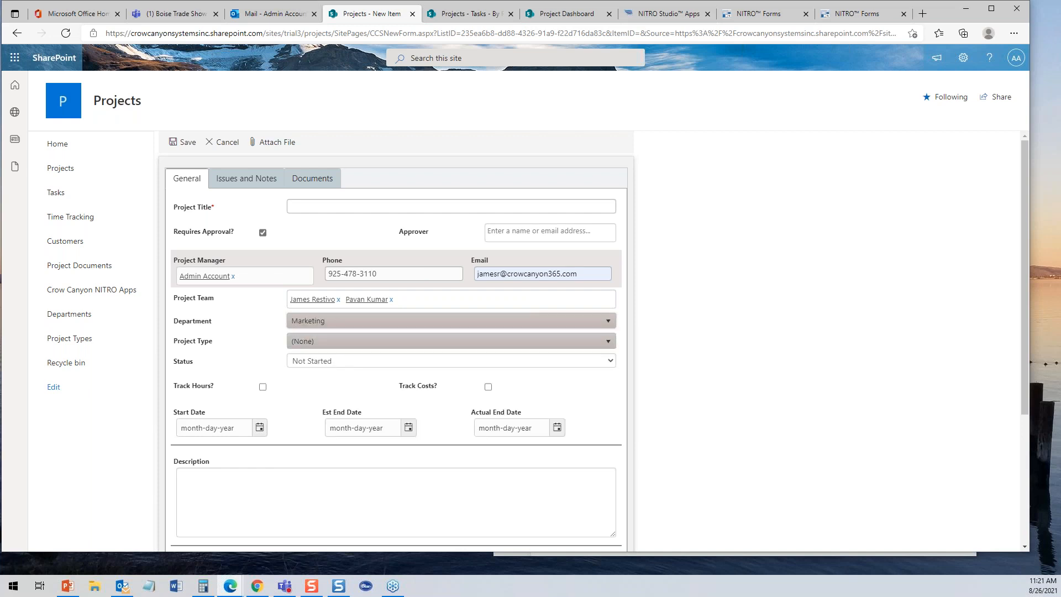
- Set Project Type to Trade Show and view the Trade Show Details tab
left_click(331, 342)
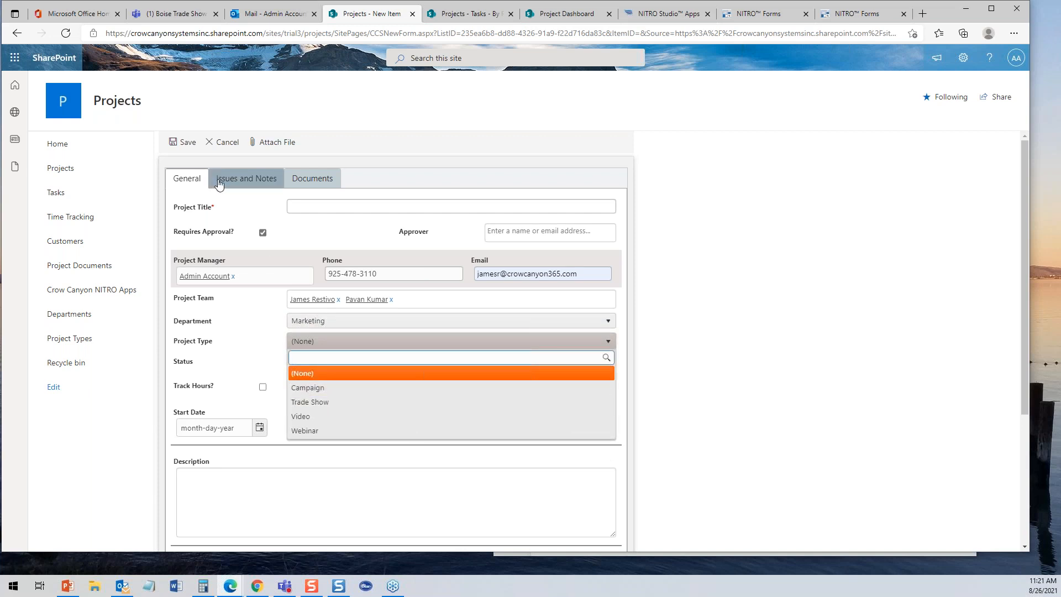
left_click(306, 401)
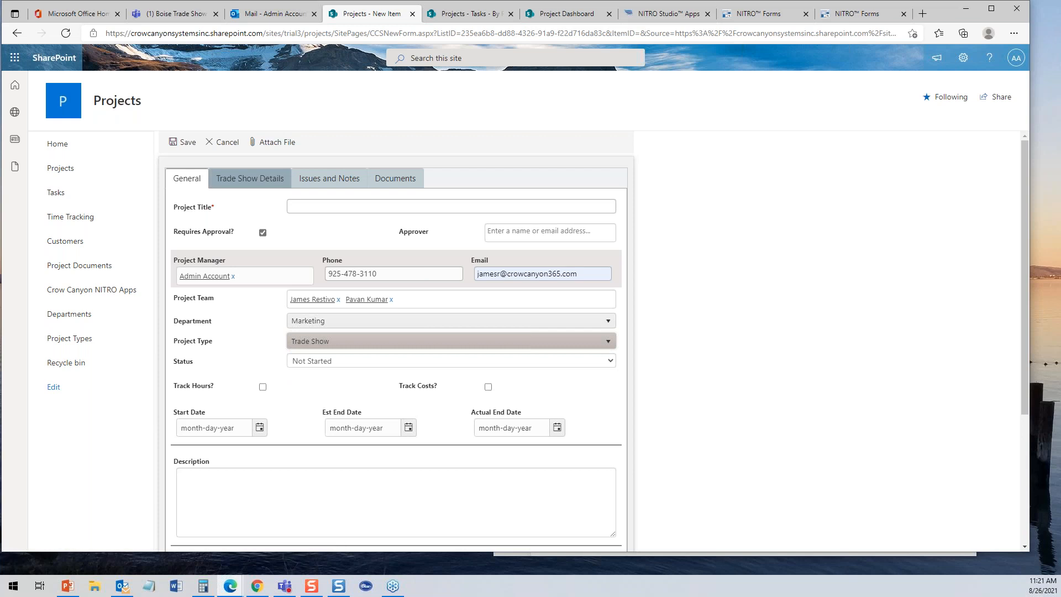
left_click(251, 180)
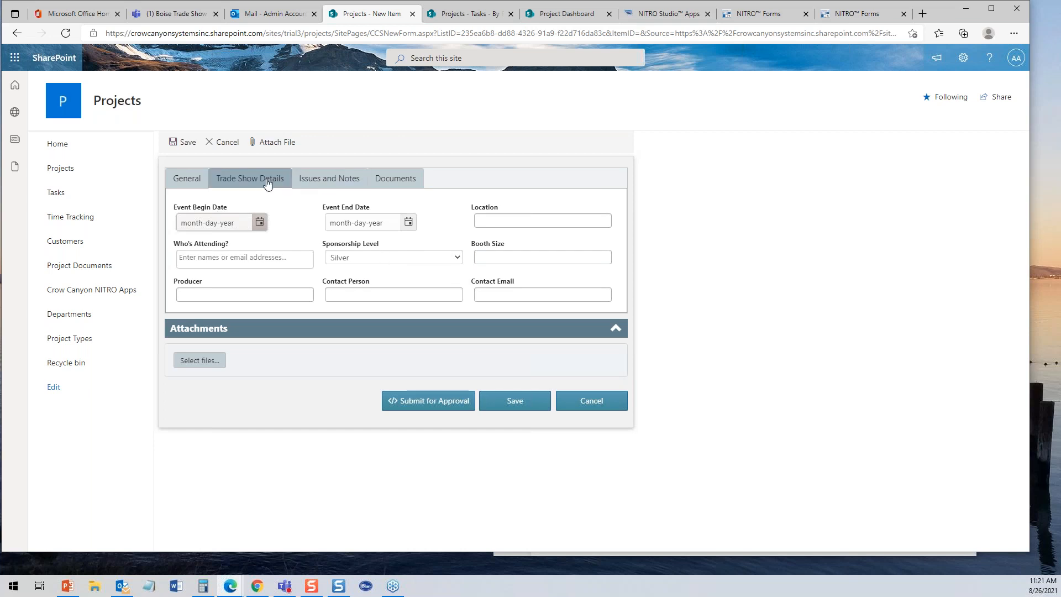
- On the General tab, try Department IT with Project Type Upgrade
left_click(187, 178)
left_click(301, 208)
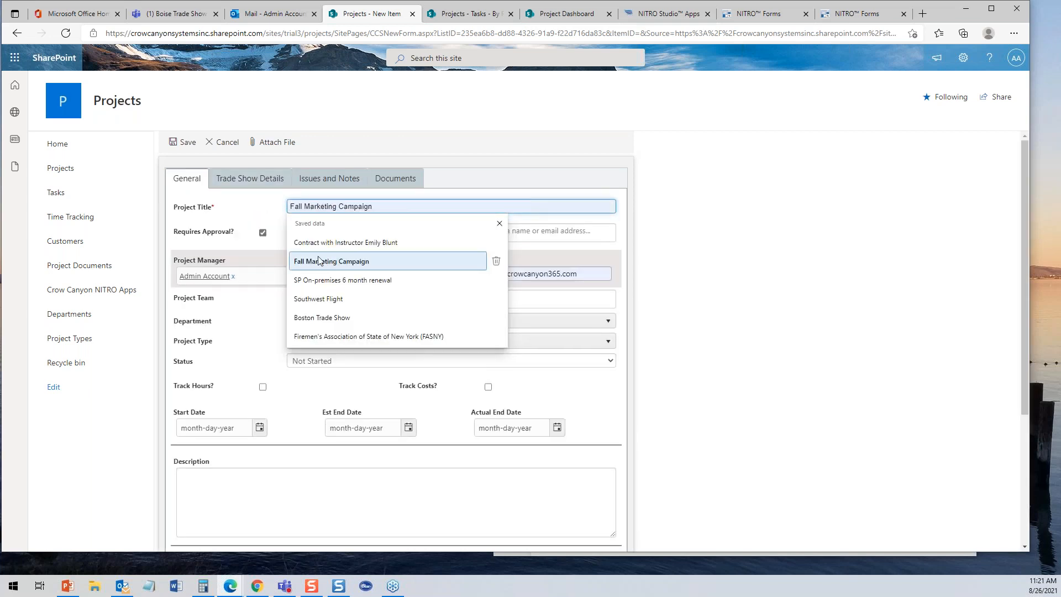
left_click(255, 210)
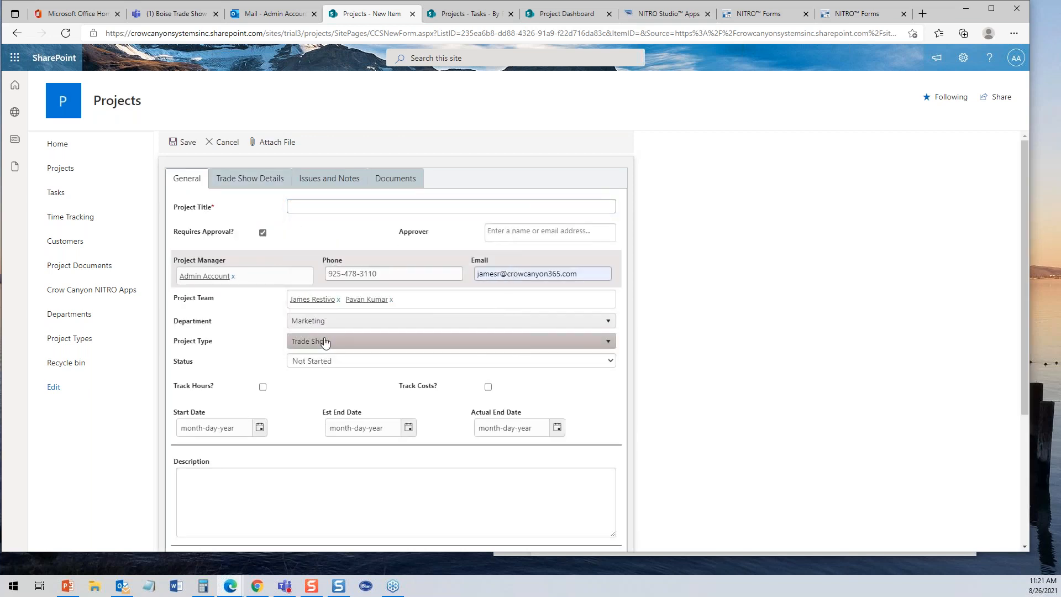
left_click(337, 322)
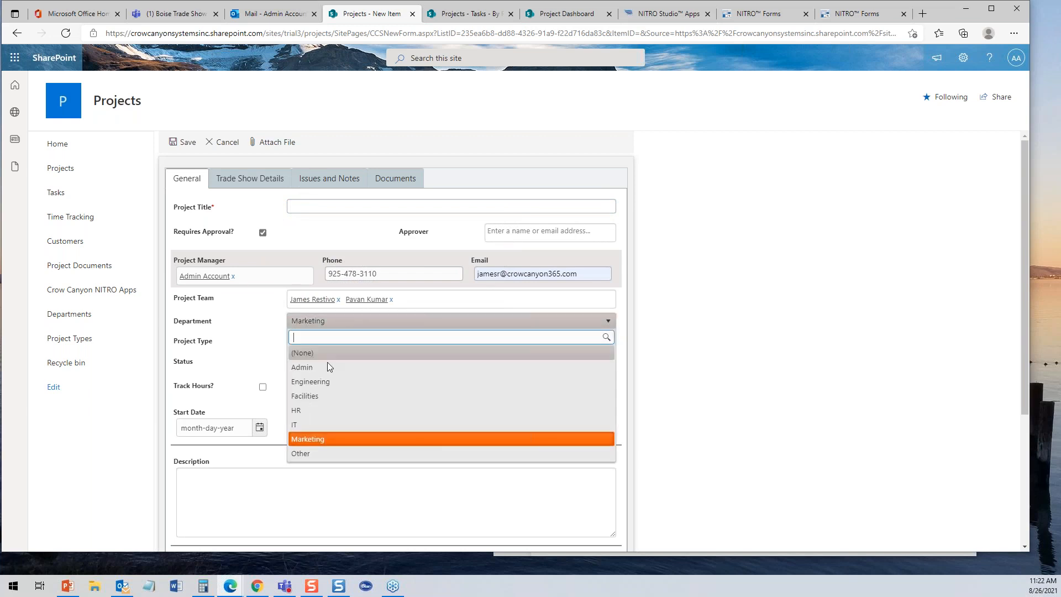
left_click(317, 424)
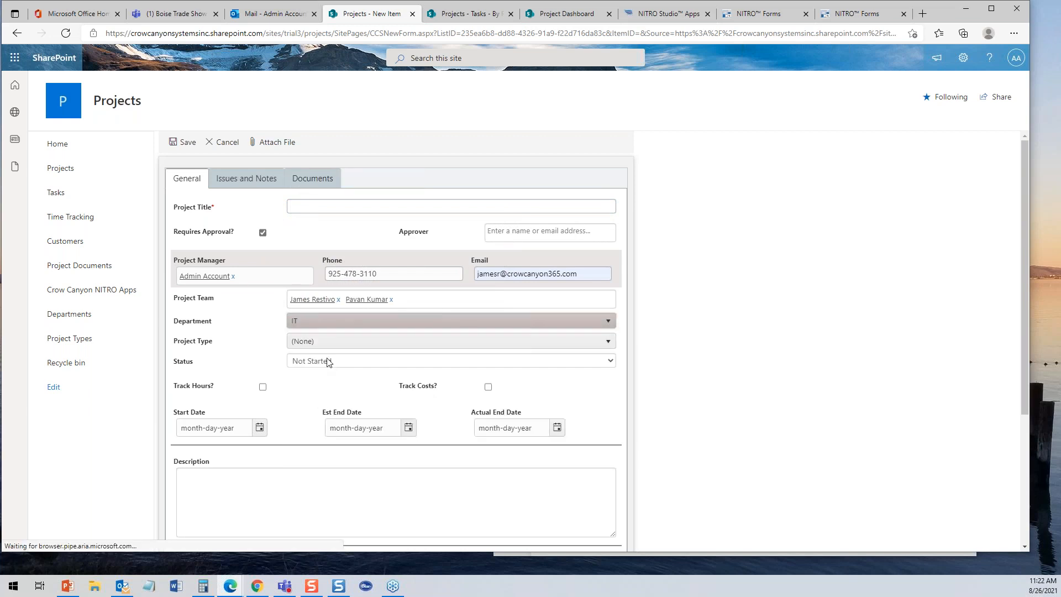
left_click(334, 342)
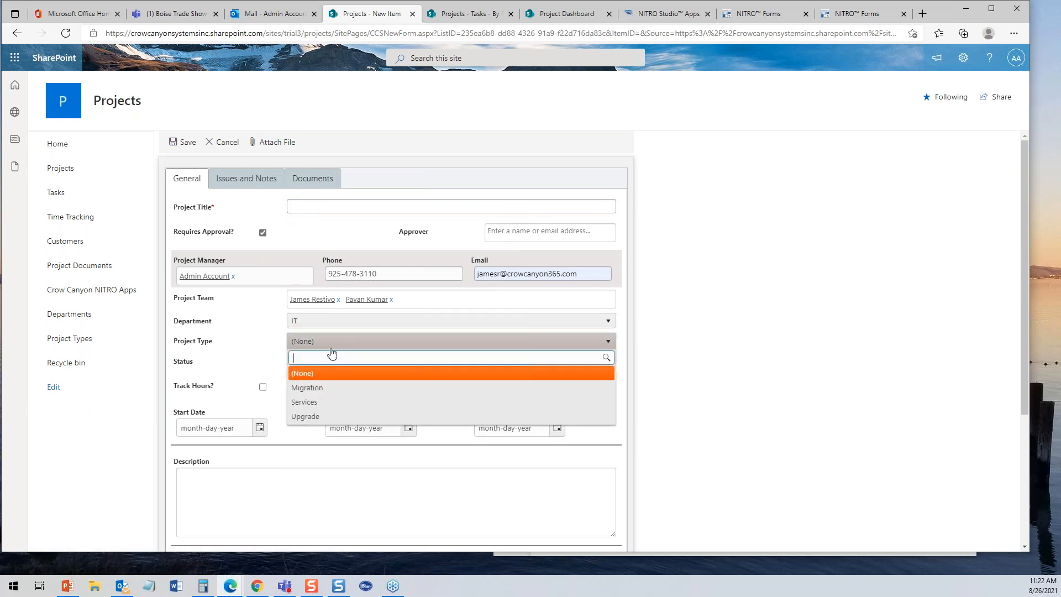
left_click(311, 416)
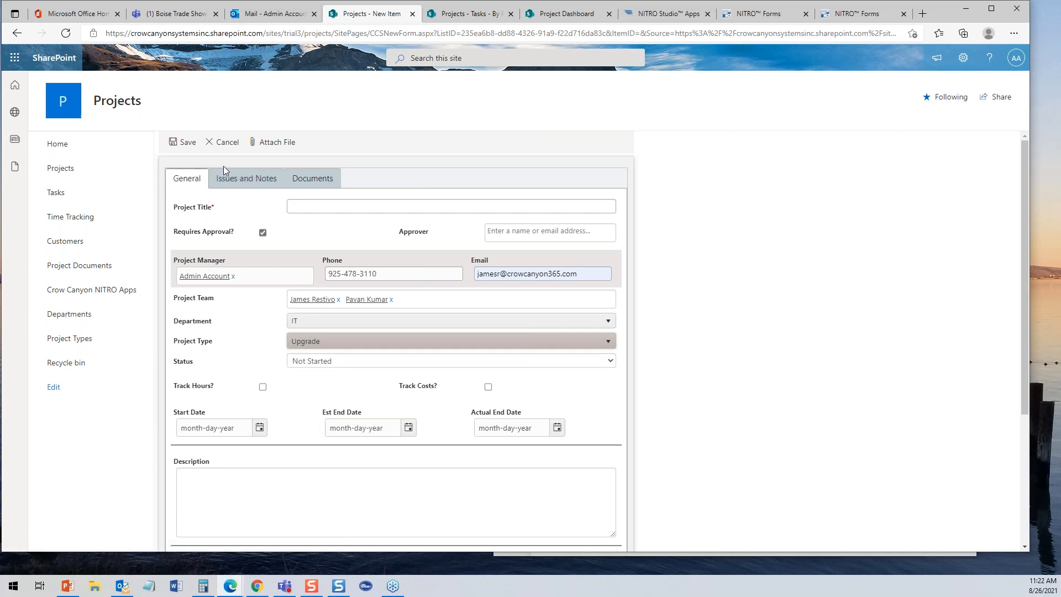
- Set Department to Engineering and Project Type to Development, then view the Documents tab
left_click(328, 320)
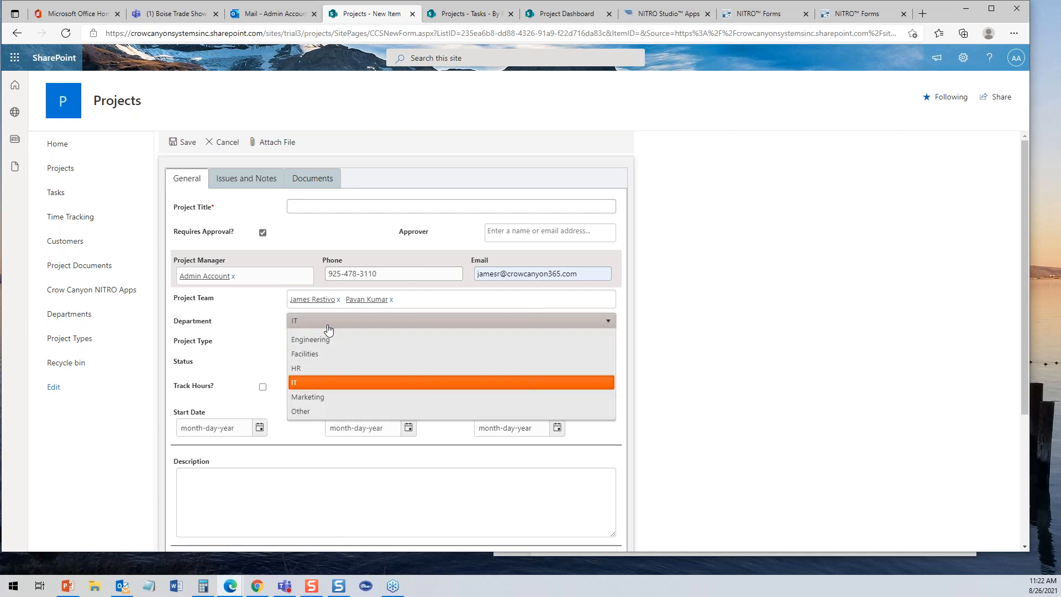
left_click(313, 376)
left_click(316, 341)
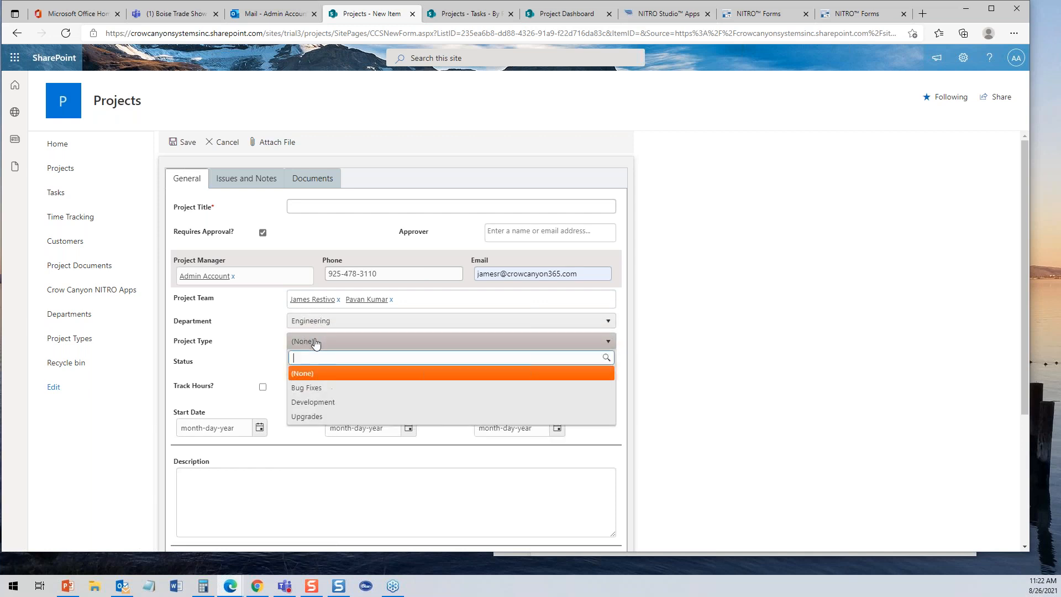
left_click(313, 402)
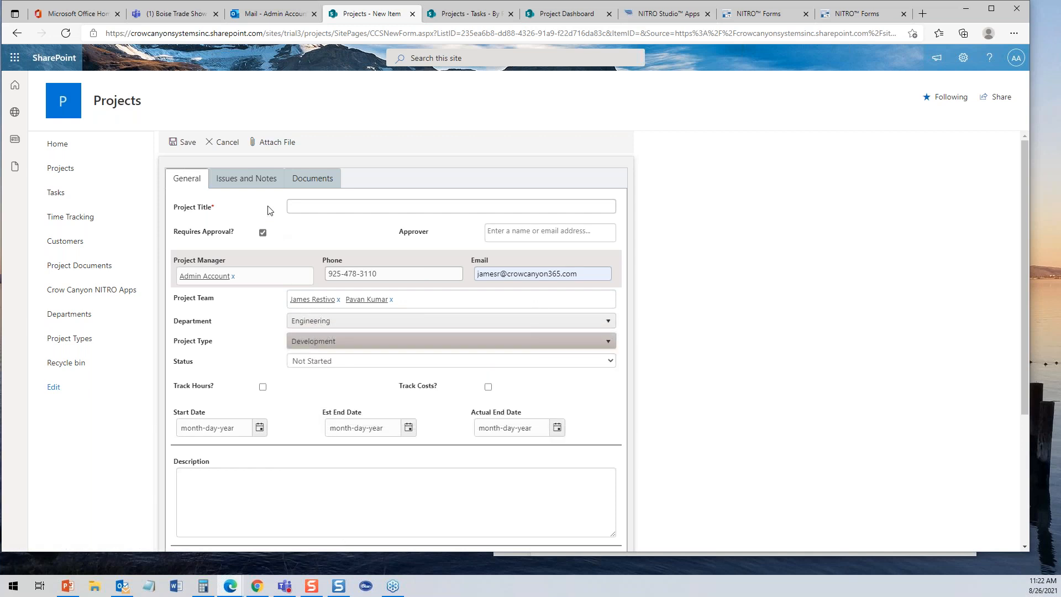
left_click(308, 180)
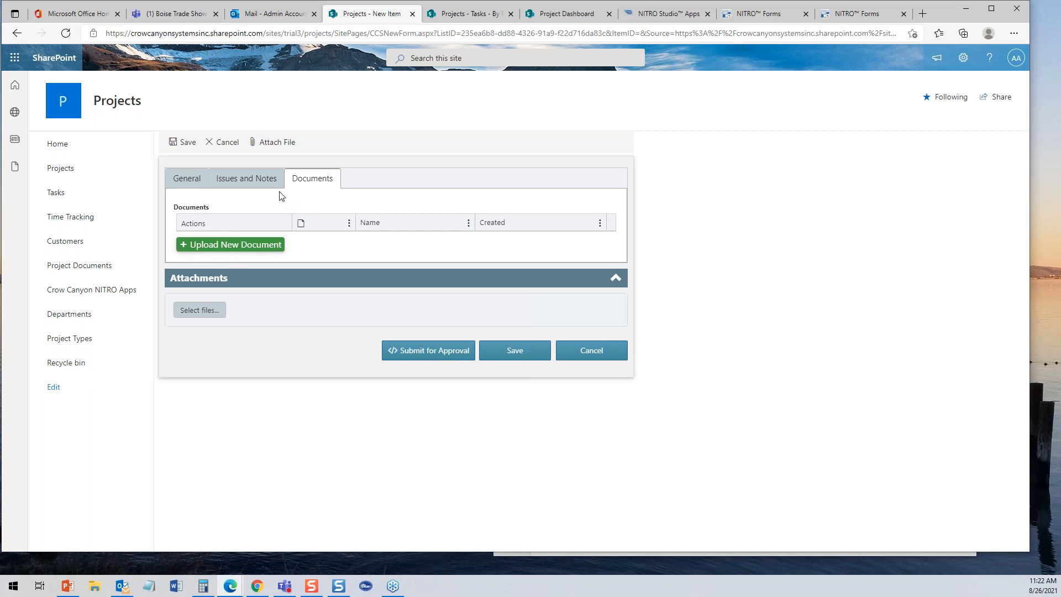
left_click(255, 179)
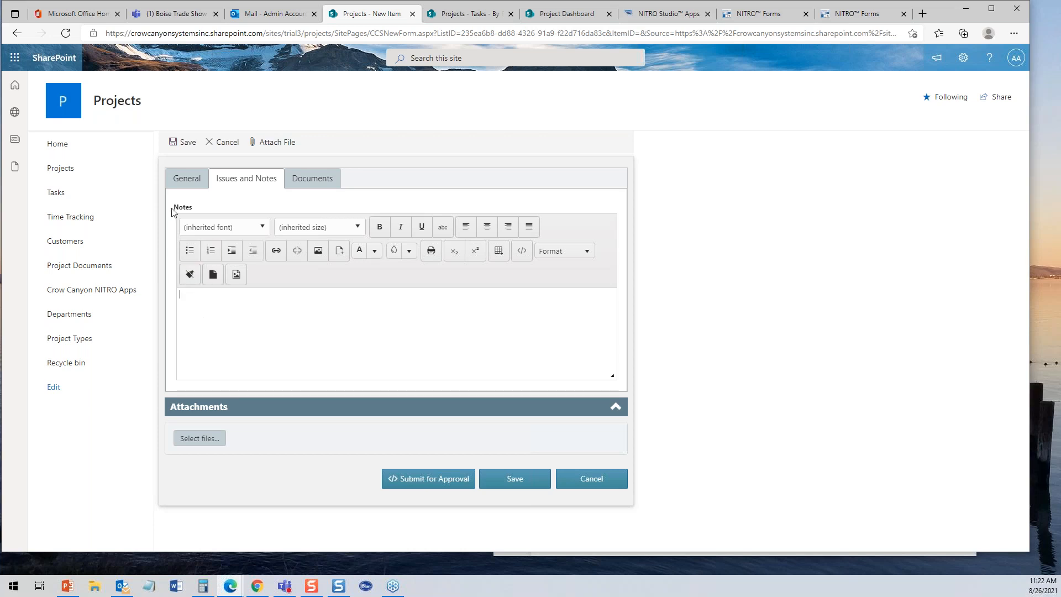
left_click(194, 178)
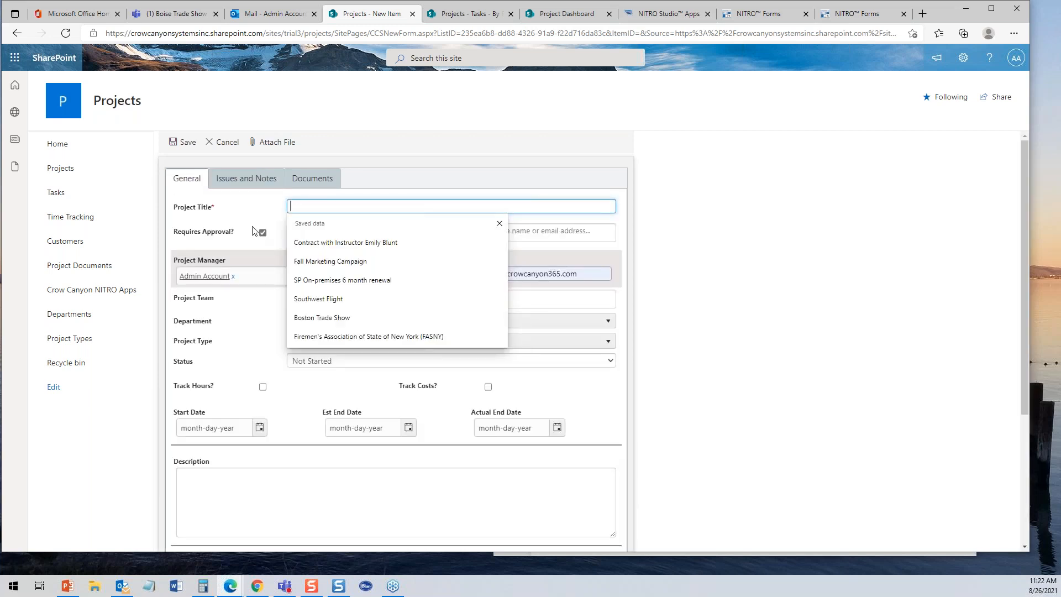
left_click(252, 208)
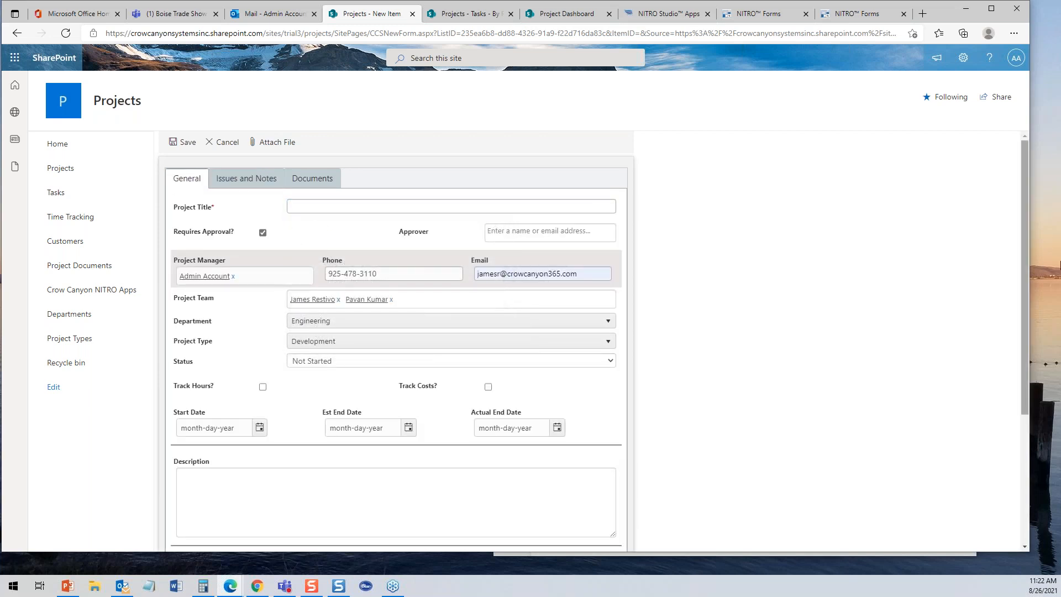
left_click_drag(1022, 263, 1023, 334)
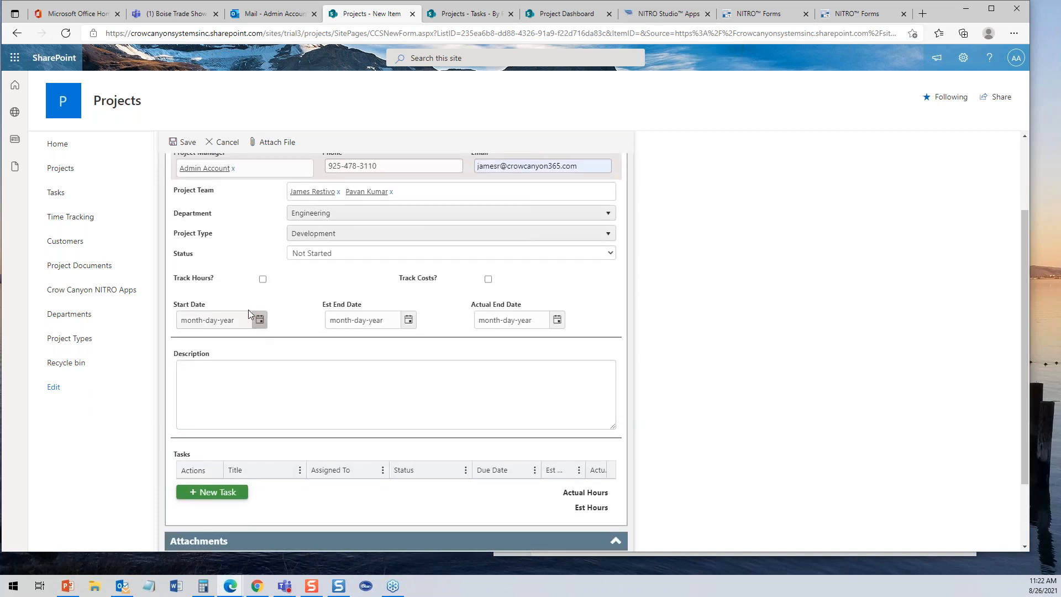
left_click(263, 279)
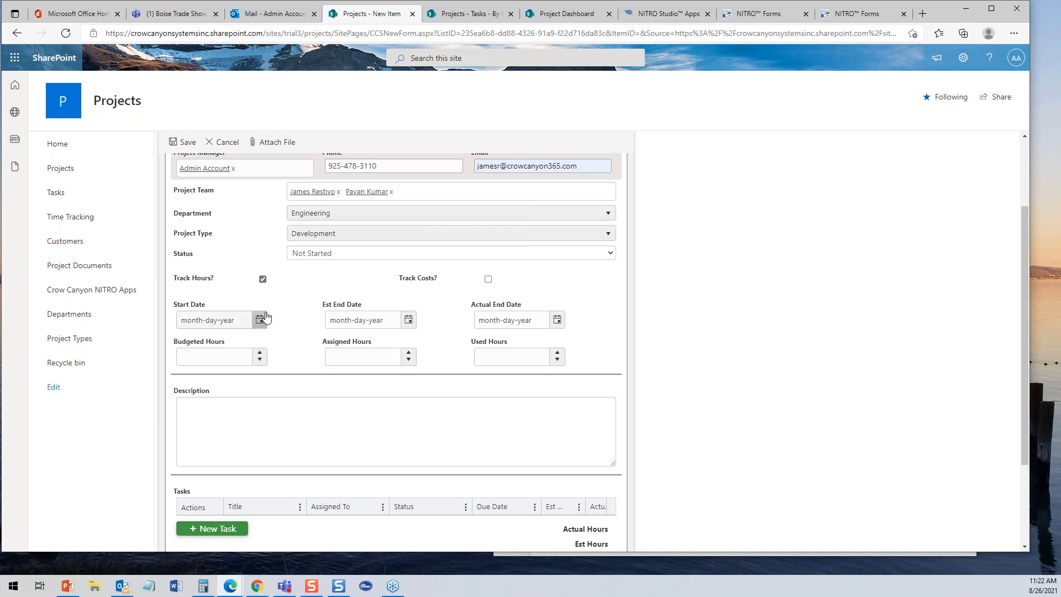
left_click(263, 279)
left_click(262, 279)
left_click(488, 279)
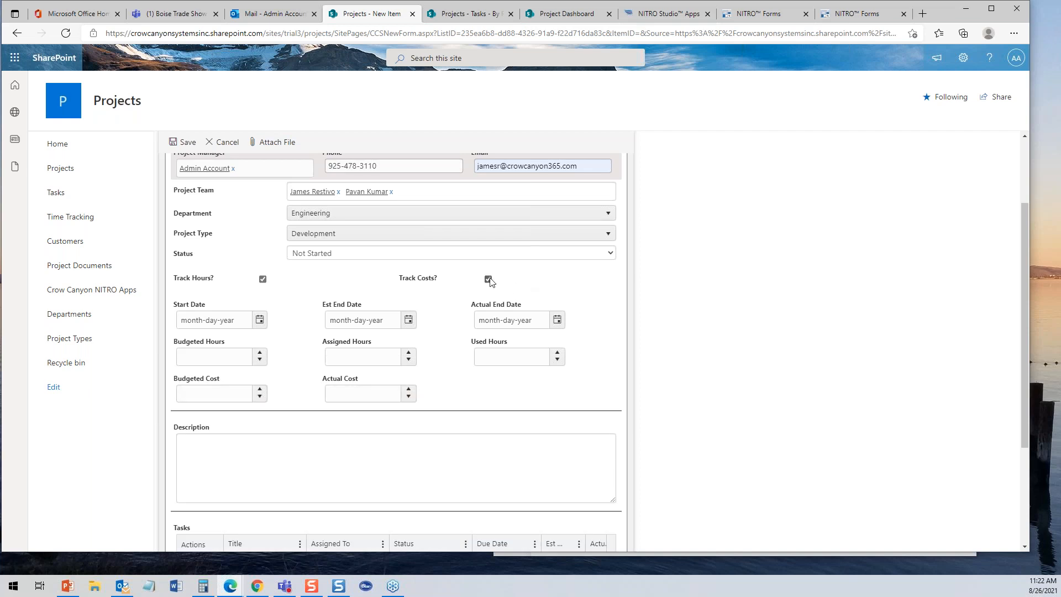
left_click(488, 279)
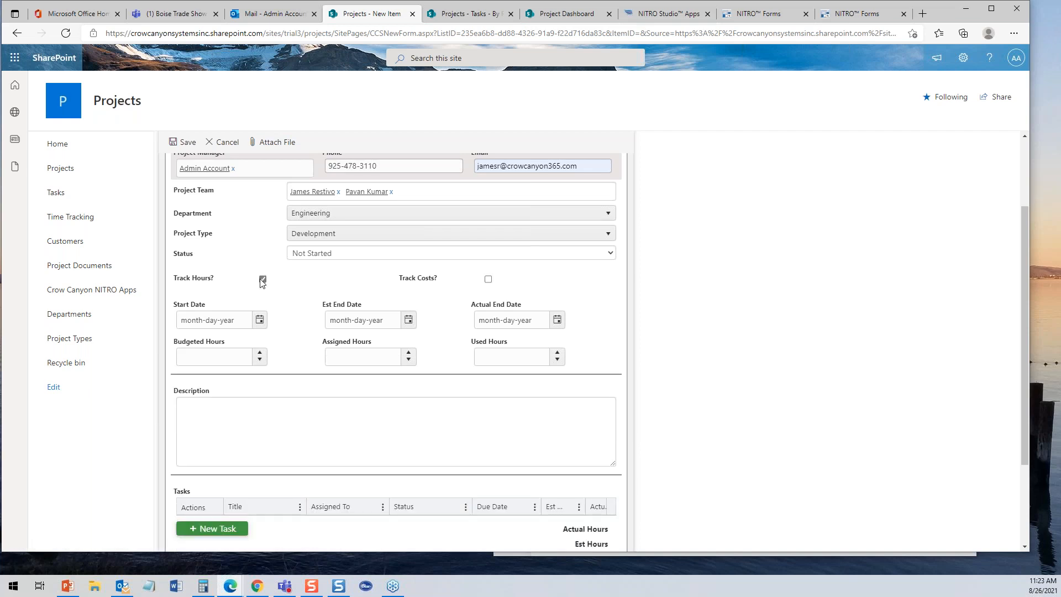
left_click(262, 279)
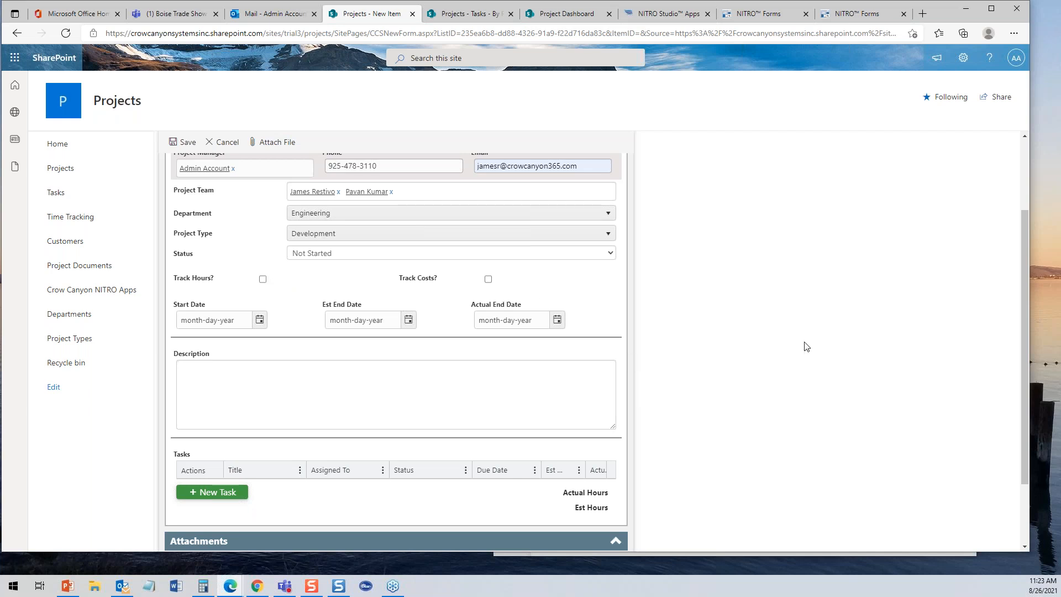
scroll(1022, 303, "down", 2)
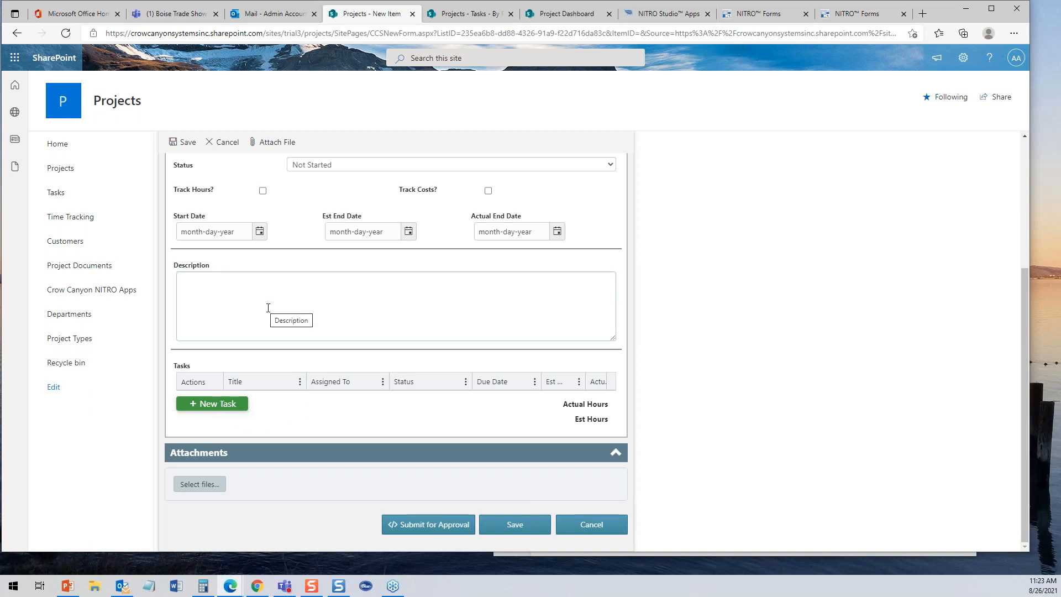
- Cancel the new project item and go back to the NITRO Forms designer
left_click(605, 530)
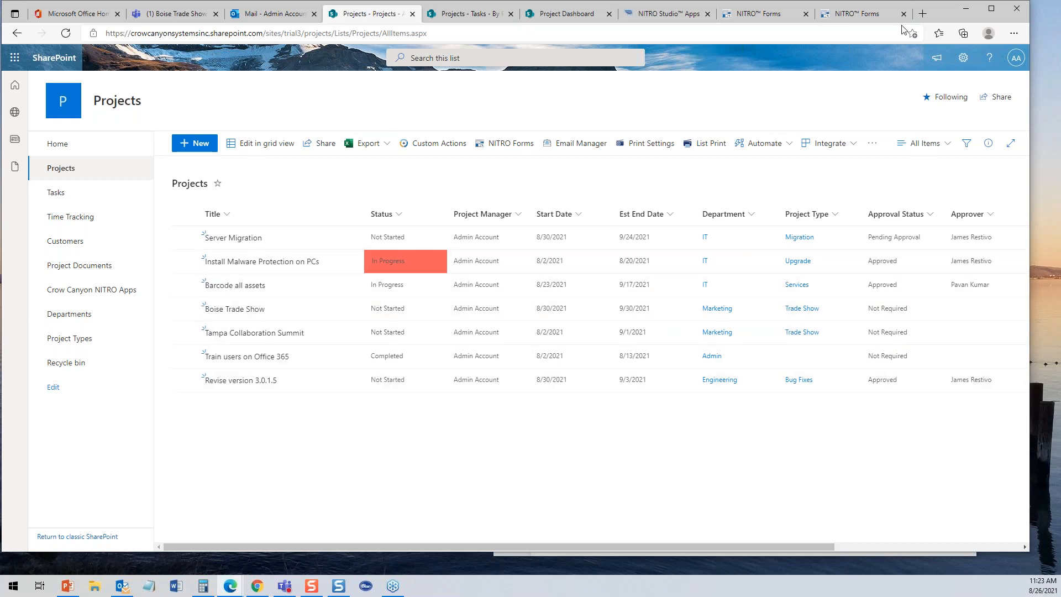
left_click(866, 12)
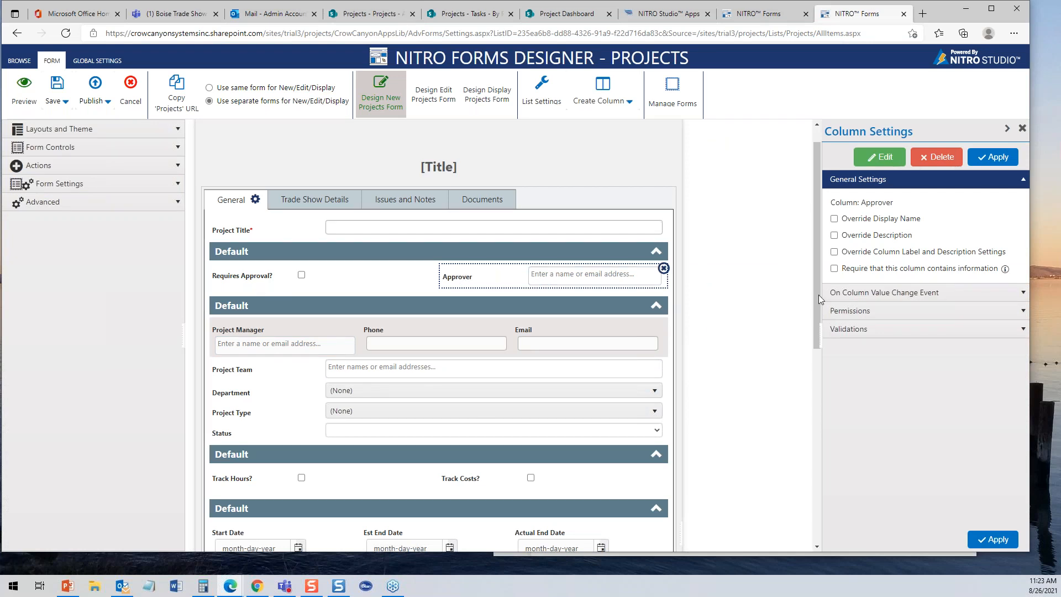
- Check Approver's permissions, then select Project Manager and expand Form Settings
left_click(1017, 311)
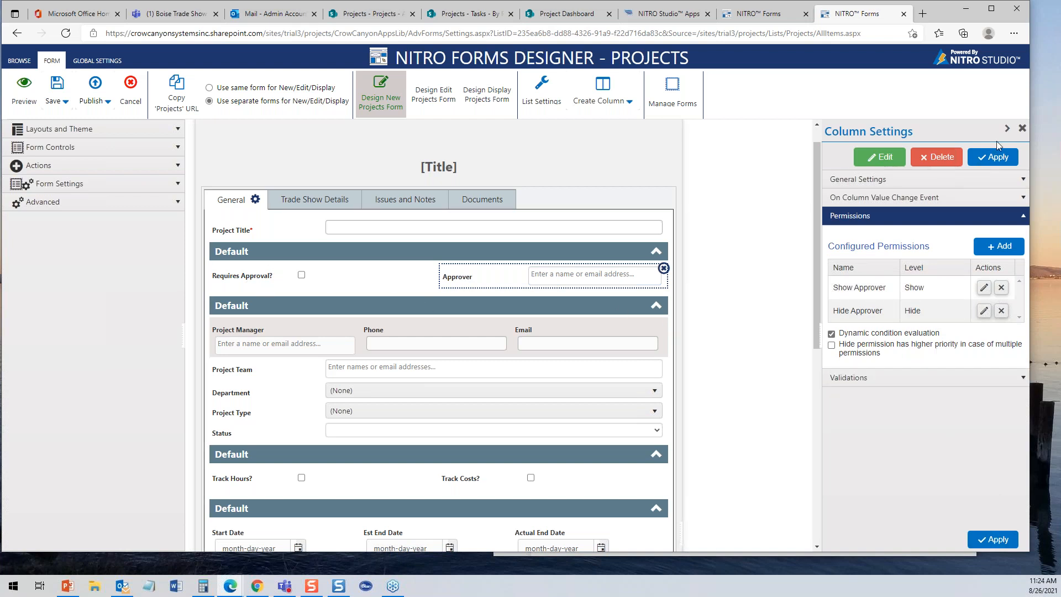
left_click(1022, 128)
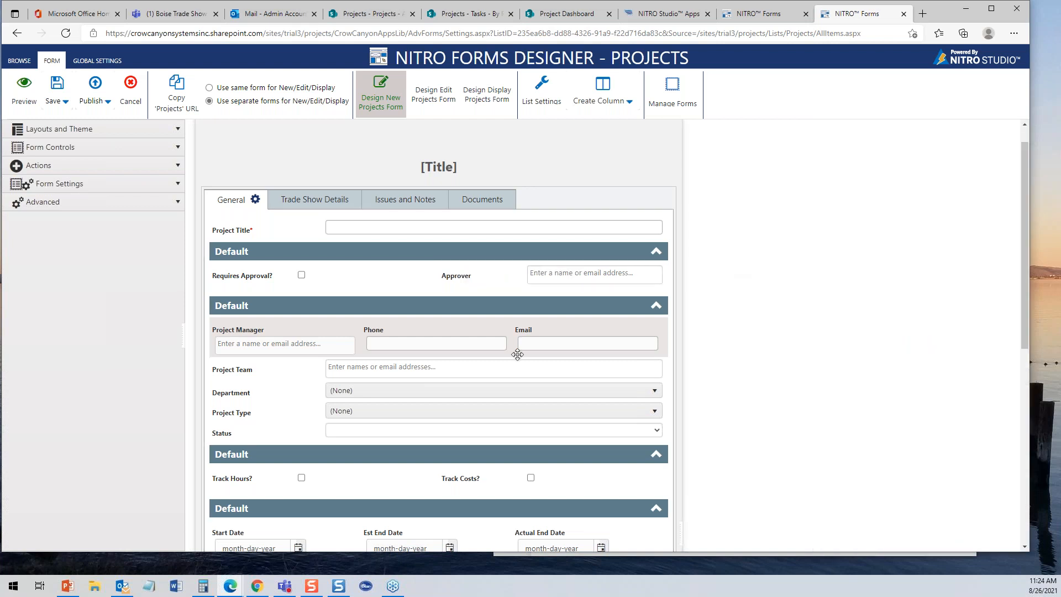
left_click(318, 327)
left_click(83, 184)
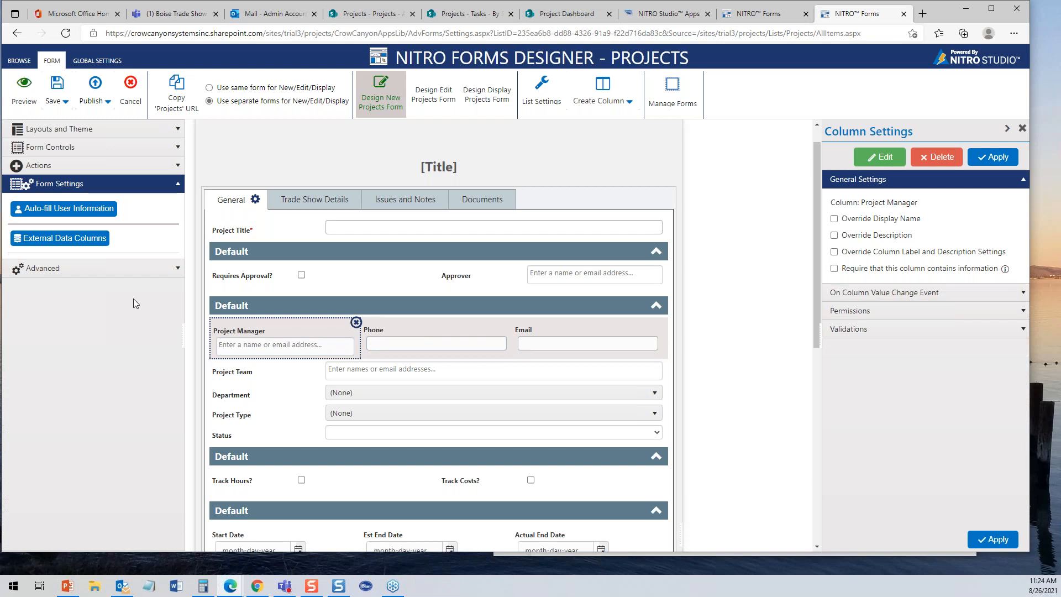
left_click(72, 209)
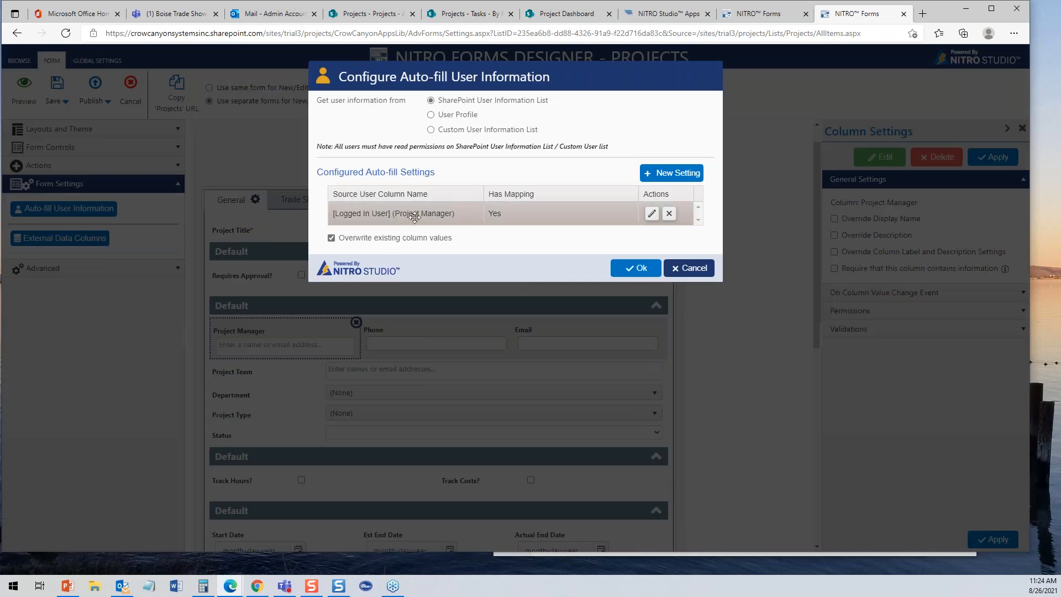
left_click(652, 214)
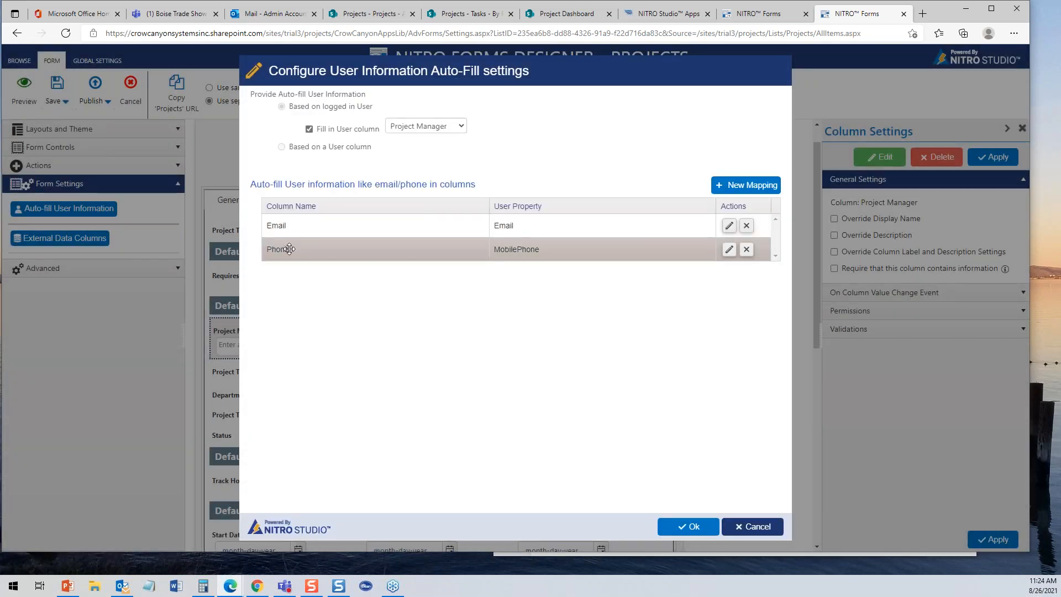
left_click(757, 527)
left_click(689, 267)
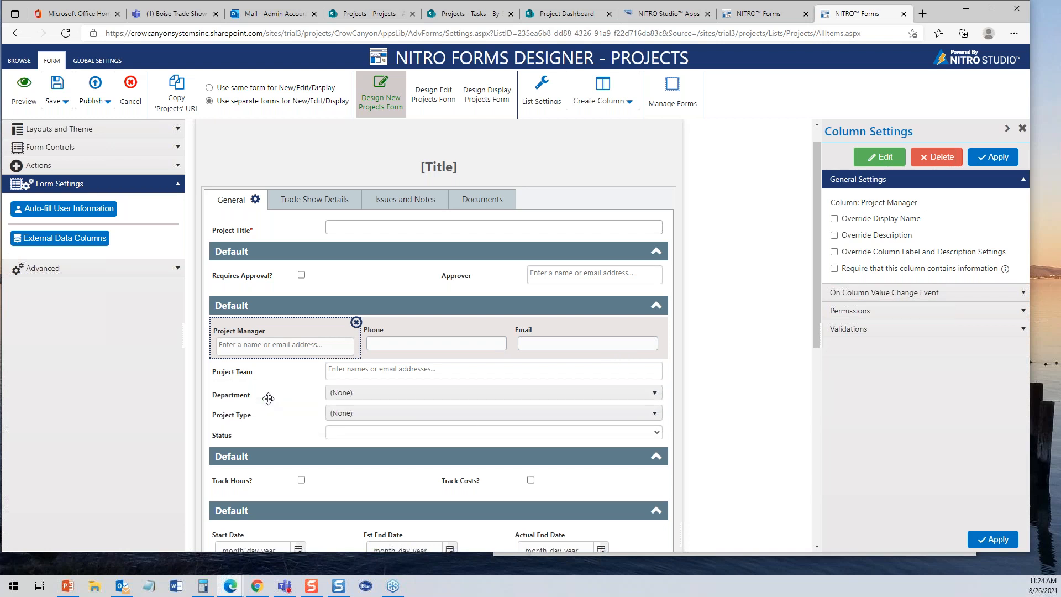
- Inspect Project Type's Department-based lookup configuration unchanged, then expand the Advanced form options
left_click(261, 414)
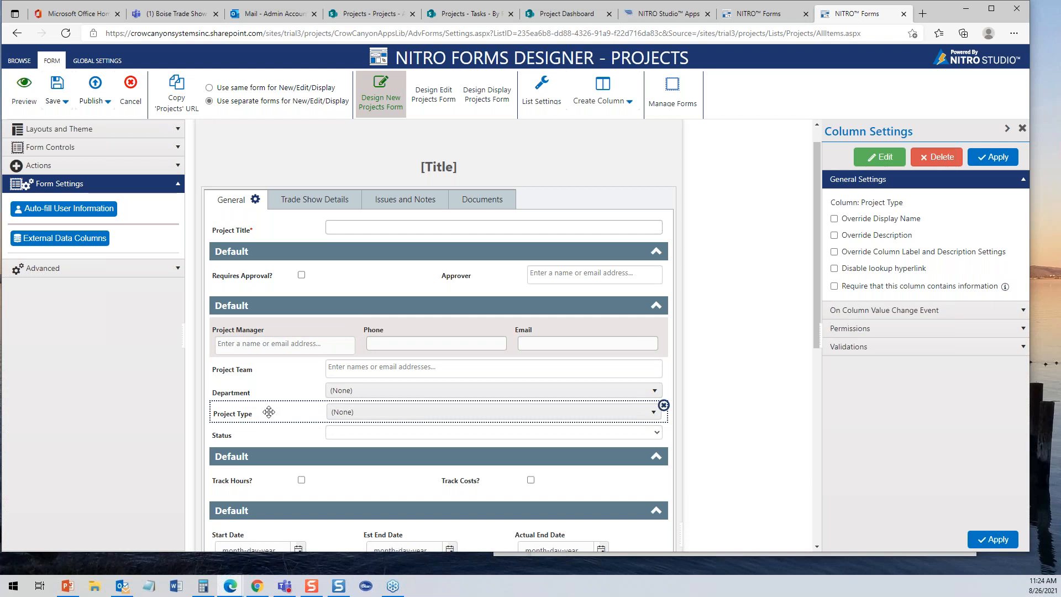
left_click(881, 157)
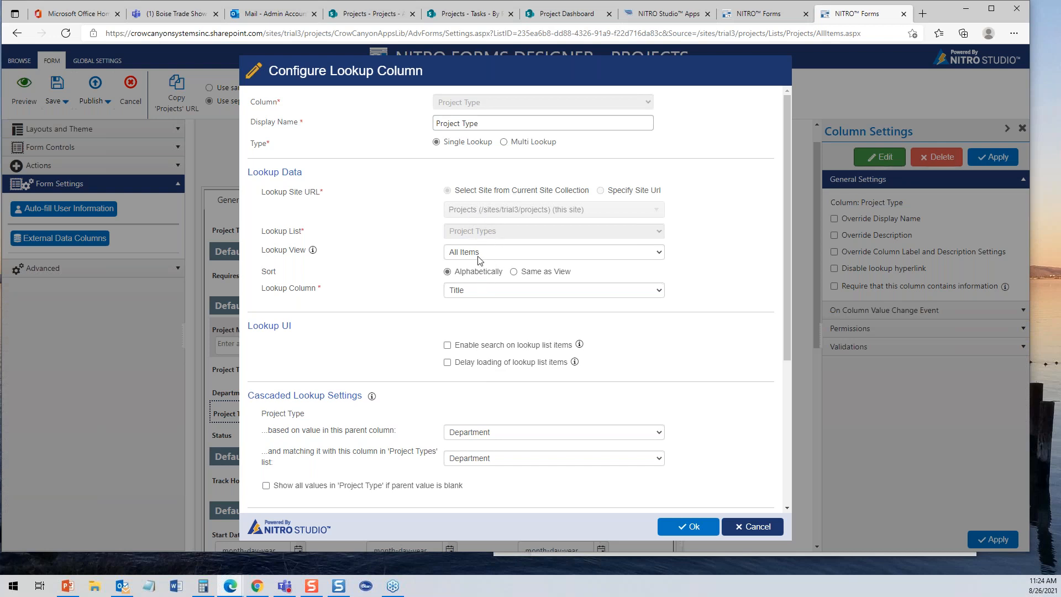
left_click(743, 528)
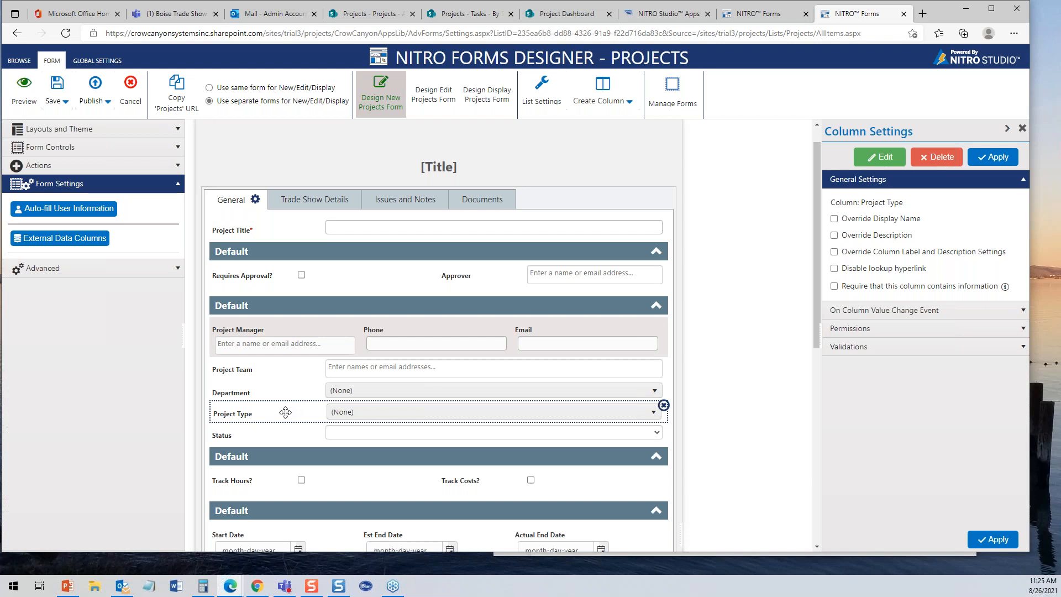
left_click_drag(819, 323, 827, 421)
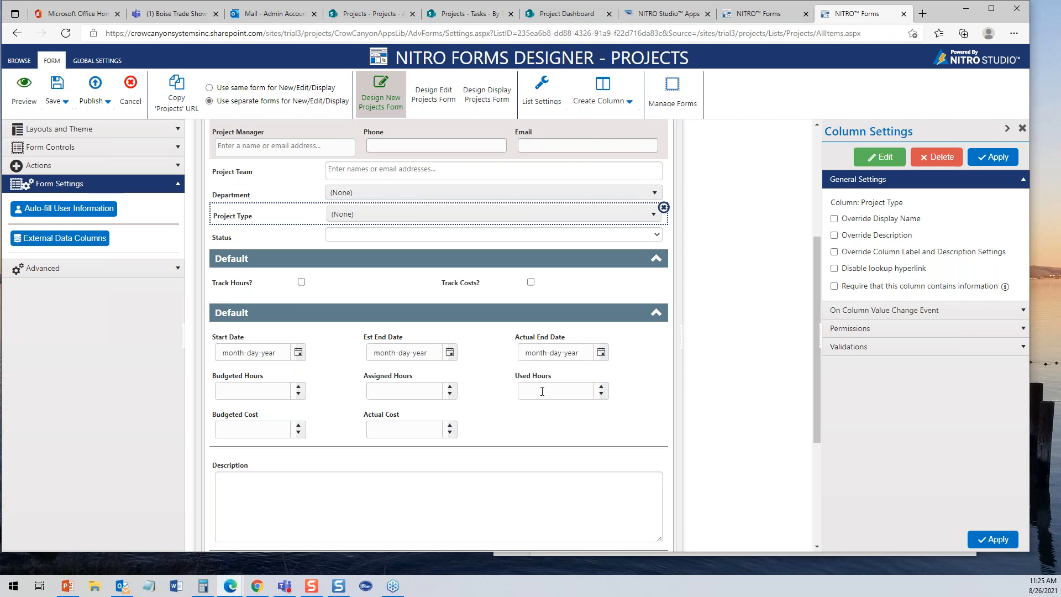
left_click(171, 268)
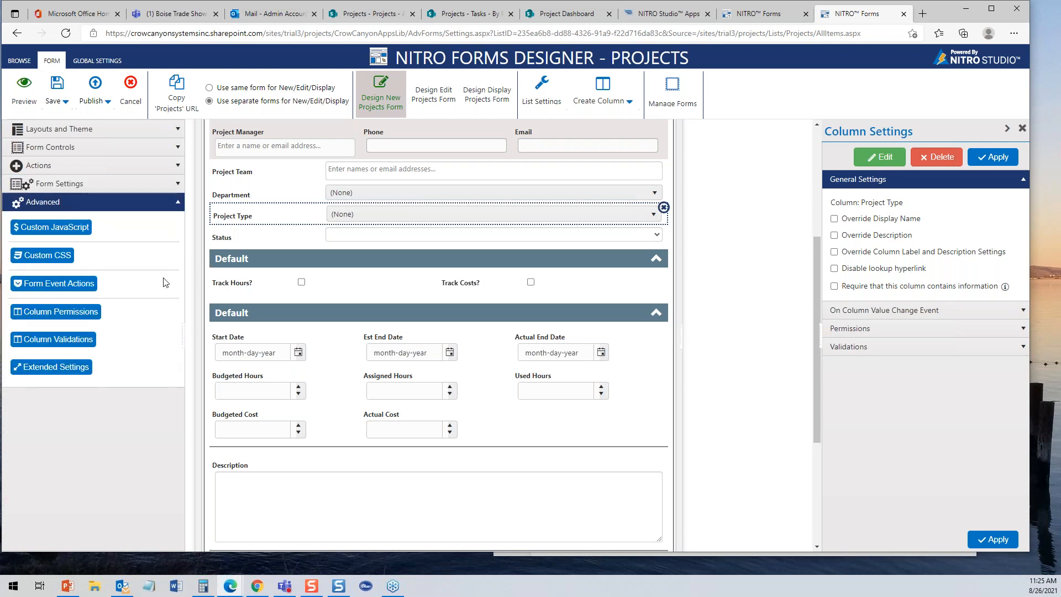
left_click(68, 311)
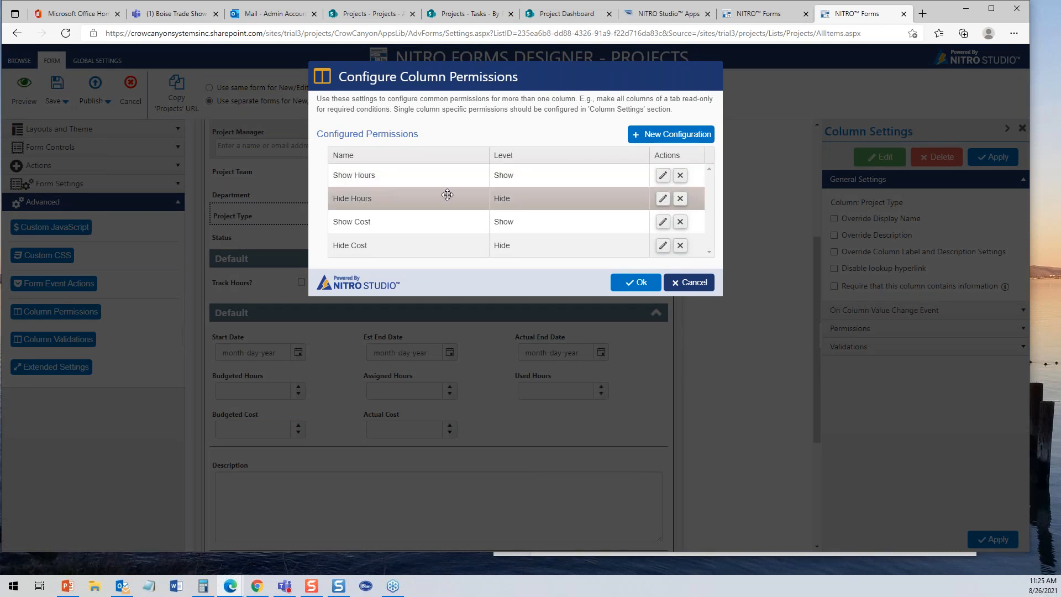
left_click(663, 175)
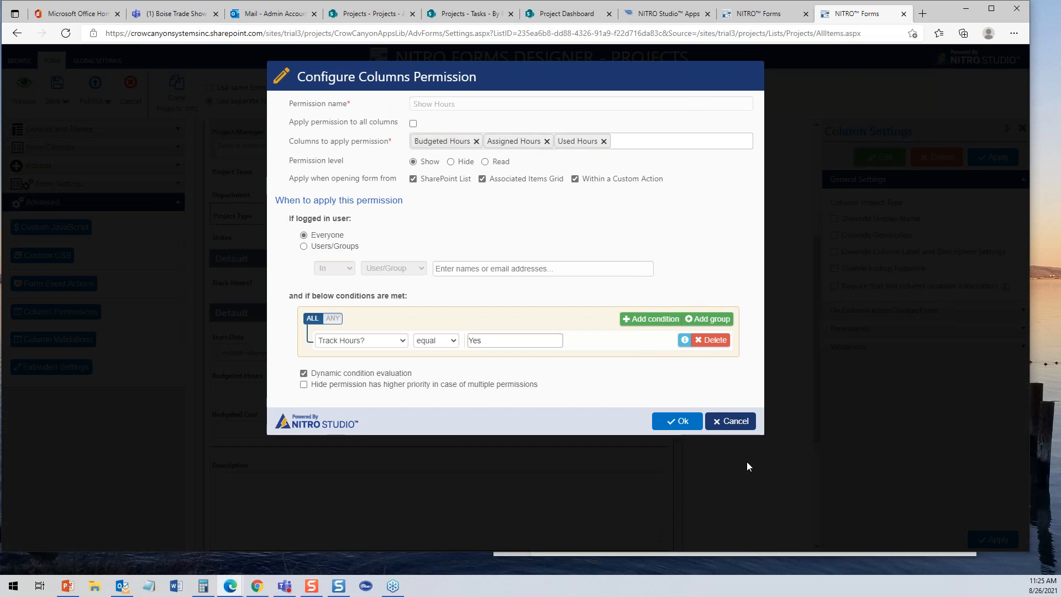
left_click(732, 422)
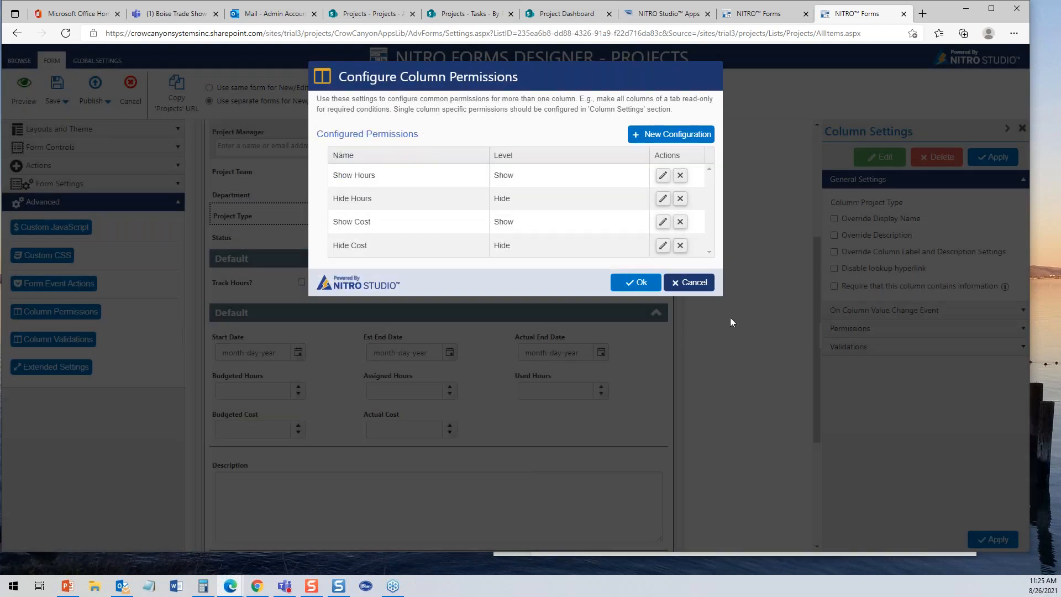
left_click(685, 283)
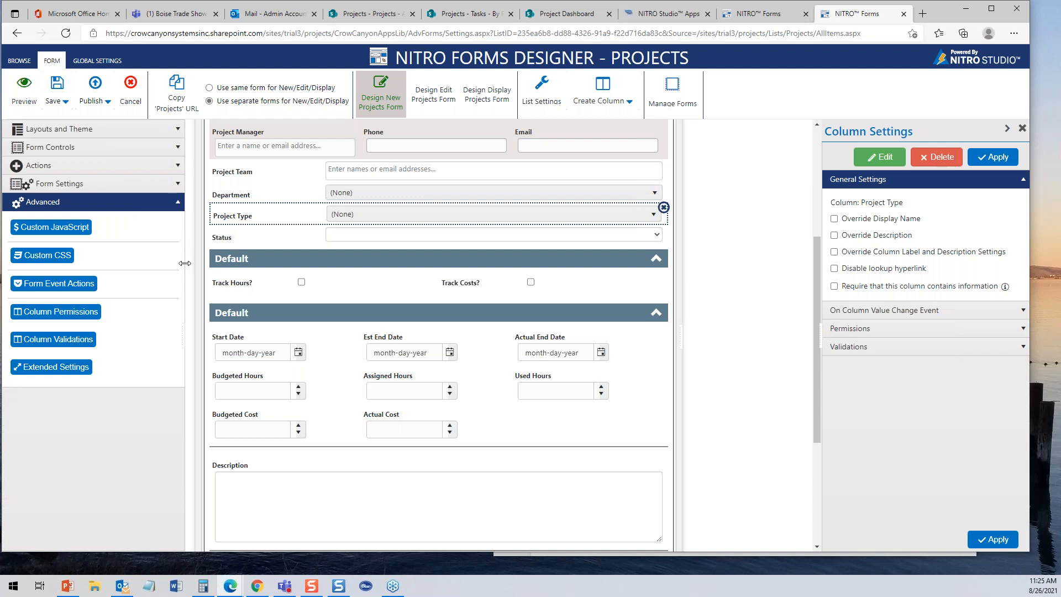
- Collapse Advanced and open the Tasks table's associated-column configuration
left_click(178, 204)
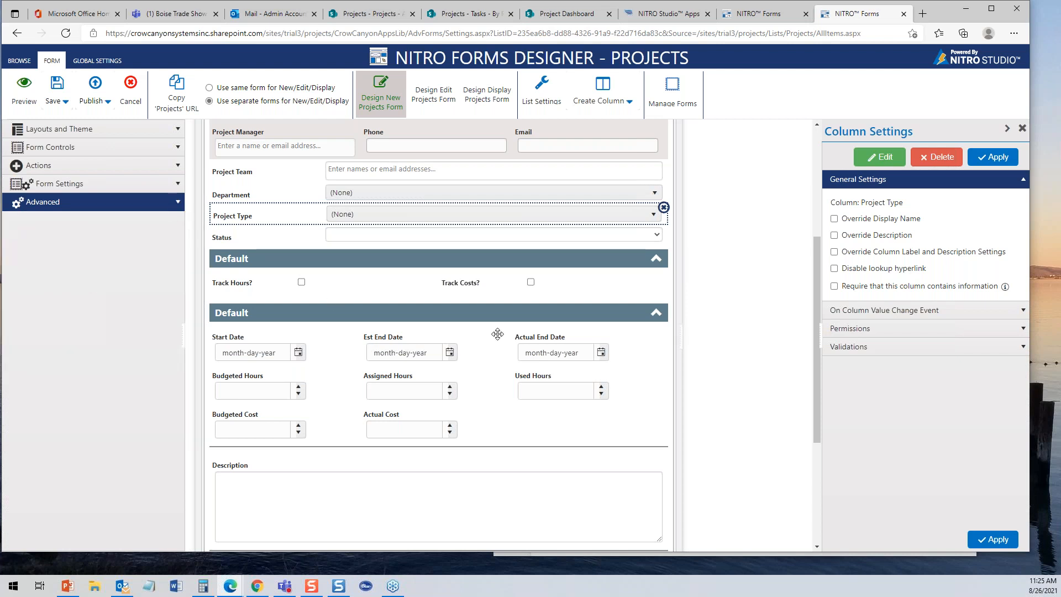
left_click_drag(815, 286, 823, 417)
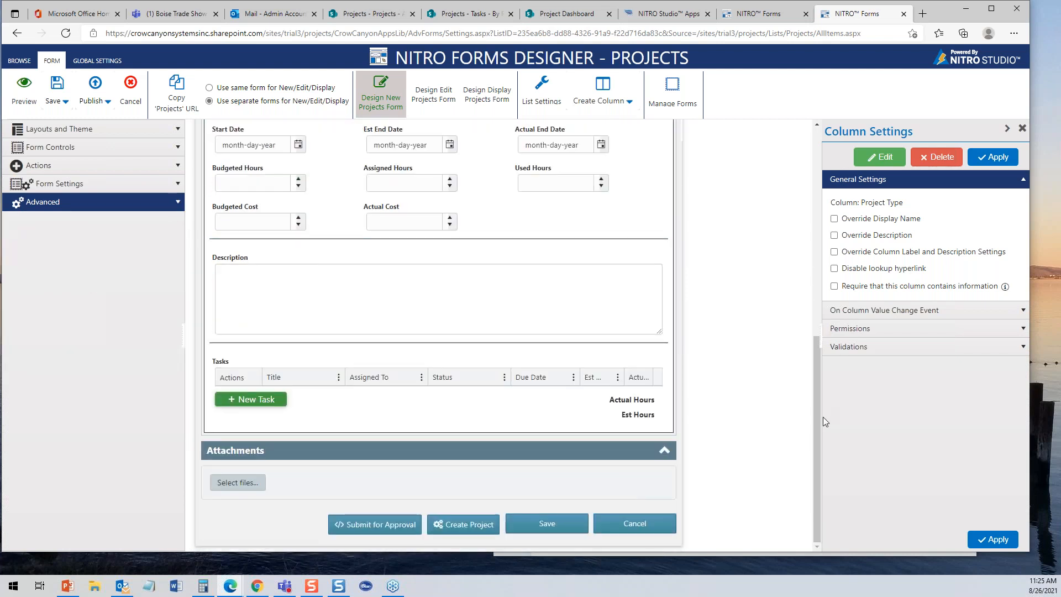
left_click(493, 396)
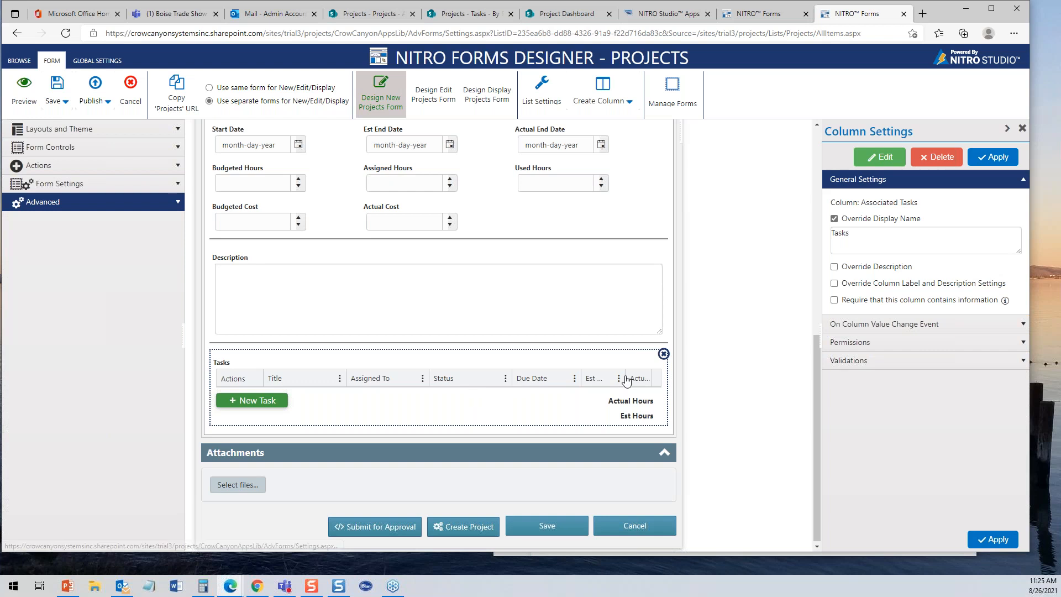
left_click(879, 158)
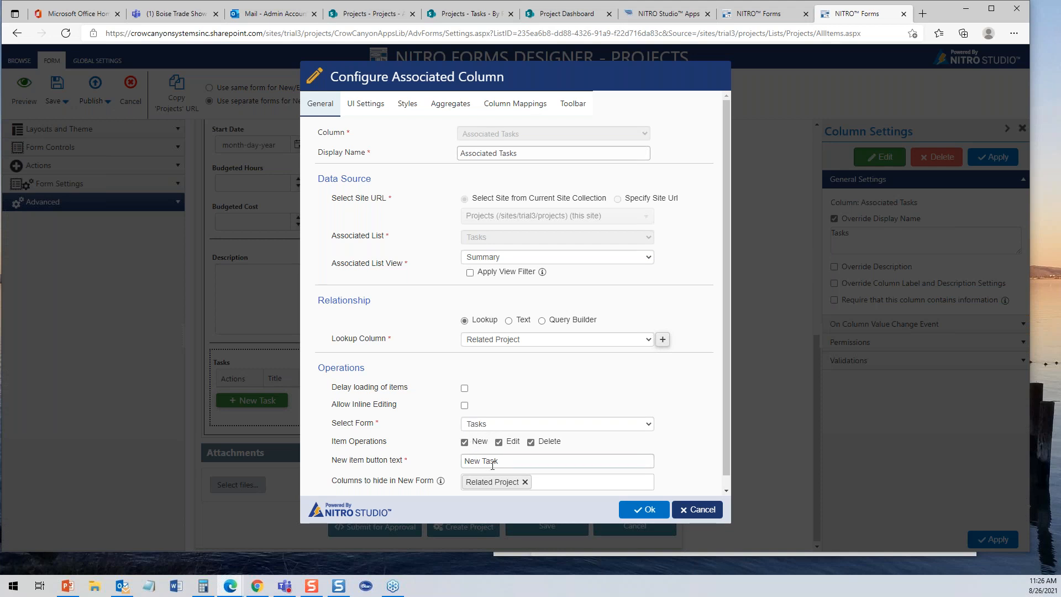
- Review the display, button, aggregate, column mapping and toolbar settings, then cancel unchanged
left_click(364, 107)
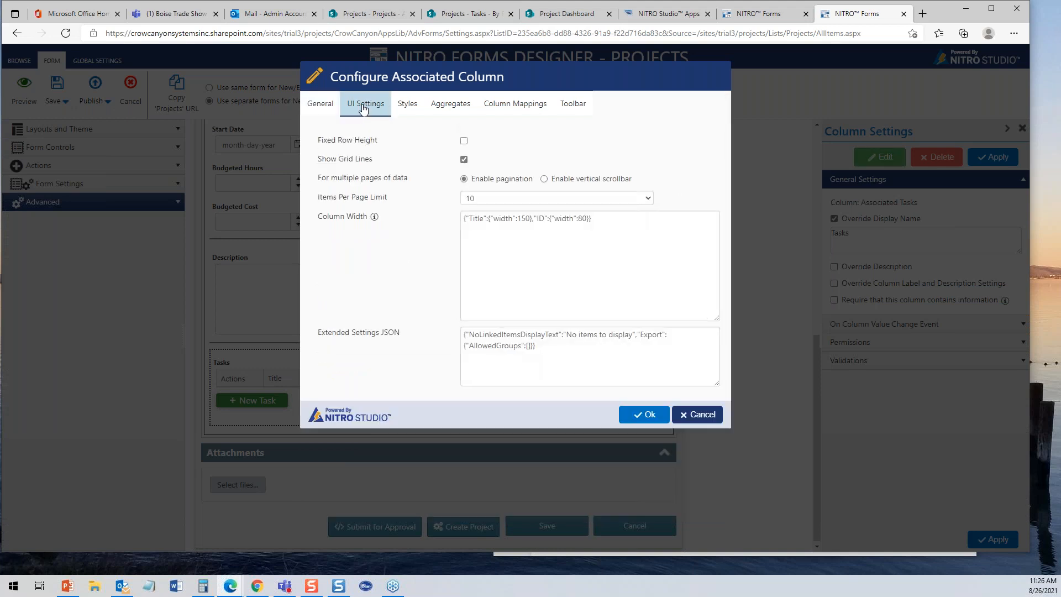
left_click(414, 107)
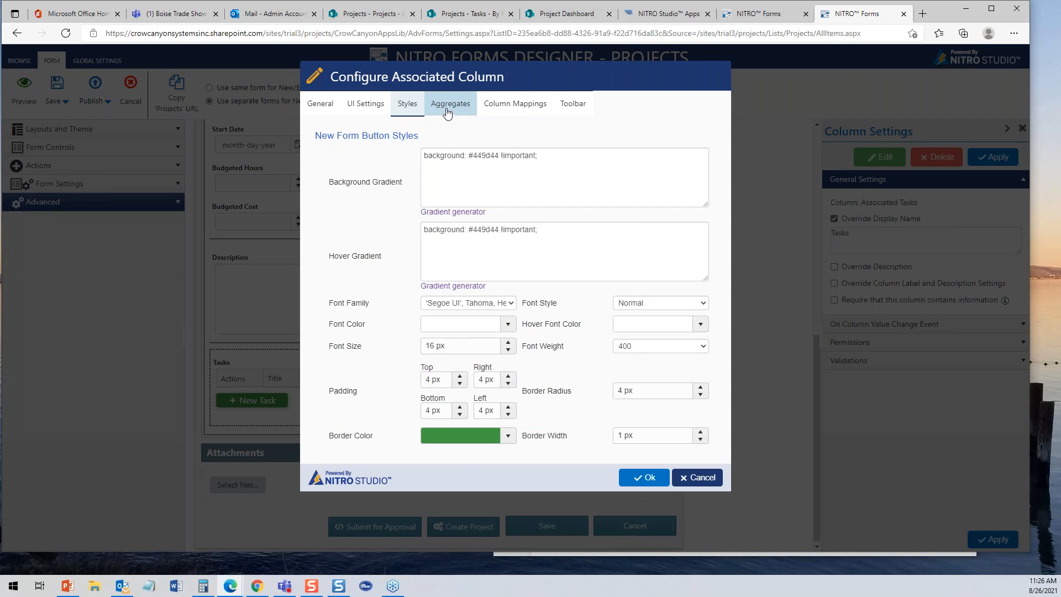
left_click(448, 113)
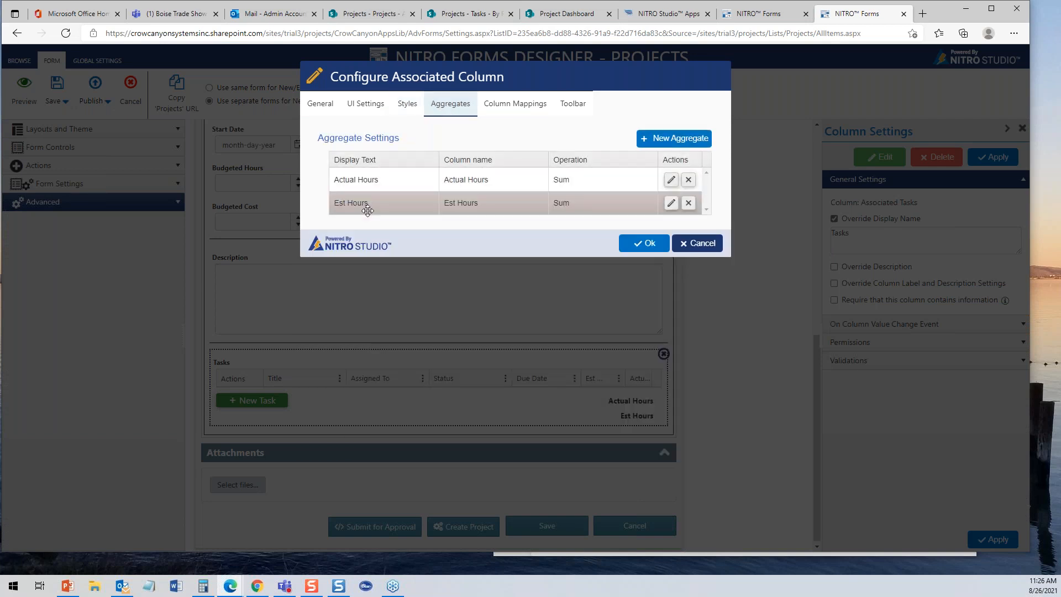
left_click(512, 110)
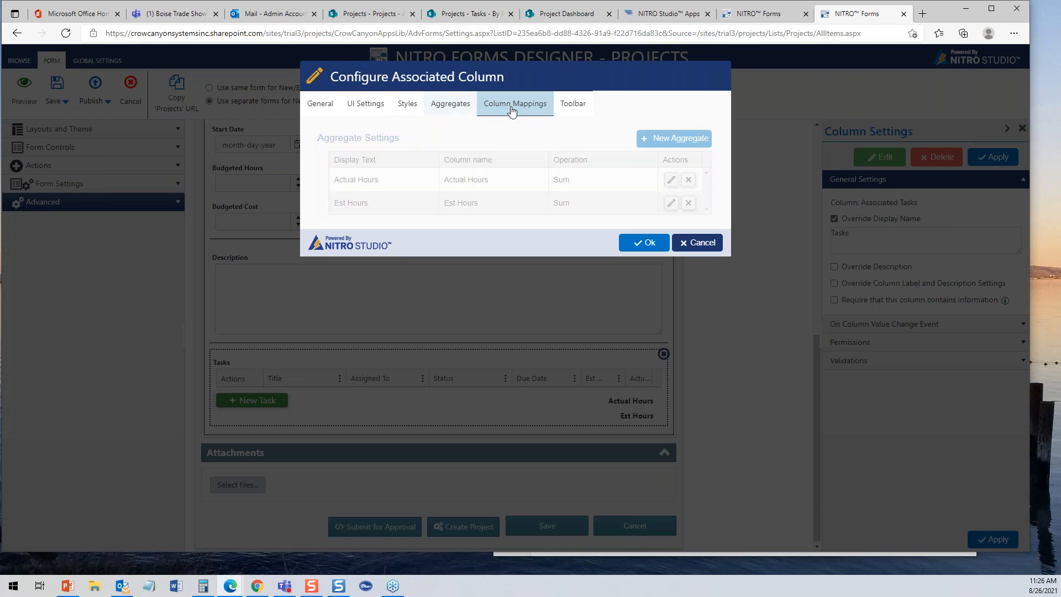
left_click(567, 104)
left_click(696, 237)
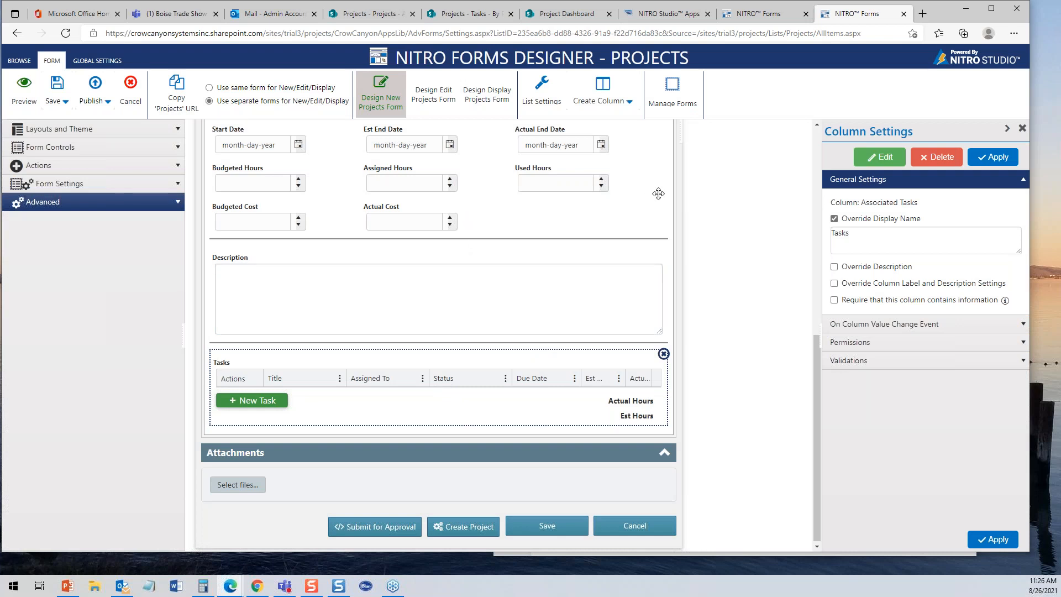
left_click_drag(815, 357, 791, 133)
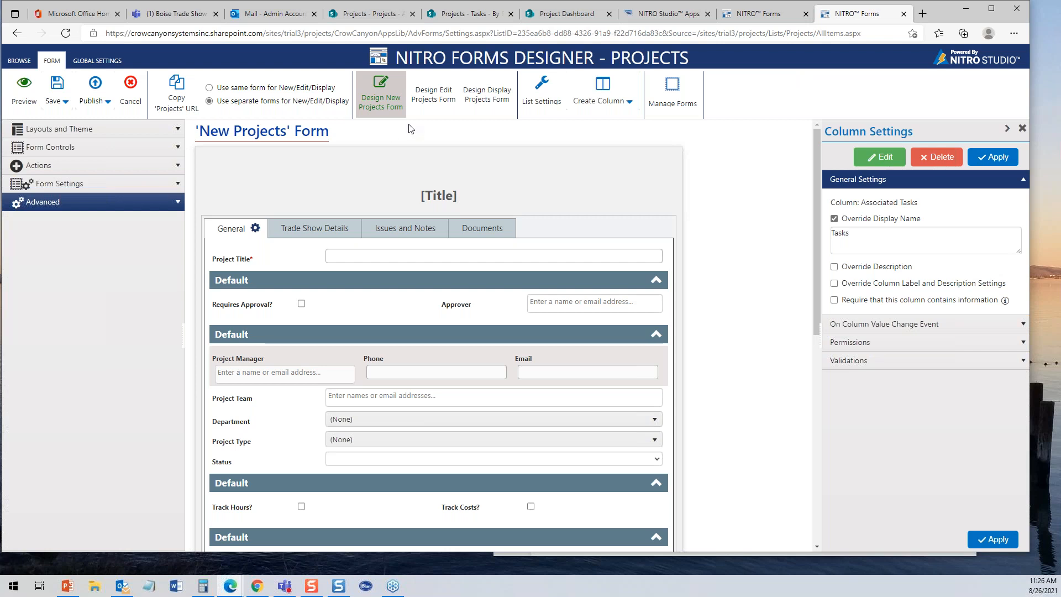
- Open the Display Projects form for design and review the APPROVE button's permissions
left_click(494, 103)
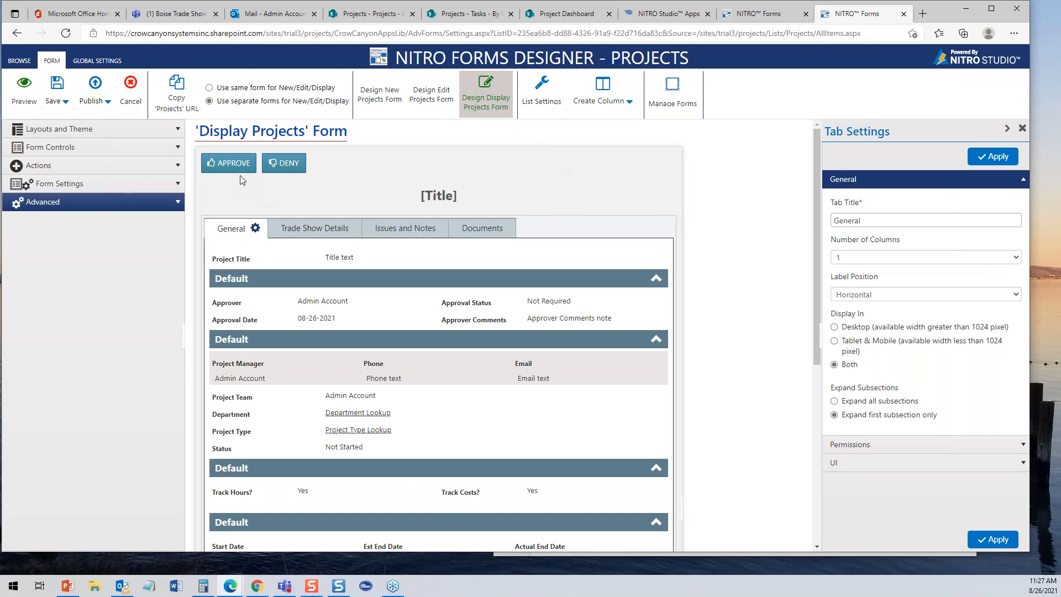
left_click(241, 159)
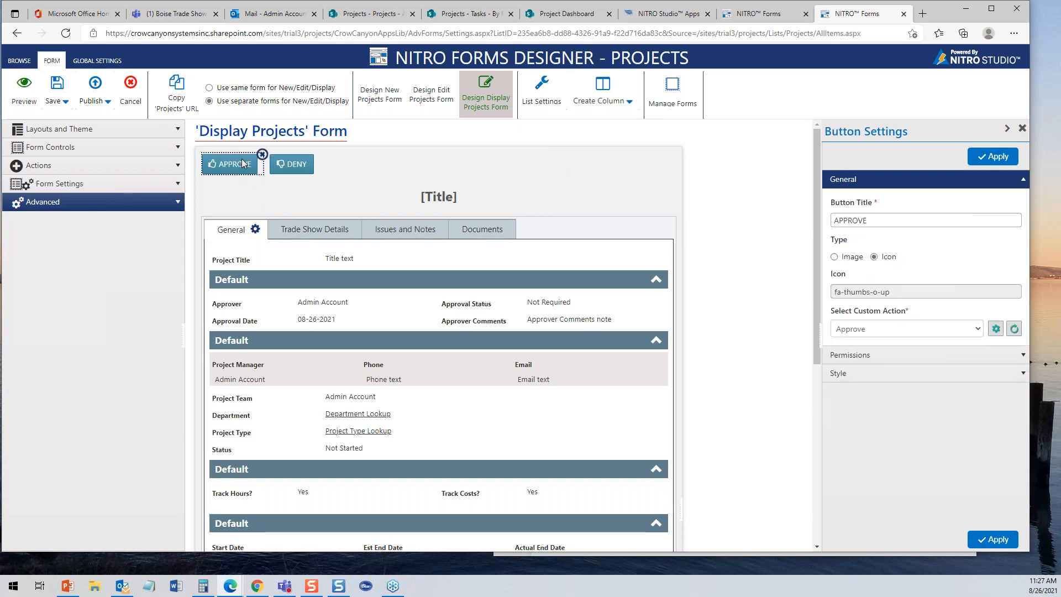
left_click(1022, 357)
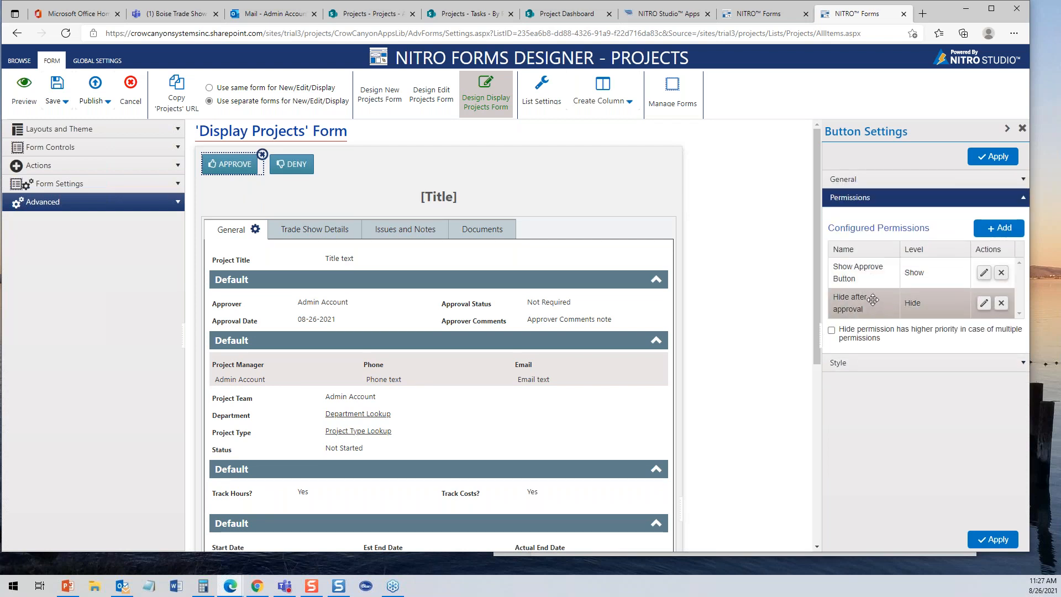
left_click(1022, 128)
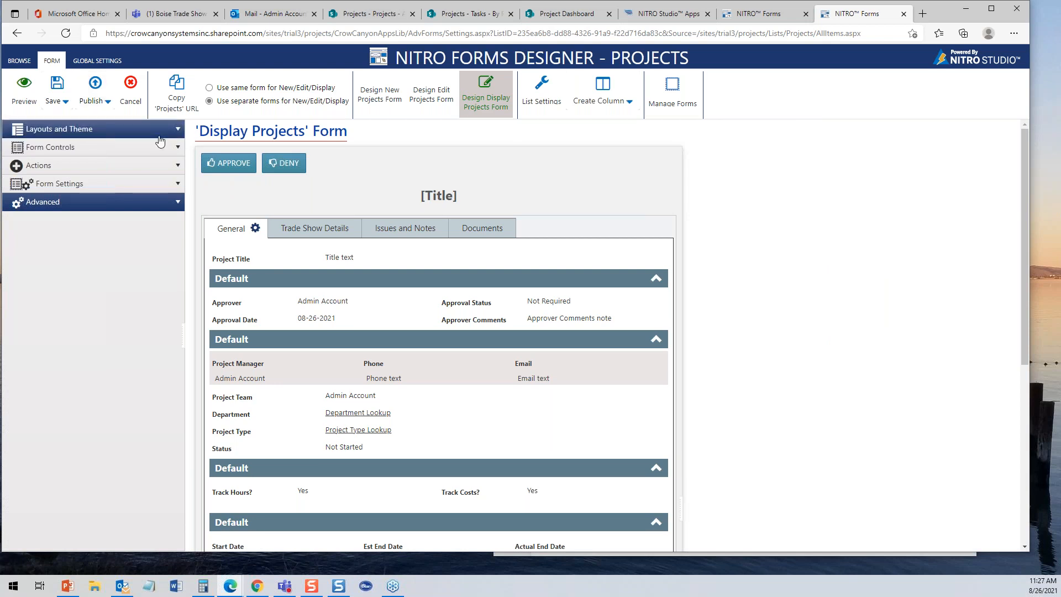
- Preview projecttheme on the Display Projects form, revert it to Default, and show Global Settings
left_click(178, 132)
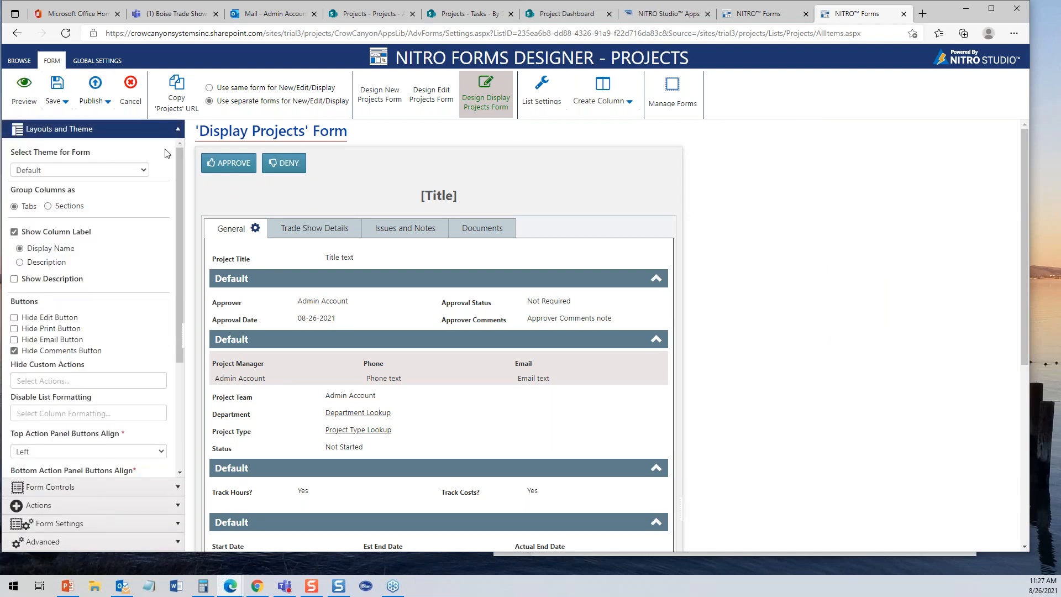
left_click(138, 172)
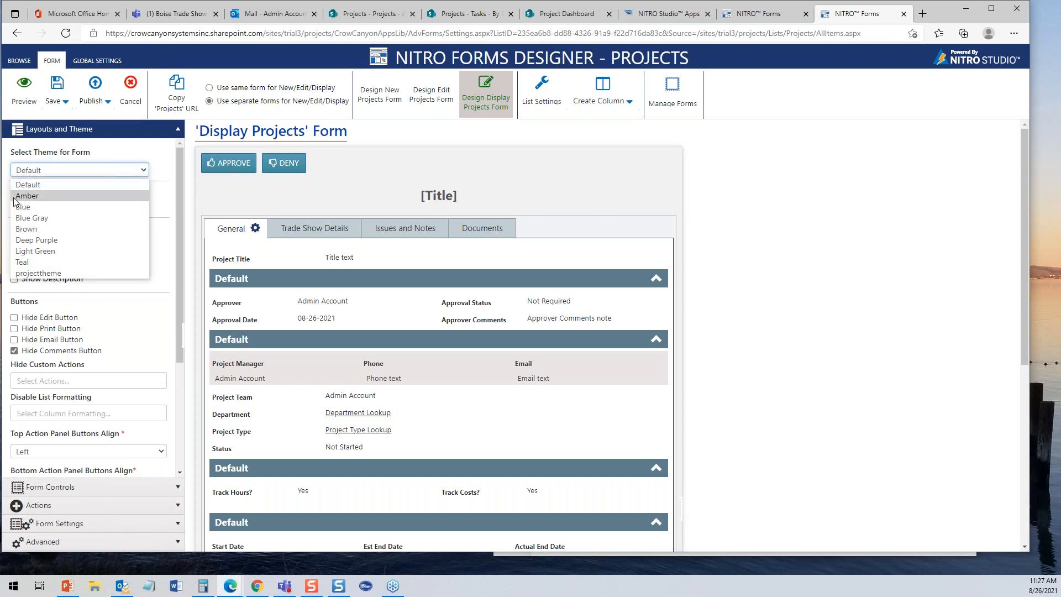
left_click(39, 274)
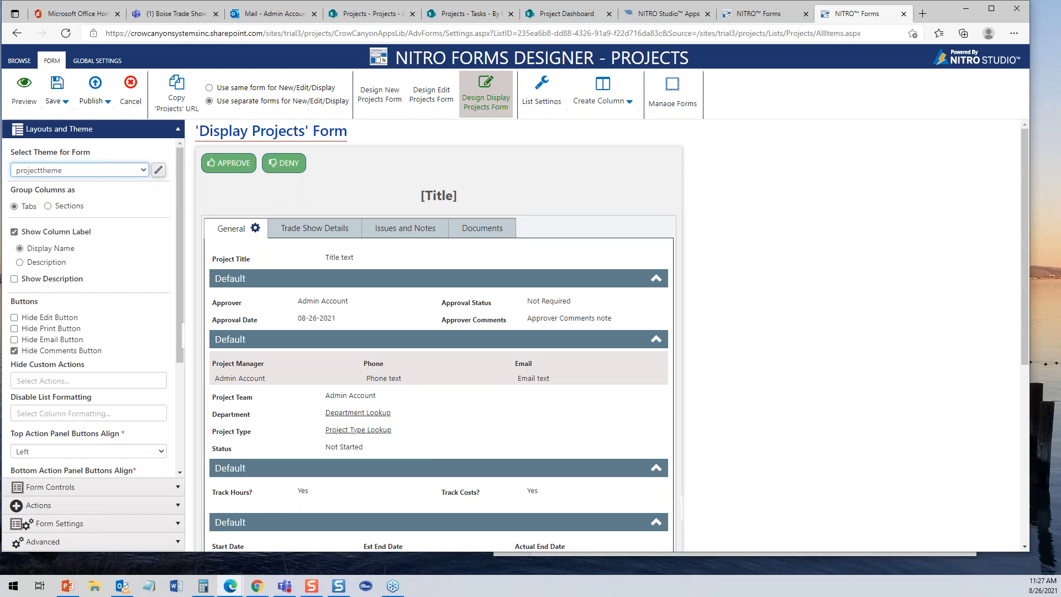
left_click(145, 170)
left_click(101, 188)
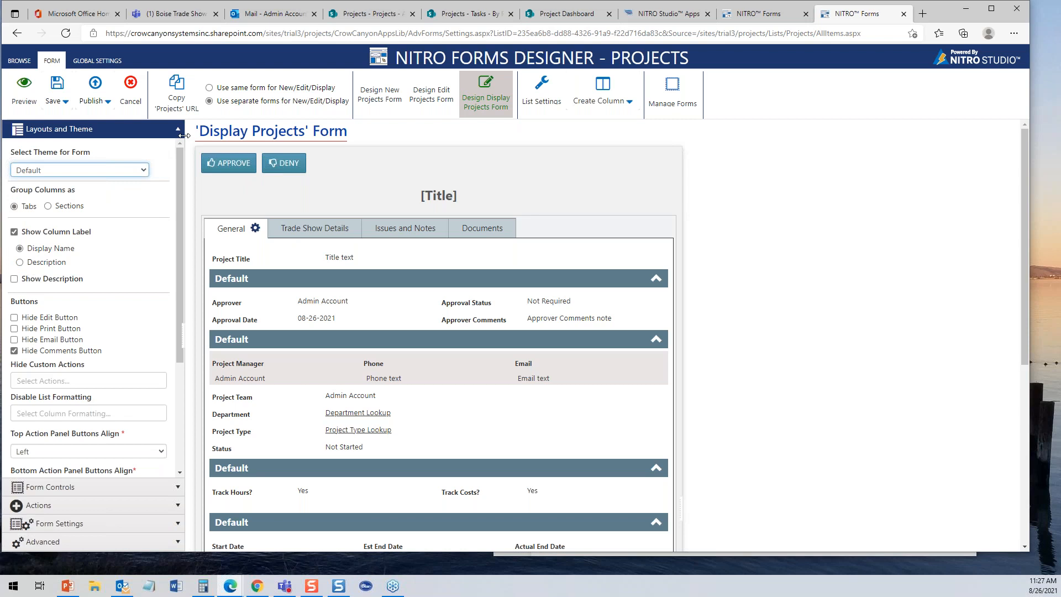
left_click(99, 61)
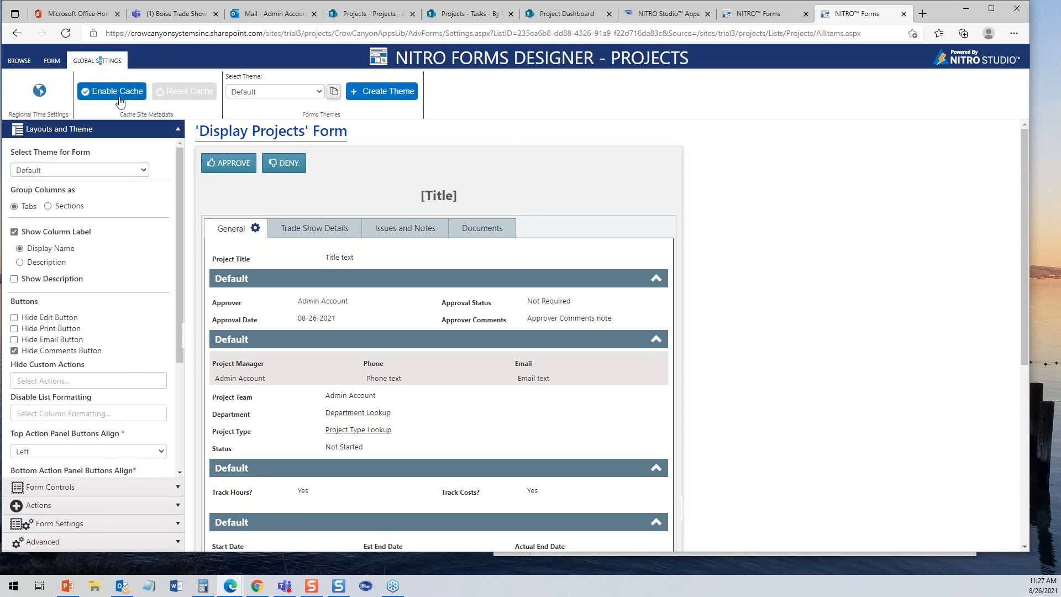
- Select projecttheme from the saved themes list in Global Settings
left_click(319, 92)
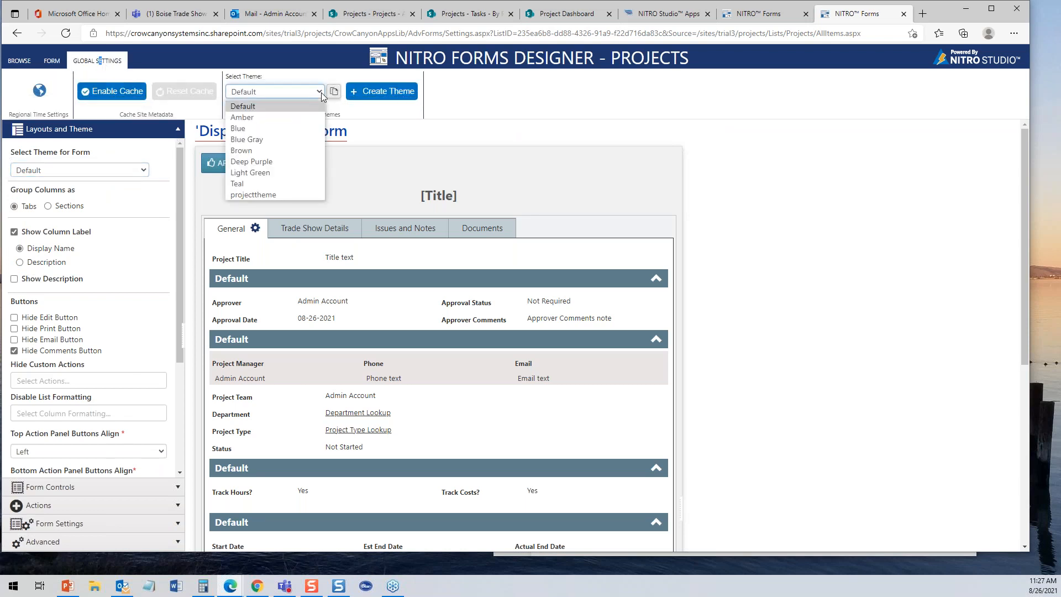
left_click(277, 201)
left_click(278, 201)
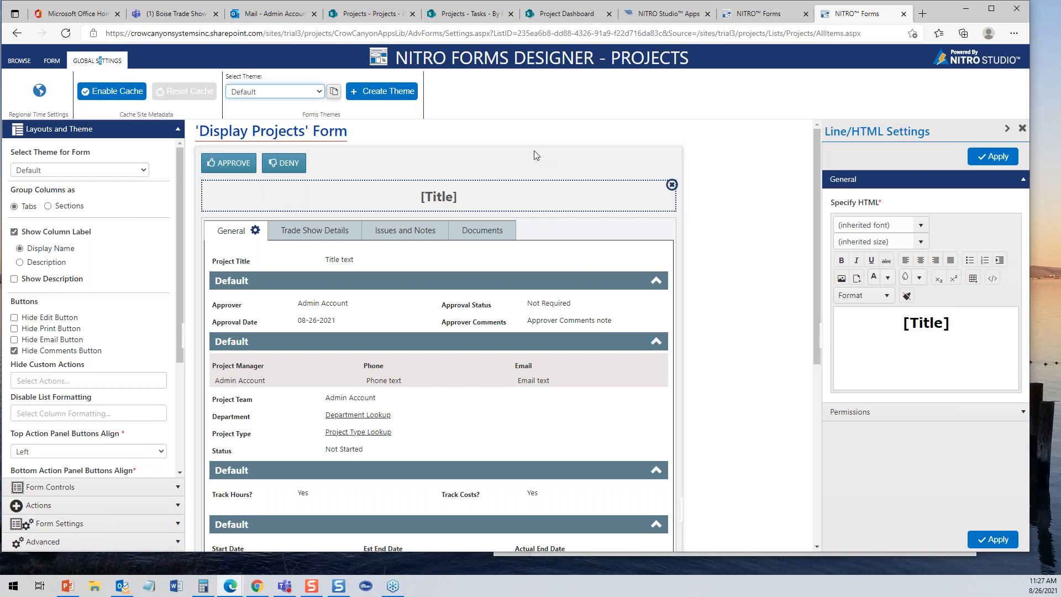
left_click(318, 94)
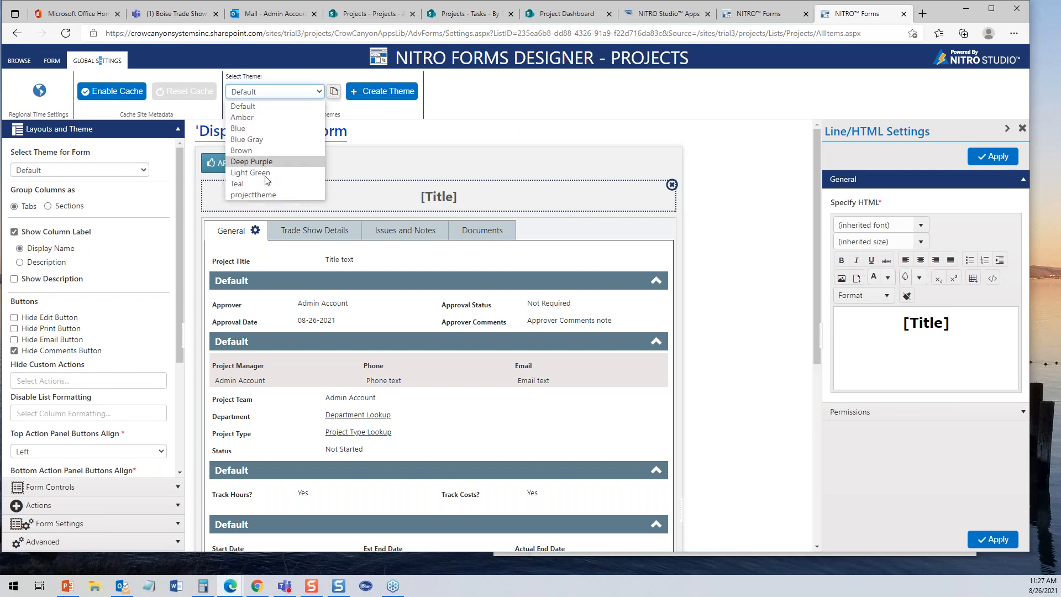
left_click(271, 195)
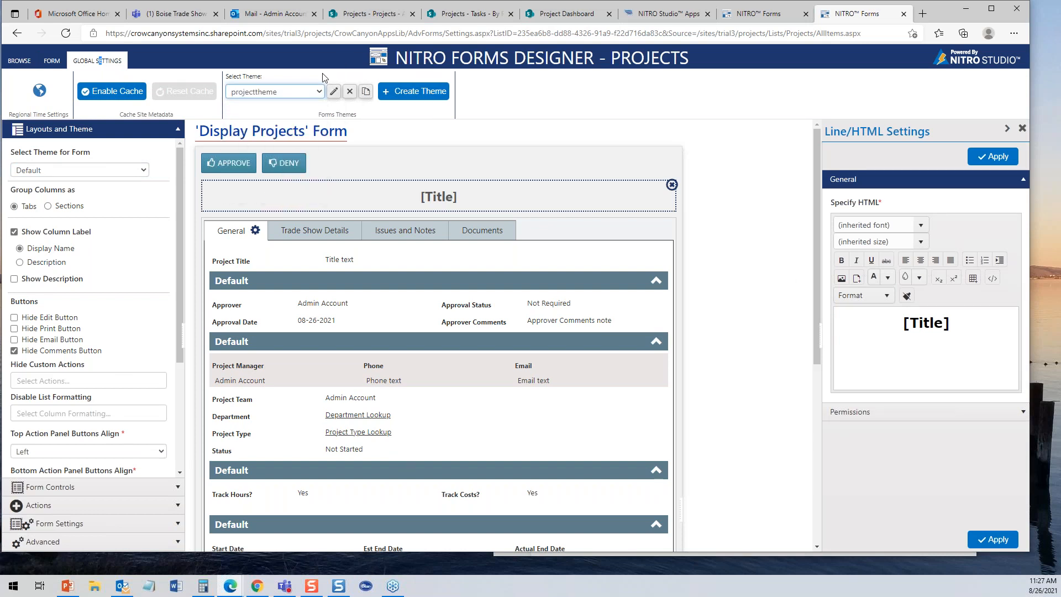
- Change projecttheme's Tab/Section layout back color from grey-blue to light blue
left_click(333, 92)
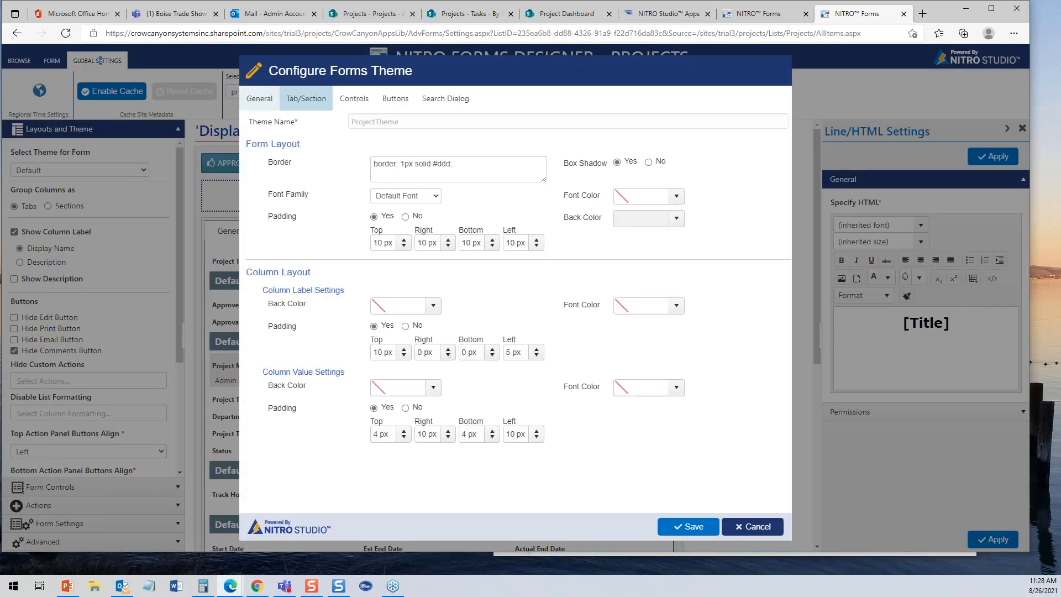
left_click(315, 105)
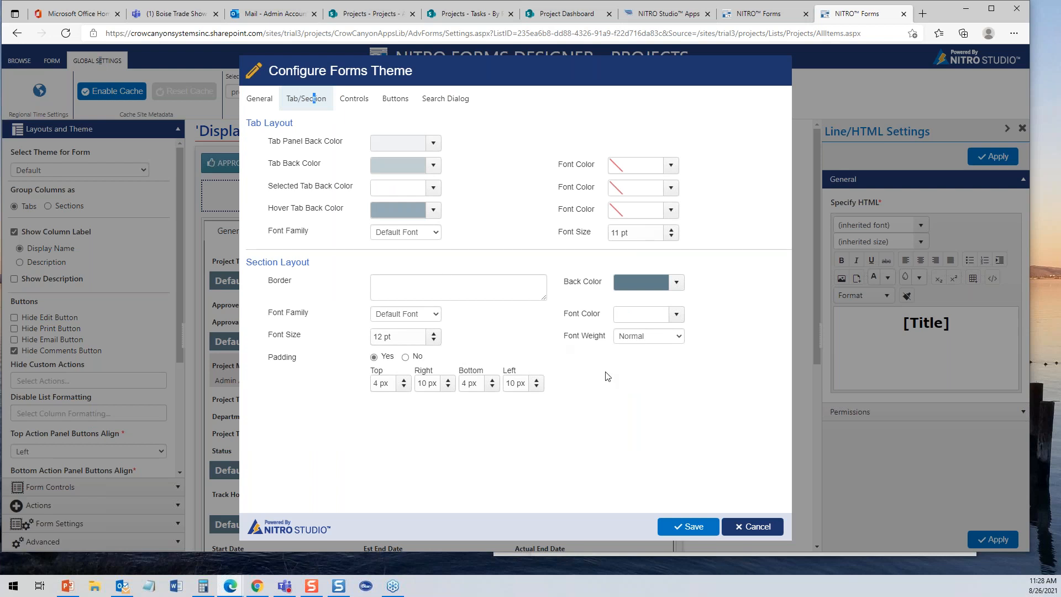
left_click(675, 282)
left_click_drag(658, 361, 653, 321)
left_click(729, 275)
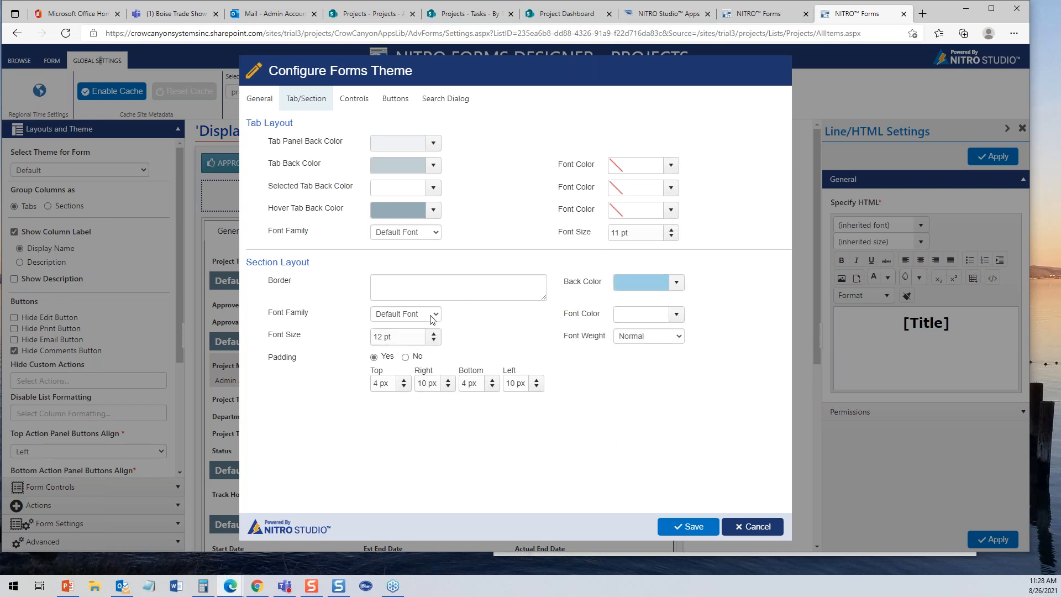
- Save projecttheme and apply the updated theme to the Display Projects form
left_click(689, 527)
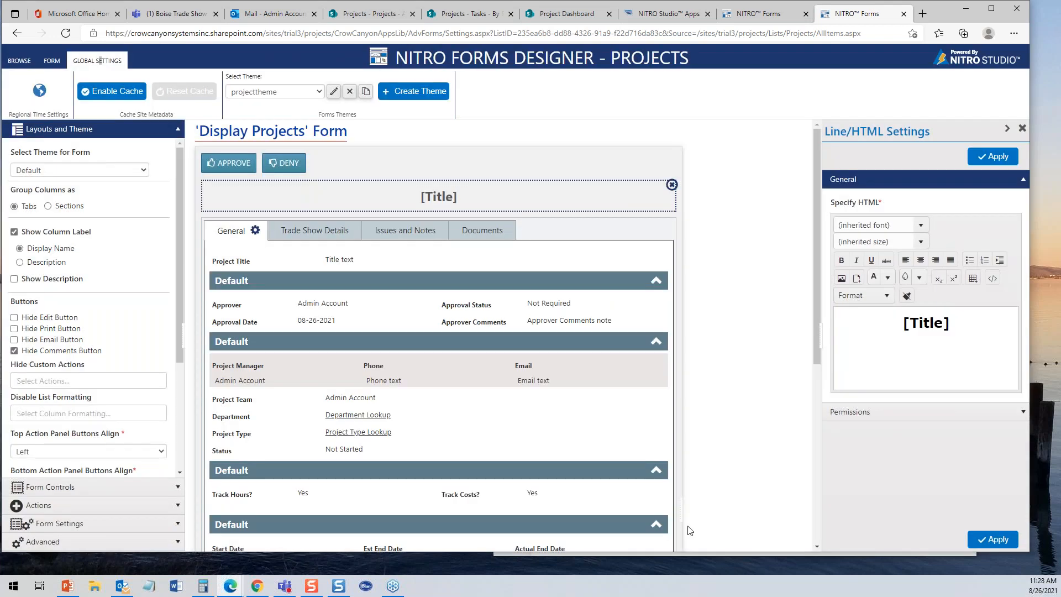
left_click(133, 170)
left_click(58, 274)
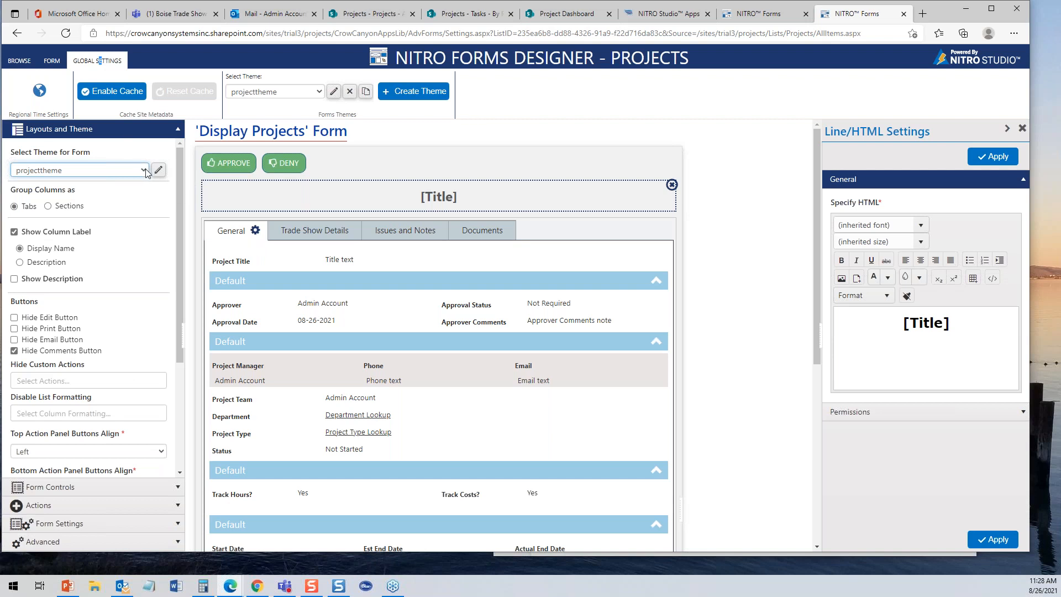
left_click(176, 132)
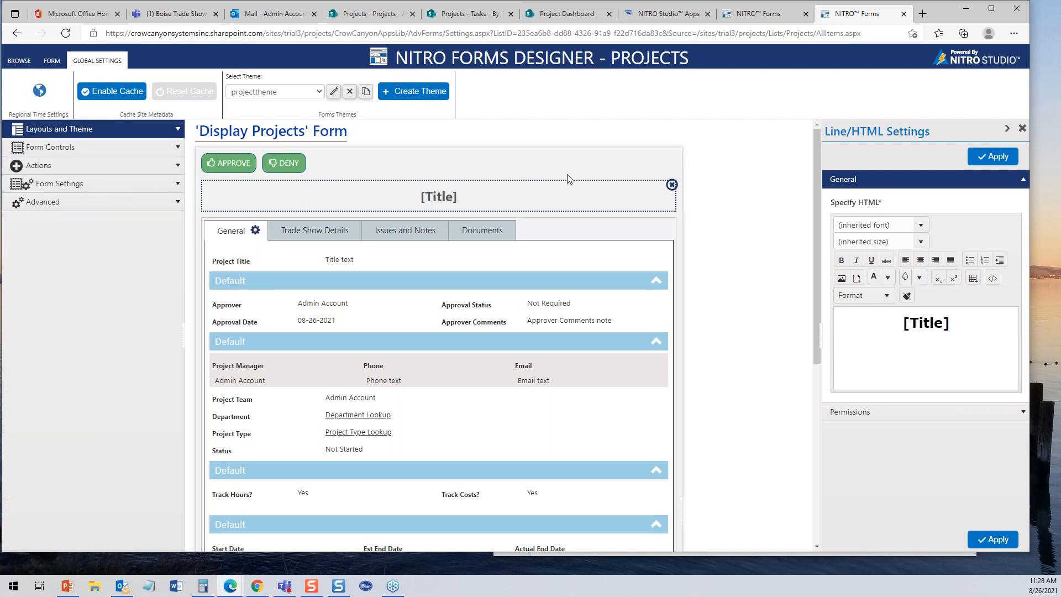
- Add a new empty Tab 5 after Documents using the Tab form control
left_click(51, 60)
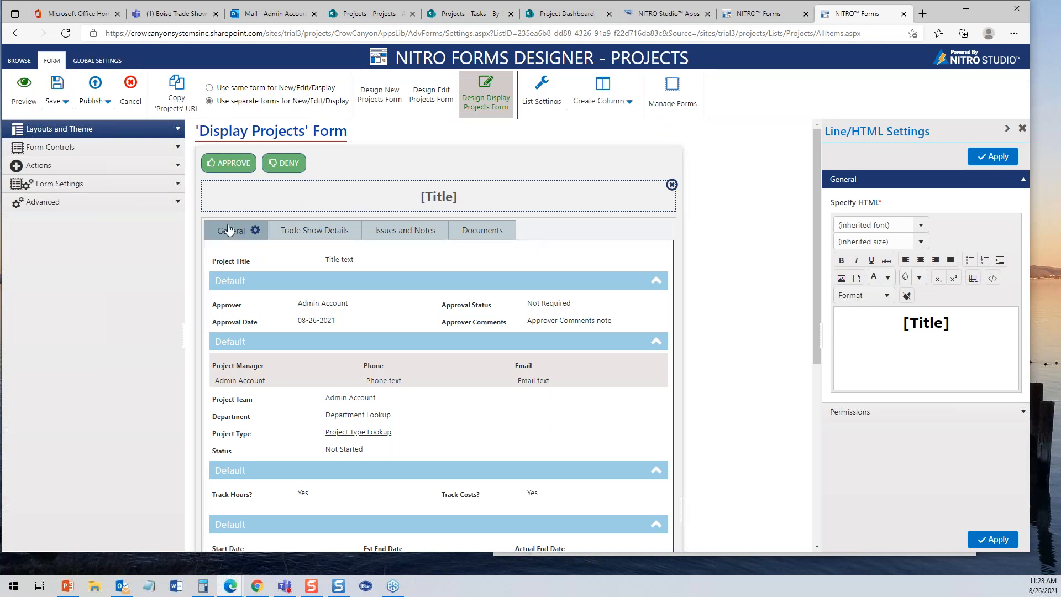
left_click(179, 146)
left_click_drag(48, 190, 579, 230)
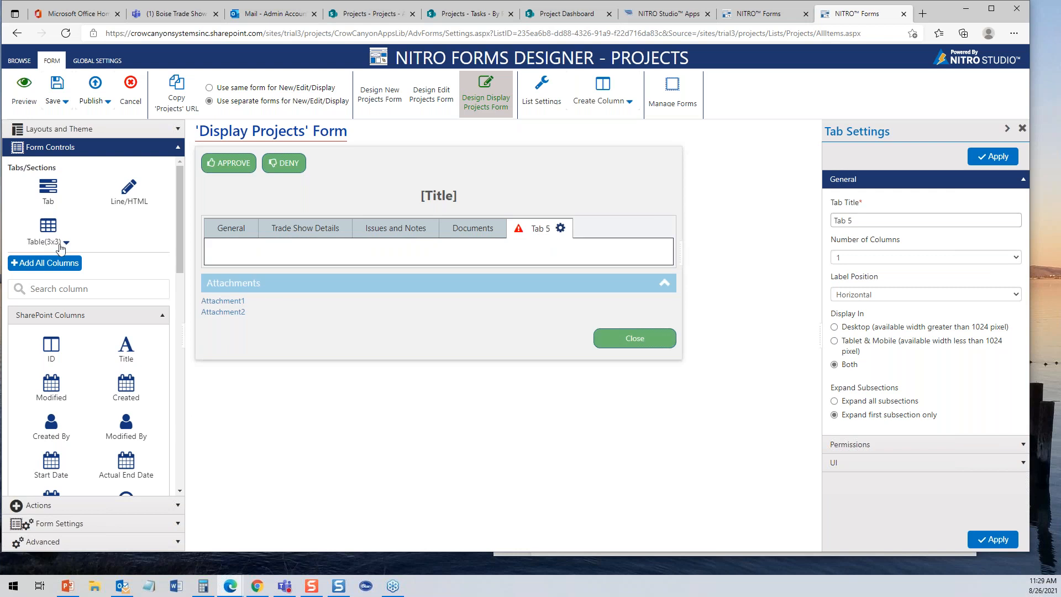
- Insert a 3x3 table into Tab 5 of the Display Projects form
left_click(62, 245)
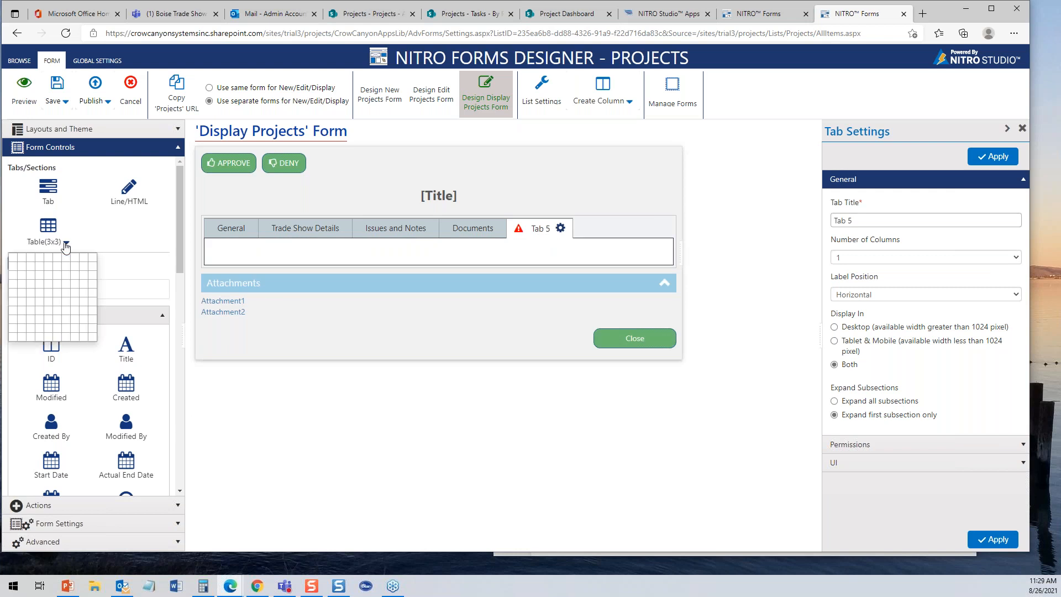
left_click(35, 278)
left_click_drag(48, 225, 303, 267)
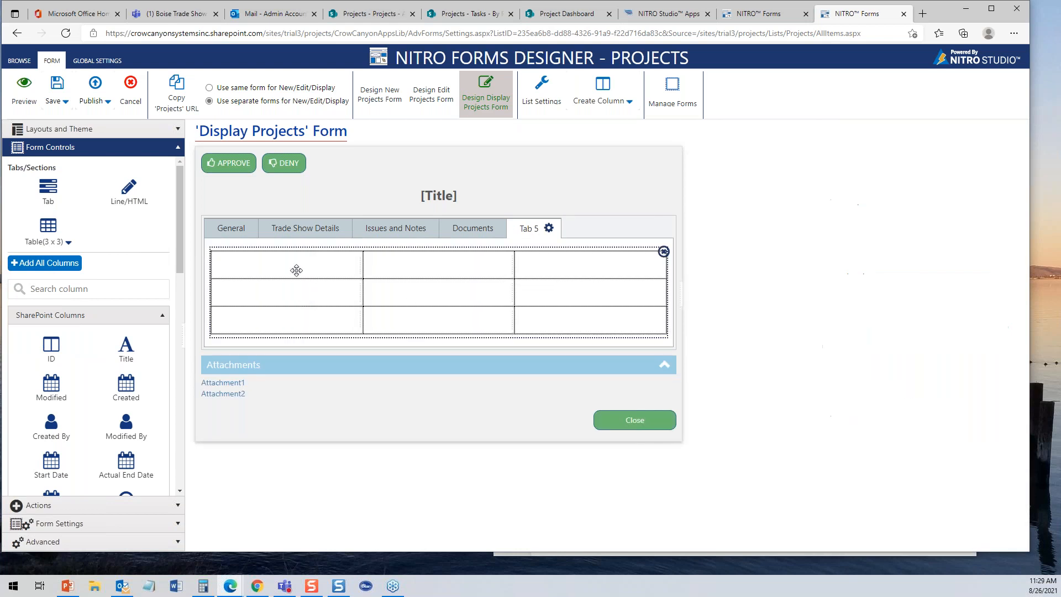
right_click(284, 263)
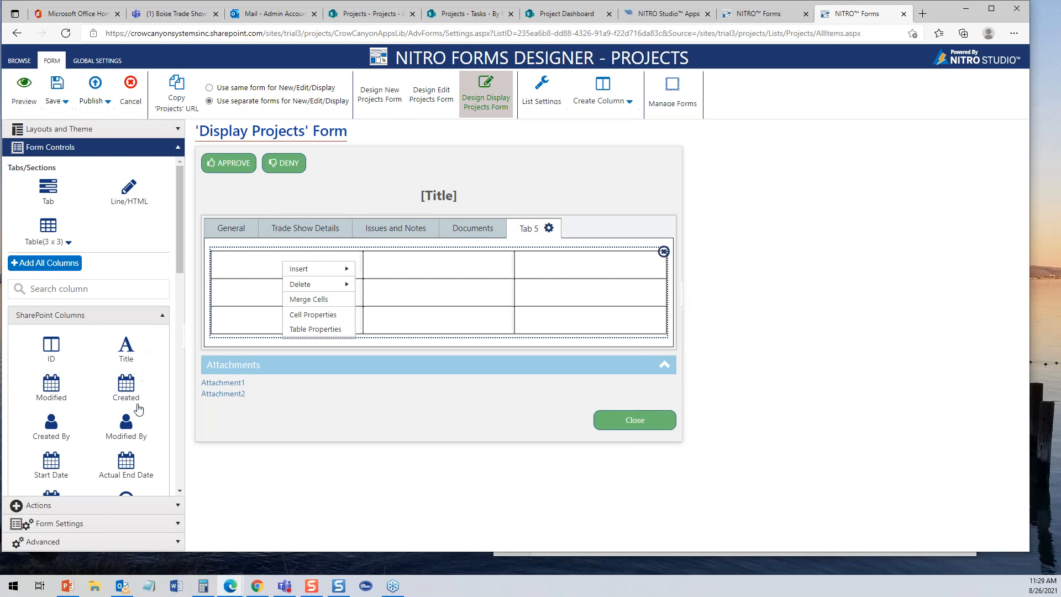
- Place the Created and Modified columns in the table and add a Line/HTML block above it
left_click_drag(138, 392, 252, 267)
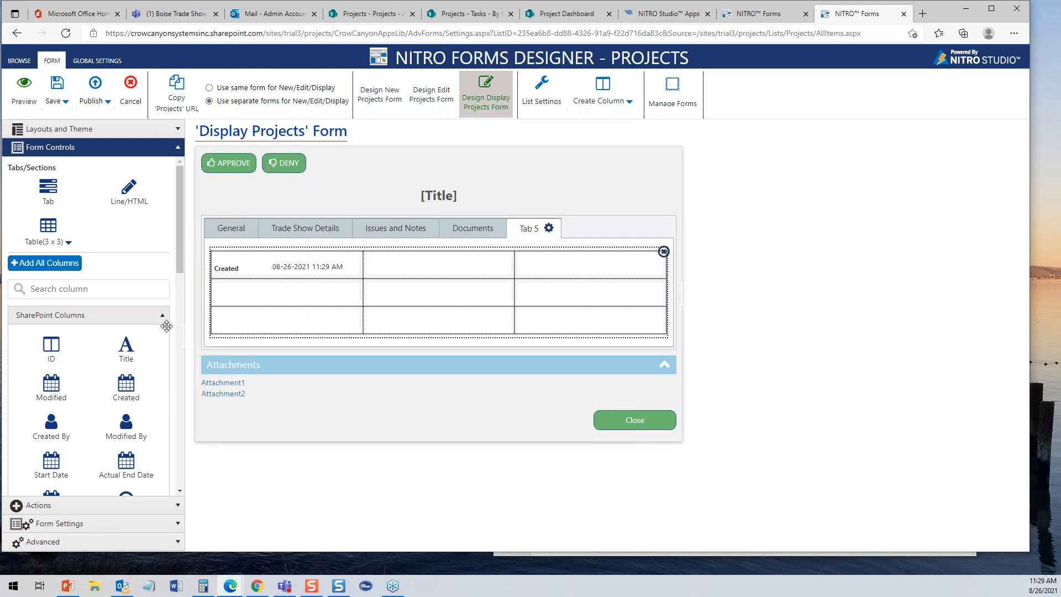
left_click_drag(53, 390, 298, 283)
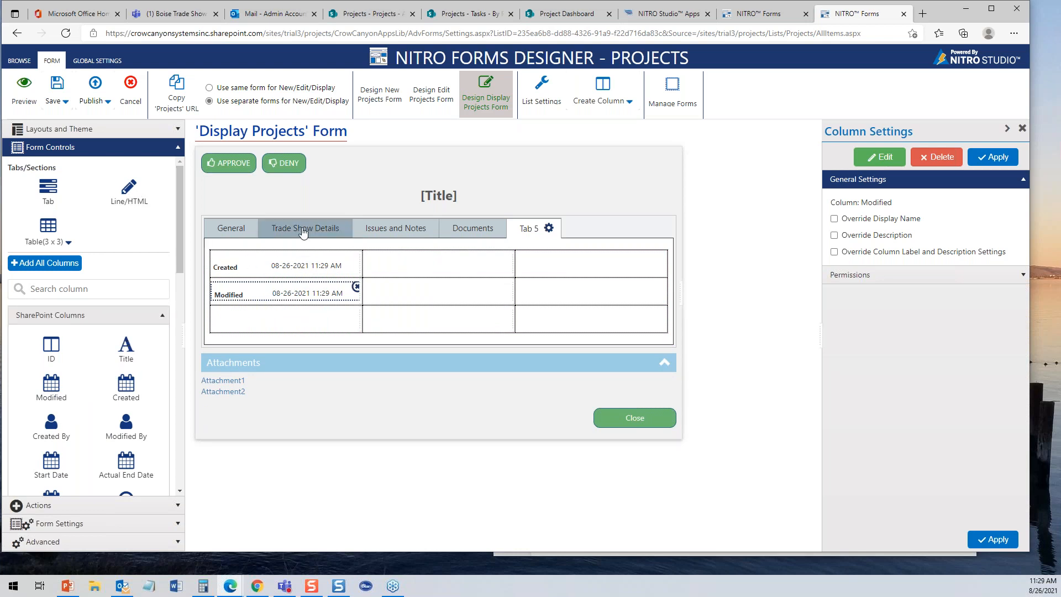
left_click_drag(129, 190, 277, 242)
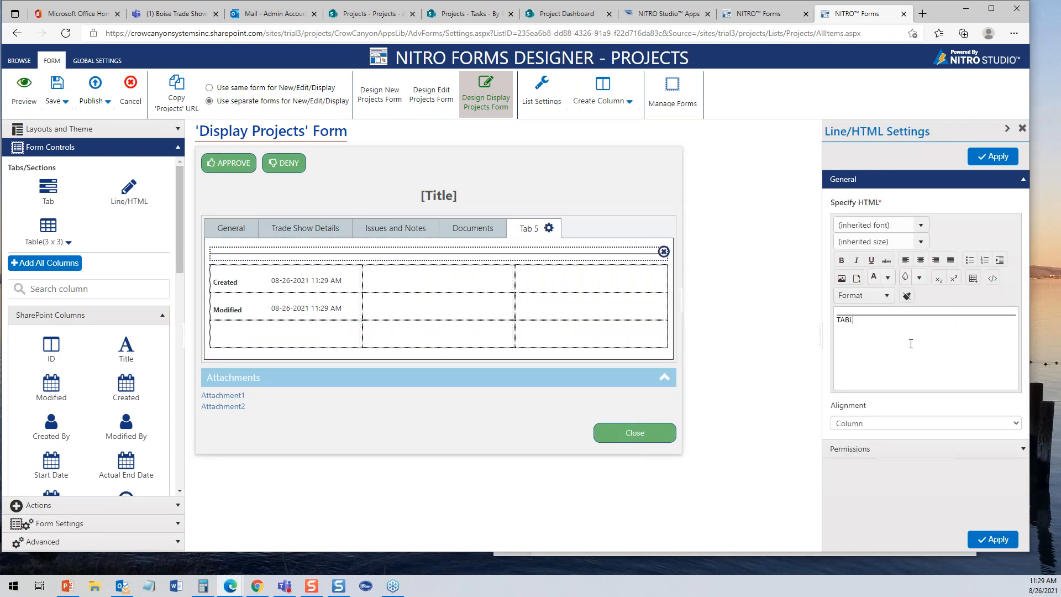
- Make TABLE X a centred 14pt heading, review its HTML source, and apply it
left_click_drag(885, 325, 771, 316)
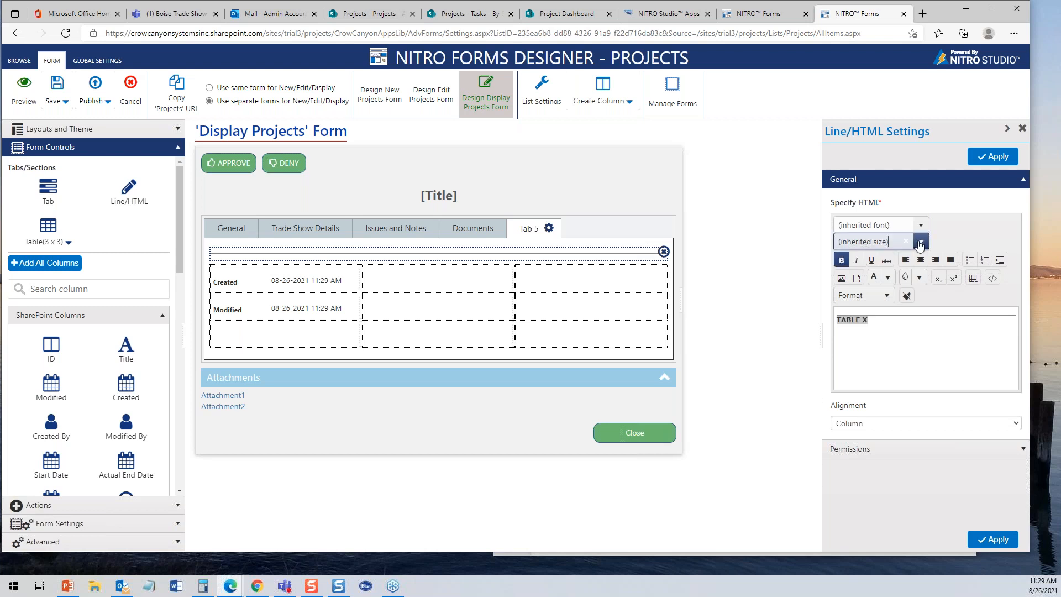
left_click(873, 241)
left_click(865, 319)
left_click(919, 260)
left_click(992, 278)
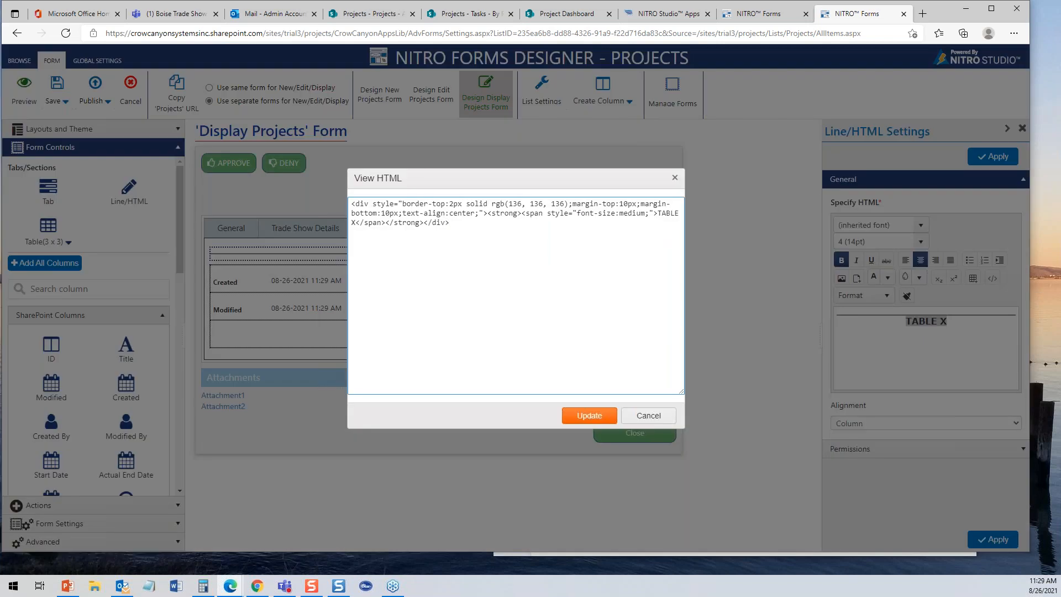
left_click(602, 417)
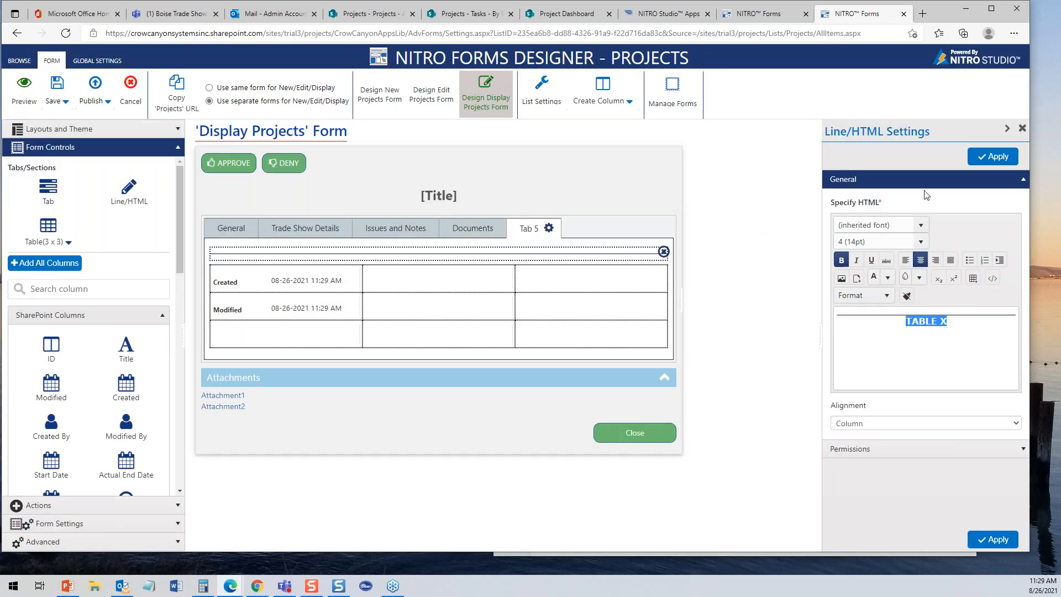
left_click(998, 159)
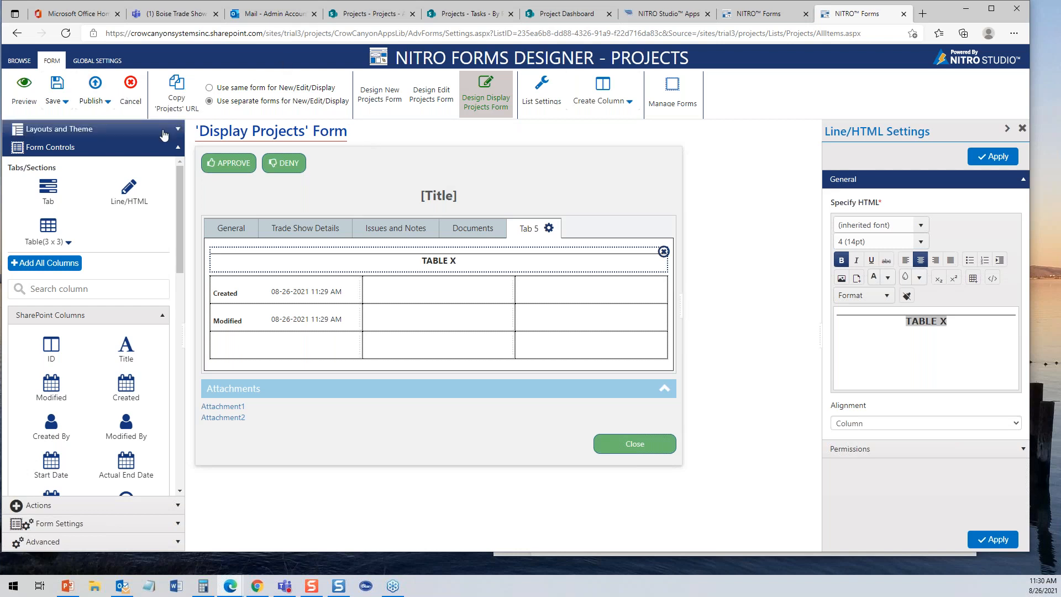
- Discard the display form changes and reopen NITRO Forms for the Projects list
left_click(130, 95)
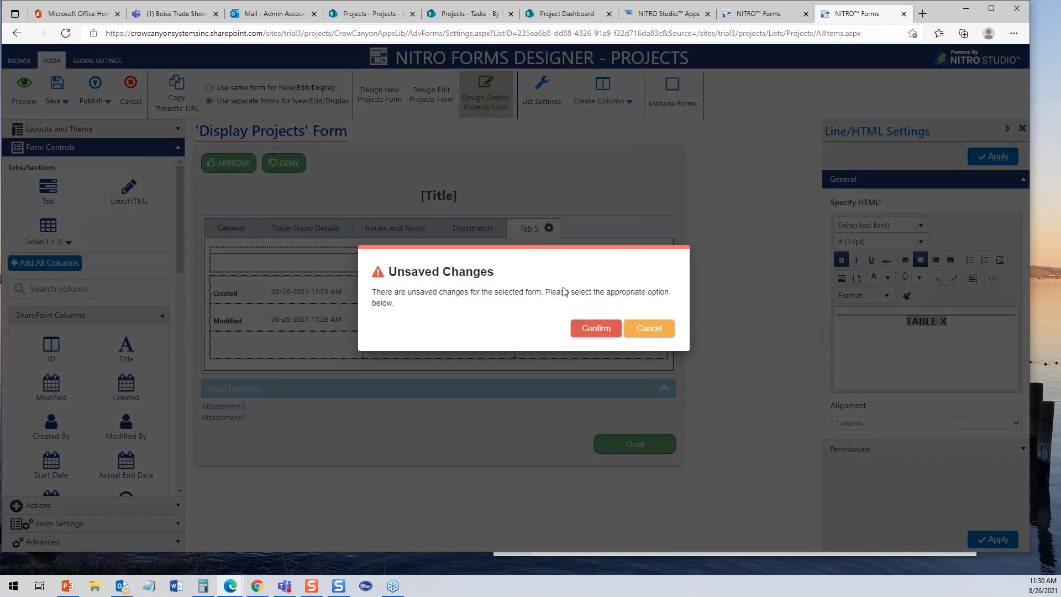
left_click(581, 330)
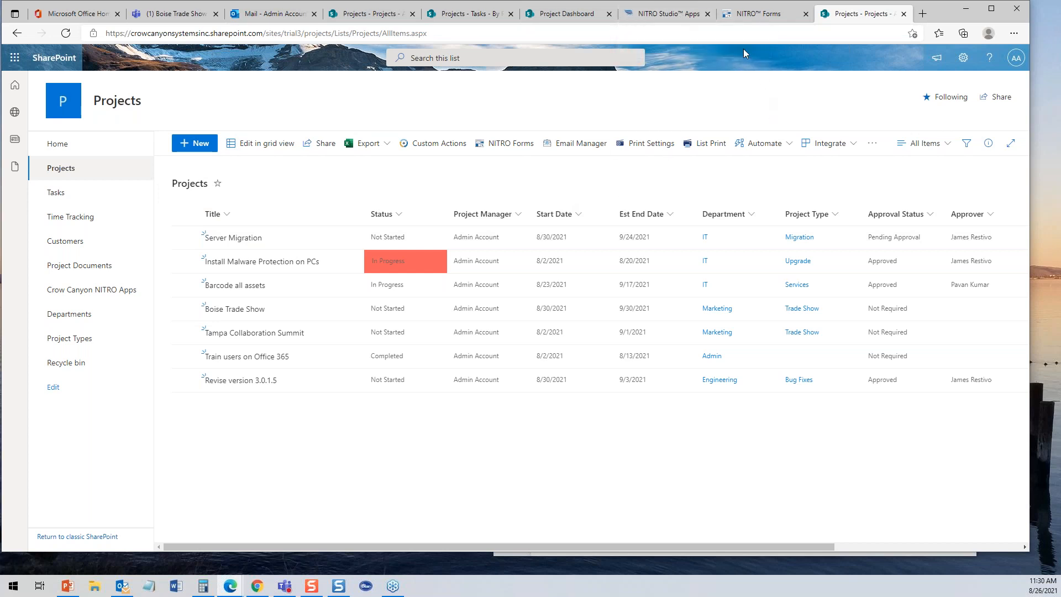
left_click(686, 14)
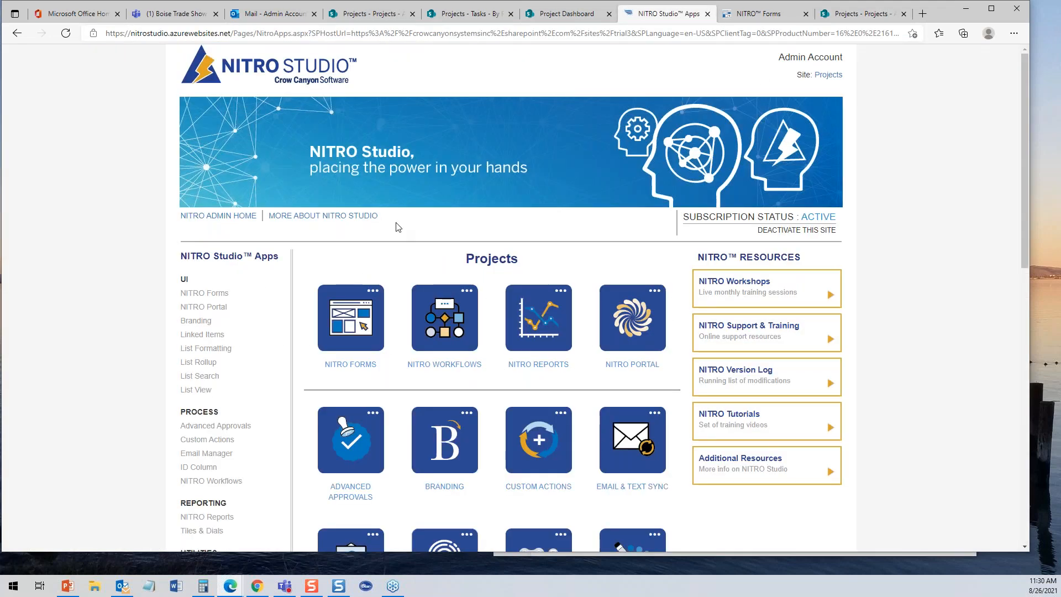
left_click(358, 365)
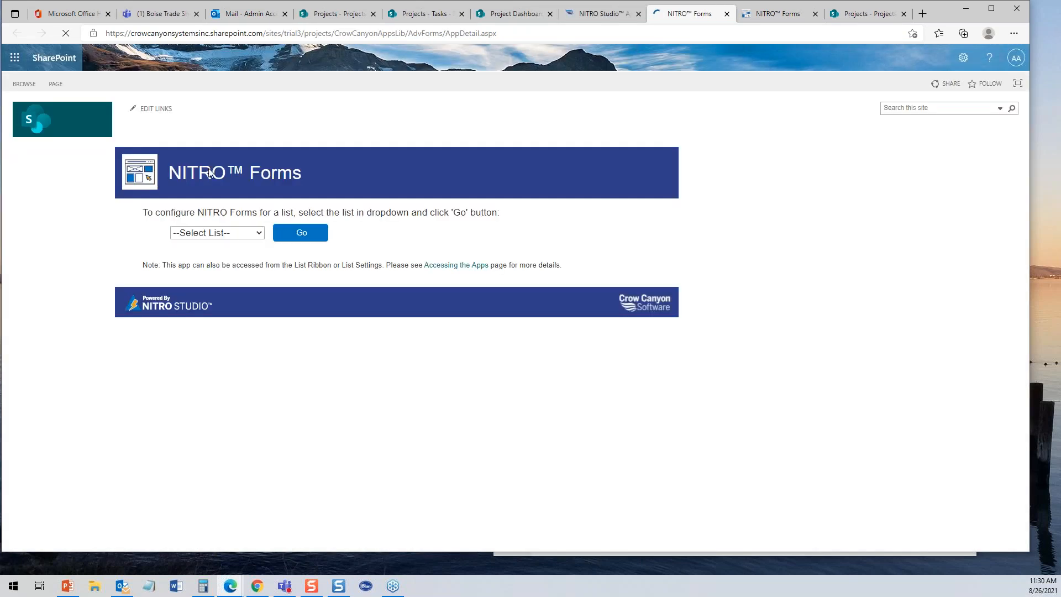
left_click(260, 233)
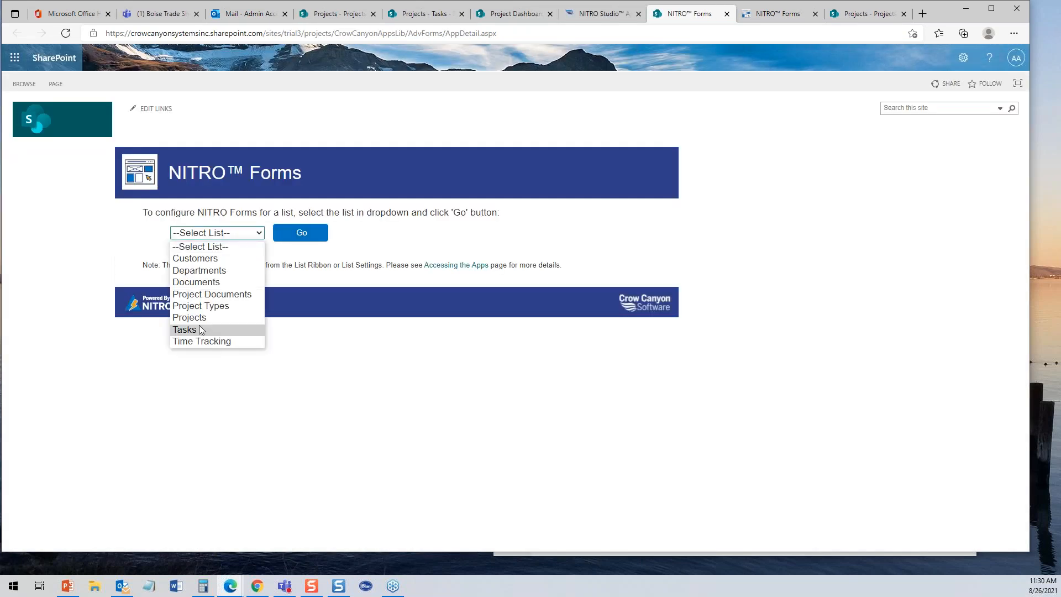
left_click(216, 317)
left_click(299, 232)
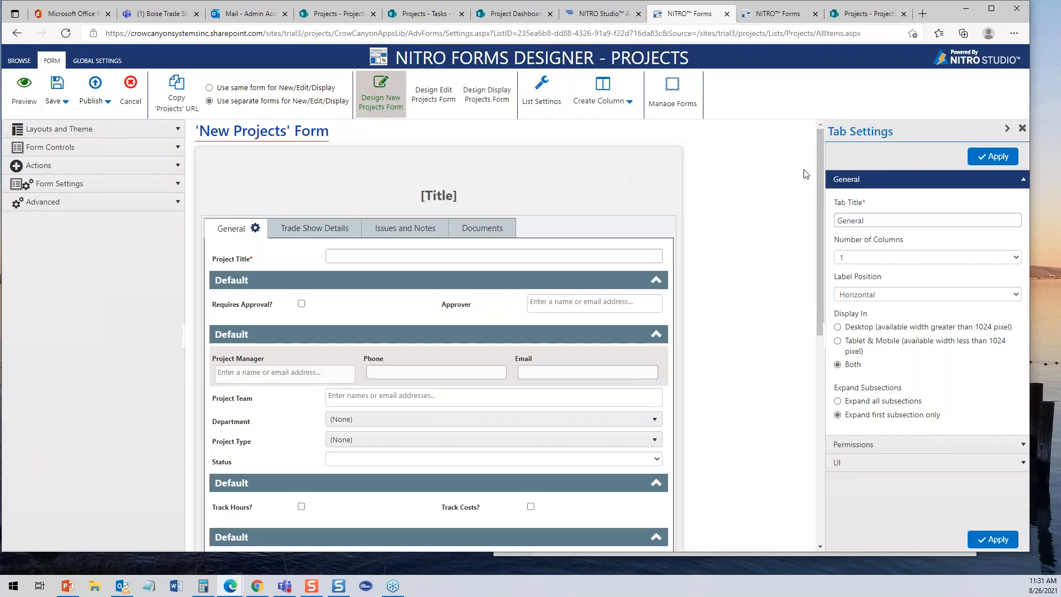
- Review the Submit for Approval and Create Project button settings, ending on Submit for Approval
scroll(820, 192, "down", 8)
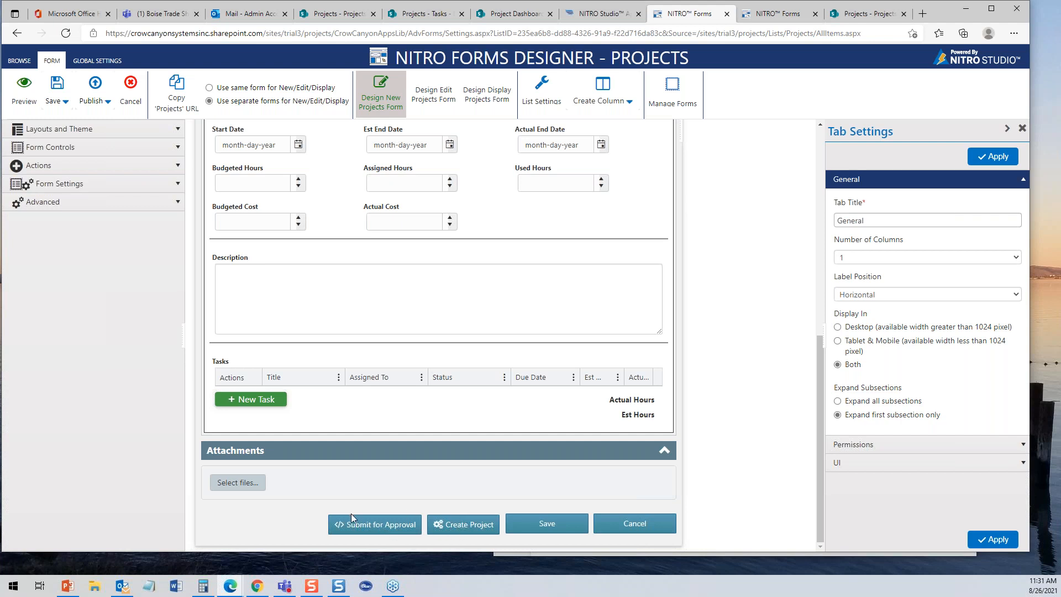
left_click(363, 522)
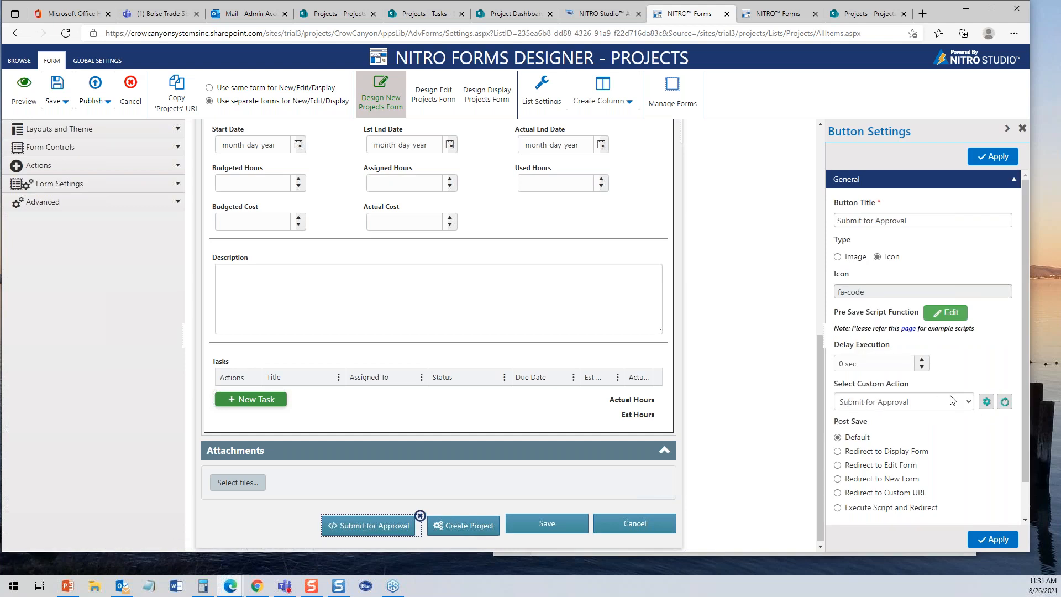
left_click(472, 529)
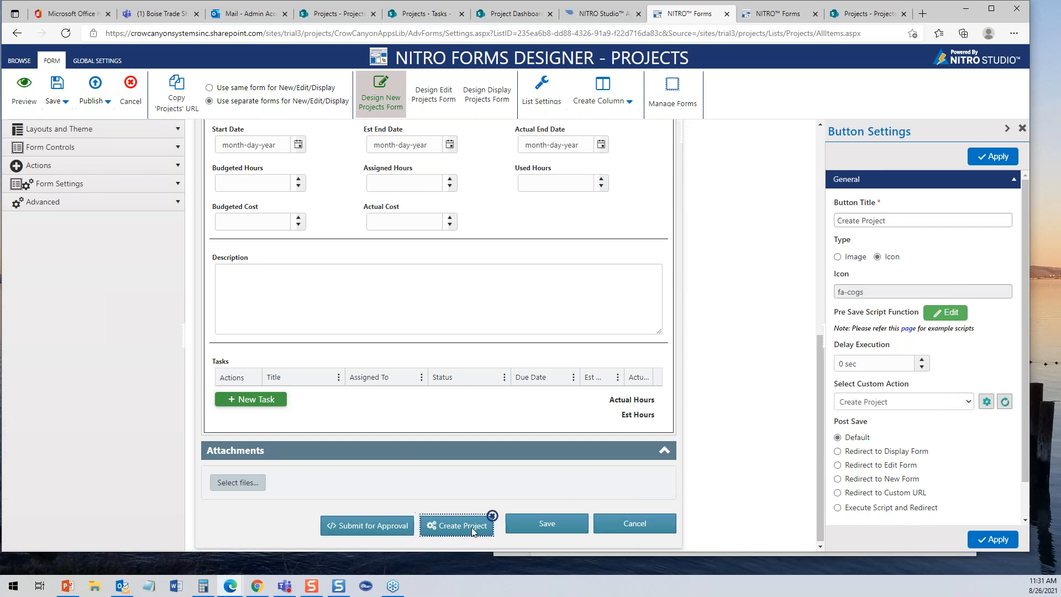
left_click(369, 523)
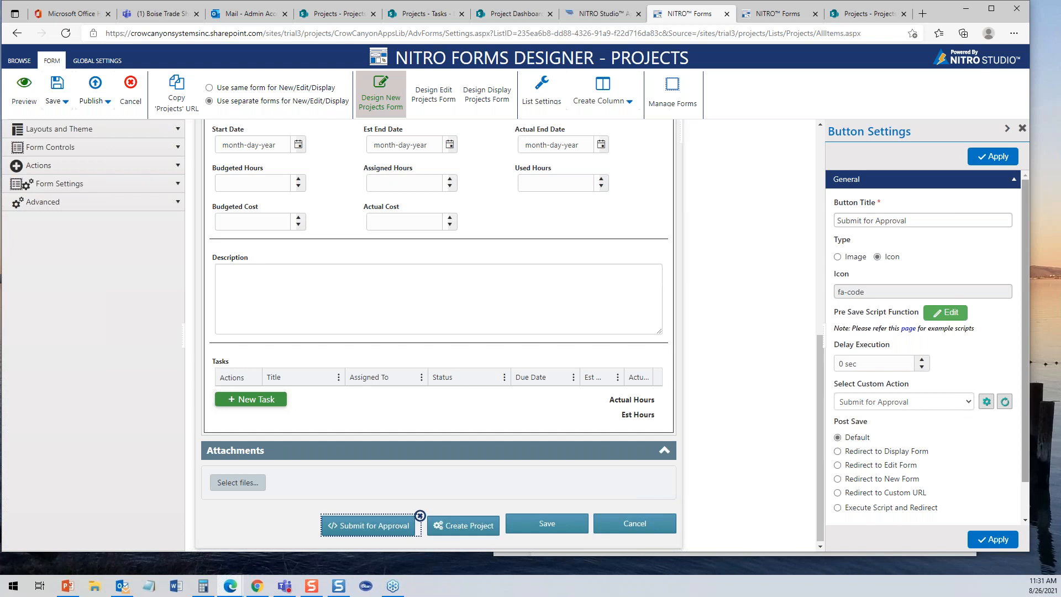
- Open the Submit for Approval custom action and review its Notify Approver email settings
left_click(987, 402)
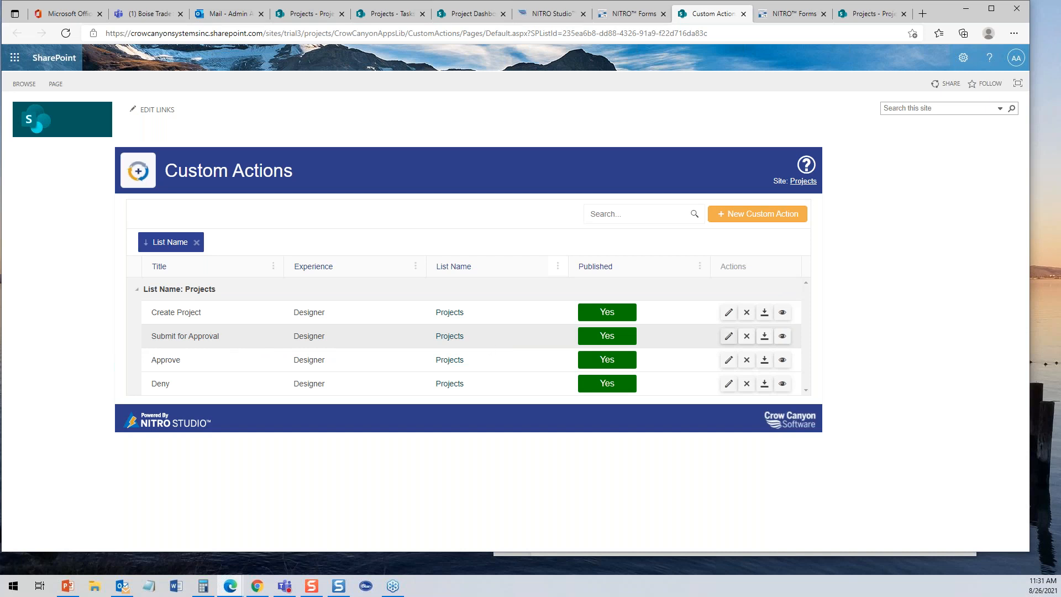
left_click(729, 336)
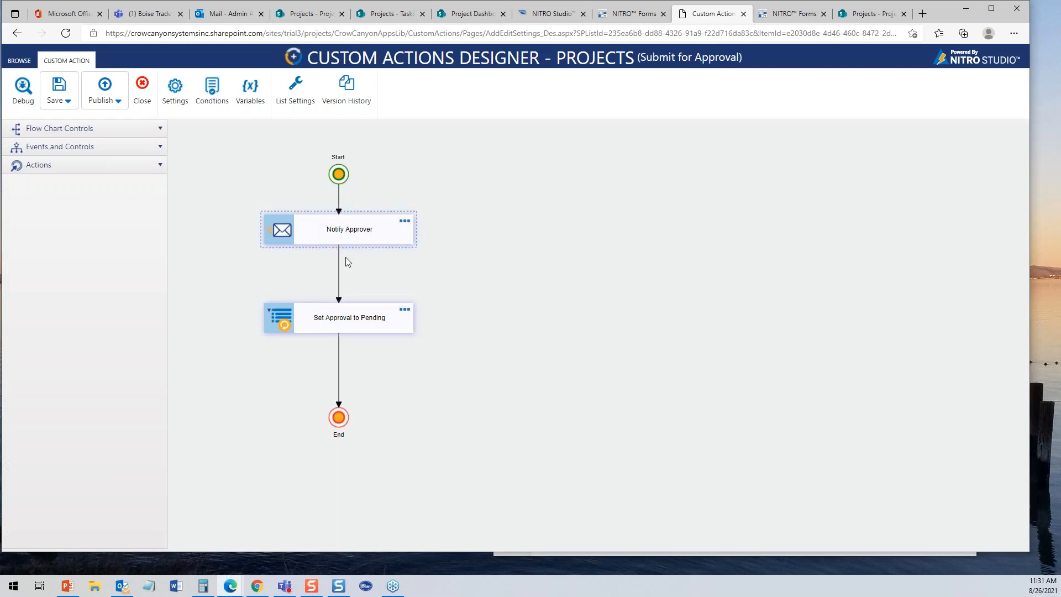
left_click(405, 223)
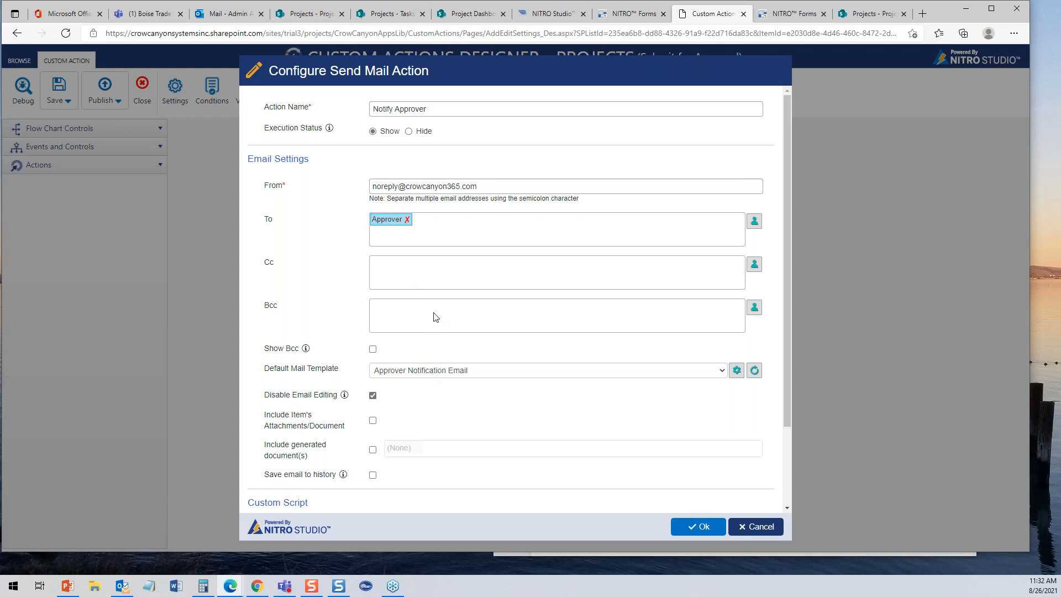
left_click(747, 526)
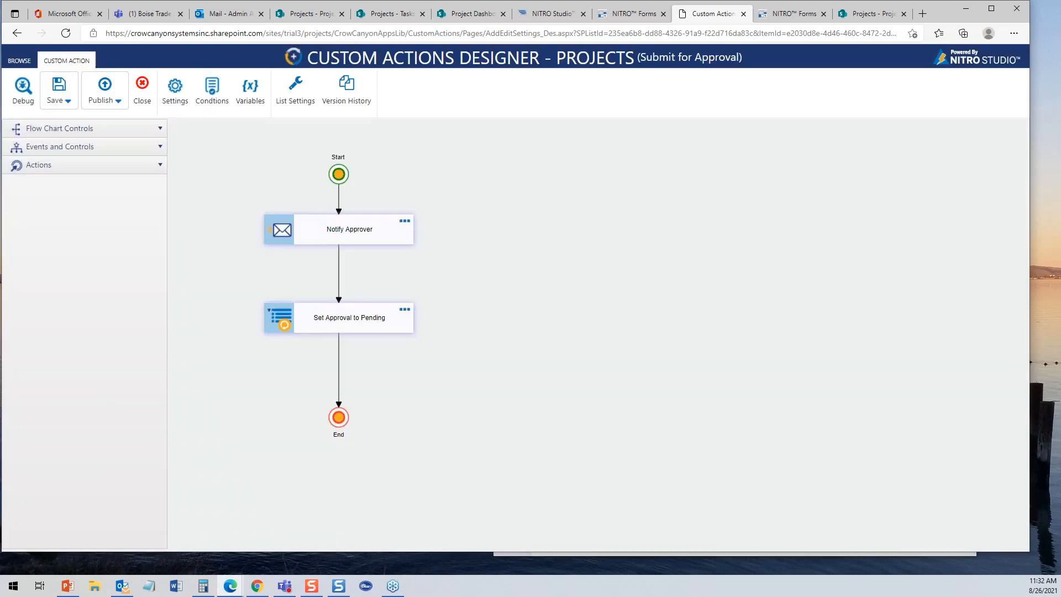
- Review the Set Approval to Pending step's predefined column values without changing them
left_click(355, 330)
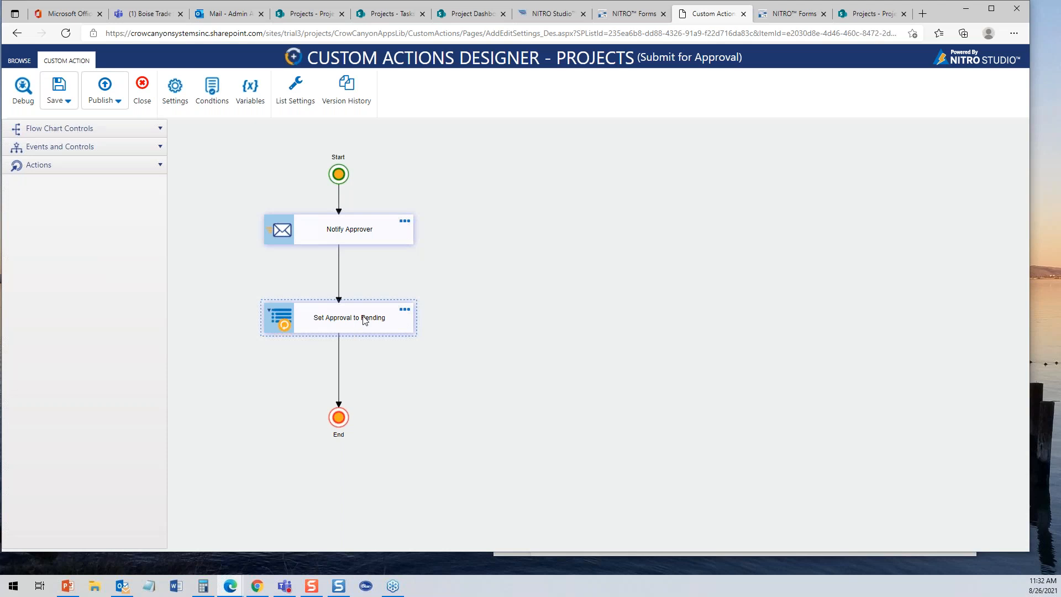
left_click(405, 309)
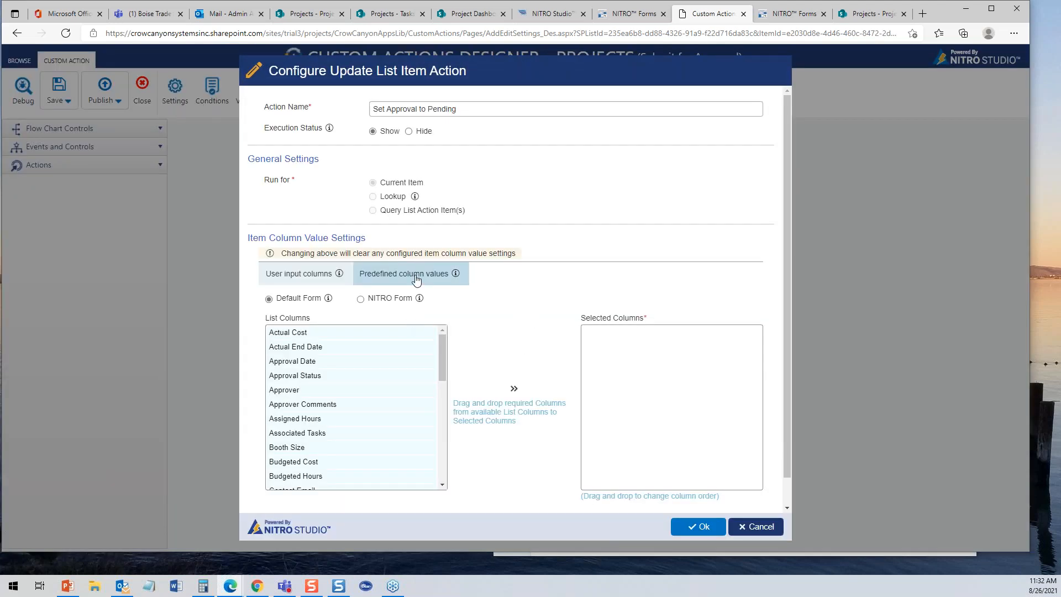
left_click(416, 280)
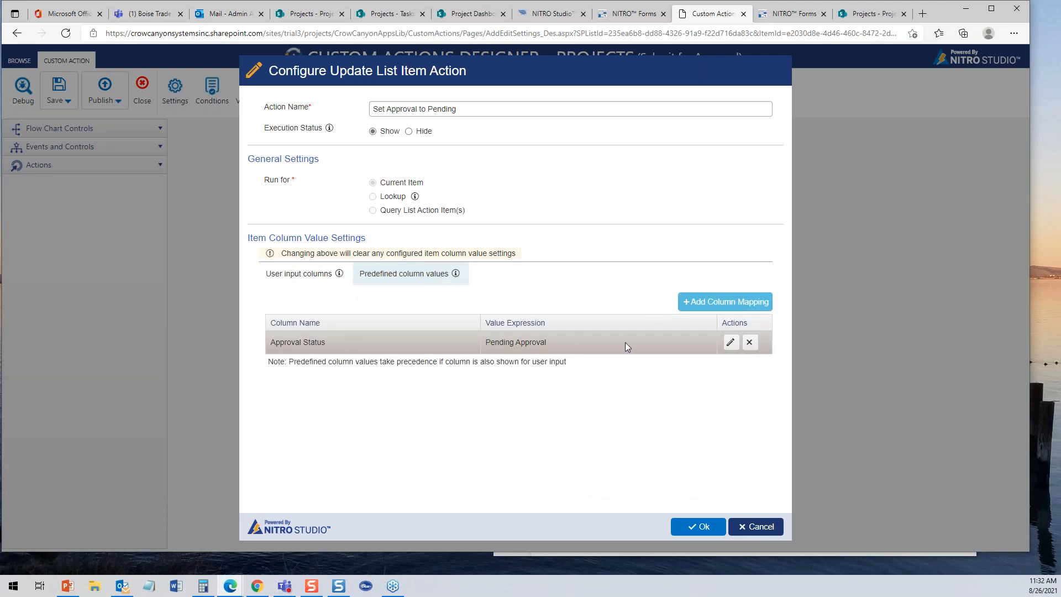
left_click(754, 527)
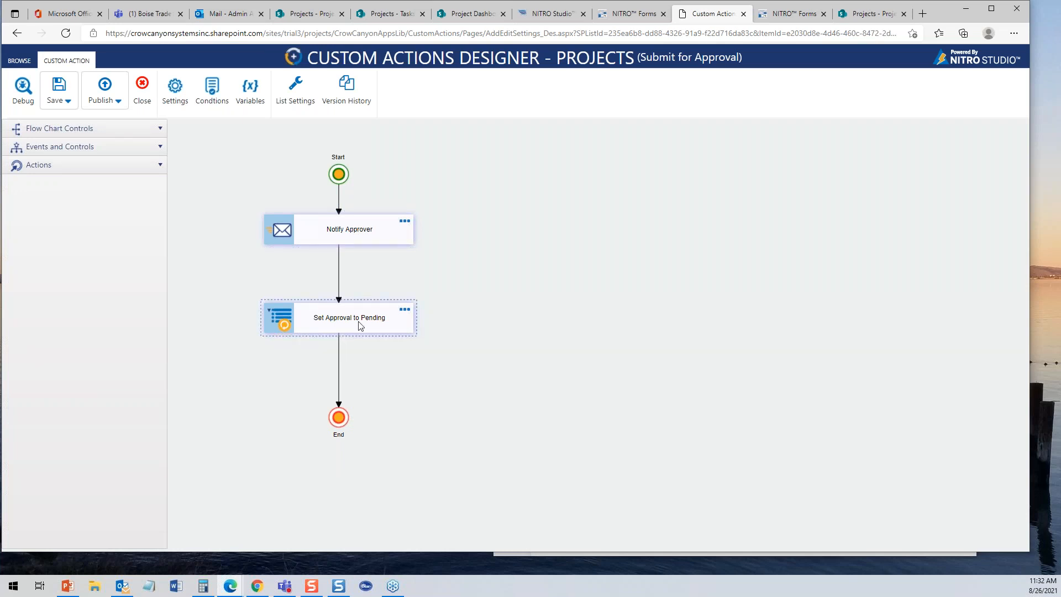
- Browse the action types, close the Submit for Approval designer, and edit Create Project
left_click(163, 171)
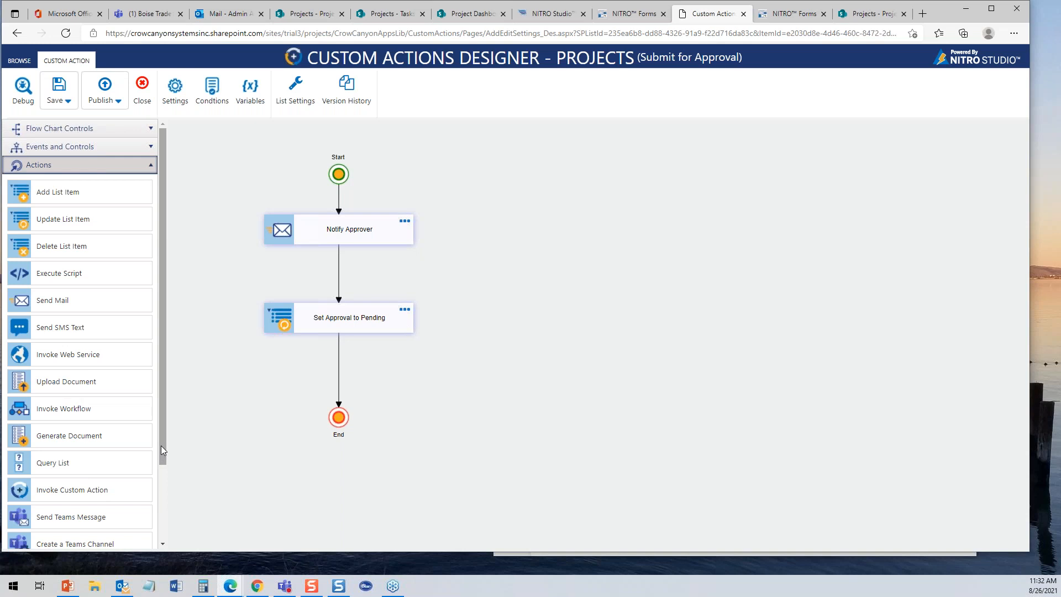
left_click_drag(161, 445, 162, 422)
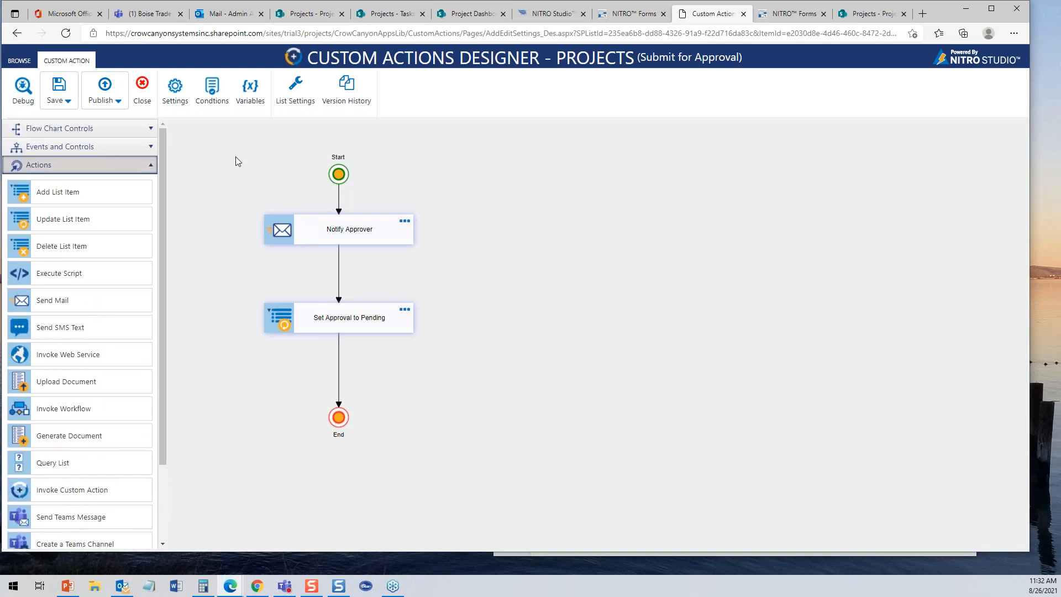
left_click(143, 85)
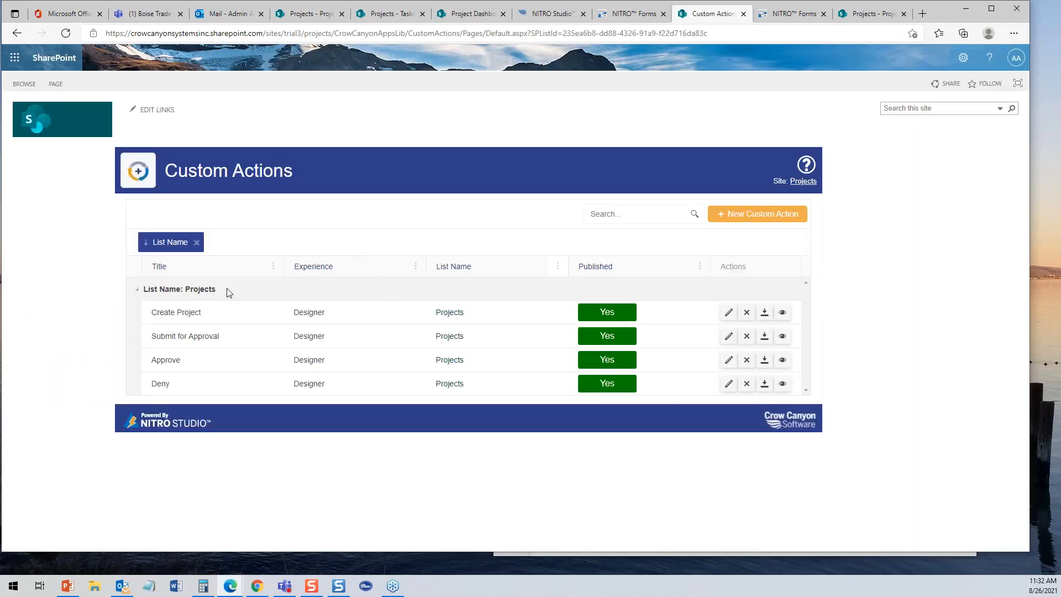
left_click(729, 316)
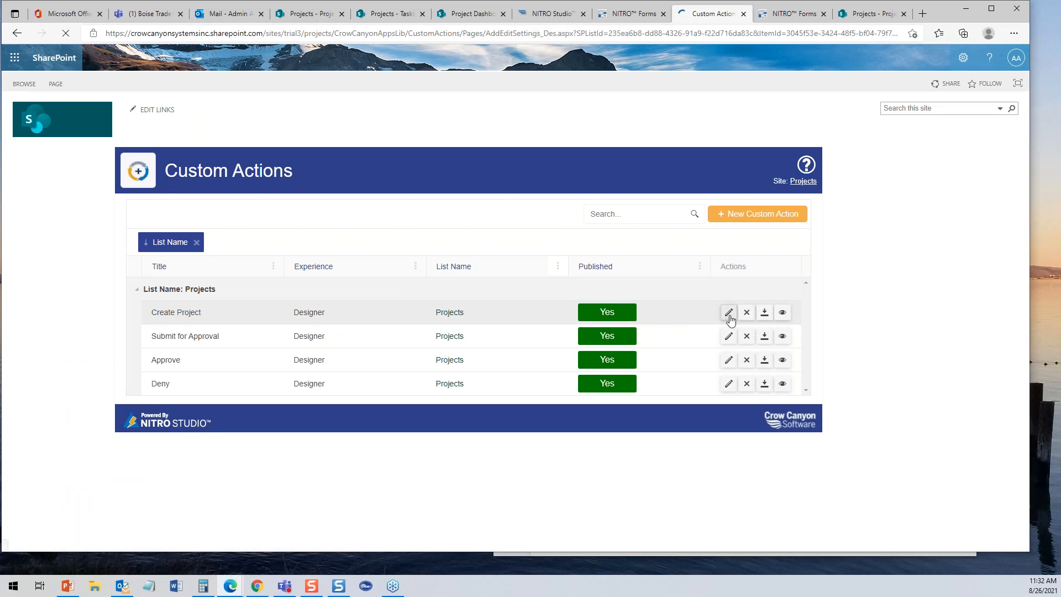
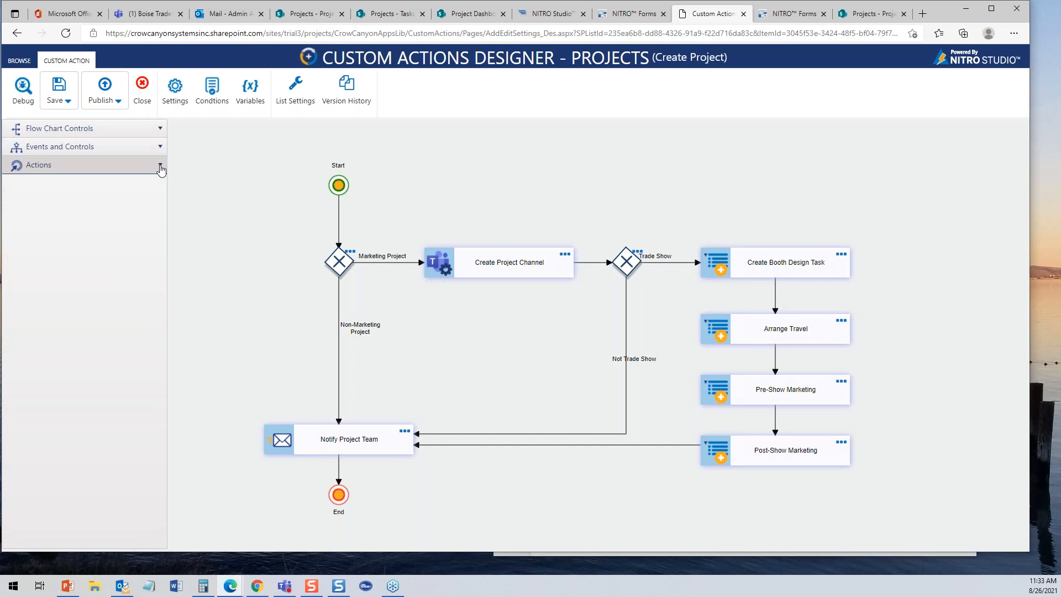
- Try a Send SMS Text step in Create Project's Non-Marketing branch, delete it, and close the designer
left_click(160, 165)
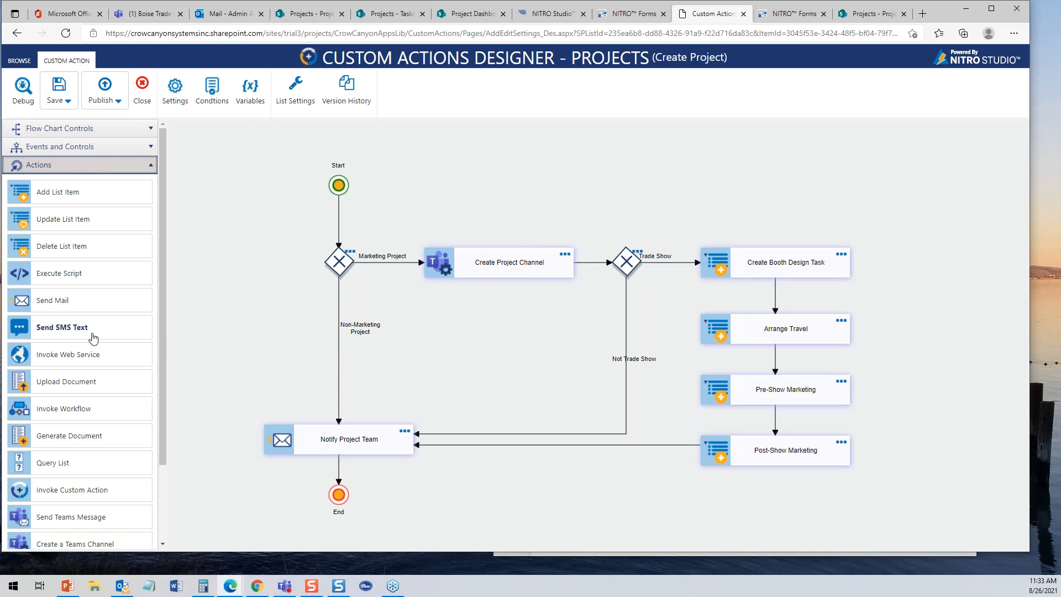
left_click_drag(90, 331, 346, 371)
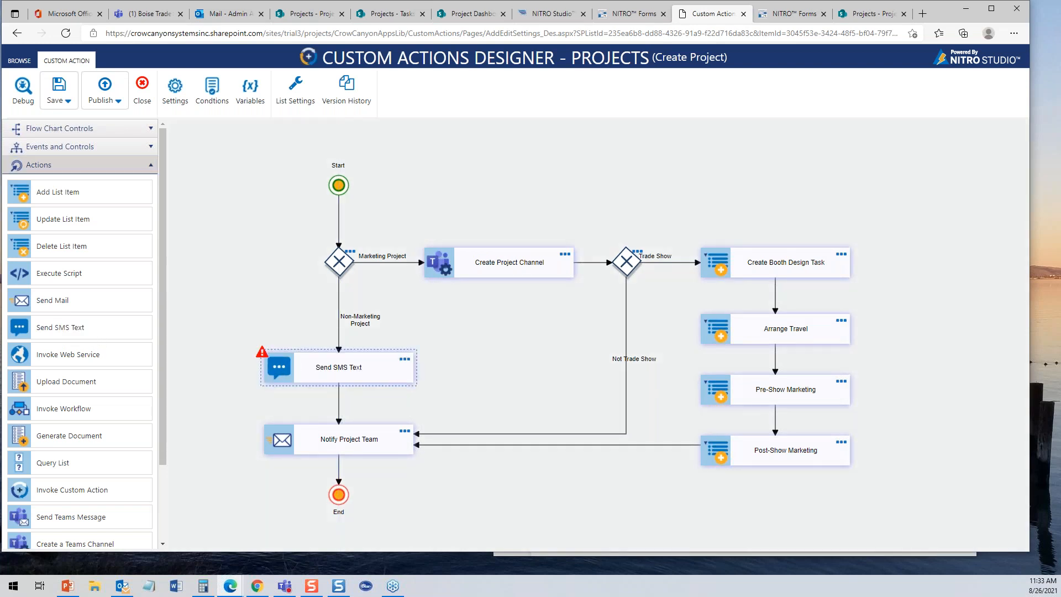
left_click(395, 364)
left_click(428, 361)
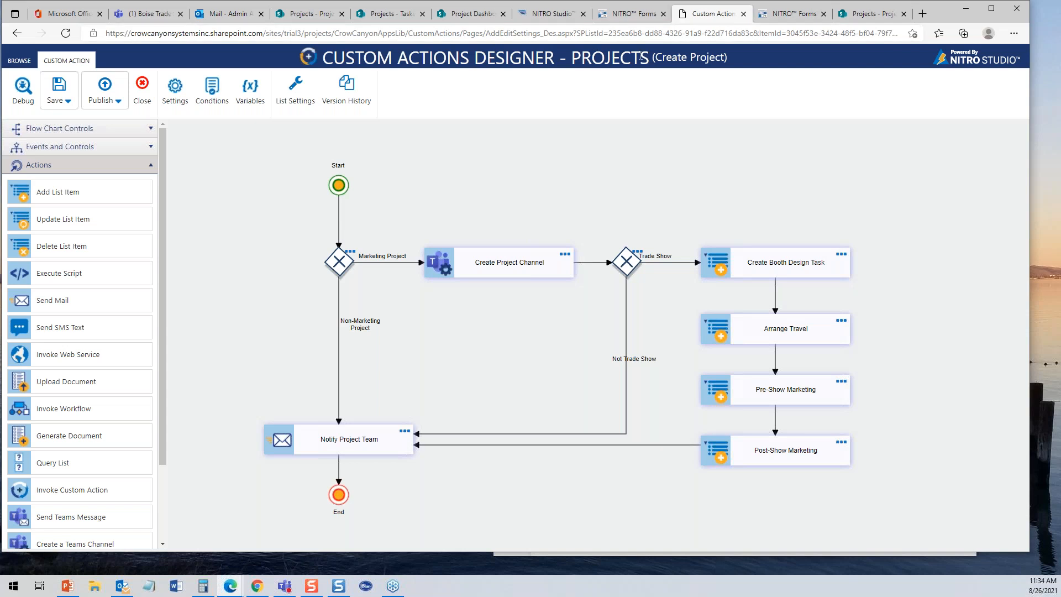
left_click(144, 92)
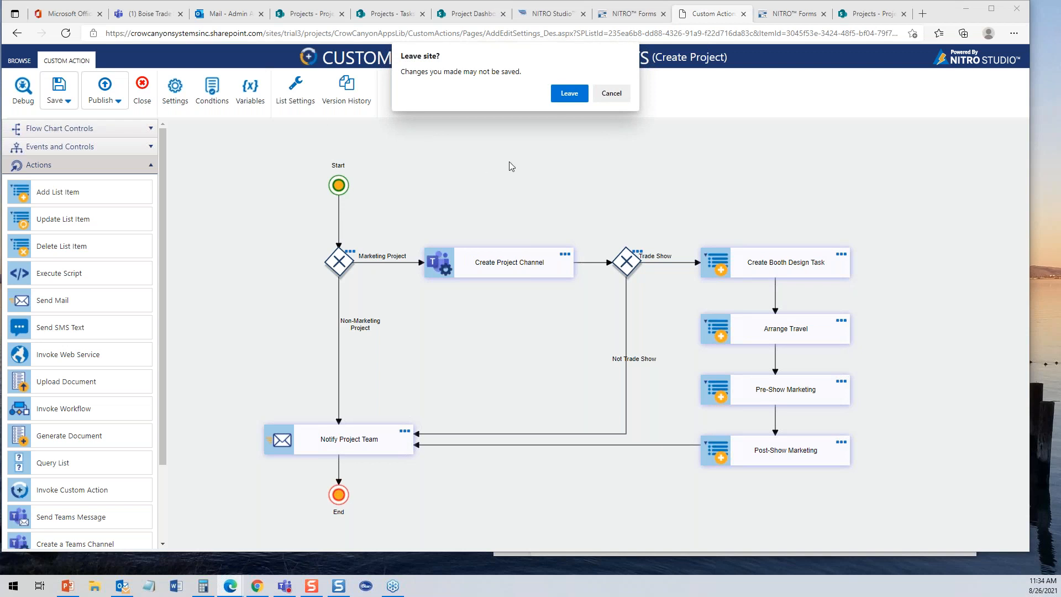
- Discard the Create Project edits, inspect the Approve action's Update Approval Status, Notify Project Manager and Create Project steps, then return to Projects
left_click(569, 94)
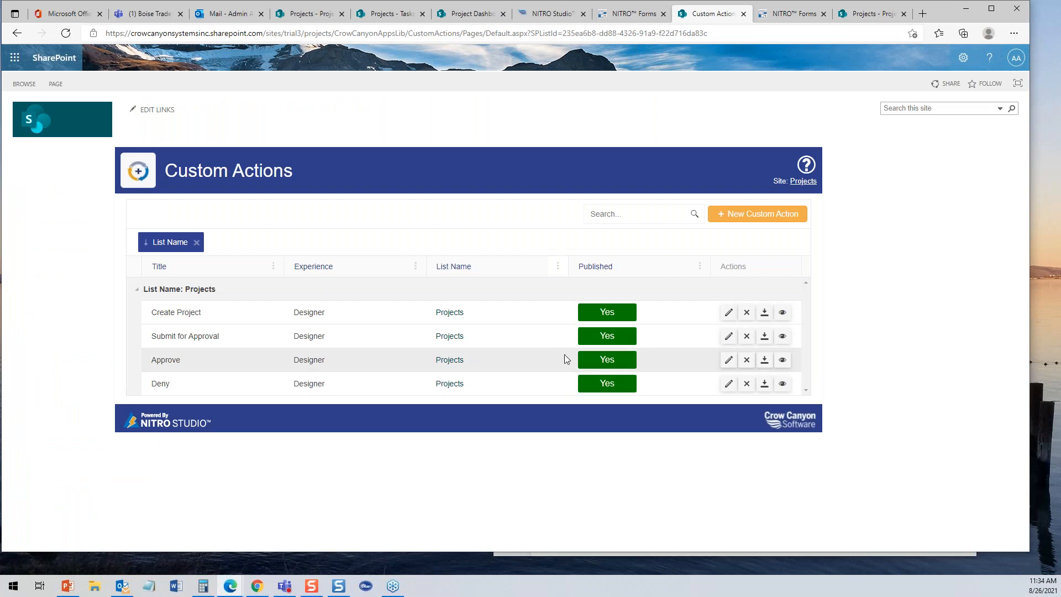
left_click(729, 360)
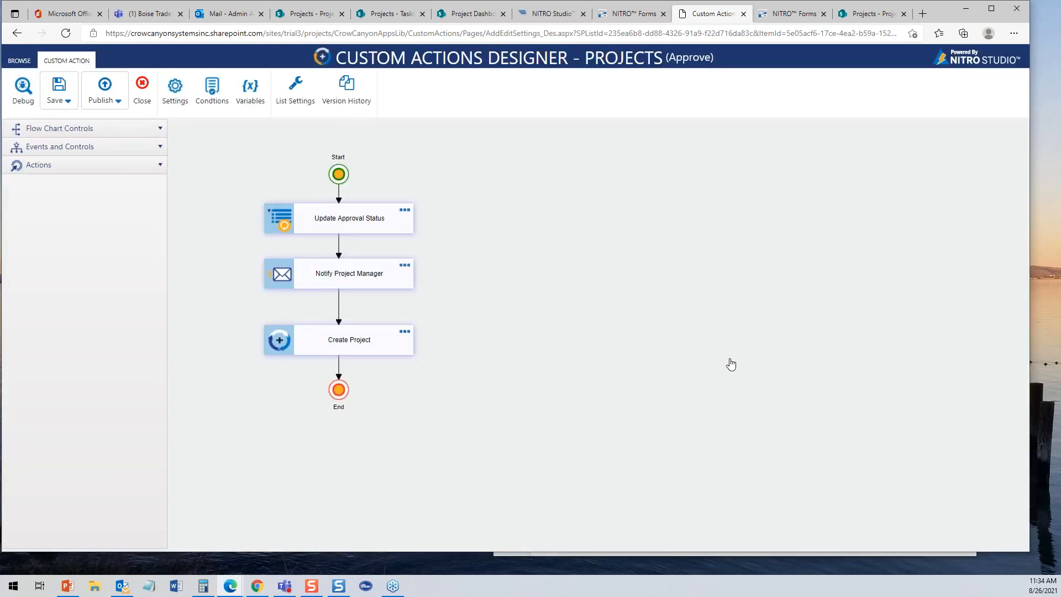
left_click(340, 231)
left_click(366, 274)
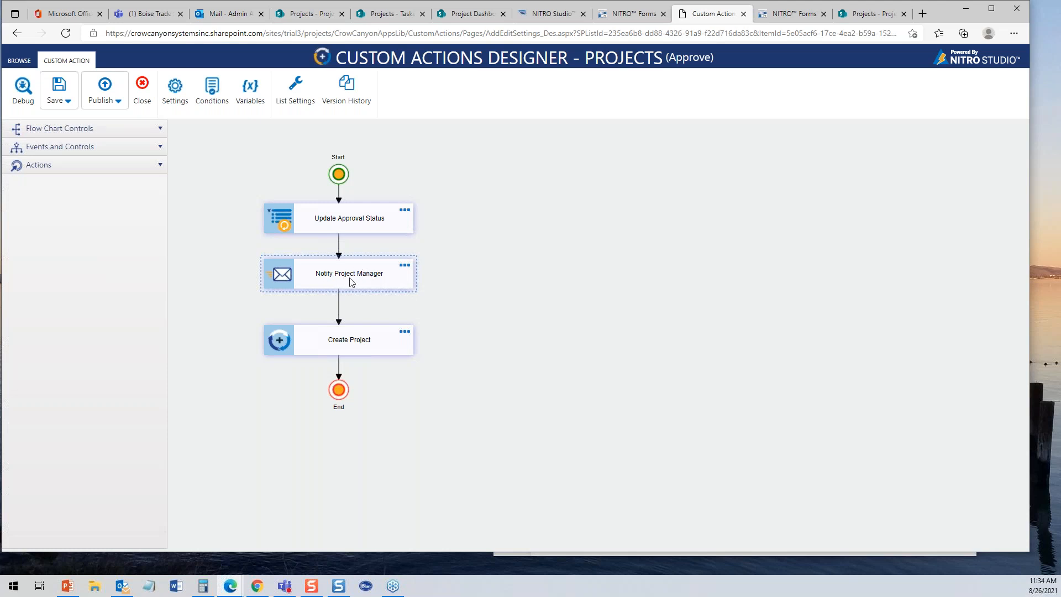
left_click(379, 326)
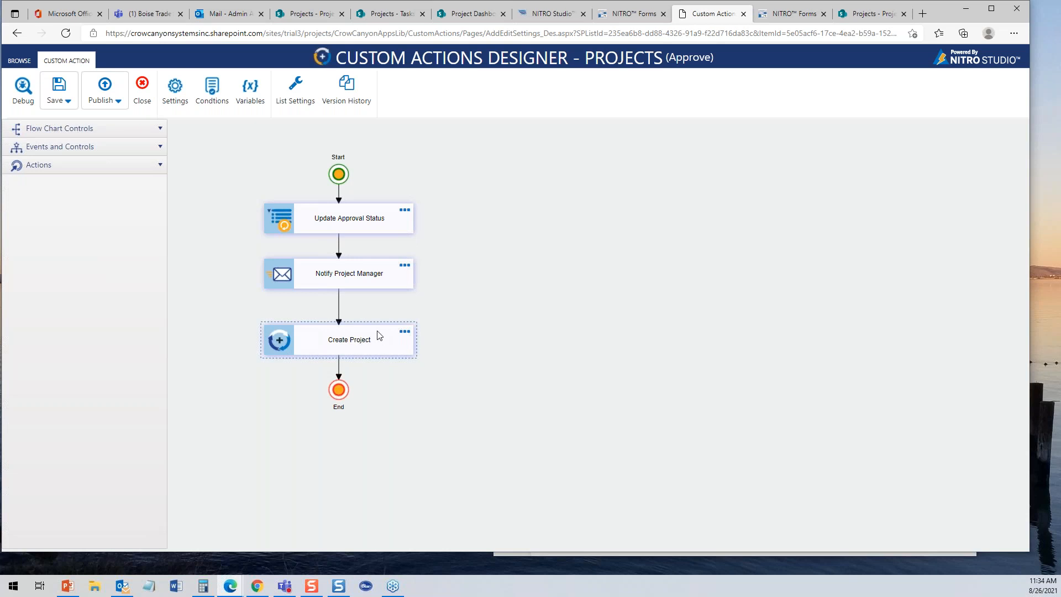
left_click(347, 282)
left_click(142, 95)
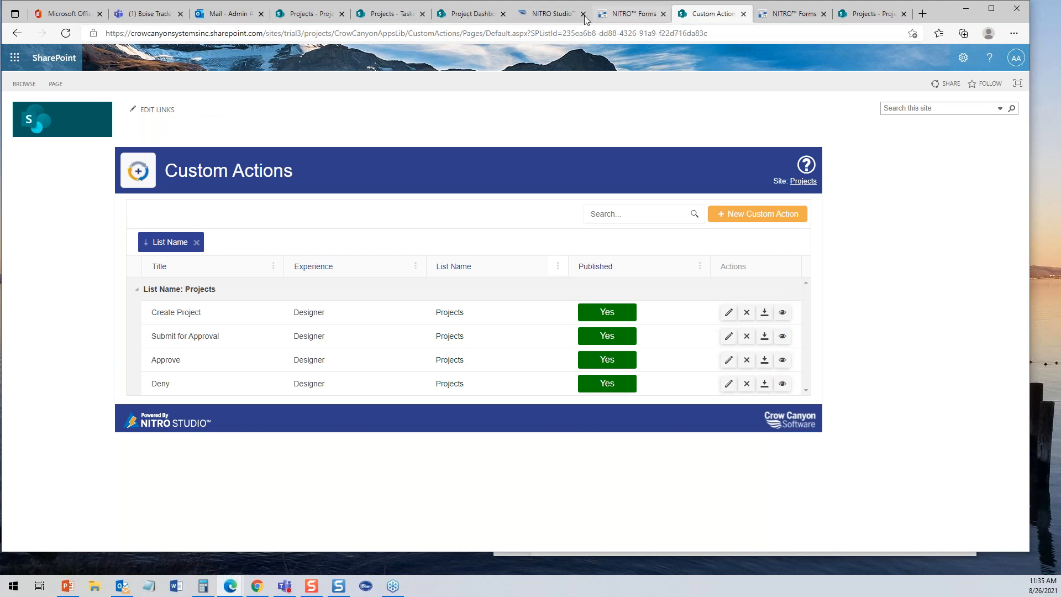
left_click(335, 14)
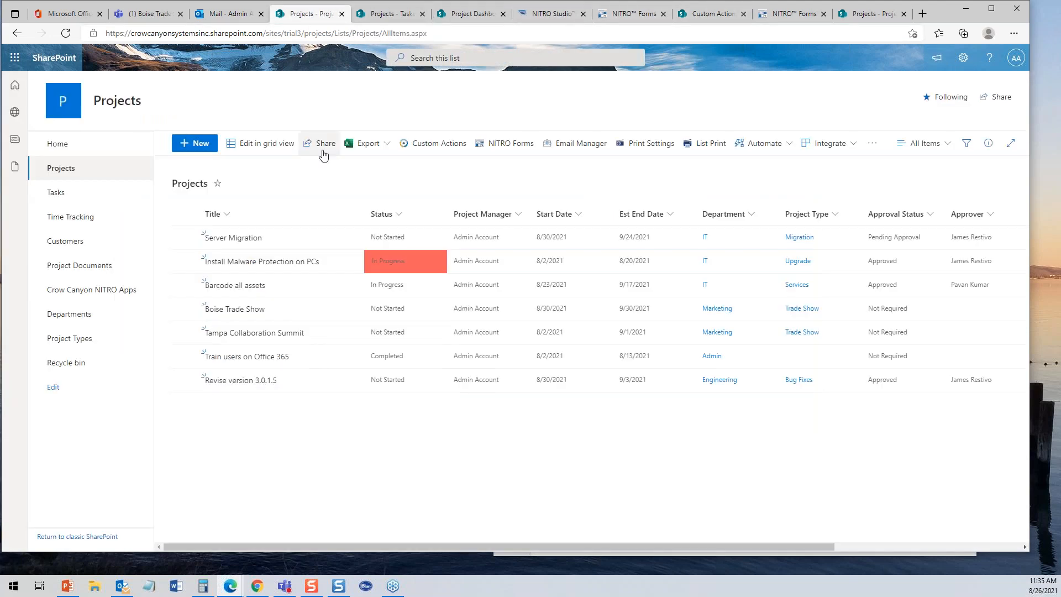
- Start a new Projects item, ready to enter its Project Title
left_click(191, 144)
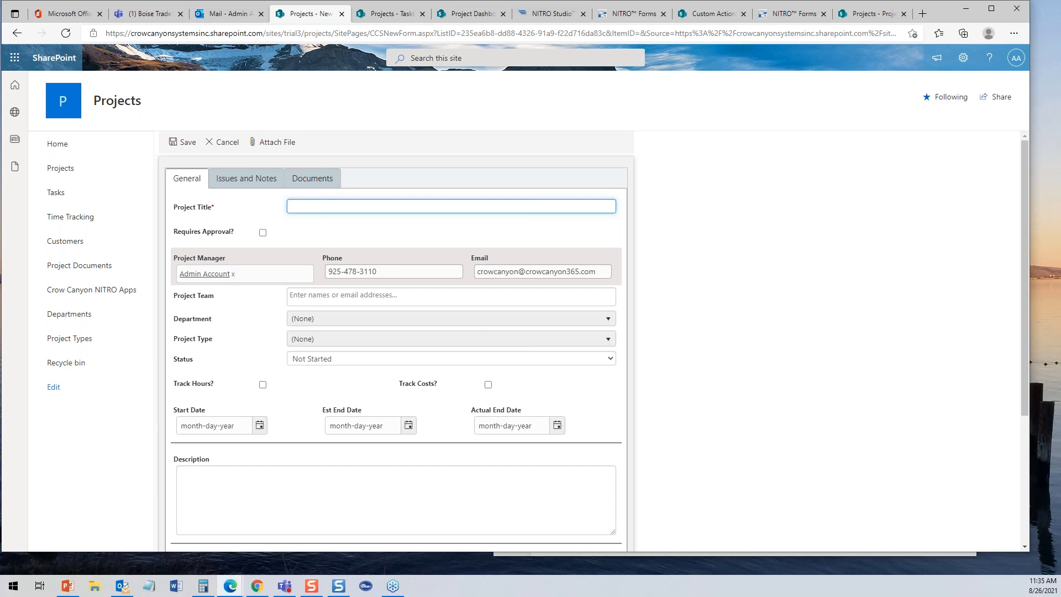
left_click(383, 206)
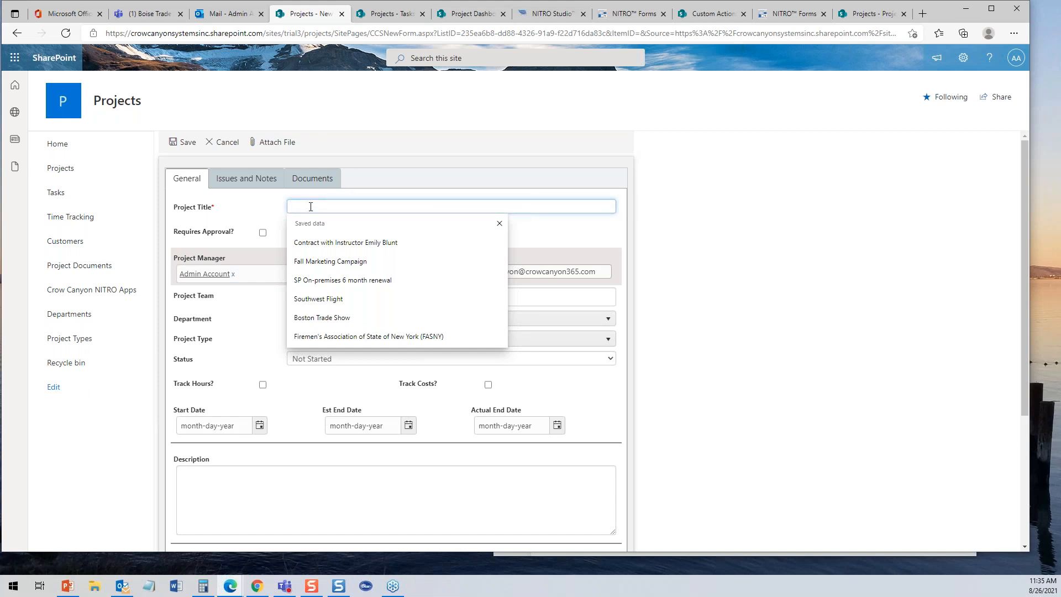
- Title the project Minneapolis Trade Show, mark it Requires Approval, and assign the approver
type("M")
key("BackSpace")
type("Min")
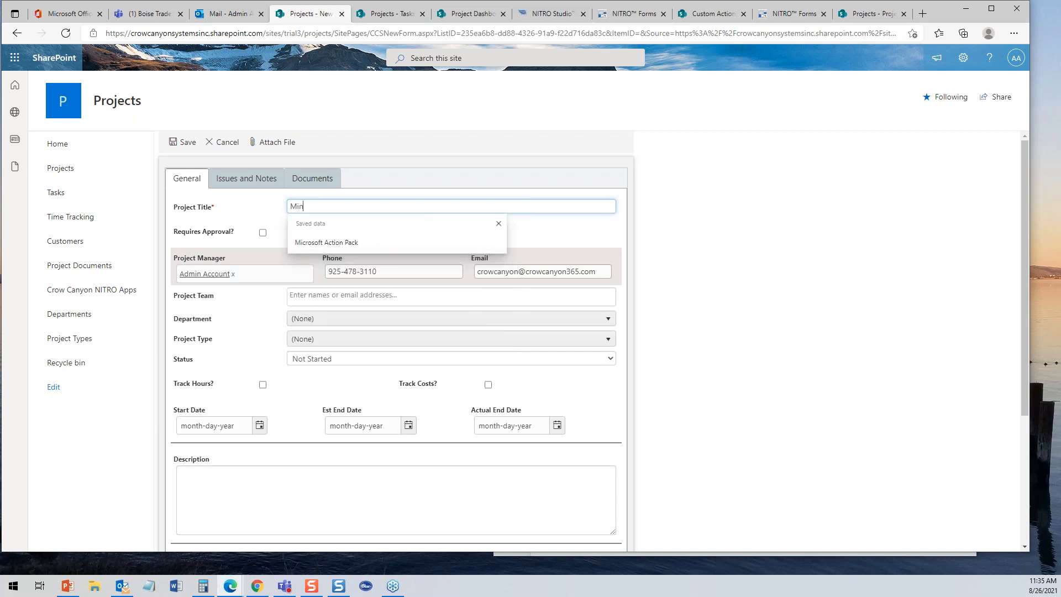
type("neapolis")
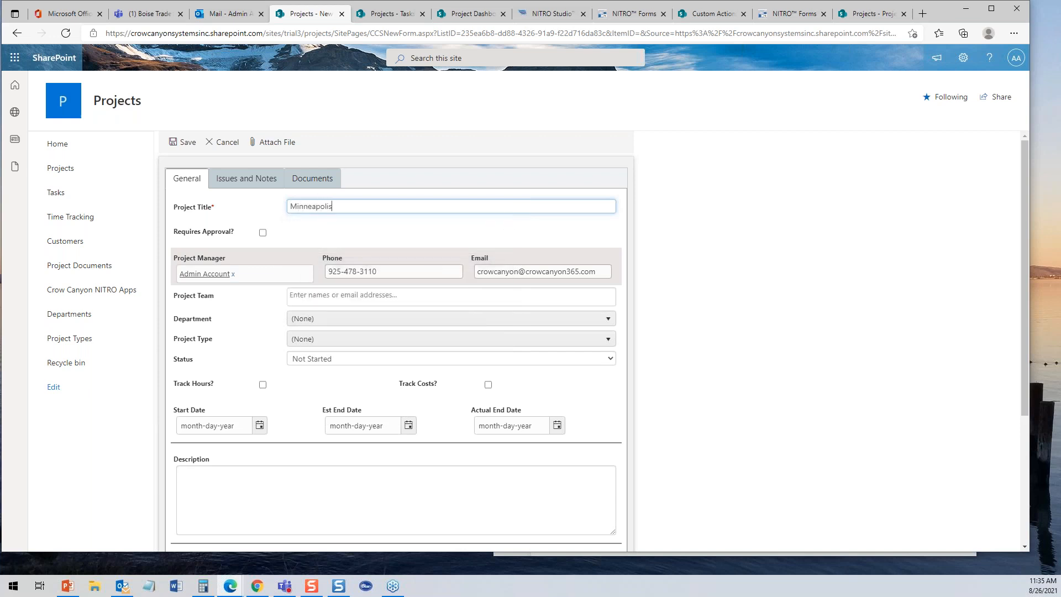
type(" Trake ")
type("Sh")
type("ow")
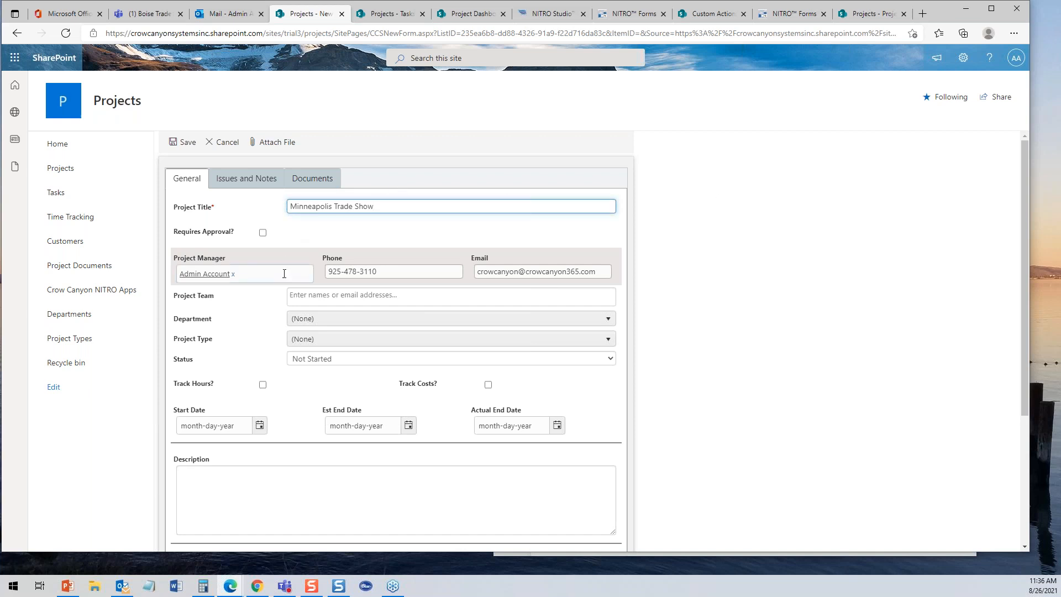
left_click(263, 232)
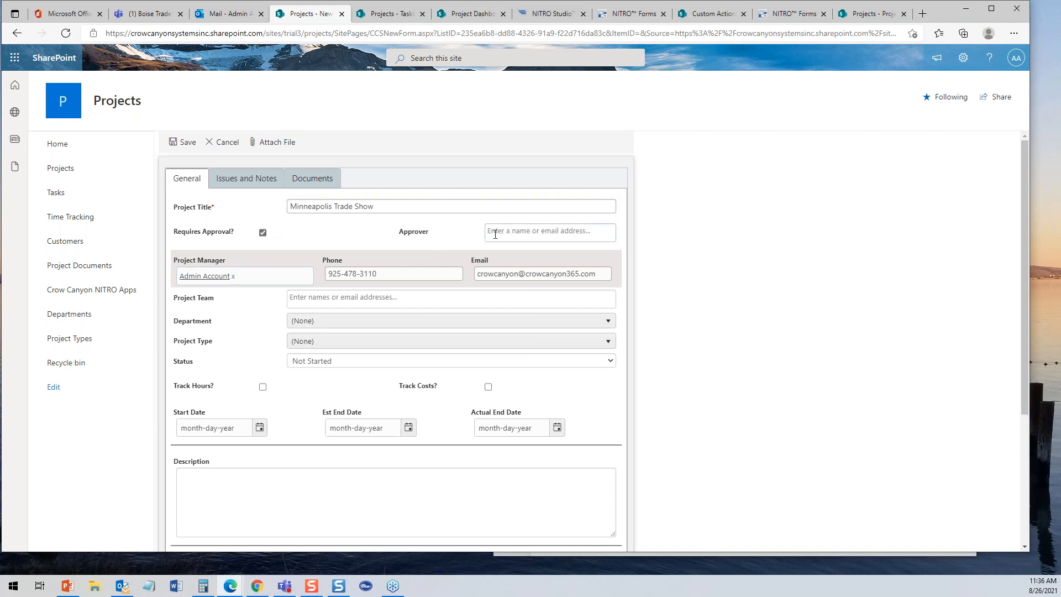
left_click(496, 232)
left_click(508, 274)
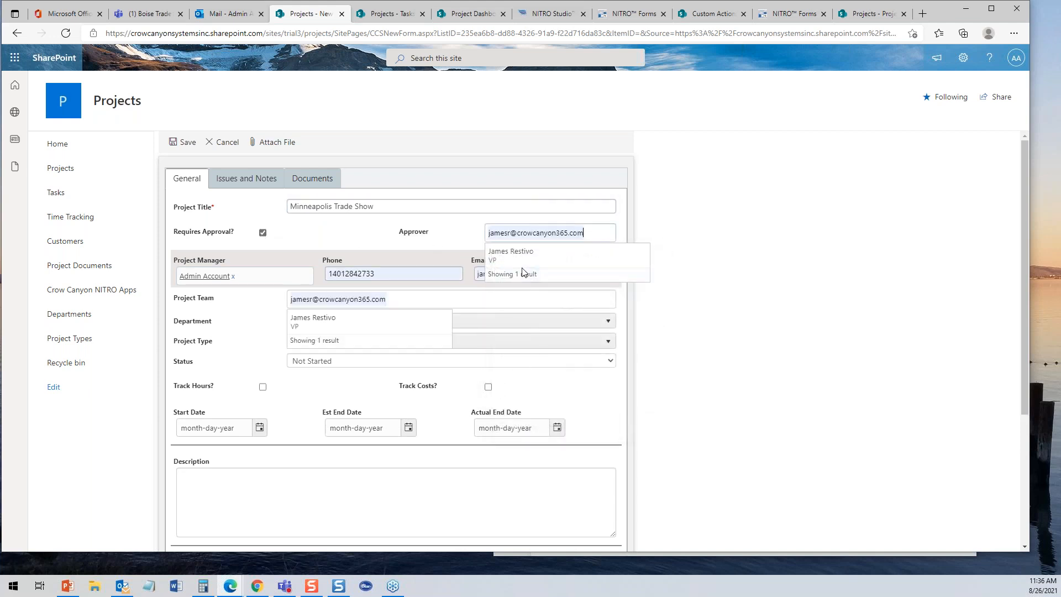
left_click(508, 260)
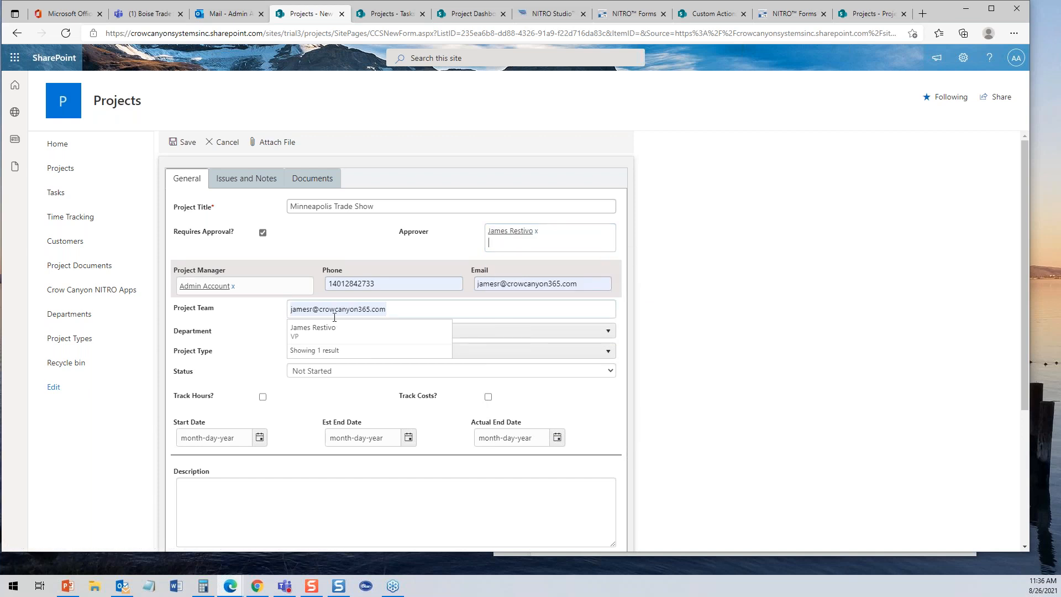
- Replace the autofilled Project Team entry with the Admin Account
key("BackSpace")
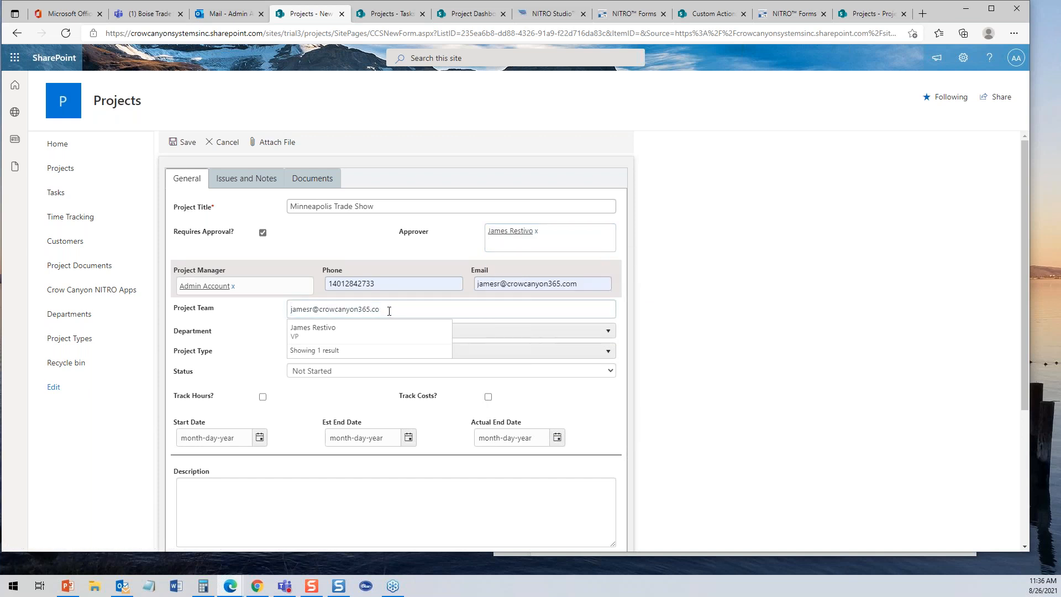
key("BackSpace")
key("BackSpace")
key("BackSpace")
key("BackSpace")
key("BackSpace")
key("BackSpace")
key("BackSpace")
key("BackSpace")
key("BackSpace")
key("BackSpace")
key("BackSpace")
key("BackSpace")
key("BackSpace")
key("BackSpace")
key("BackSpace")
key("BackSpace")
key("BackSpace")
key("BackSpace")
key("BackSpace")
key("BackSpace")
type("adm")
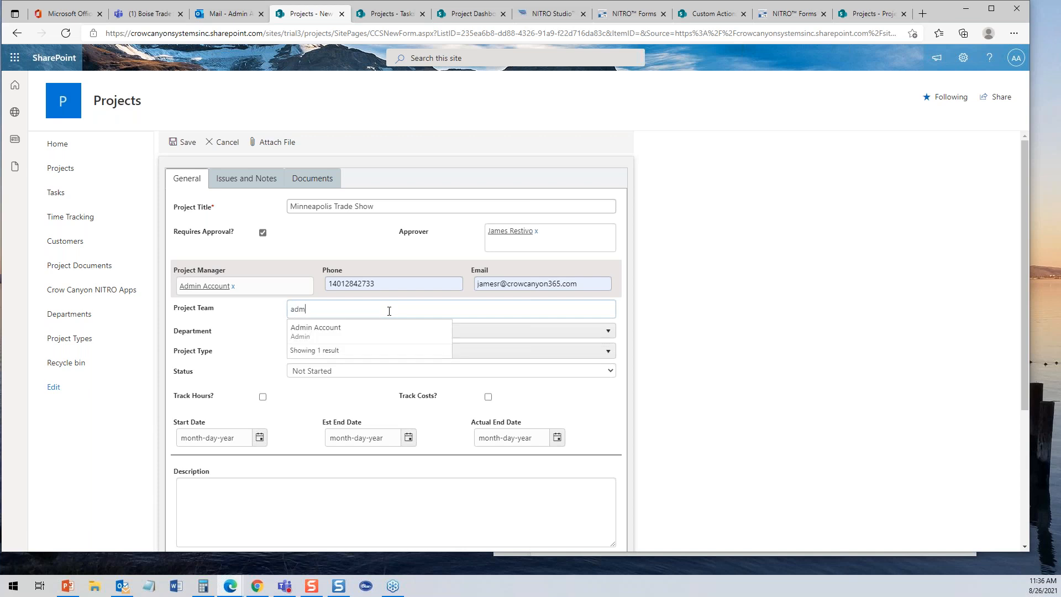
left_click(303, 327)
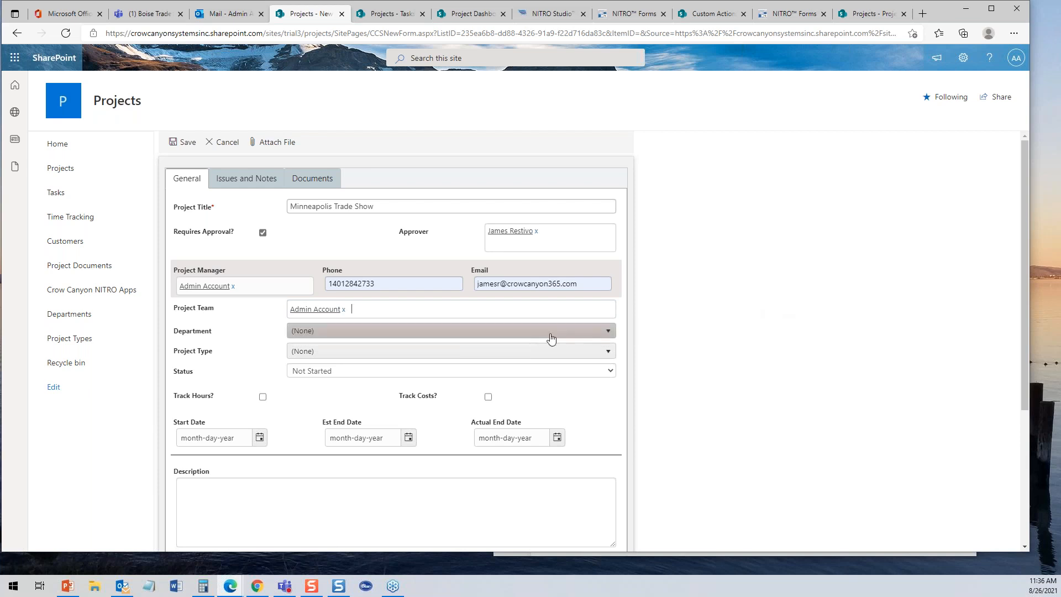
- Set Department to Marketing and Project Type to Trade Show, then check the Trade Show Details tab
left_click(398, 336)
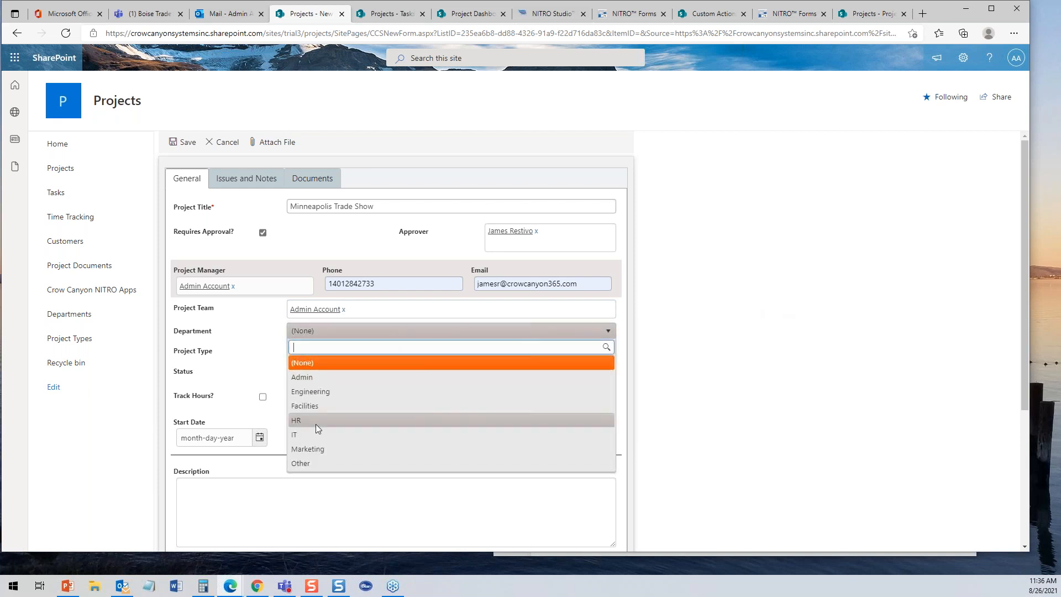
left_click(307, 452)
left_click(329, 356)
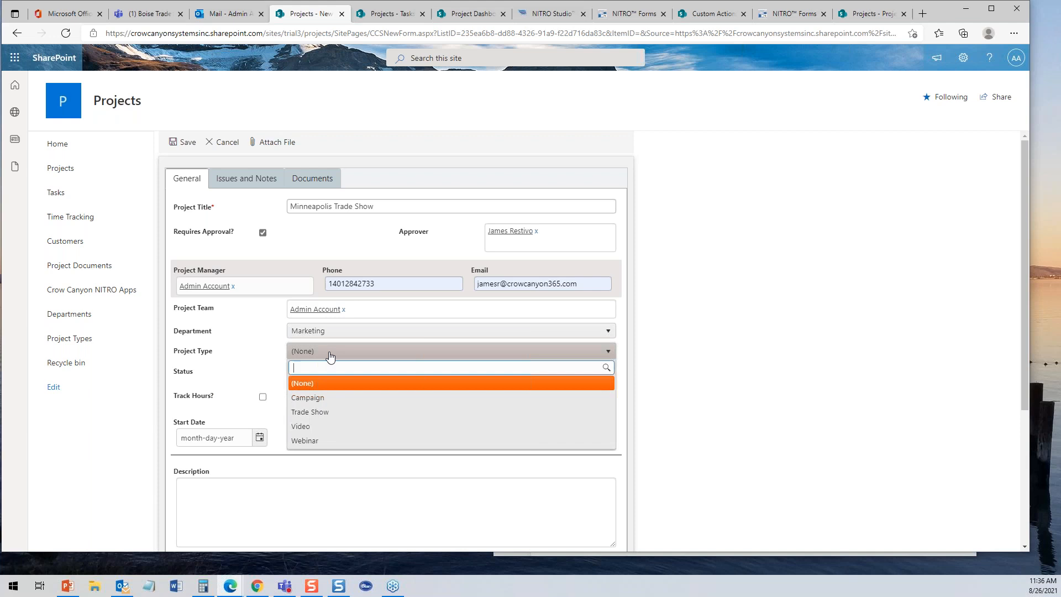
left_click(319, 411)
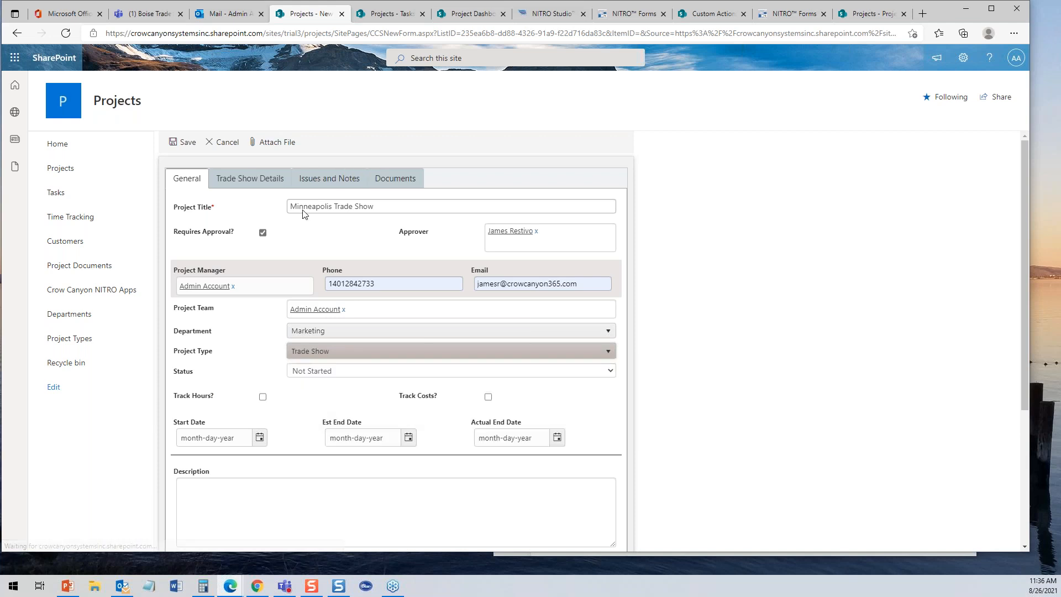
left_click(265, 184)
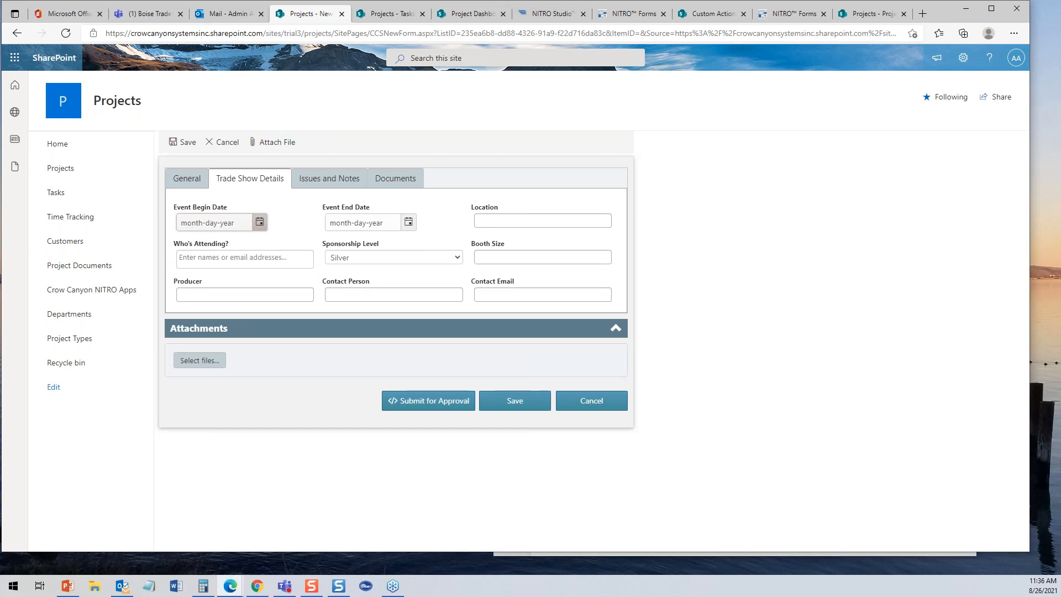
left_click(180, 175)
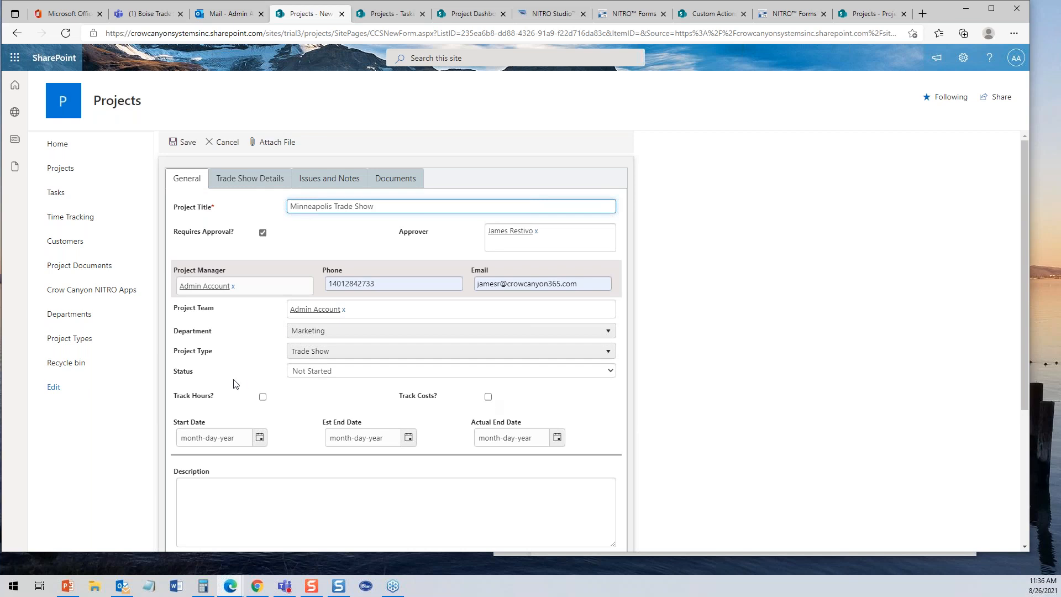
- Turn on hour tracking with 40 budgeted hours and set the description to 'SharePoint Saturday in Minnesota'
left_click(262, 397)
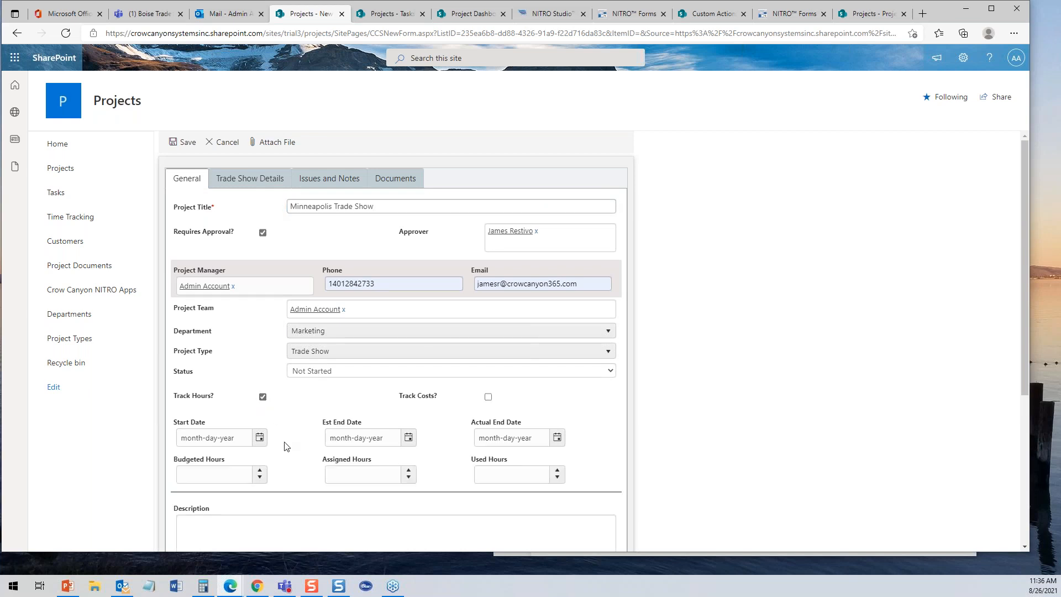
left_click_drag(1024, 319, 1025, 388)
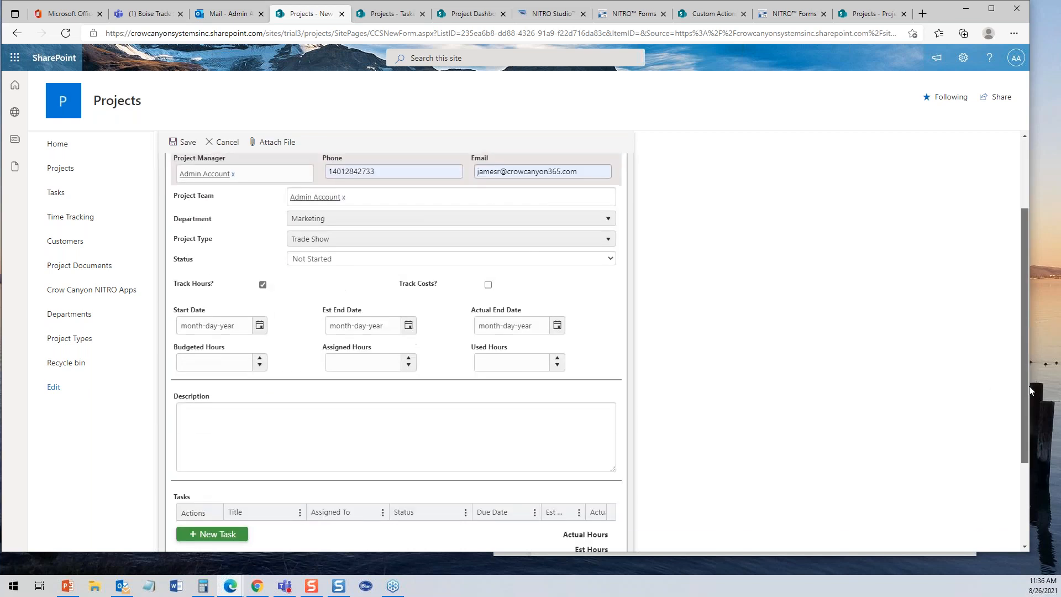
left_click(204, 360)
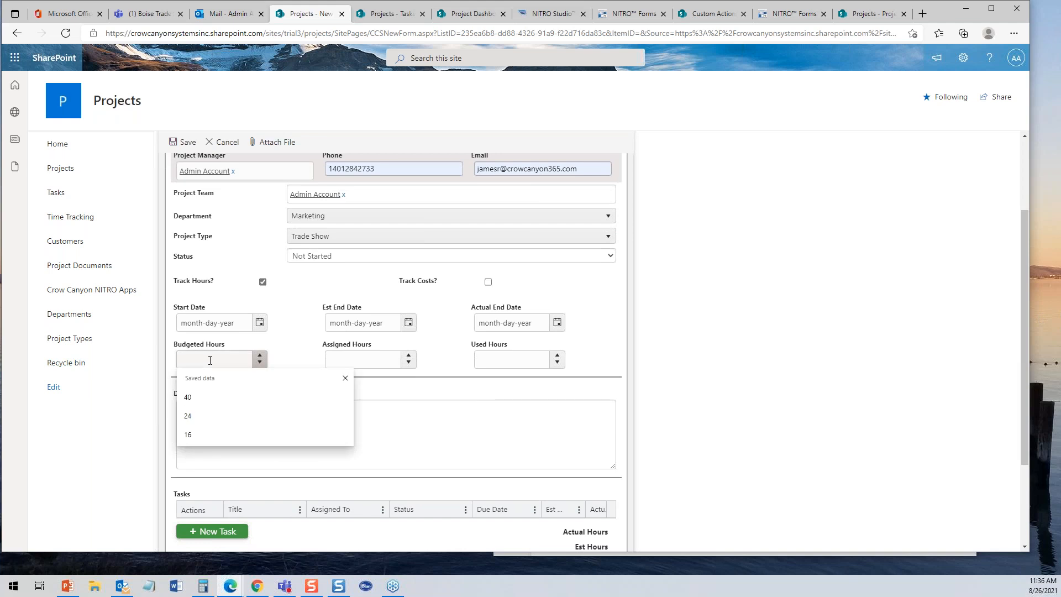
type("40")
left_click(276, 431)
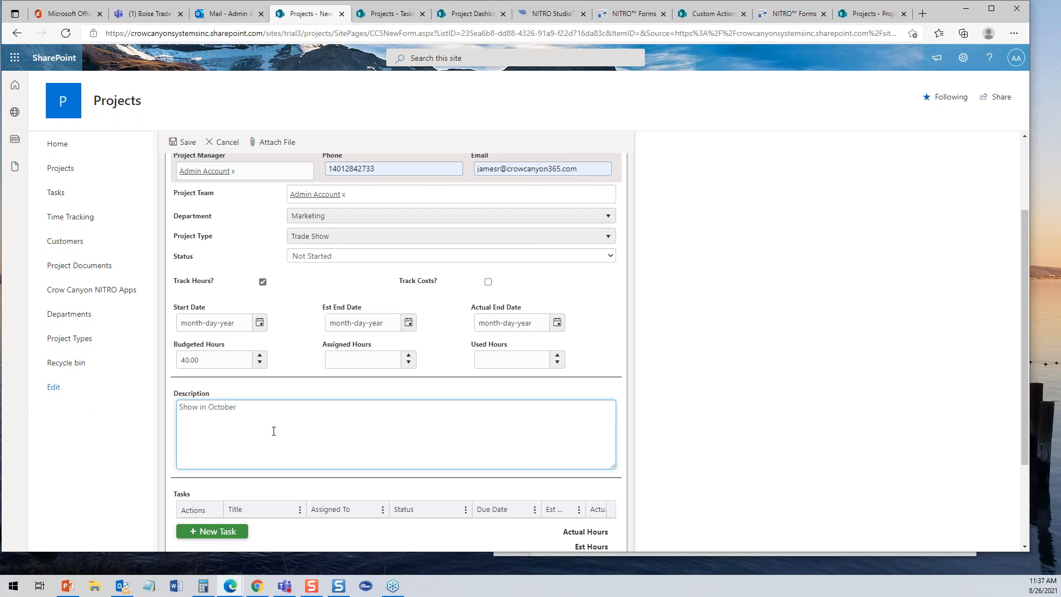
key("BackSpace")
key("BackSpace")
key("BackSpace")
key("BackSpace")
type("Share")
- Set start date 09-15-2021 and estimated end date 10-29-2021, then submit the project for approval
left_click(259, 323)
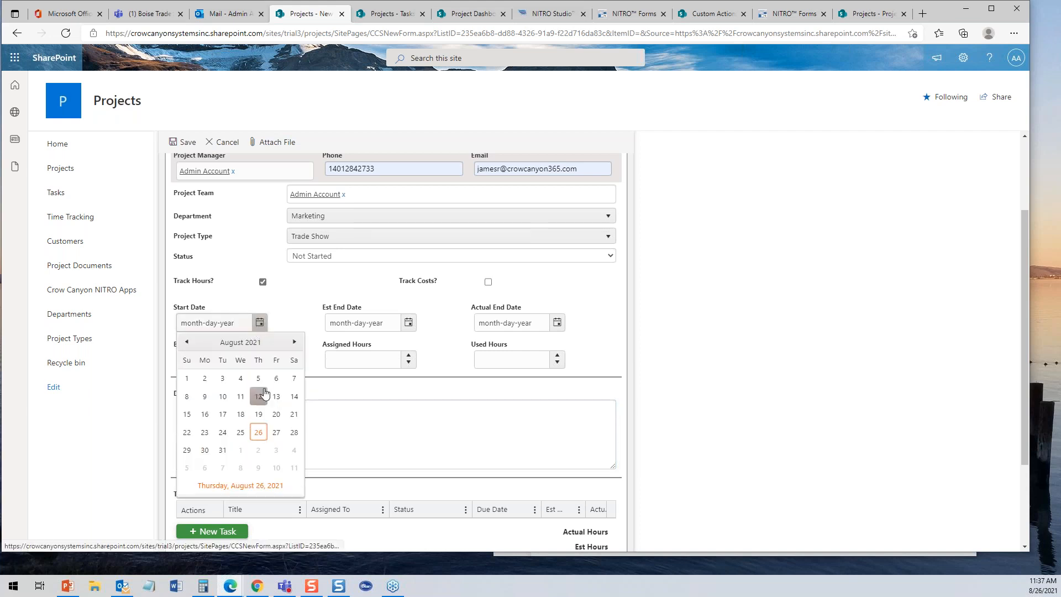
left_click(295, 341)
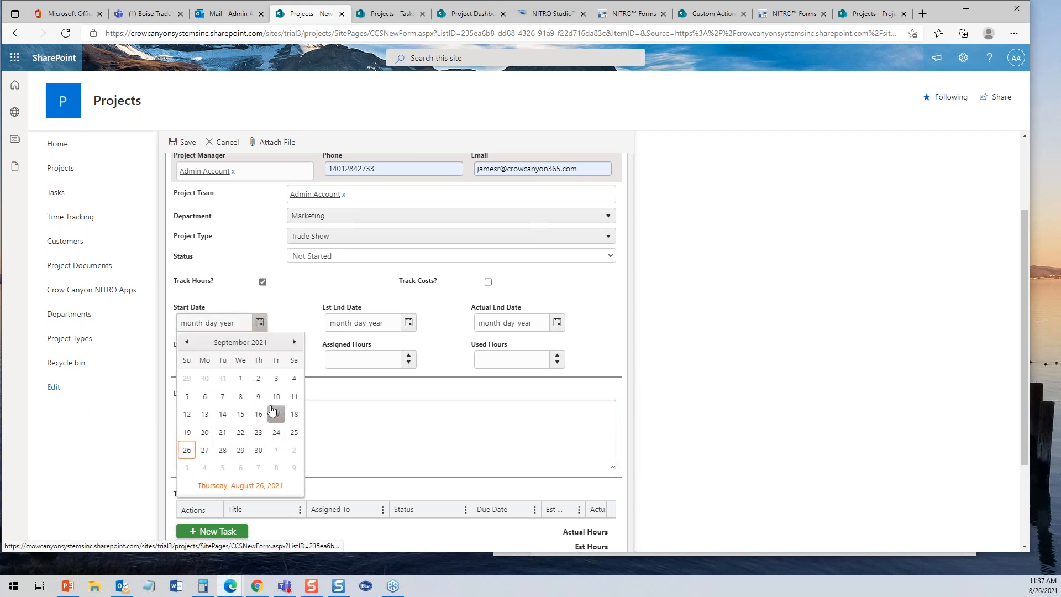
left_click(241, 415)
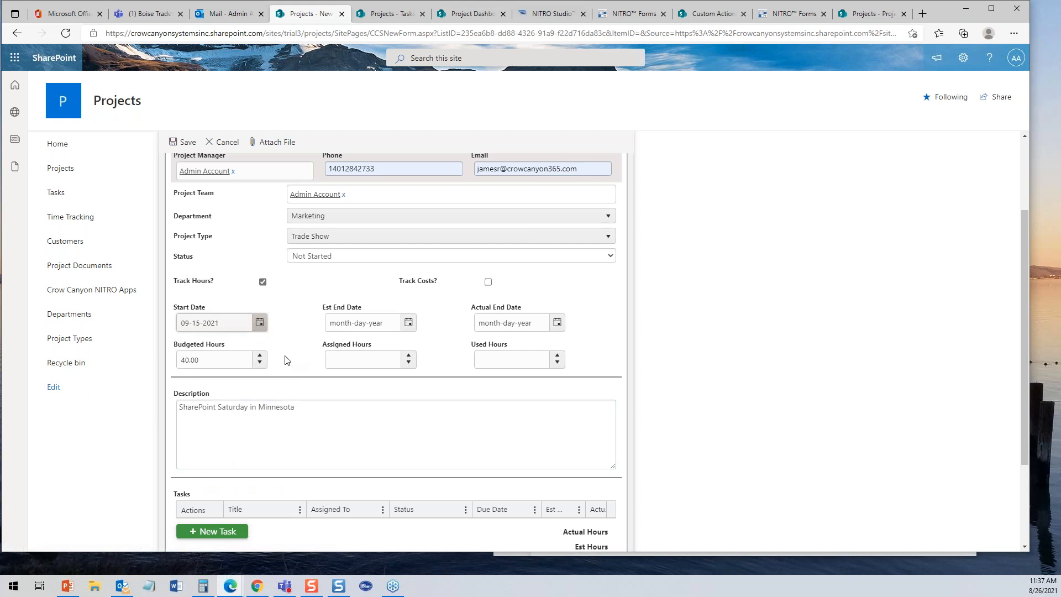
left_click(409, 323)
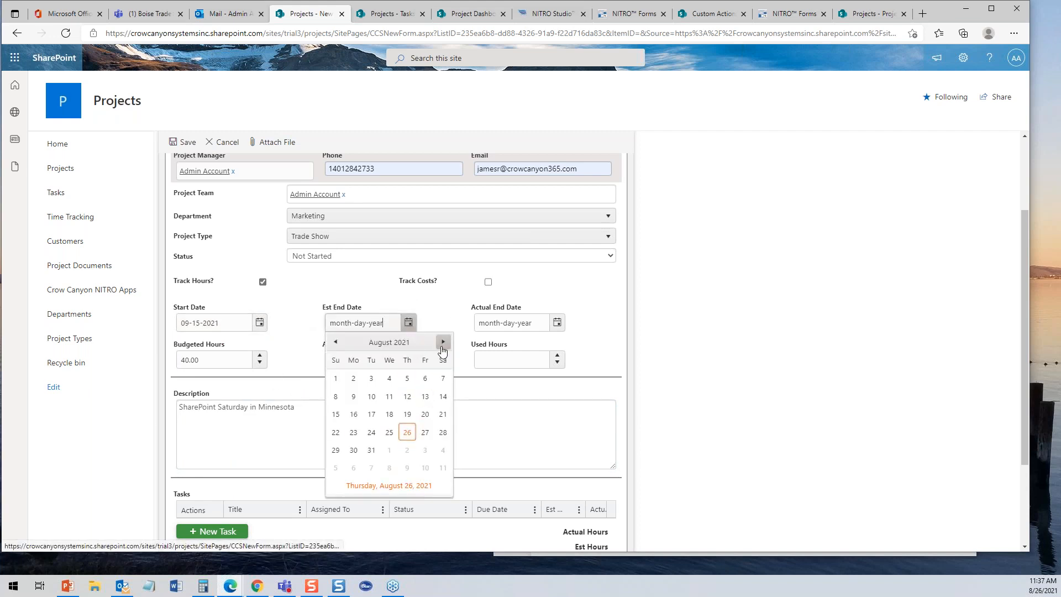
left_click(444, 343)
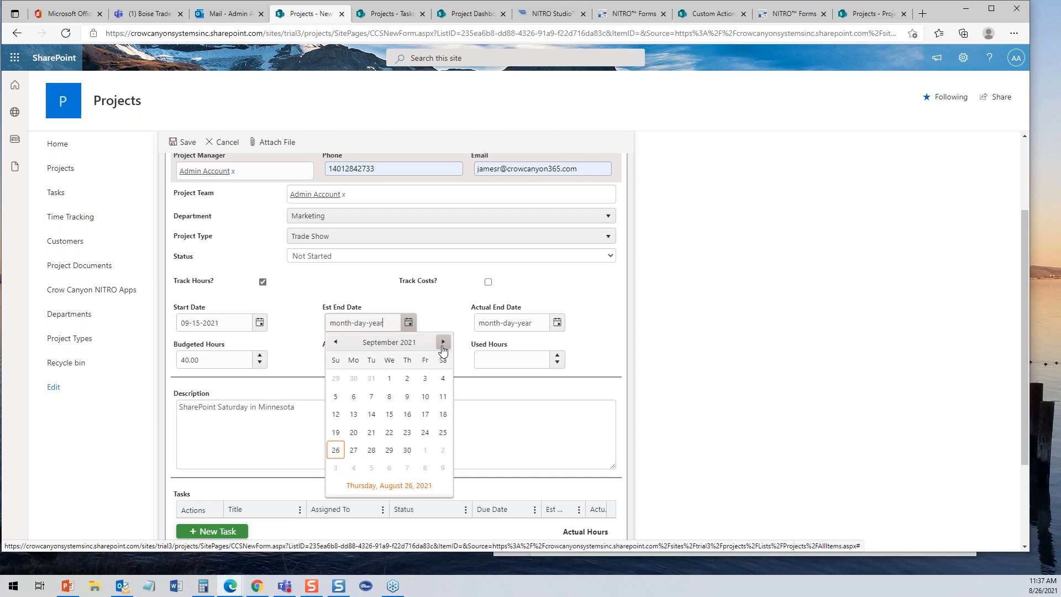
left_click(443, 343)
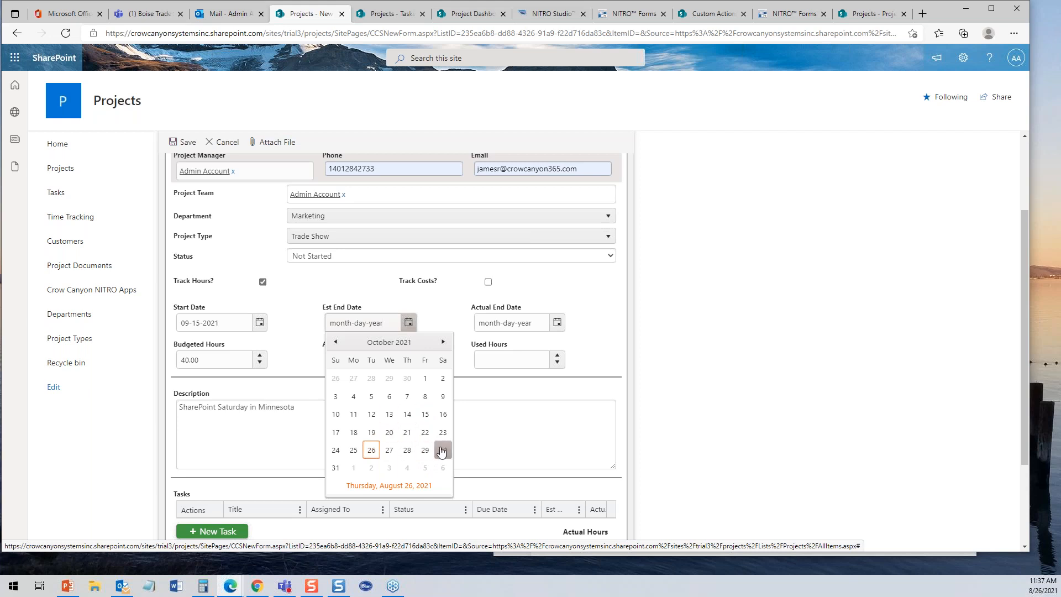
left_click(424, 449)
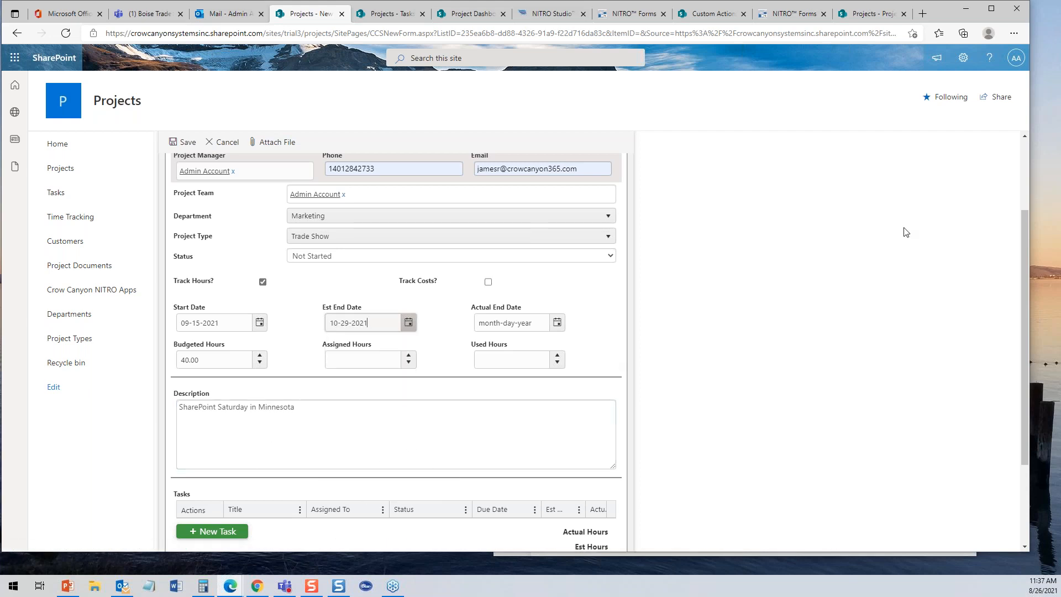
left_click_drag(1023, 224, 1024, 302)
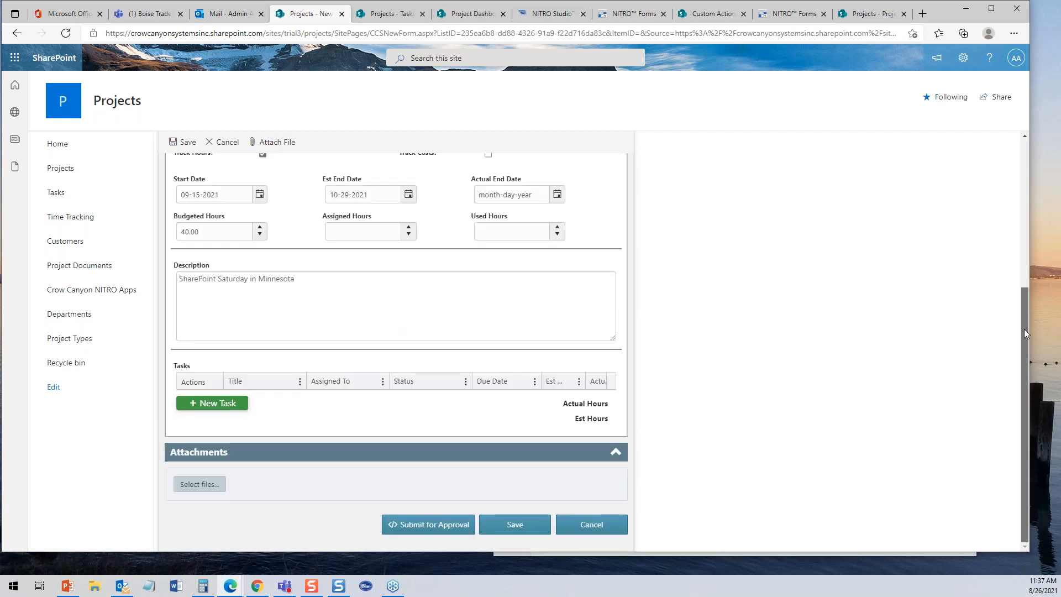
scroll(1011, 324, "up", 1)
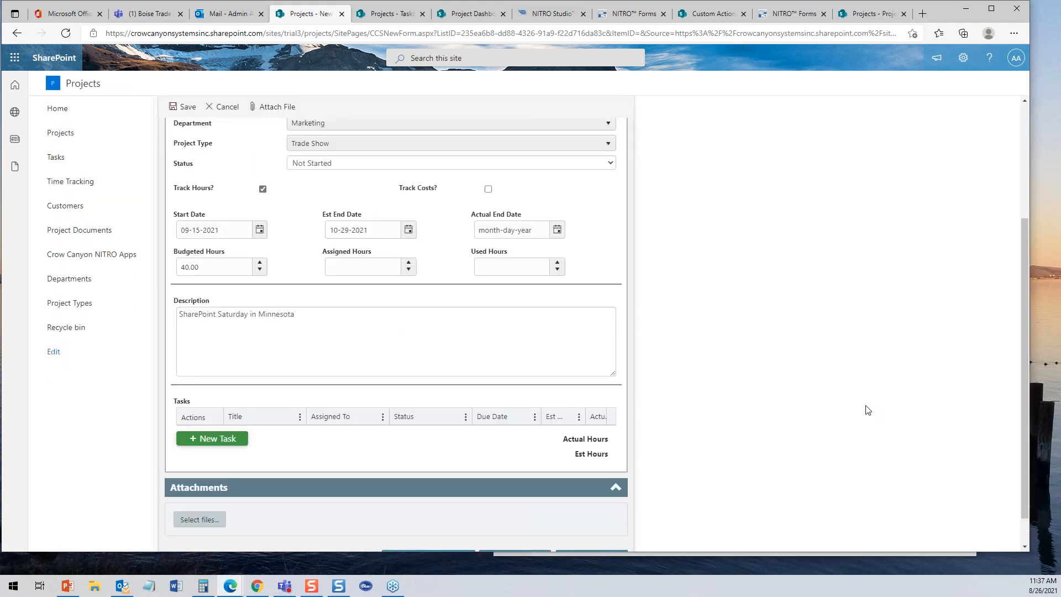
scroll(1021, 362, "down", 1)
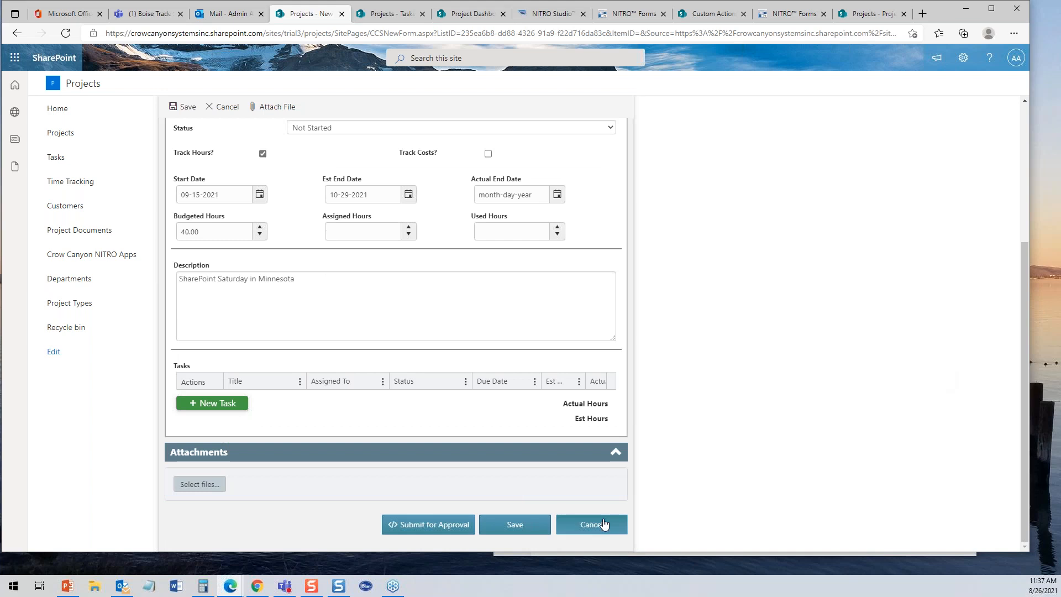
left_click(449, 525)
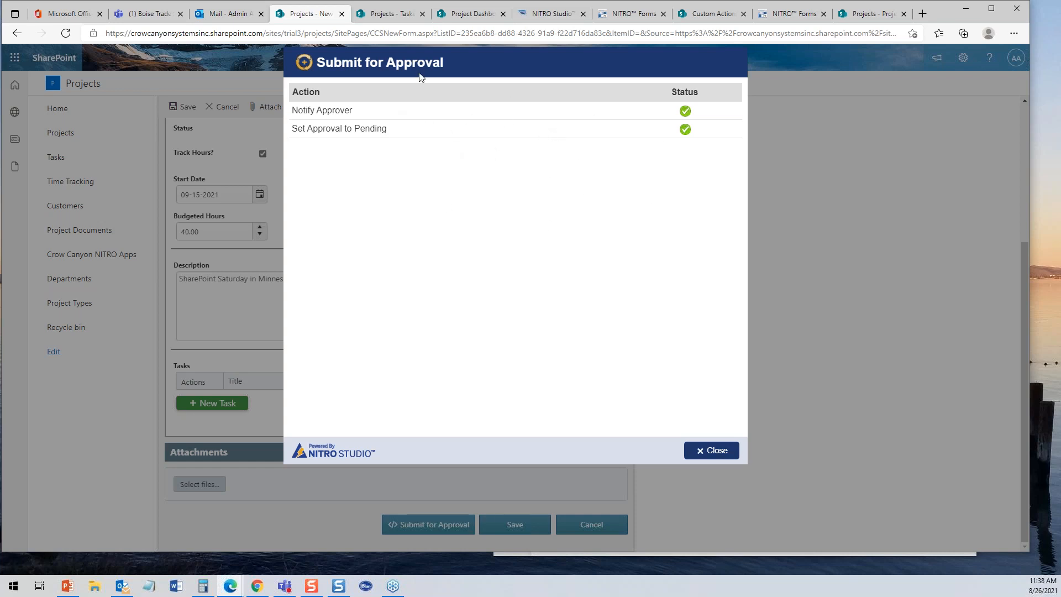
- Close the Submit for Approval results after Notify Approver and Set Approval to Pending complete
left_click(714, 450)
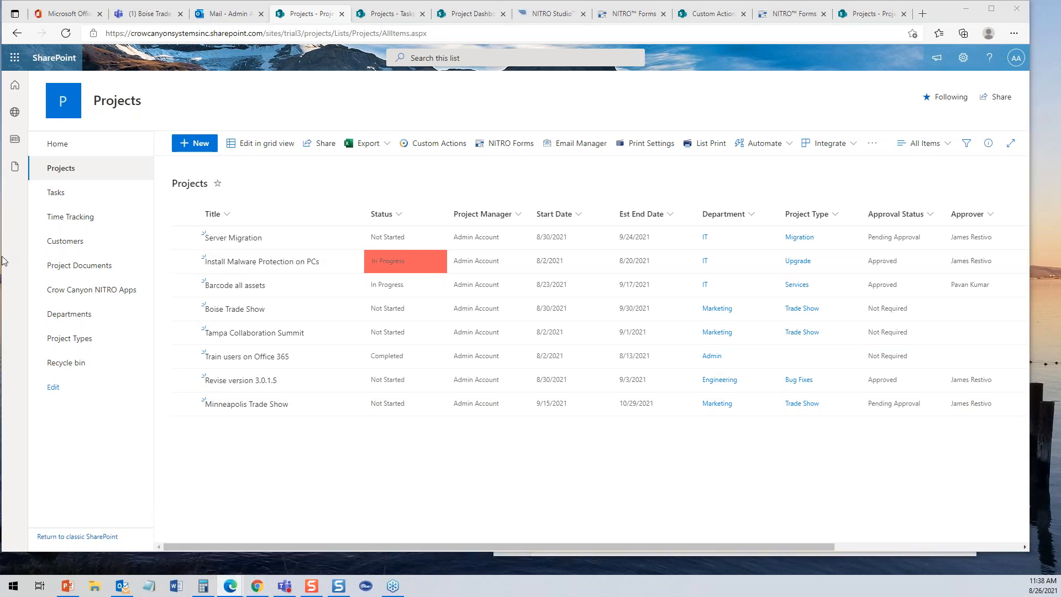
- Bring the approver's Outlook window into view and open the newest New Project Needs Approval email
left_click_drag(0, 33, 460, 30)
left_click(273, 155)
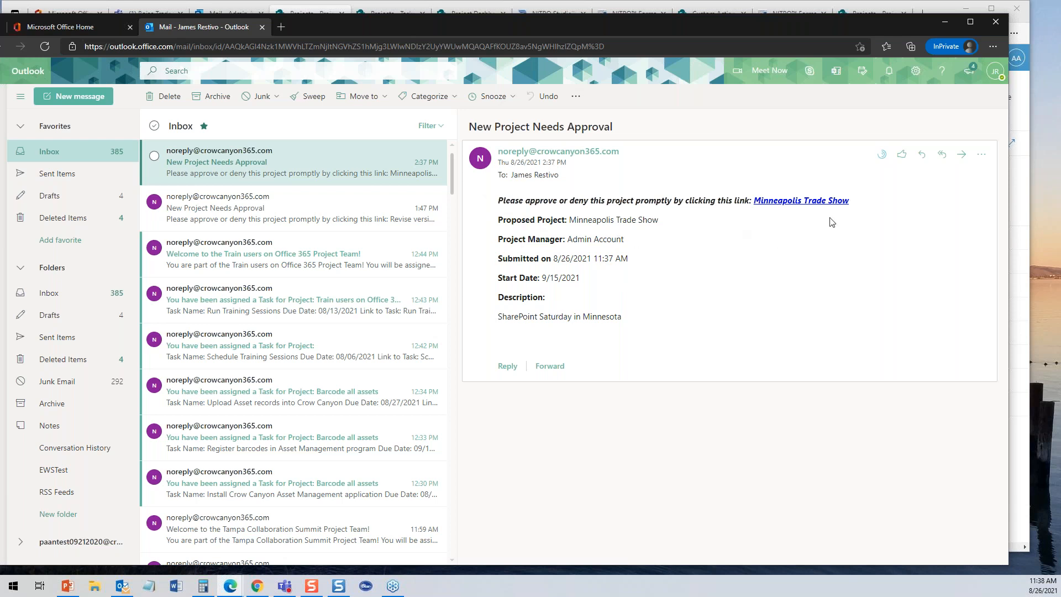
- Follow the Minneapolis Trade Show link in the approval email
left_click(798, 202)
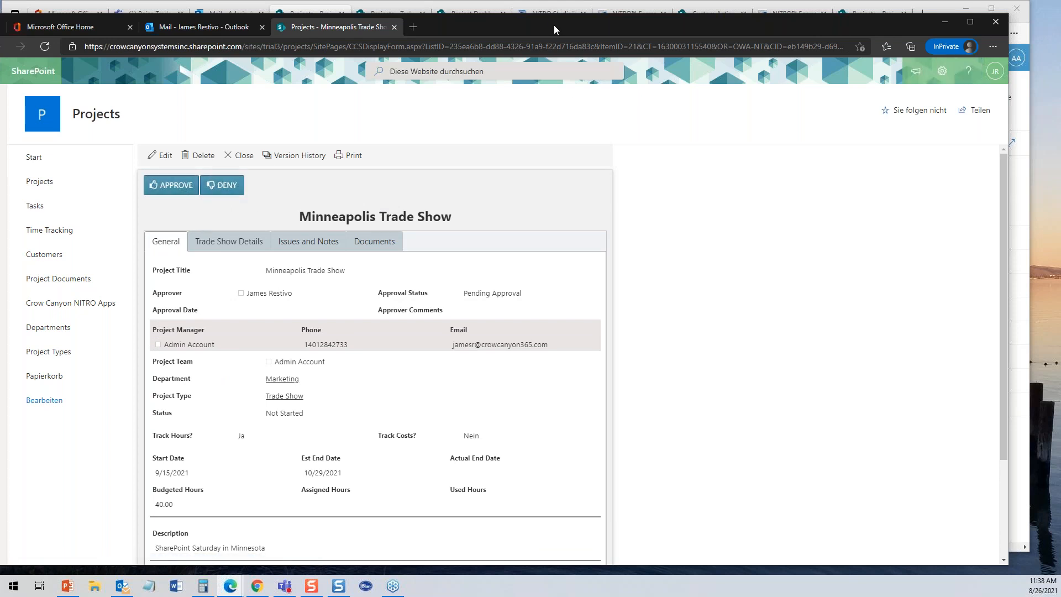
- Open and close Minneapolis Trade Show in the admin list, then run Approve from the approver's form
left_click_drag(531, 26, 0, 56)
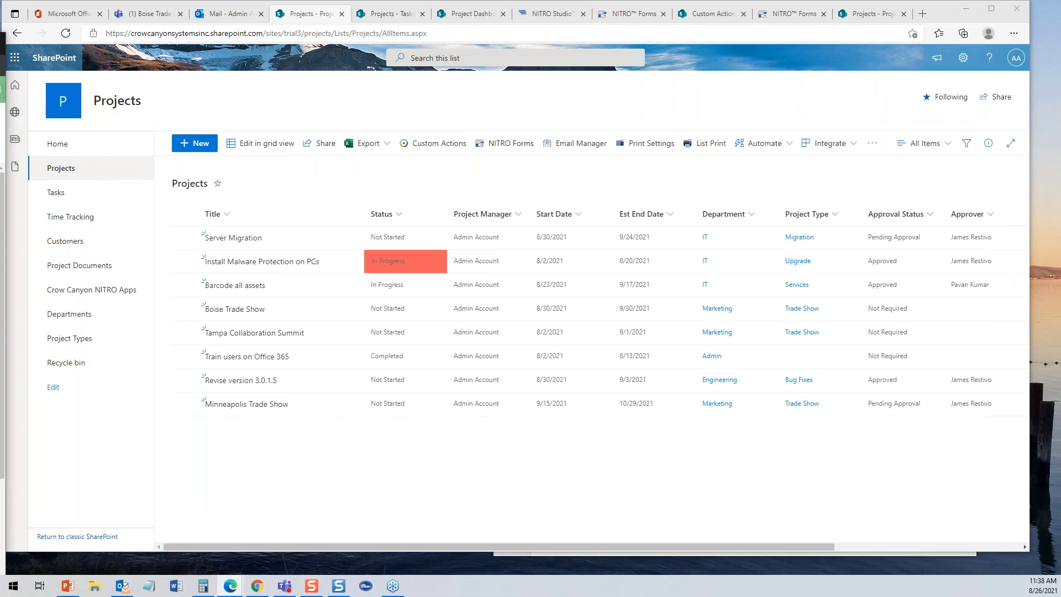
left_click(246, 408)
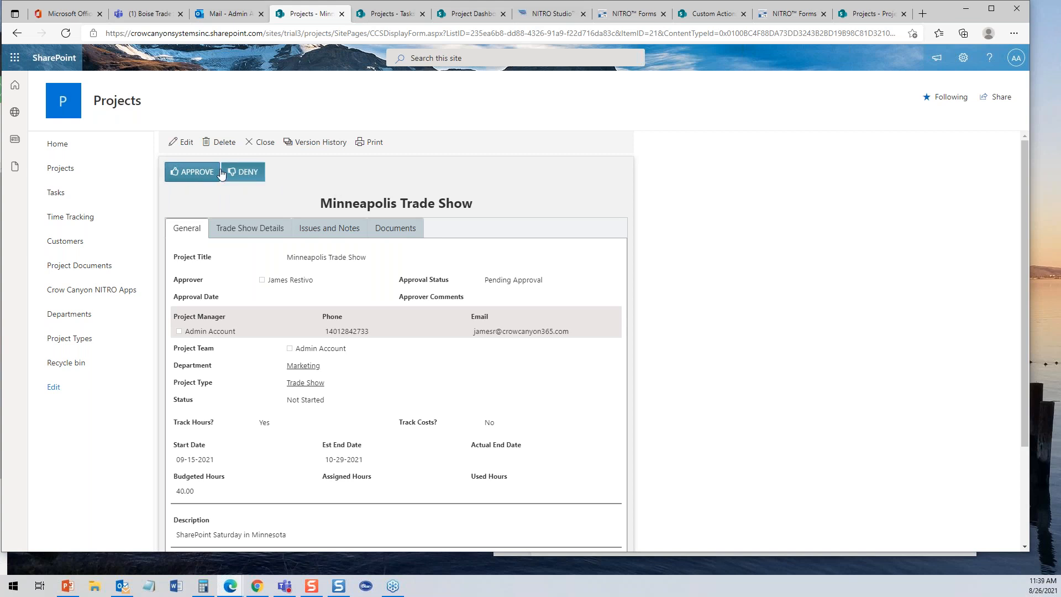
left_click(259, 143)
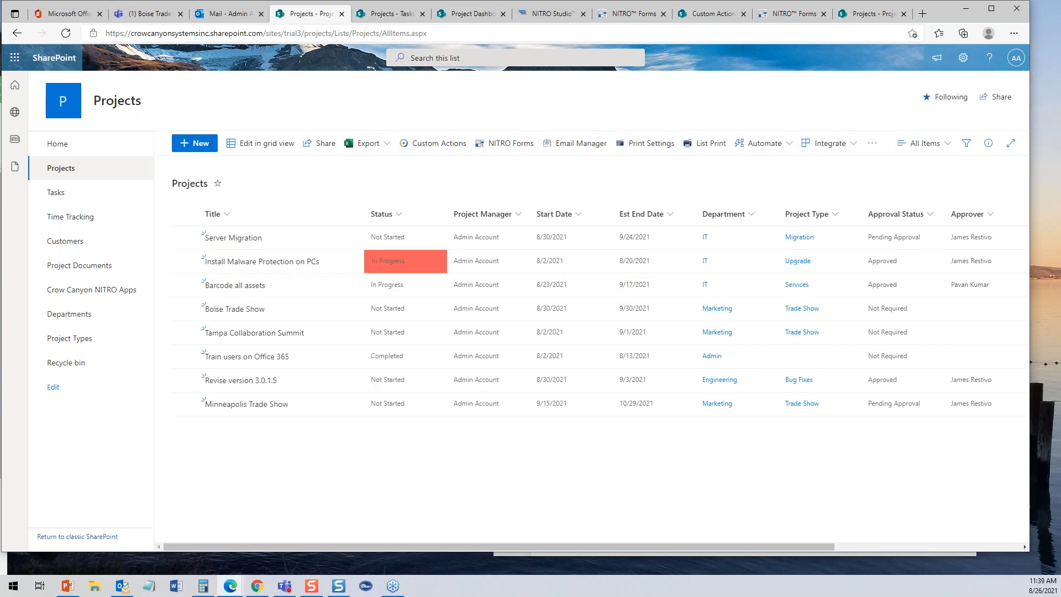
left_click_drag(0, 61, 609, 7)
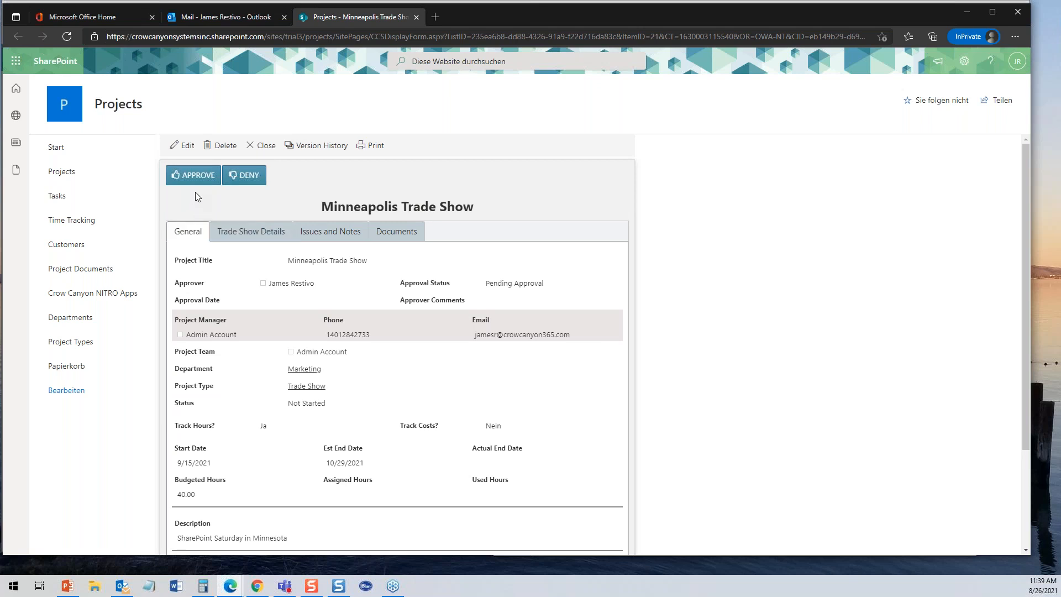
left_click(195, 177)
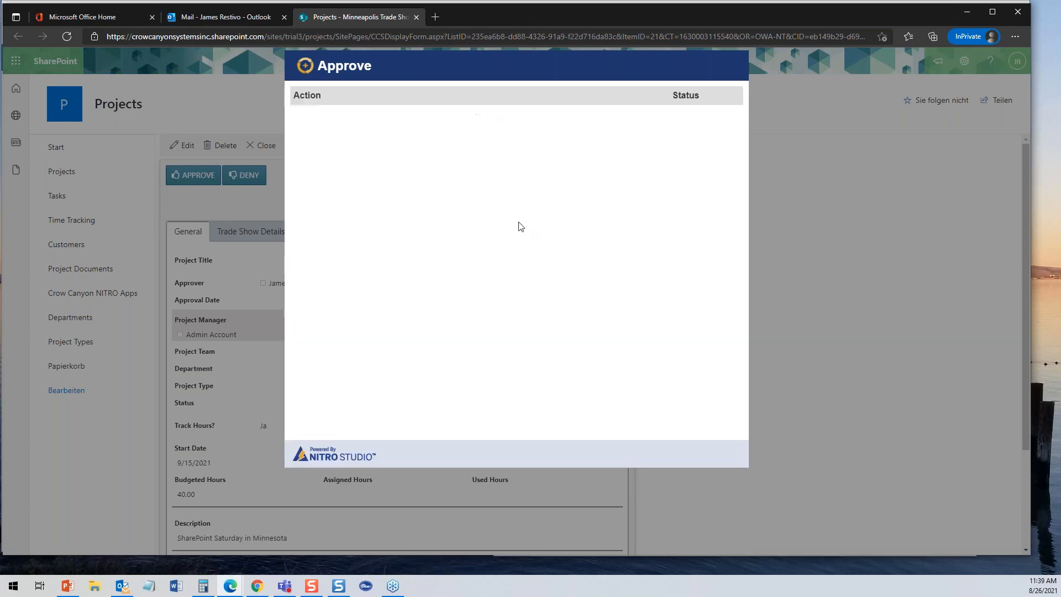
- Approve the project with a comment saying it sounds like a good idea and have fun at the show
left_click(456, 149)
type("SX")
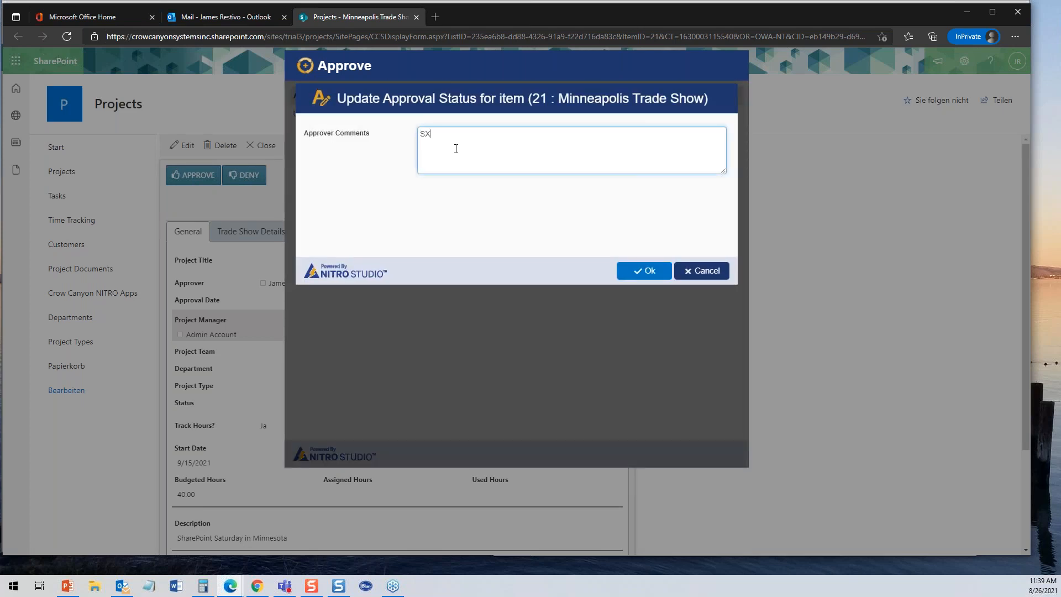
key("BackSpace")
type("ounds like a good ide")
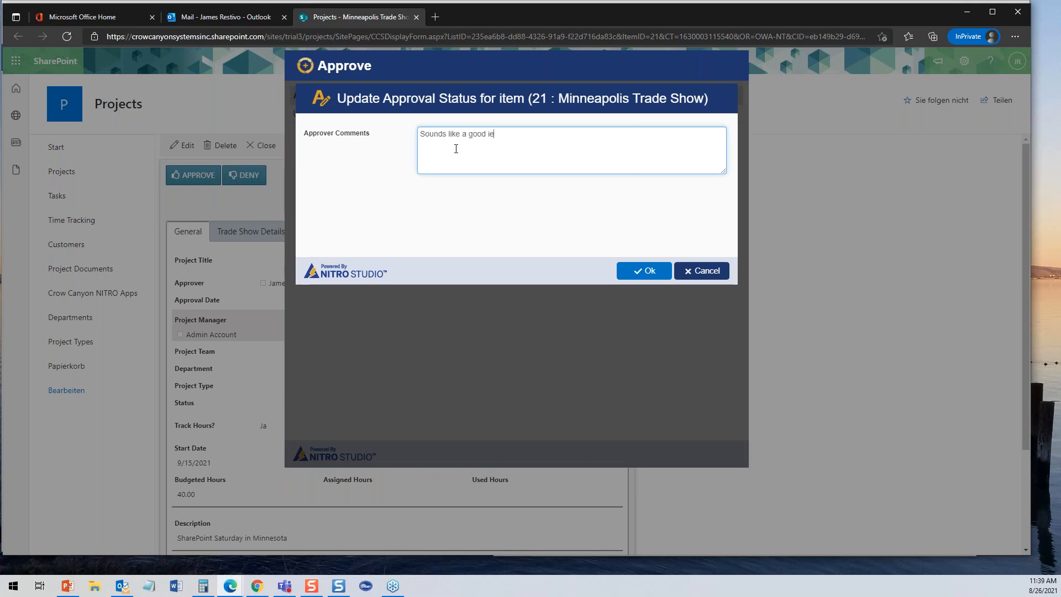
type("a, have fun at the show")
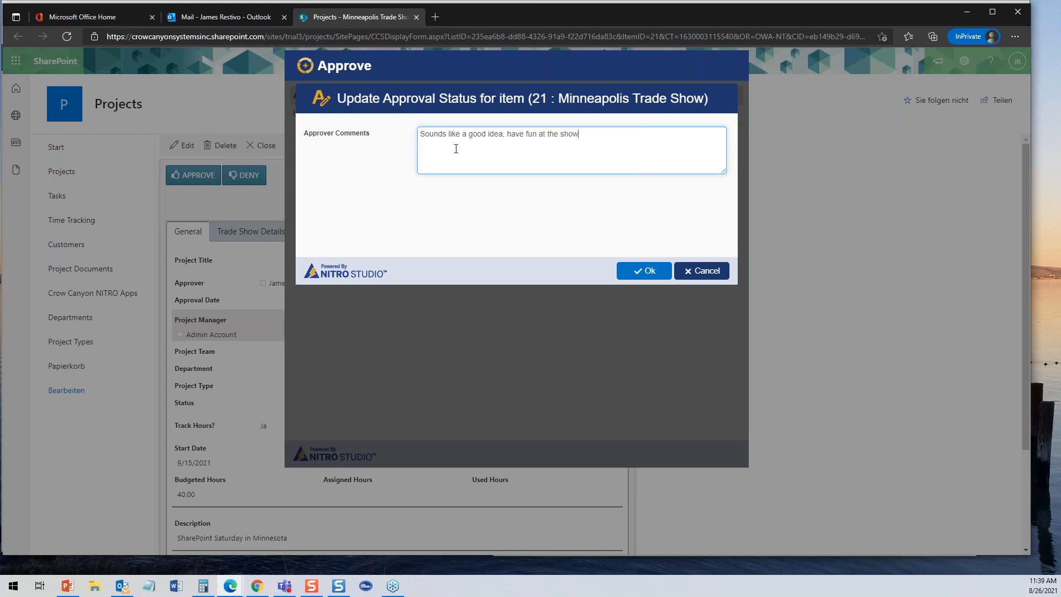
left_click(641, 273)
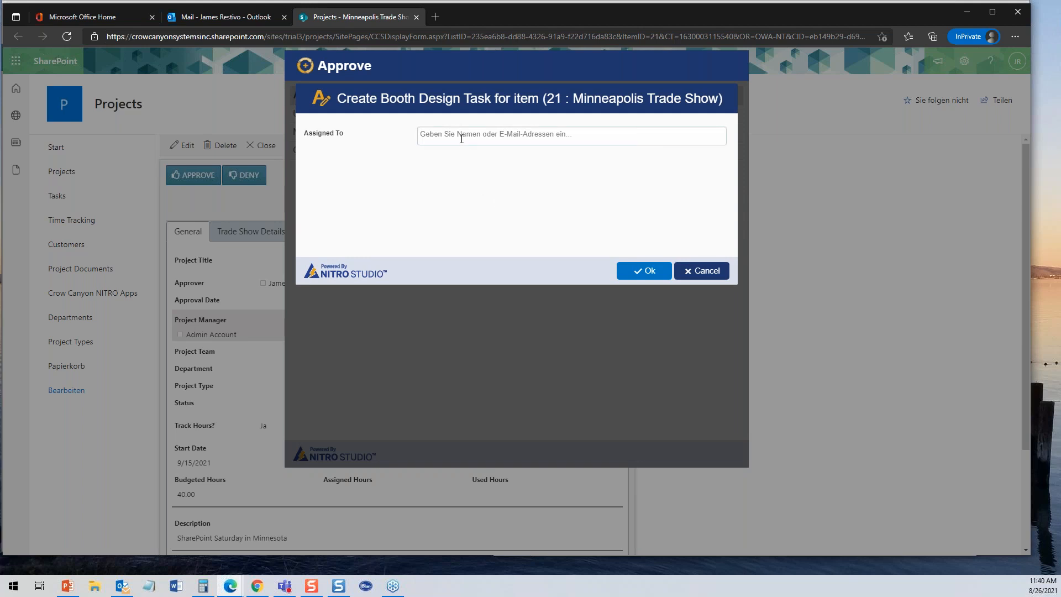
- Assign the Booth Design task to the chosen team member and finish the approval
left_click(461, 134)
type("pau")
key("BackSpace")
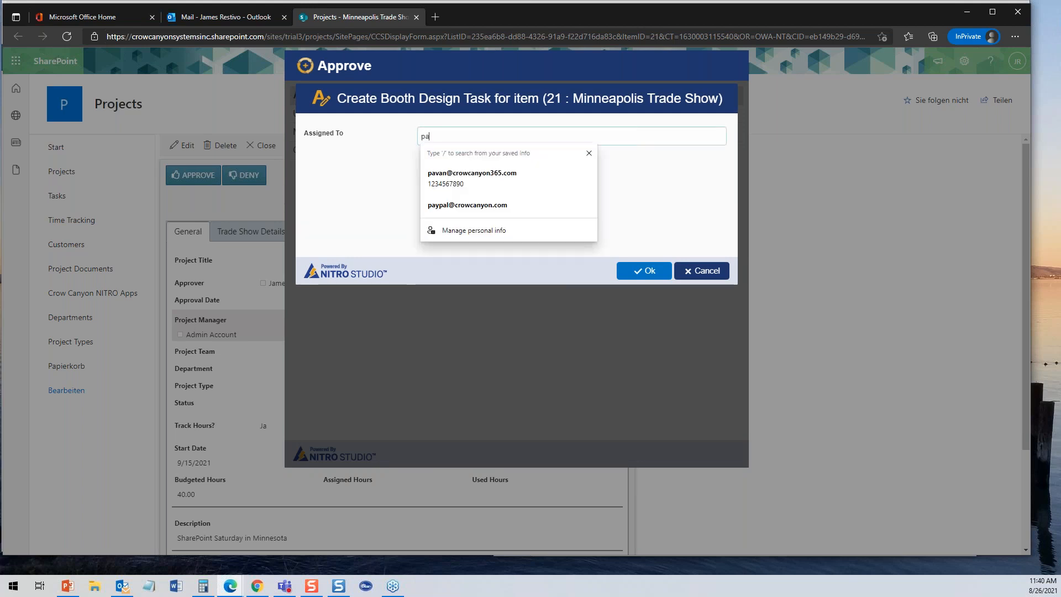
left_click(474, 178)
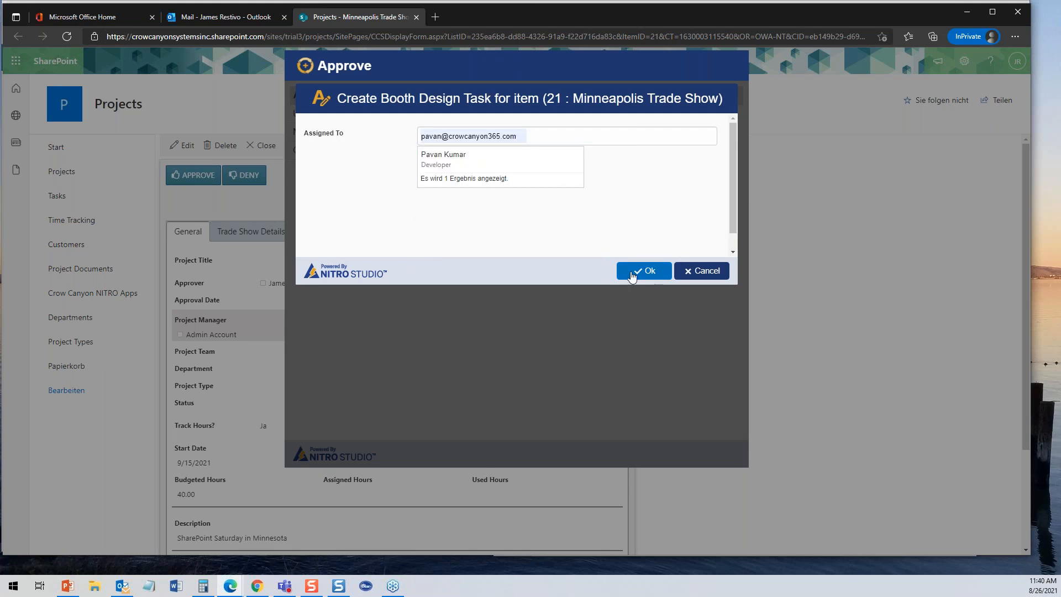
left_click(448, 160)
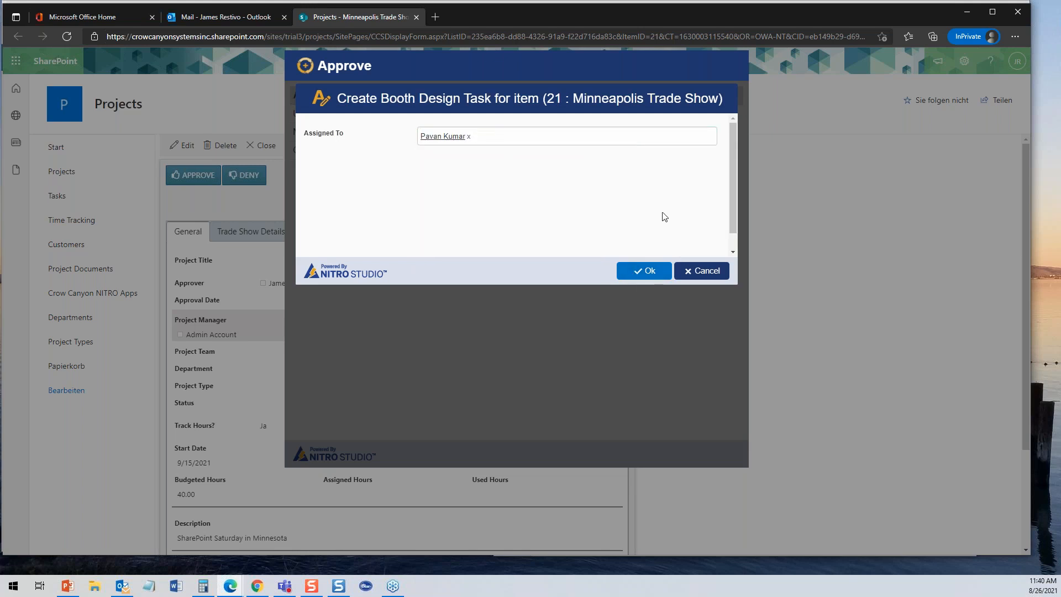
left_click(644, 270)
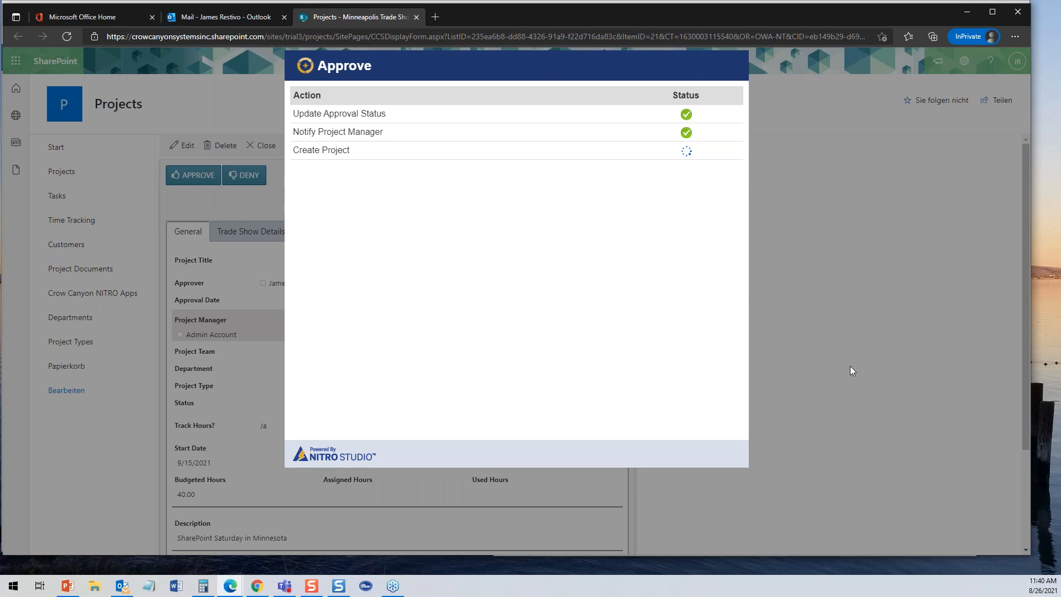
left_click(712, 452)
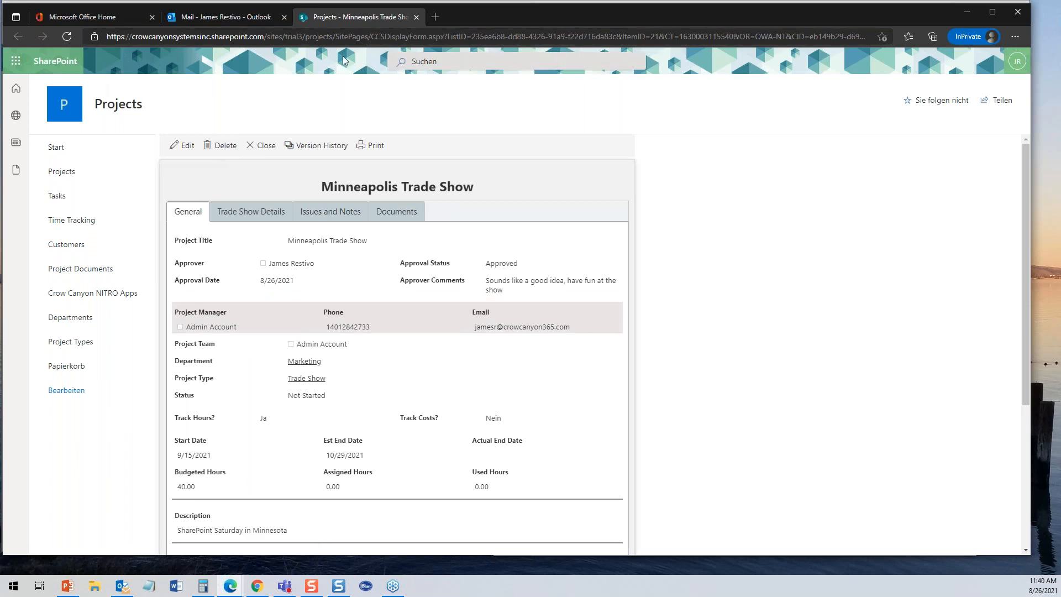
- Return to the full Projects list and reload it in the administrator's browser window
left_click(65, 173)
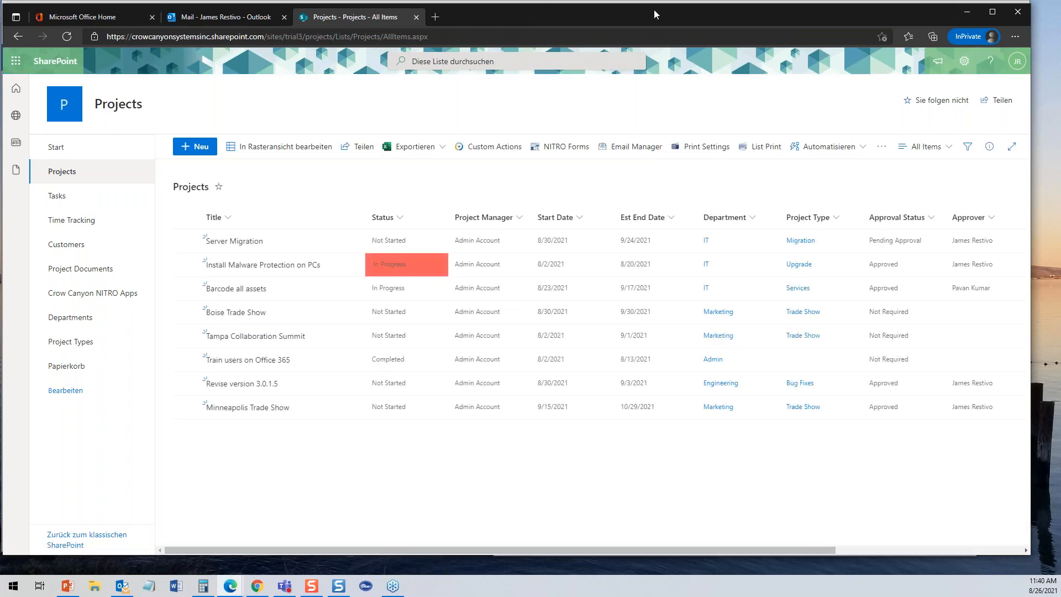
left_click_drag(628, 12, 0, 20)
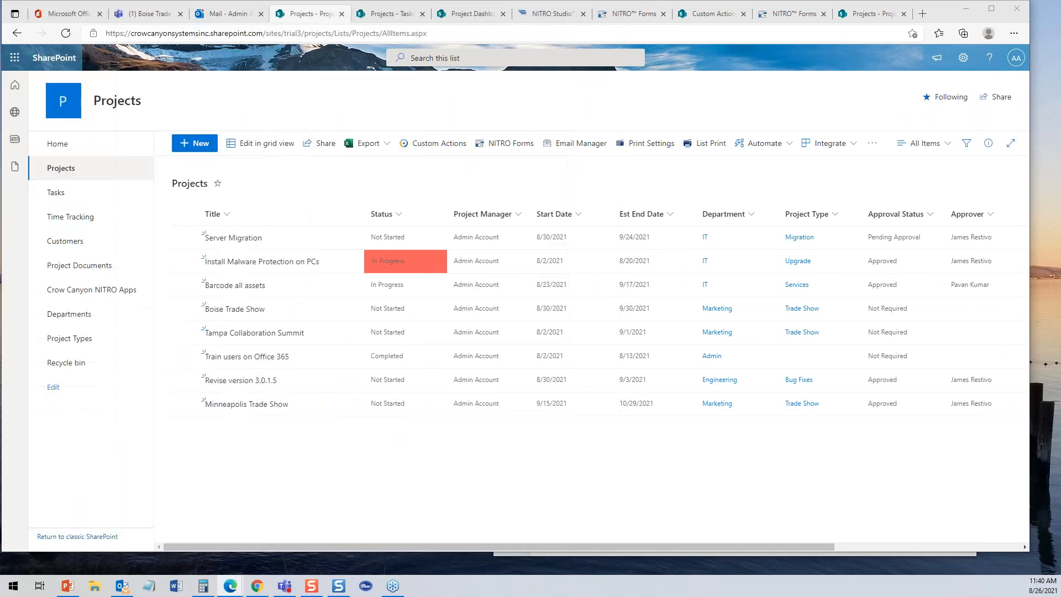
left_click(65, 34)
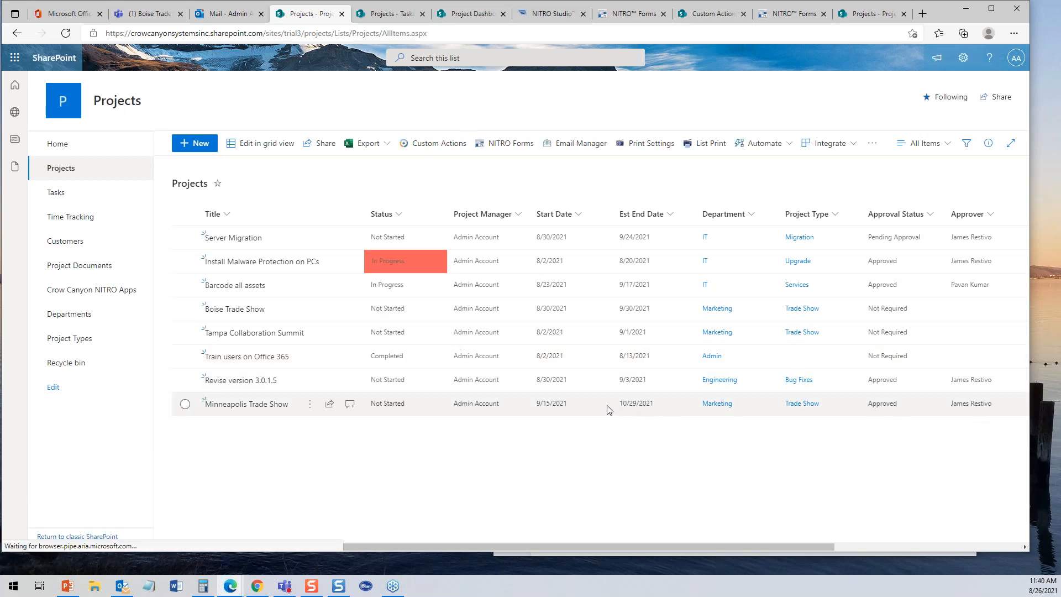
left_click(147, 17)
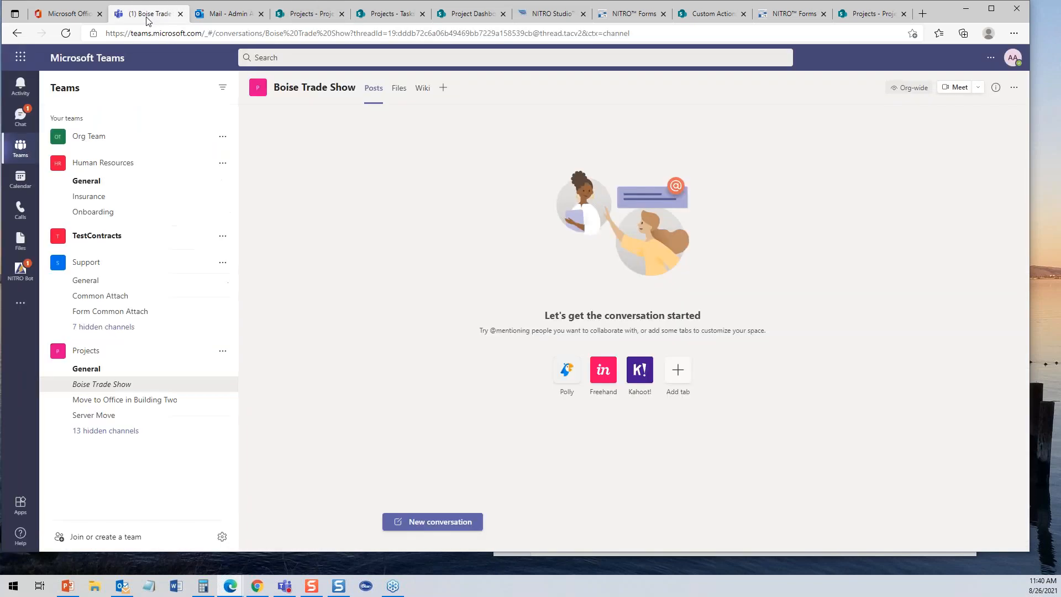
- Unhide and open the Minneapolis Trade Show channel among the Projects team's hidden channels
left_click(126, 432)
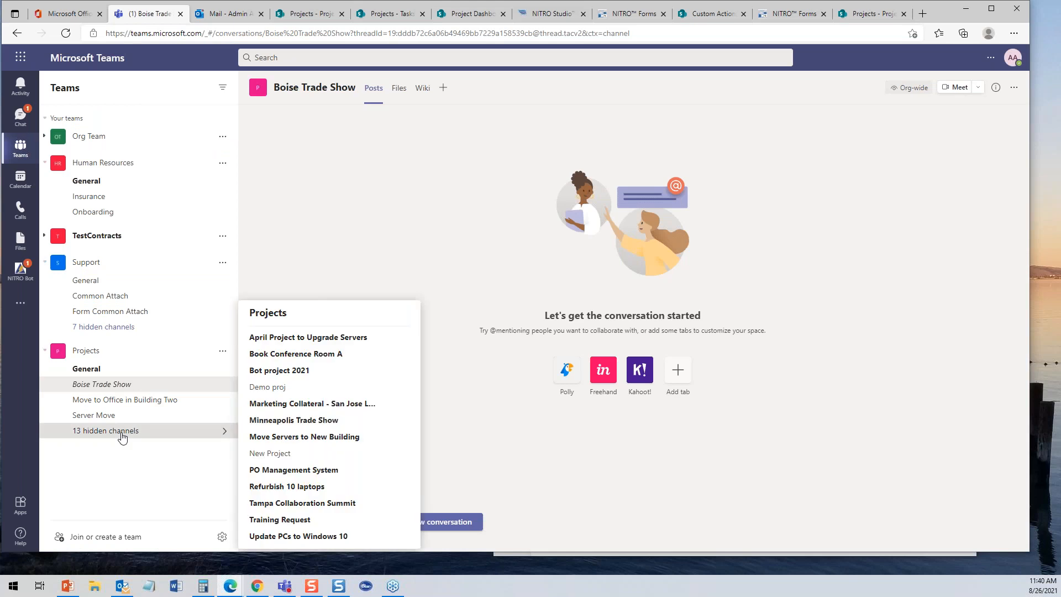
left_click(269, 425)
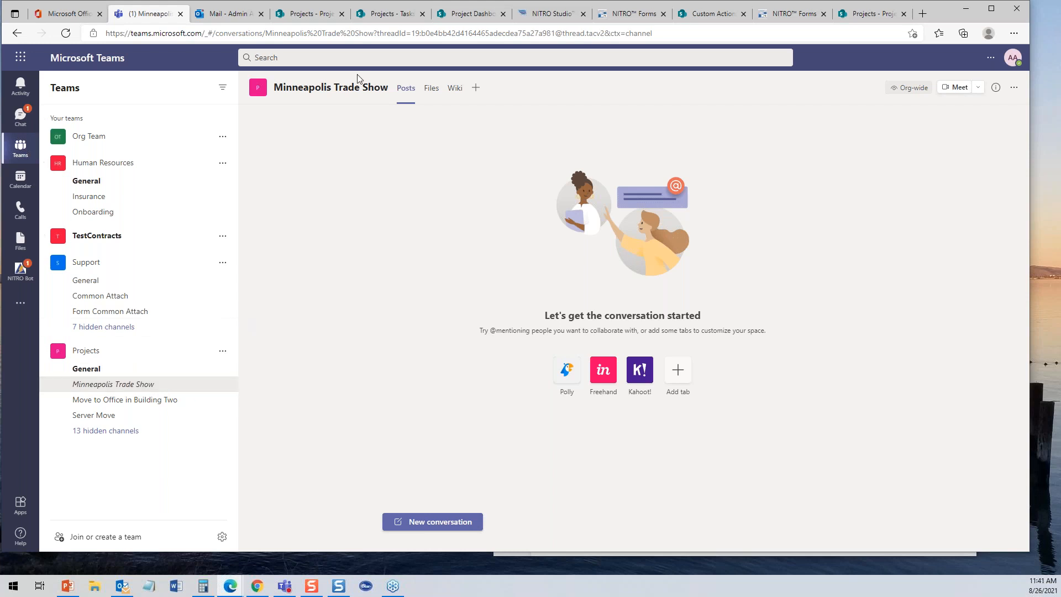
- Open the Minneapolis Trade Show project to view its Tasks grid, then bring the assignee's Outlook inbox onscreen
left_click(323, 19)
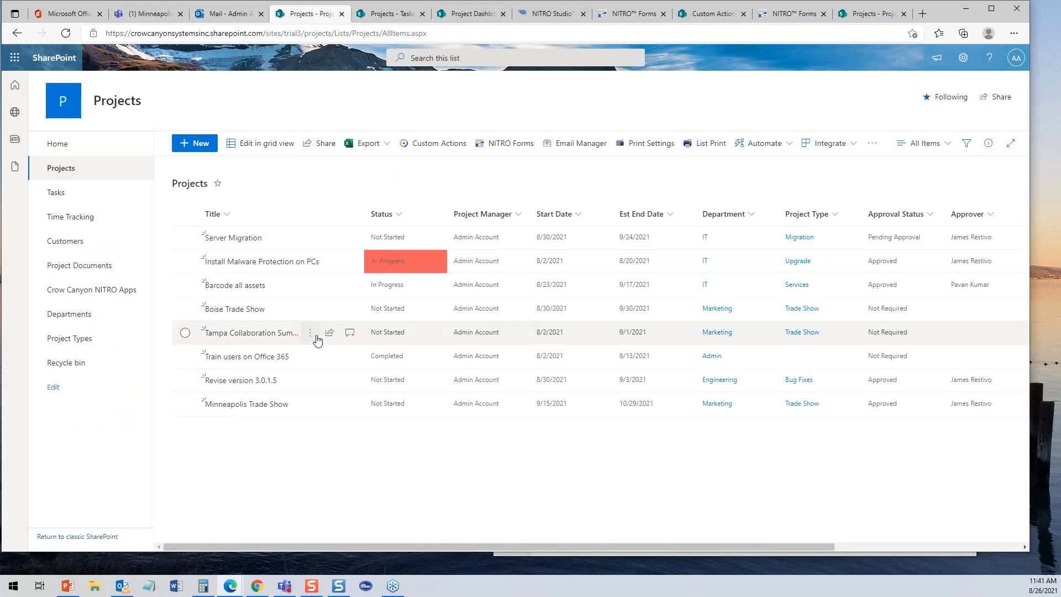
left_click(261, 406)
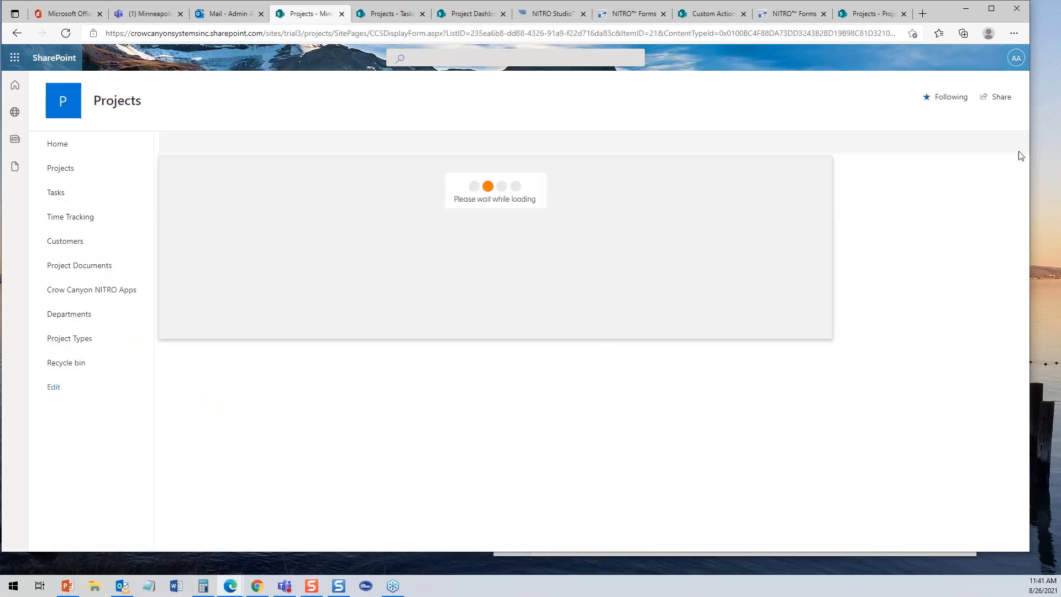
left_click_drag(1022, 141, 1024, 278)
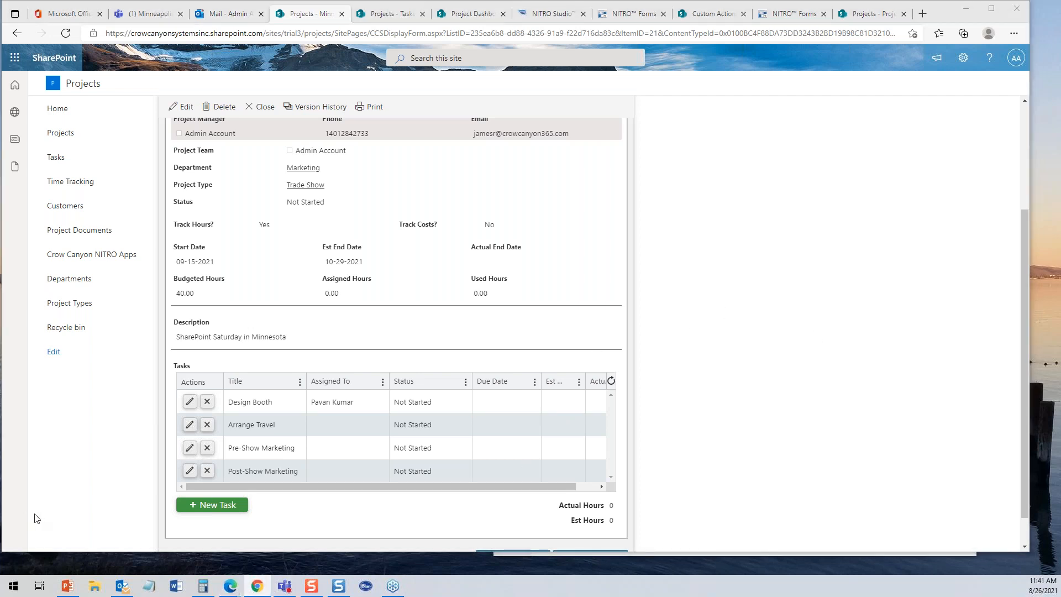
left_click_drag(0, 35, 585, 15)
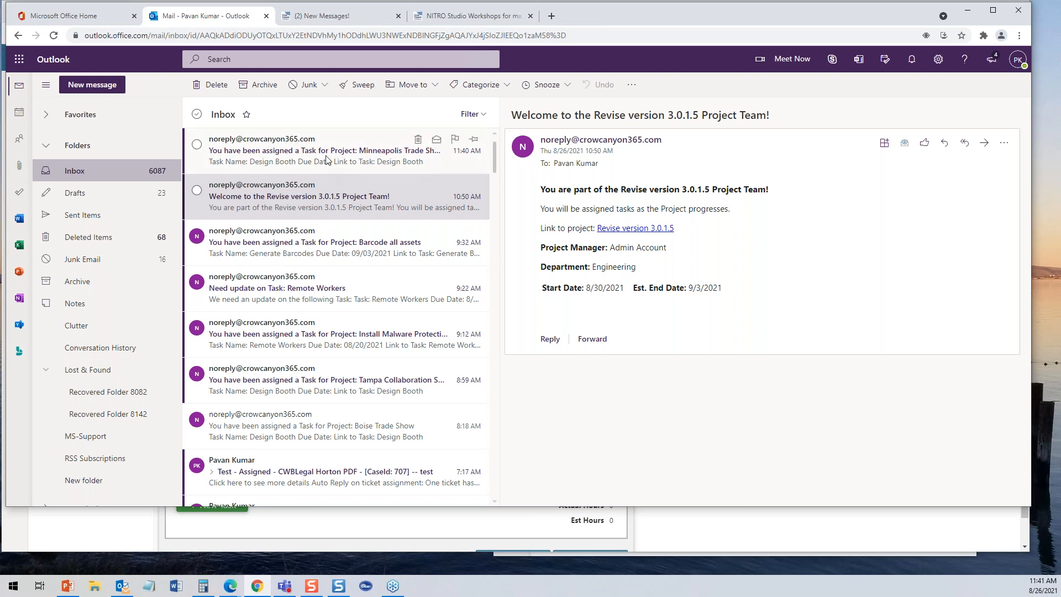
- Read the booth design assignment email, then the admin's Minneapolis Trade Show approval and welcome emails
left_click(326, 160)
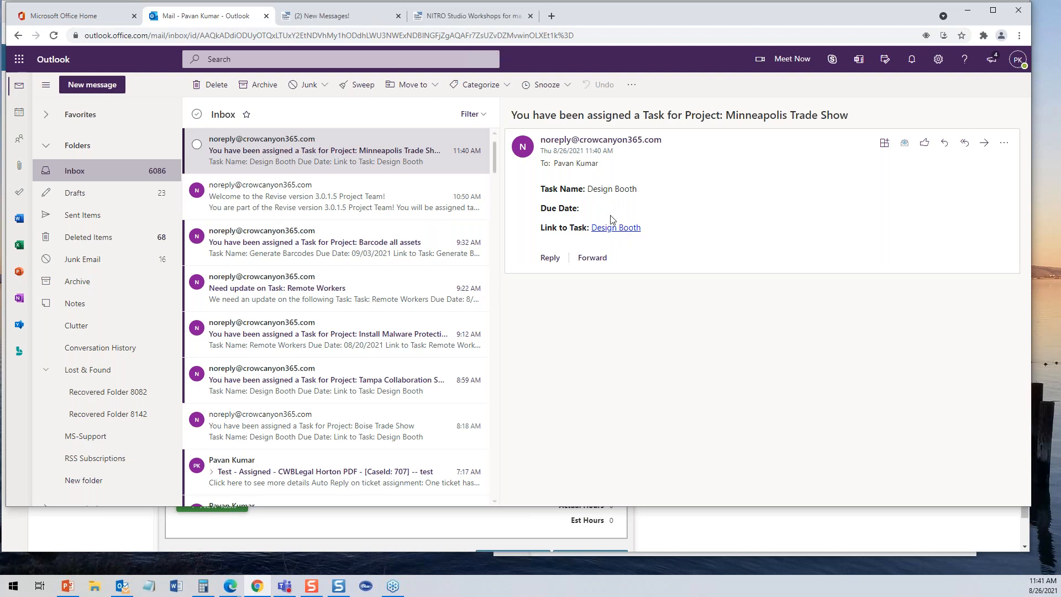
left_click_drag(706, 17, 0, 77)
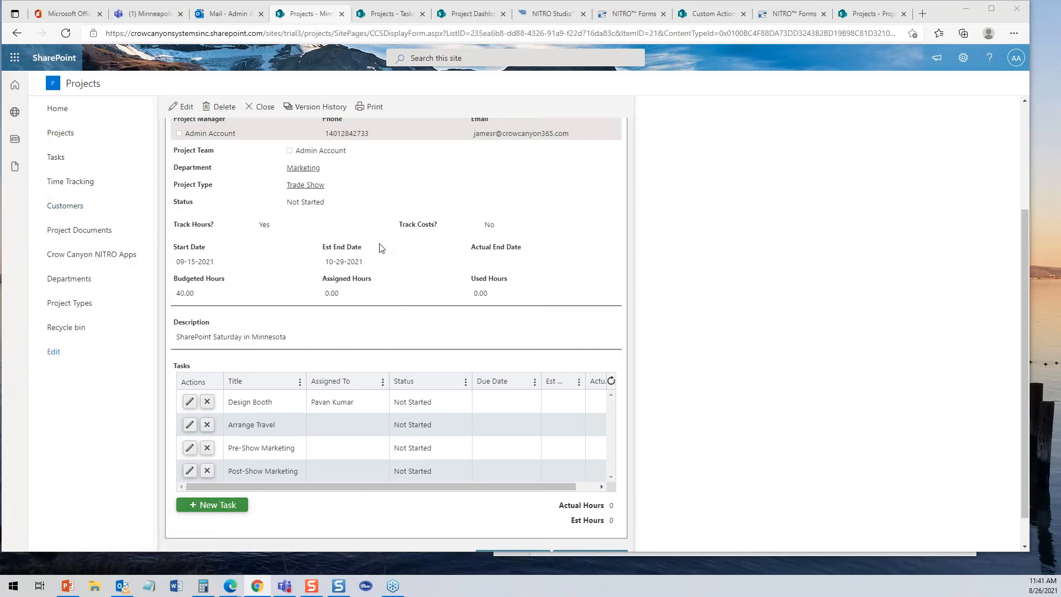
left_click(219, 14)
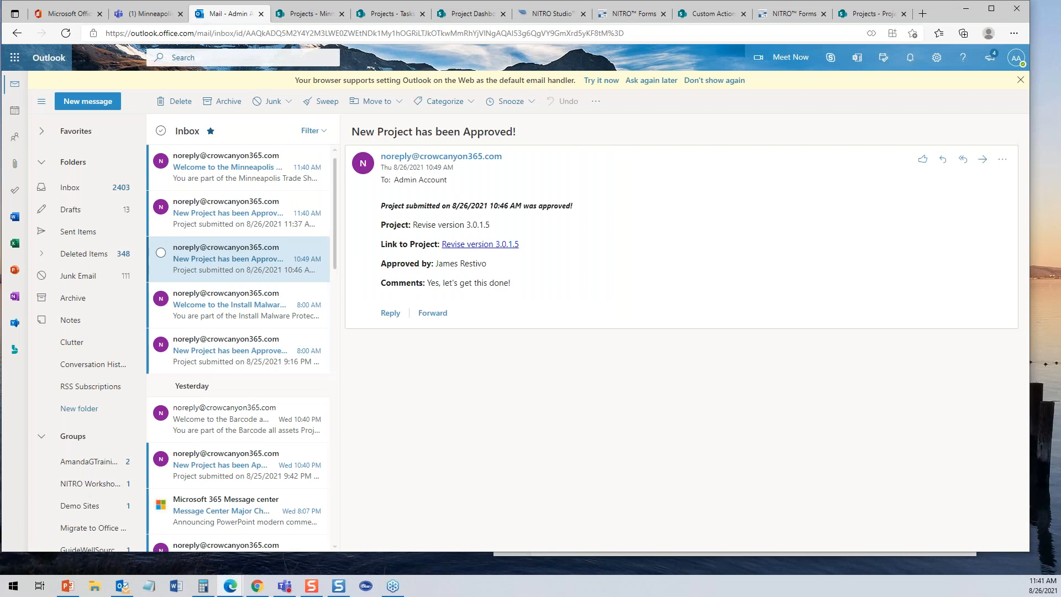
left_click(246, 164)
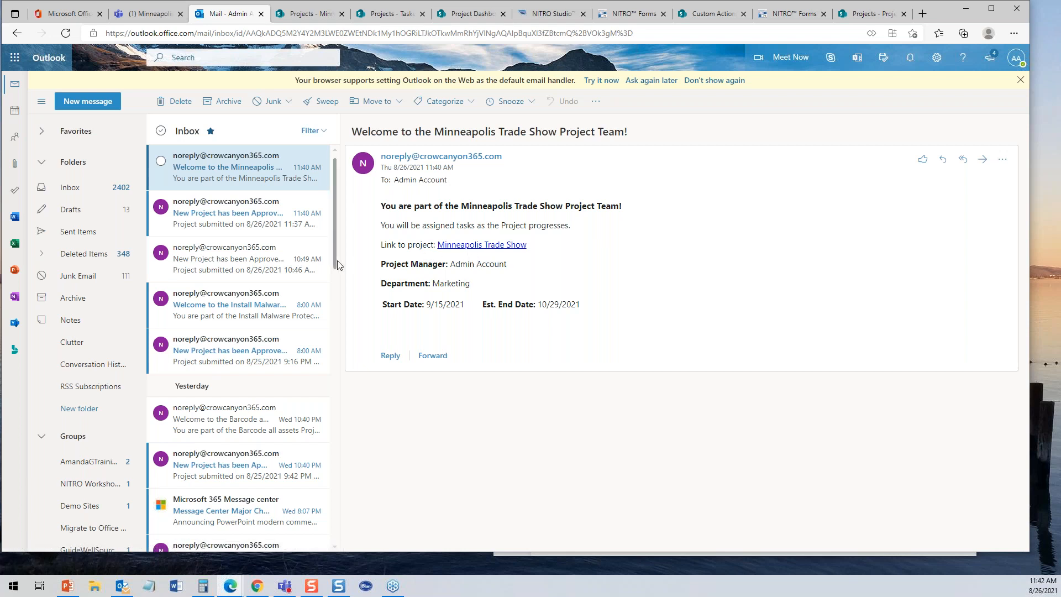
left_click(241, 216)
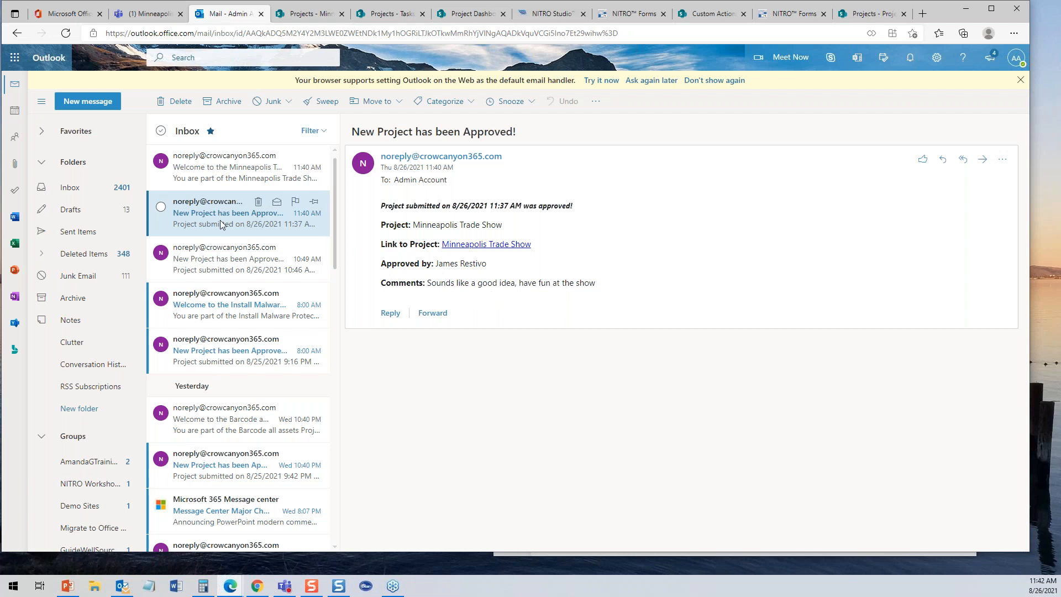
left_click(214, 184)
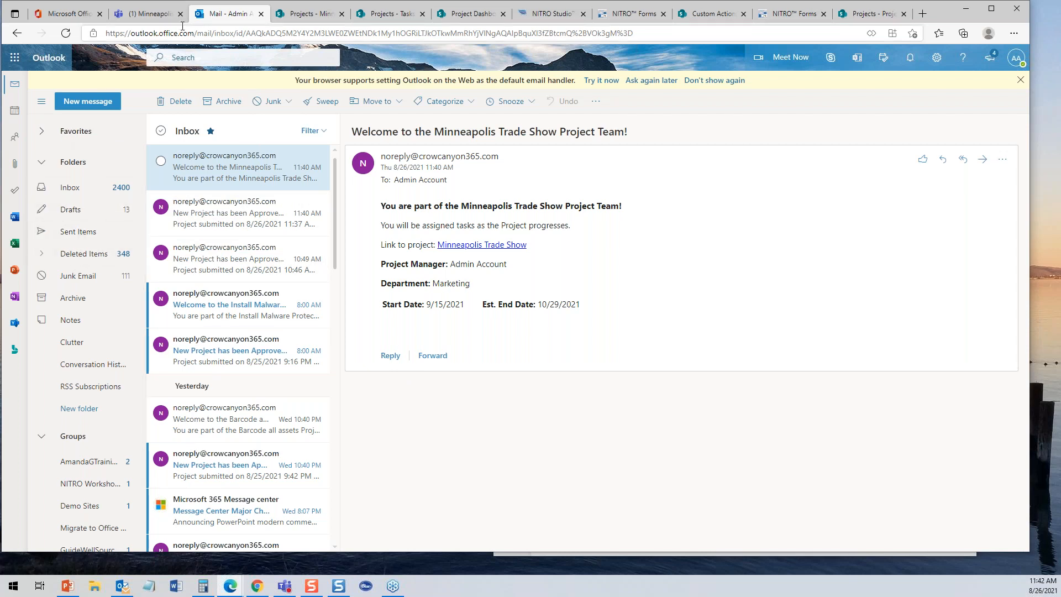
- Close the Minneapolis Trade Show project form and open the Barcode all assets project
left_click(300, 15)
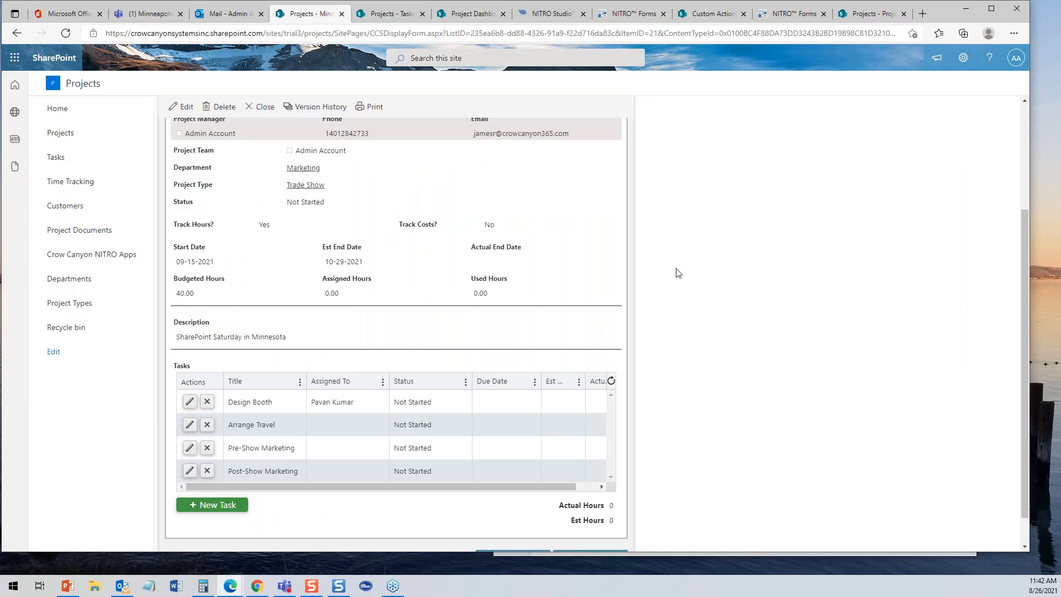
left_click_drag(1019, 343, 1038, 456)
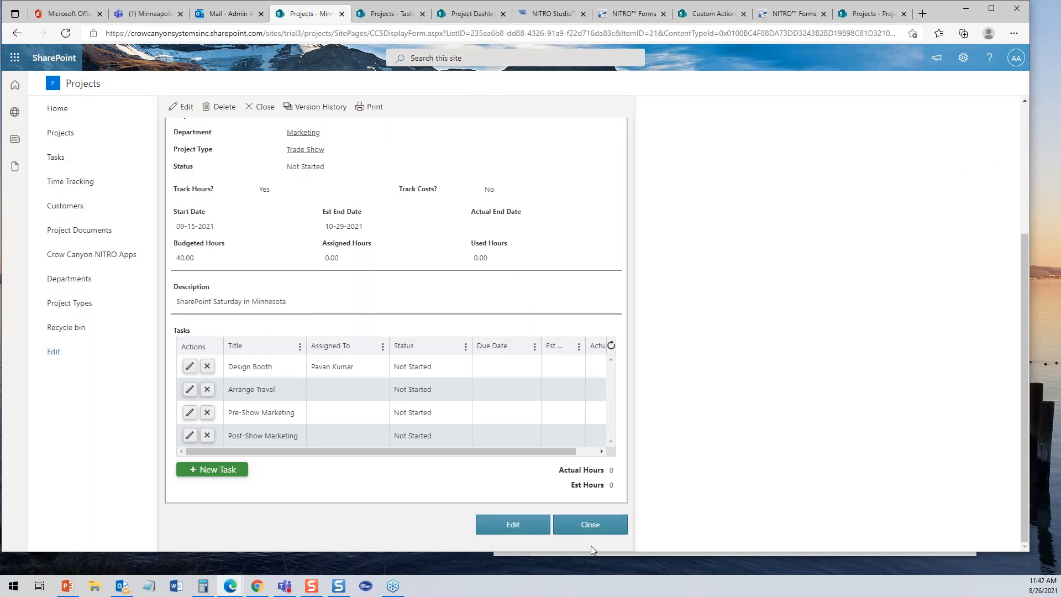
left_click(590, 525)
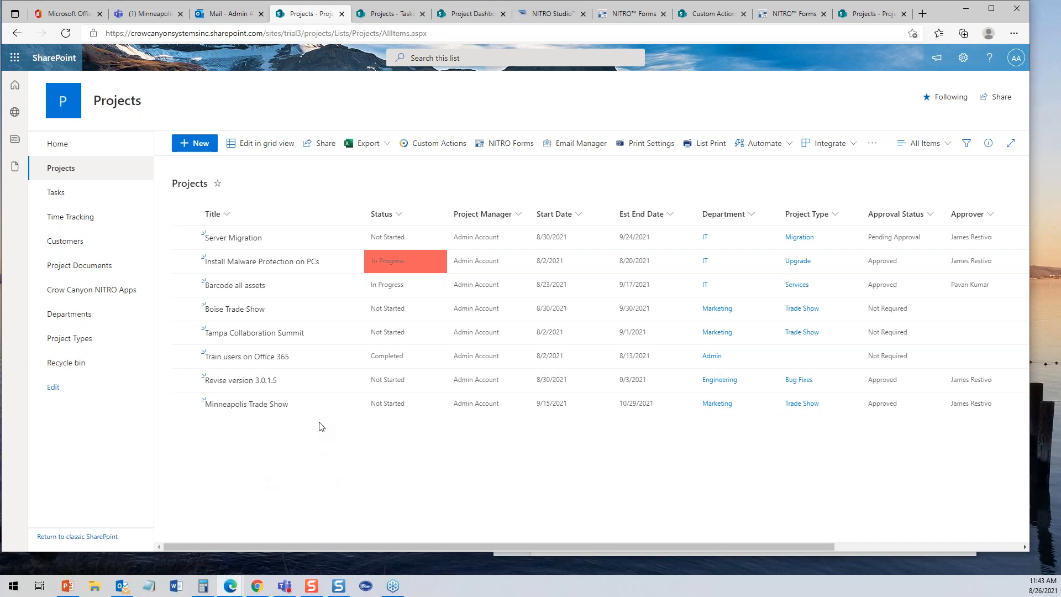
left_click(228, 288)
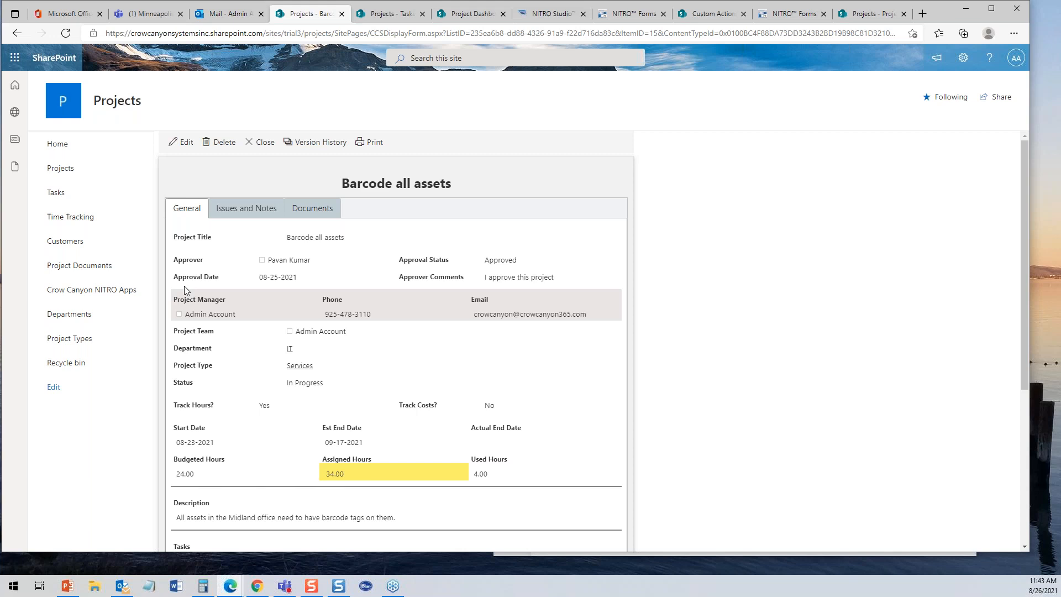
- Reload the Project Dashboard, list projects over budgeted hours, then return to the Barcode all assets form
left_click(469, 13)
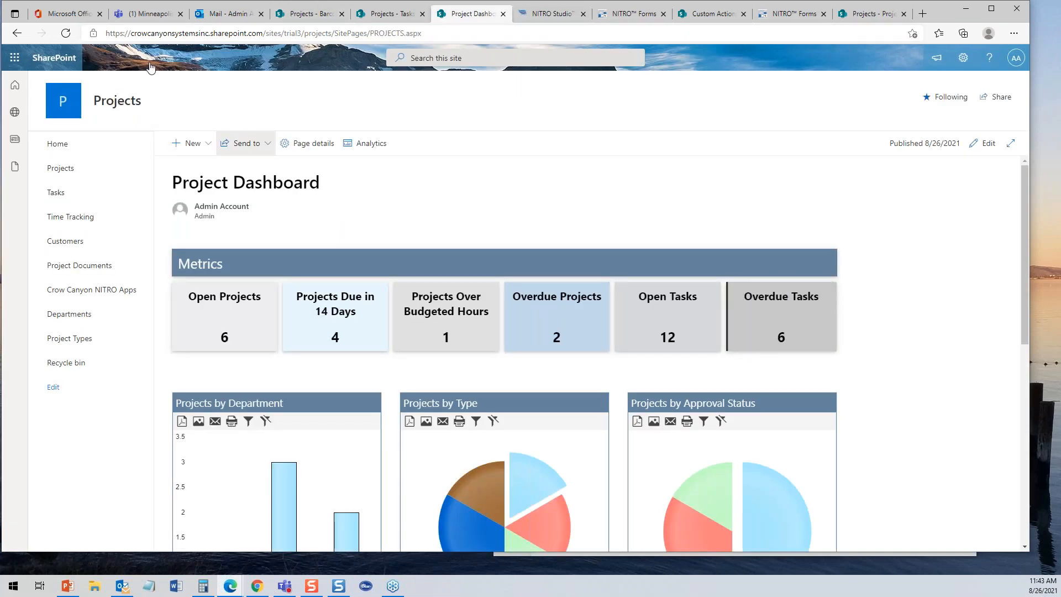
left_click(65, 33)
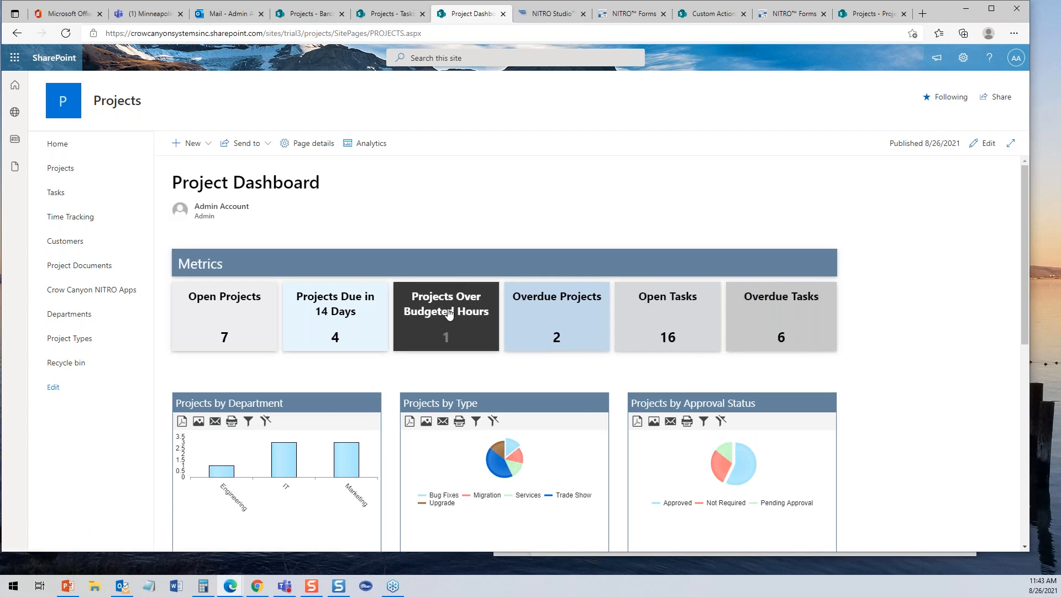
left_click(448, 313)
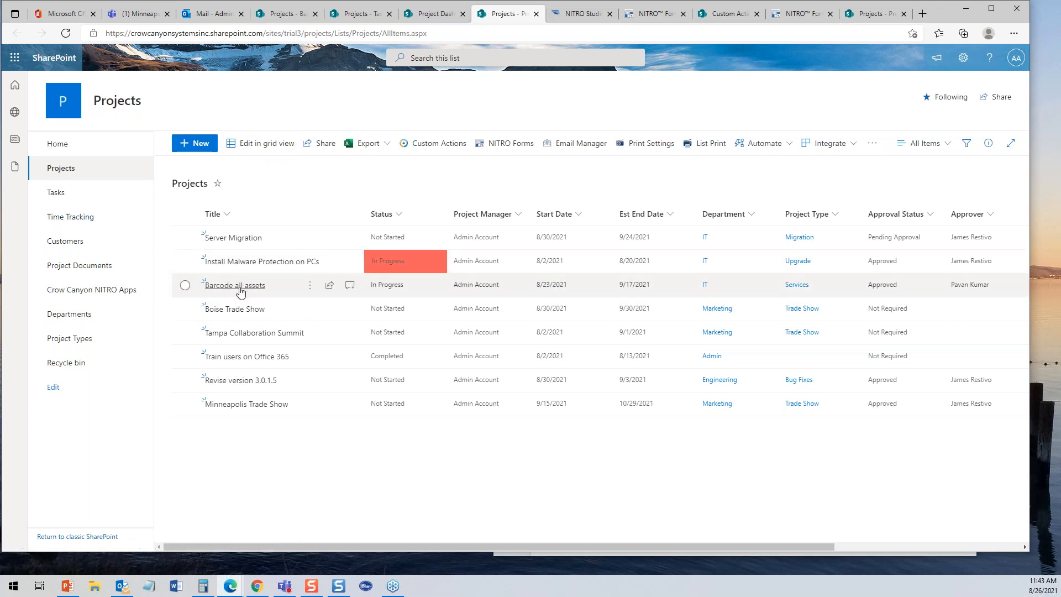
left_click(535, 14)
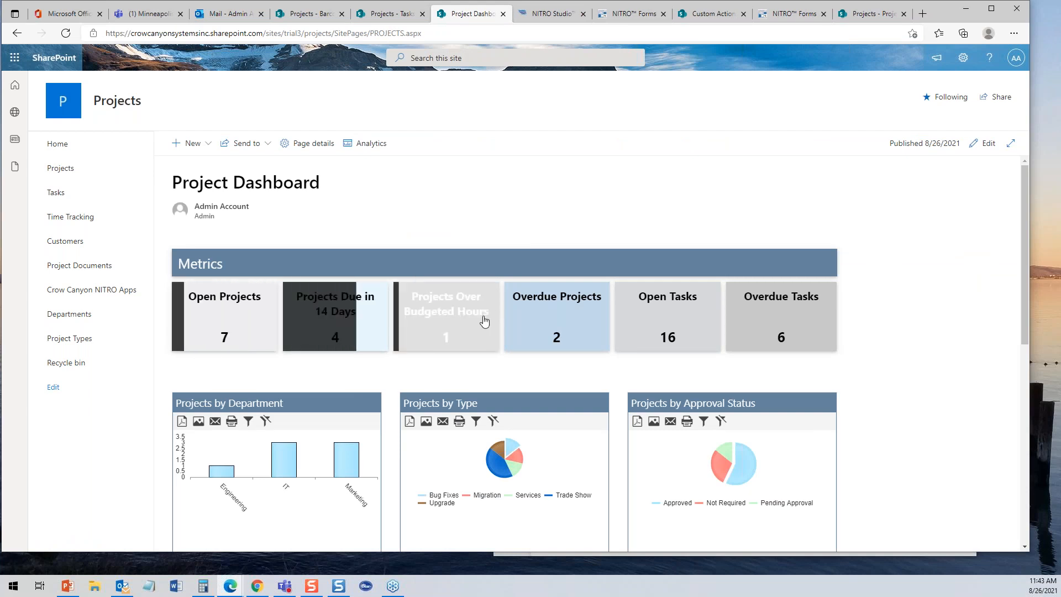
left_click(375, 17)
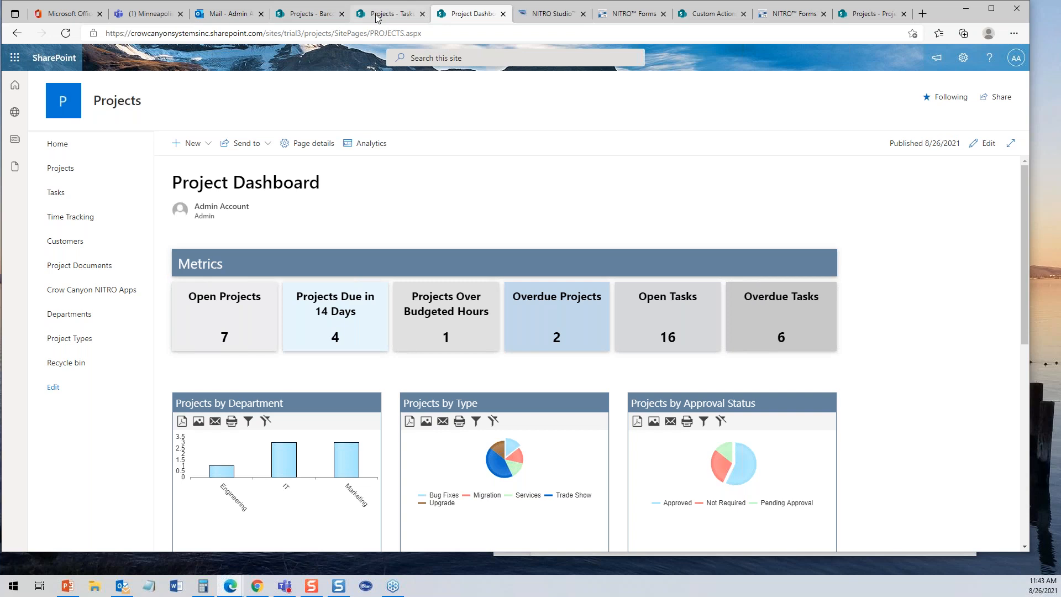
left_click(330, 17)
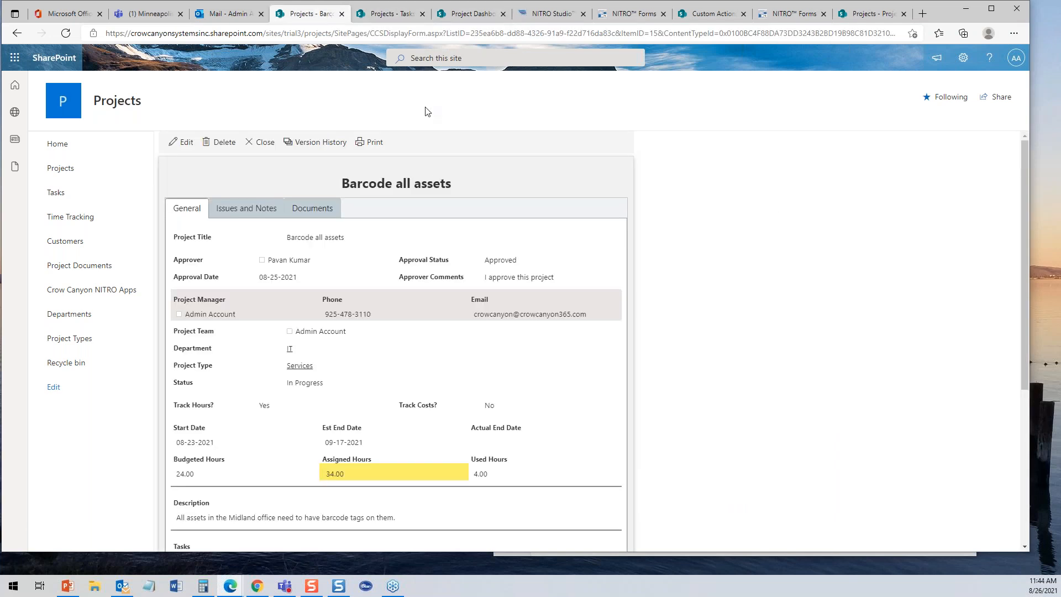
- Scroll to the Barcode all assets tasks and highlight 24.00 budgeted versus 34.00 assigned hours
left_click_drag(1023, 150, 1042, 278)
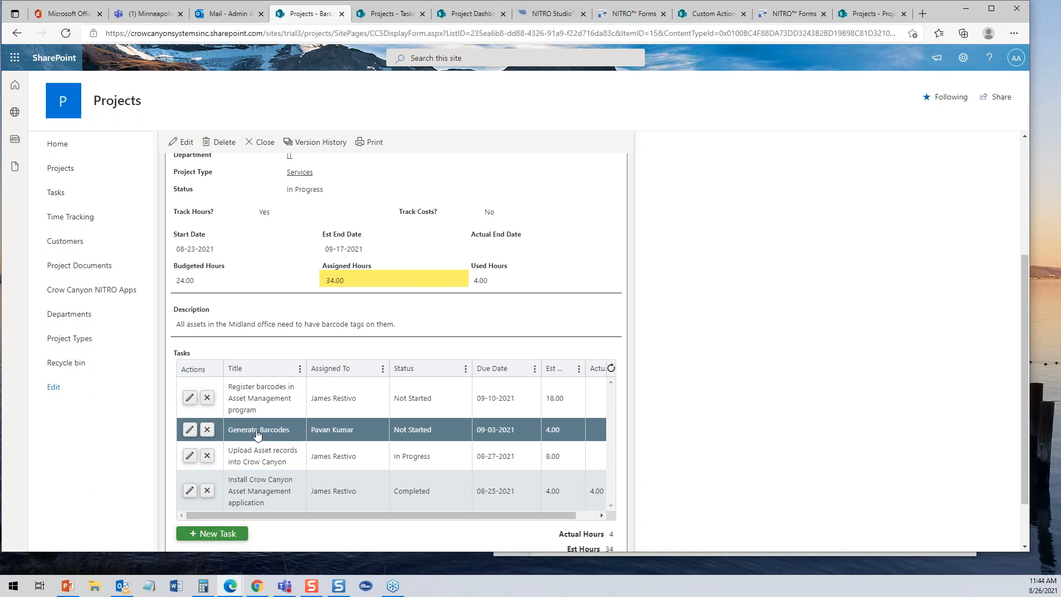
mouse_move(1024, 411)
left_mouse_down()
mouse_move(1027, 449)
mouse_move(1022, 422)
left_mouse_up()
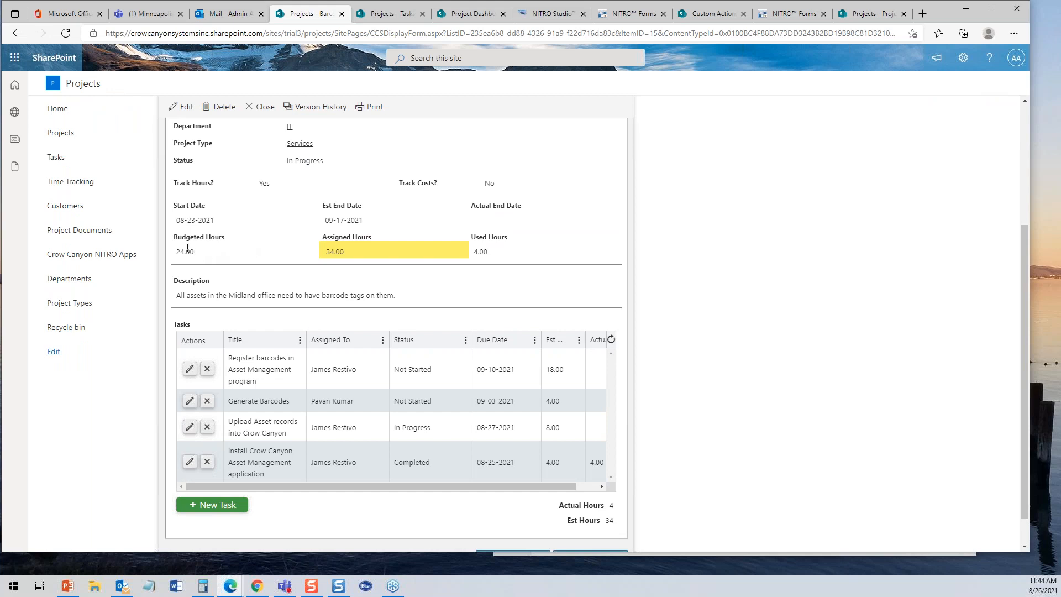
left_click_drag(179, 249, 204, 259)
left_click_drag(326, 254, 359, 257)
- Open the Tasks list, expand the Barcode all assets group, and bring up the view choices
left_click(60, 161)
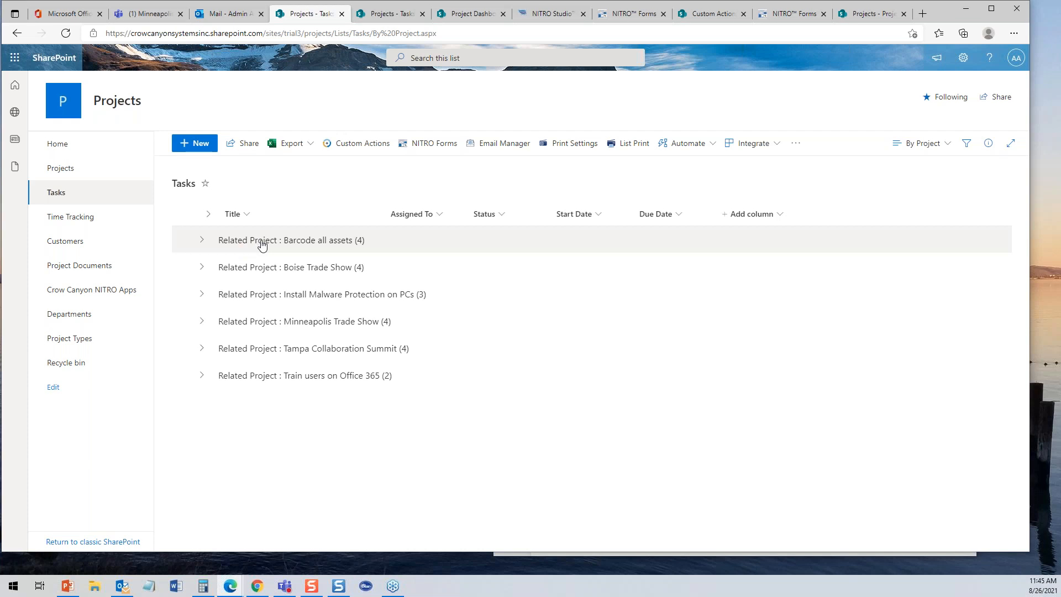
left_click(204, 241)
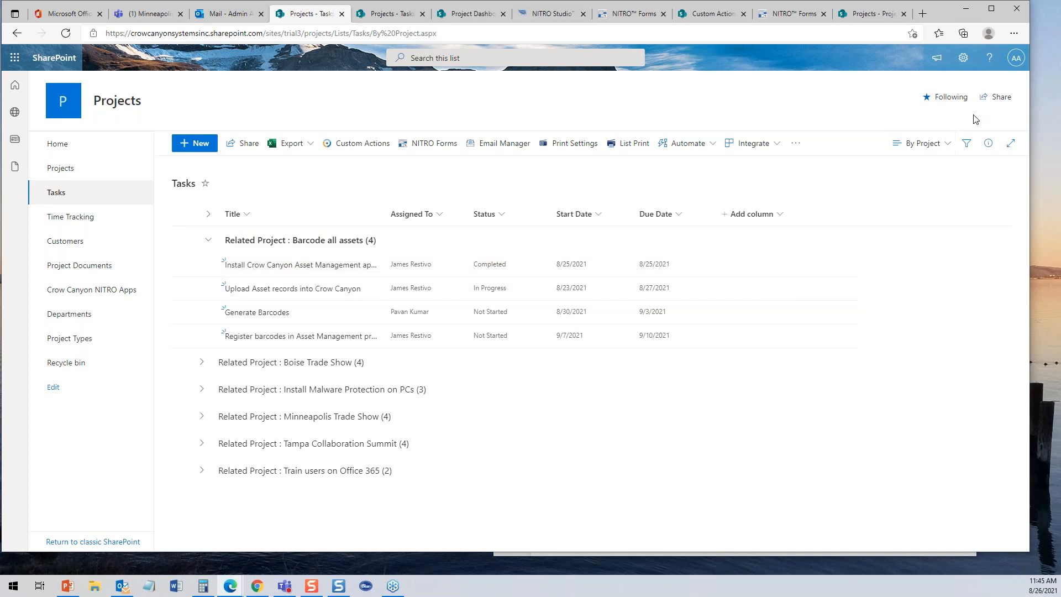
left_click(946, 144)
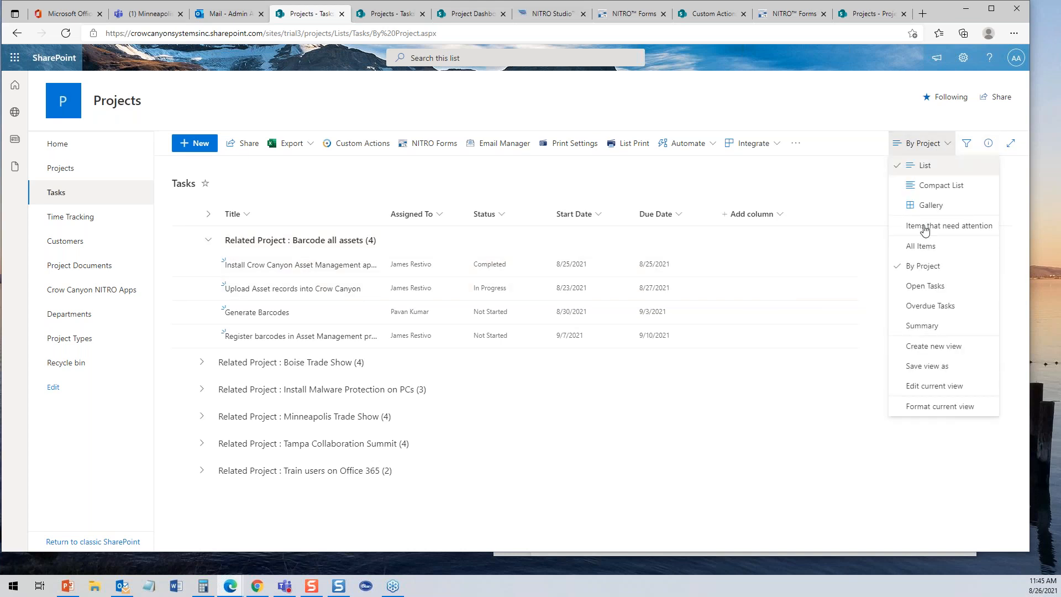
- Add Actual Hours and Est Hours to the By Project view, then expand the Barcode, Boise and malware groups
left_click(943, 387)
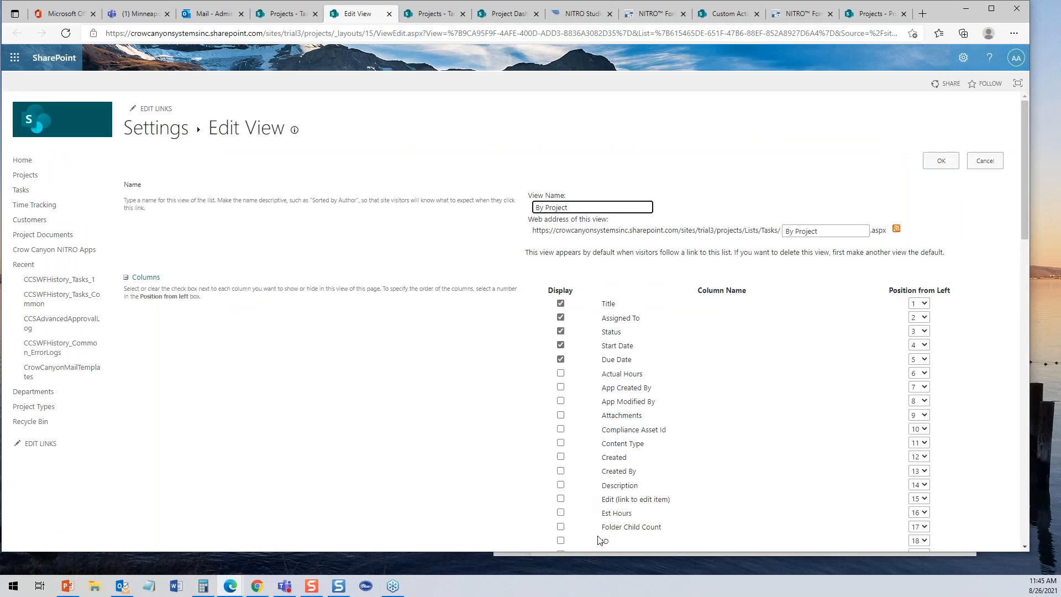
left_click(560, 513)
left_click(947, 172)
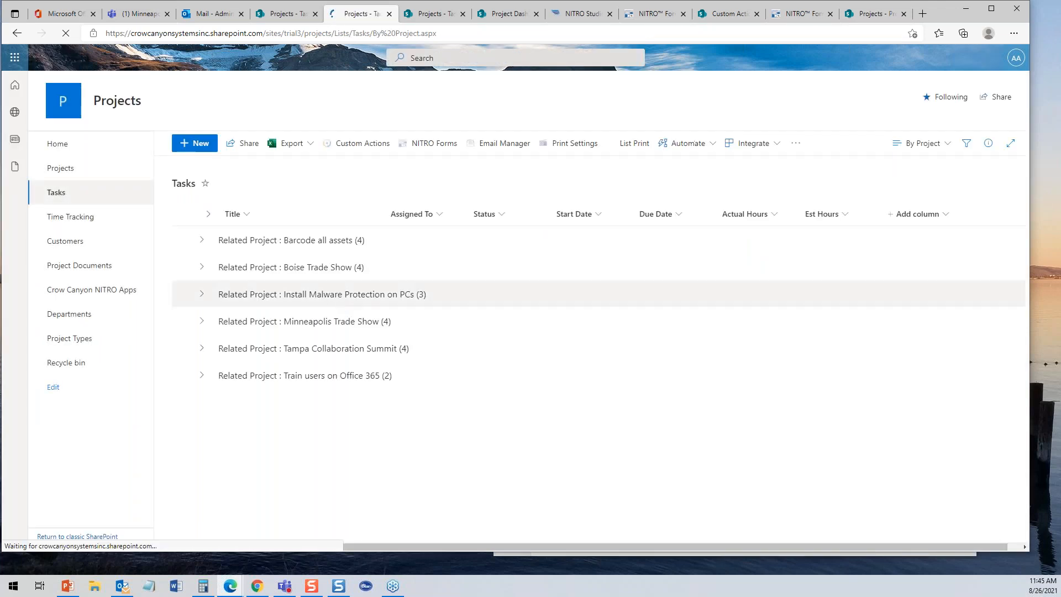
left_click(203, 241)
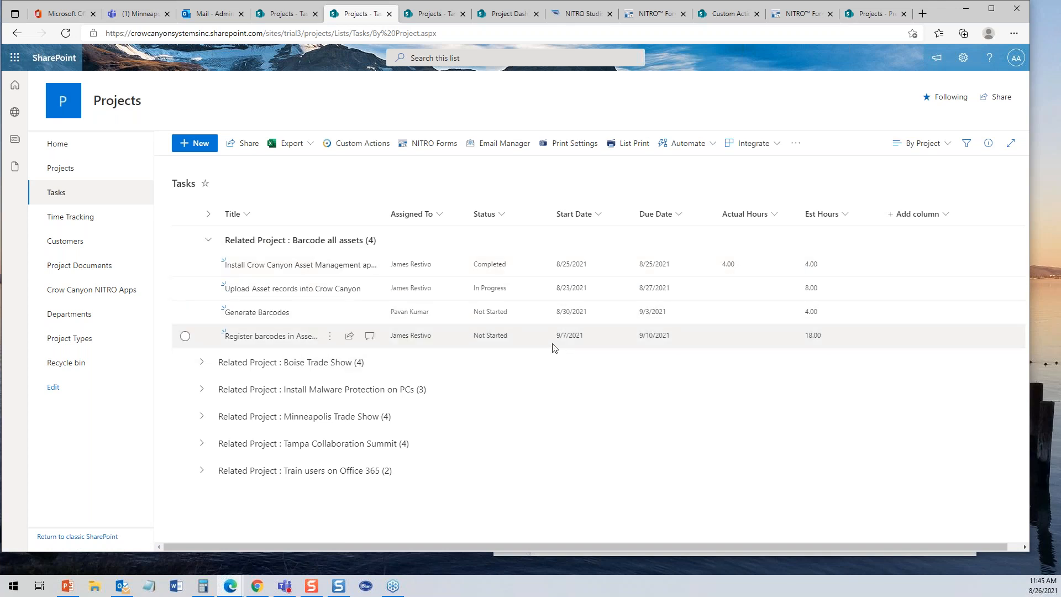
left_click(211, 242)
left_click(204, 269)
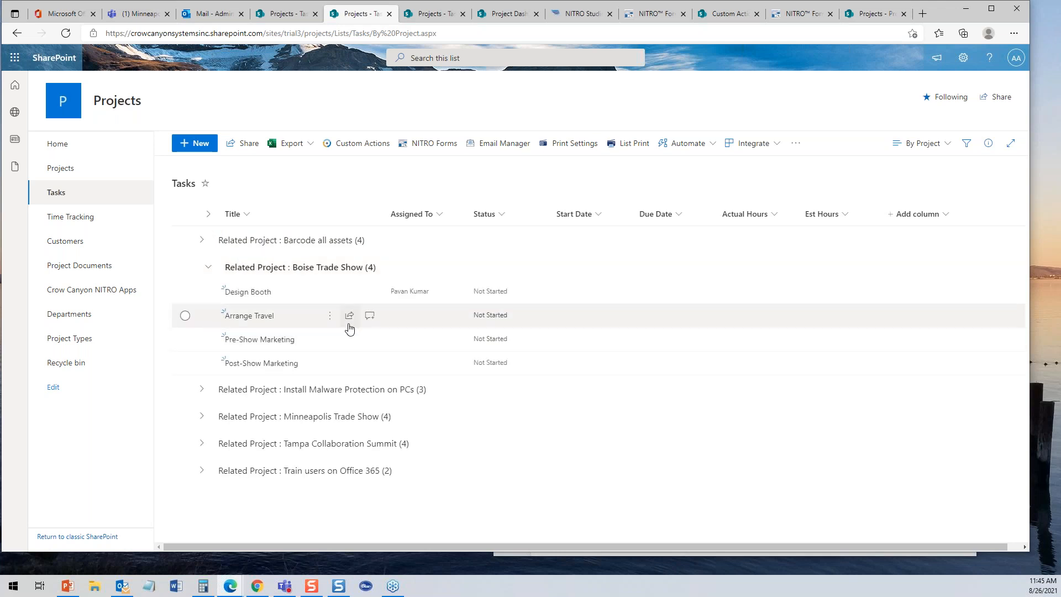
left_click(202, 389)
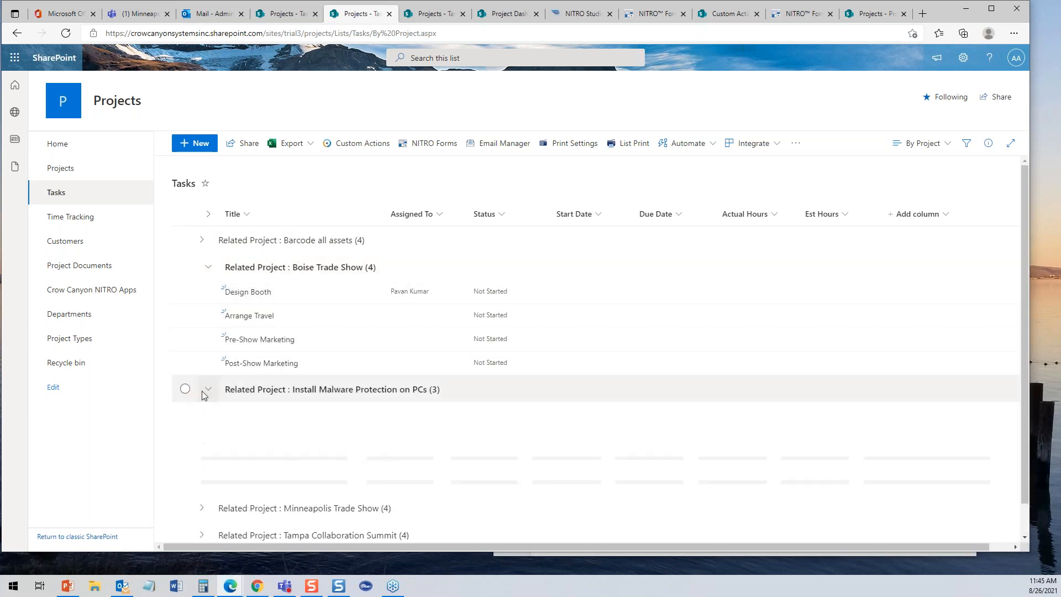
- Collapse the Boise Trade Show group and launch NITRO Workflows from NITRO Studio
left_click_drag(1025, 326, 1026, 398)
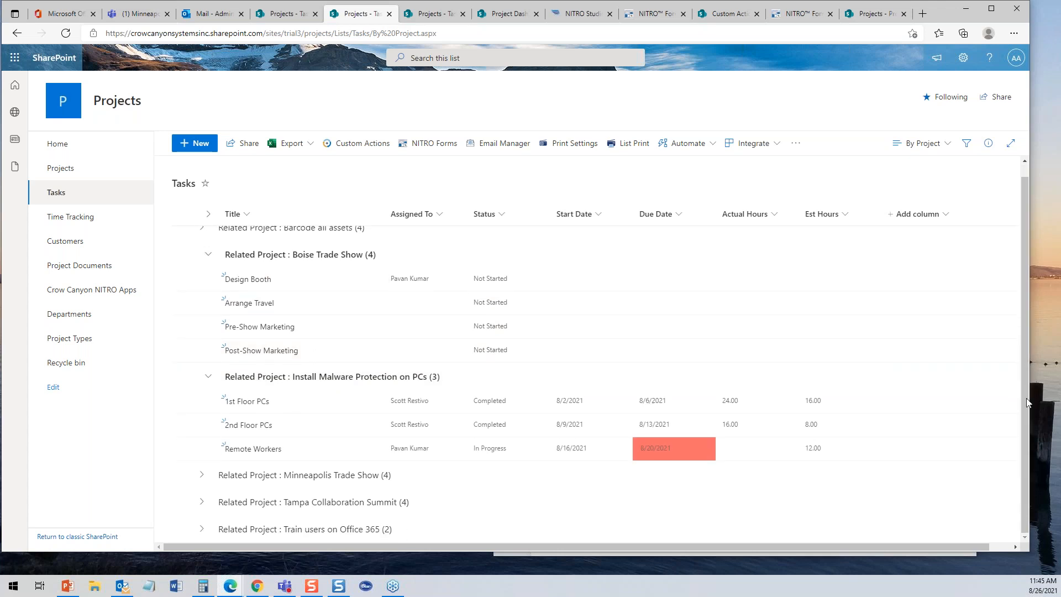
left_click(209, 256)
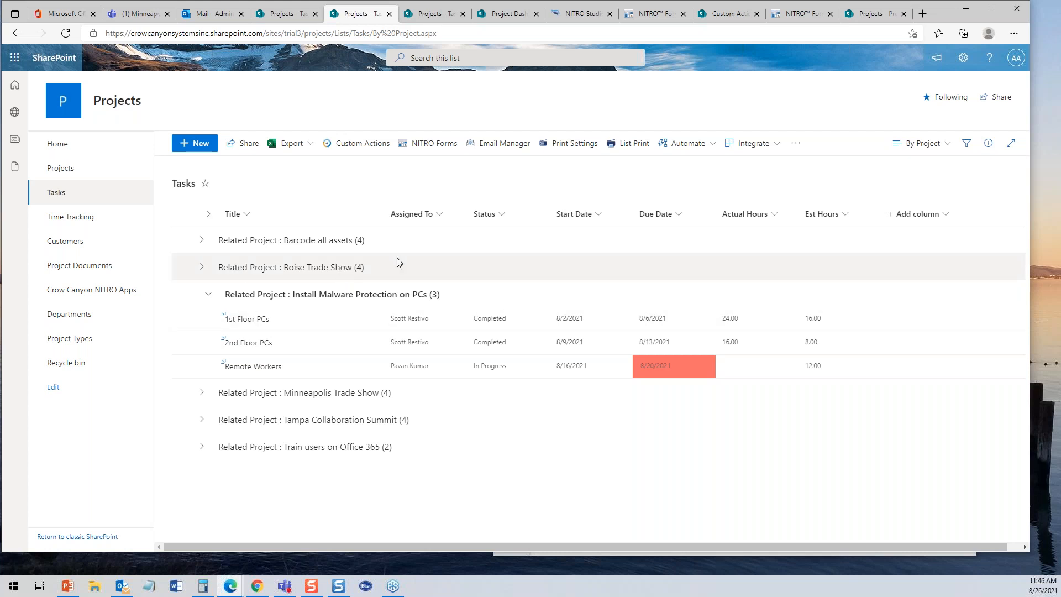
left_click(601, 15)
left_click(455, 366)
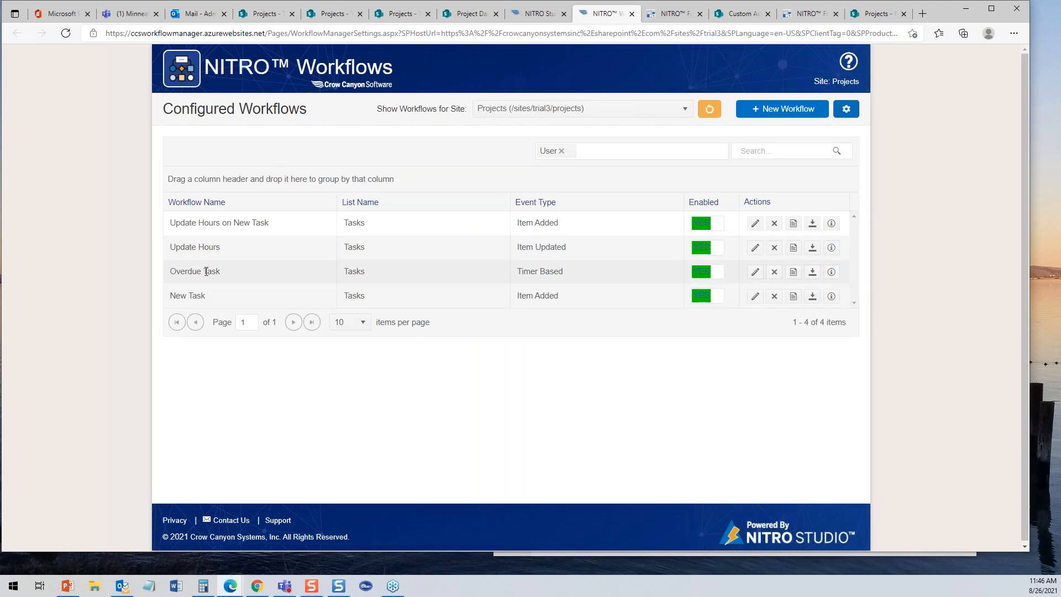
- Review the Overdue Task workflow's trigger (1 day after Due Date, repeating daily twice), Assigned To condition and actions
left_click(755, 272)
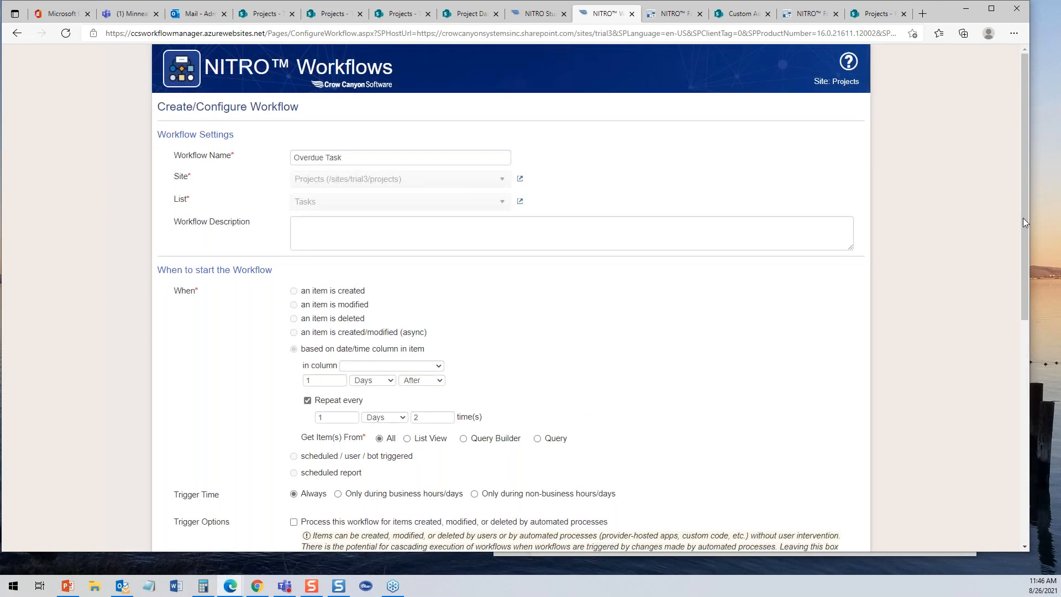
scroll(1023, 215, "down", 3)
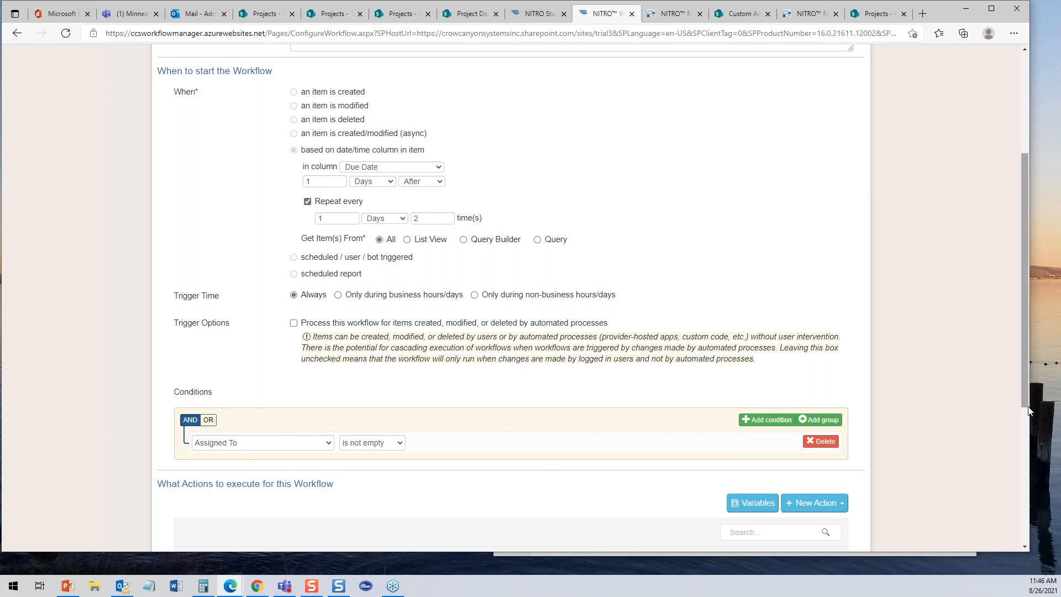
left_click_drag(1017, 390, 1031, 485)
left_click_drag(1024, 398, 1016, 499)
left_click(960, 442)
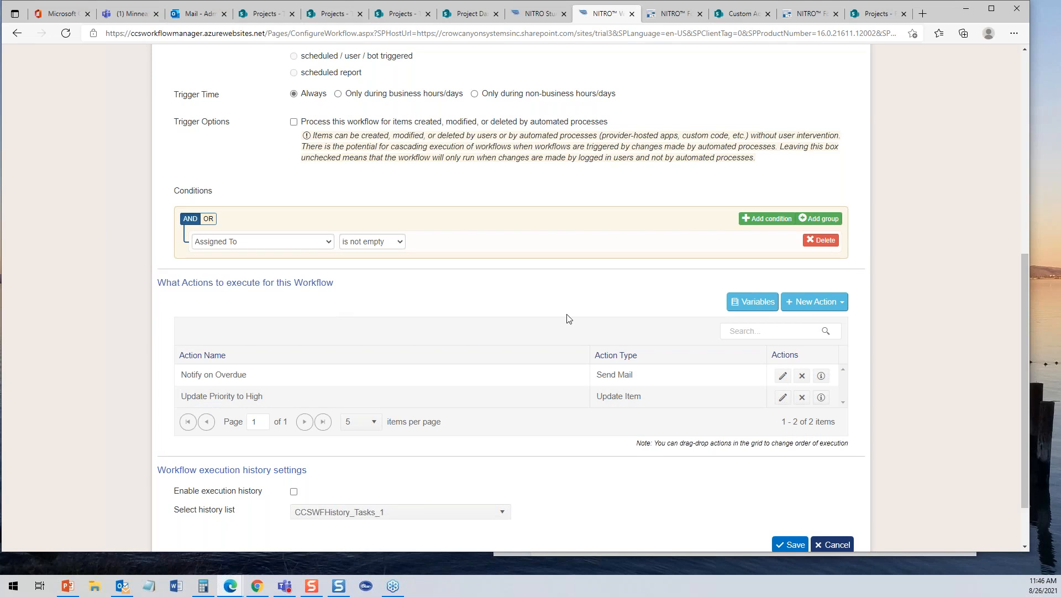
left_click_drag(1023, 267, 981, 58)
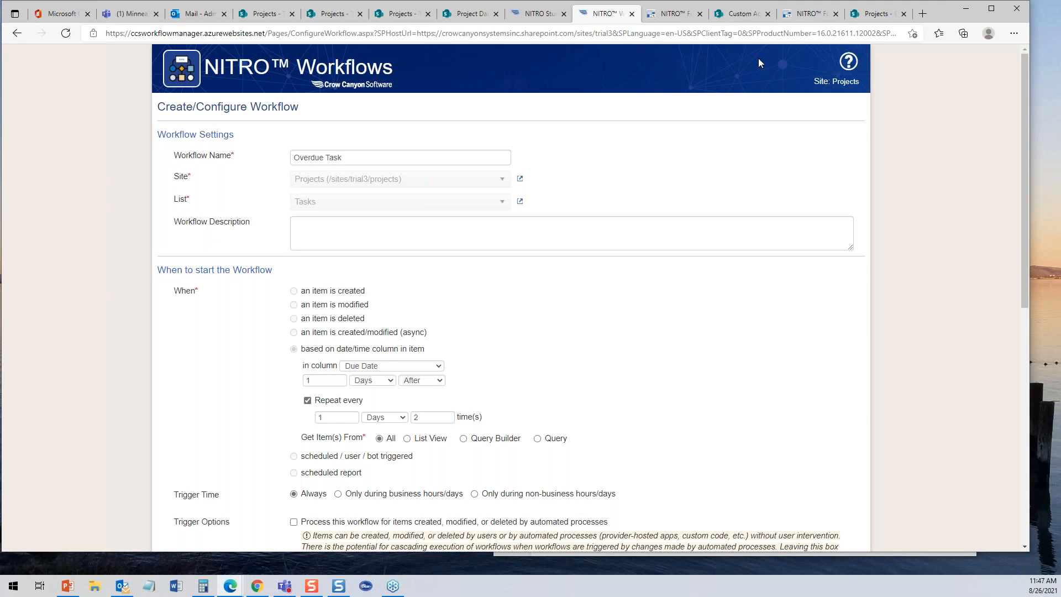
left_click(345, 19)
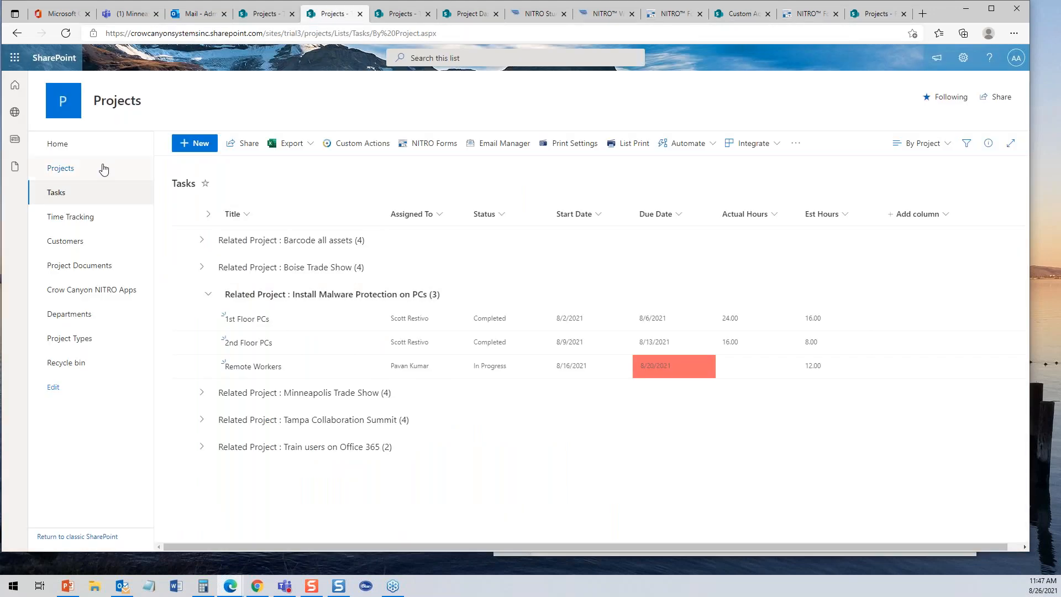
left_click(74, 172)
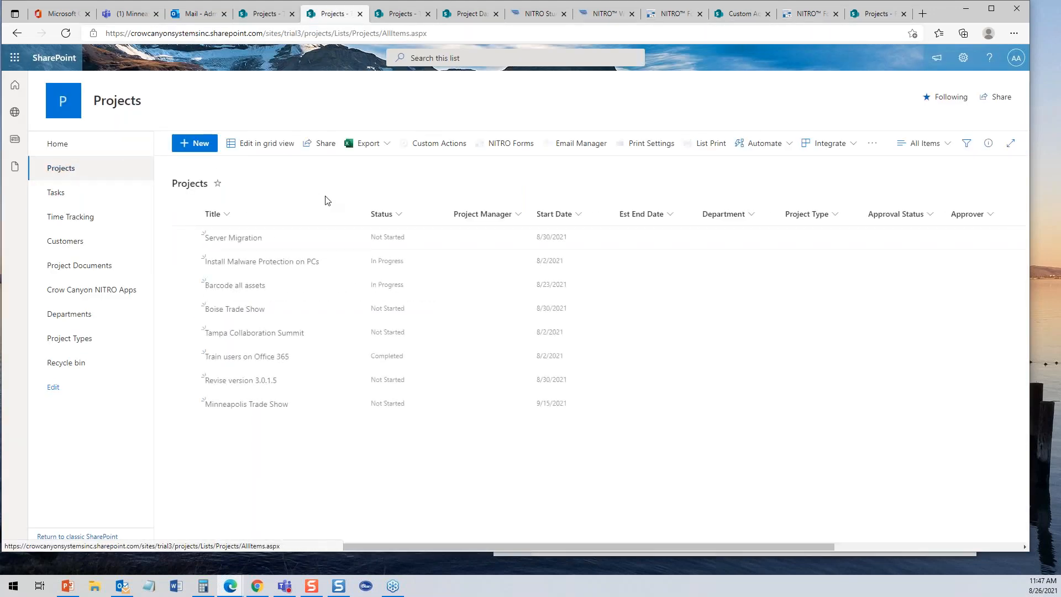
left_click(310, 262)
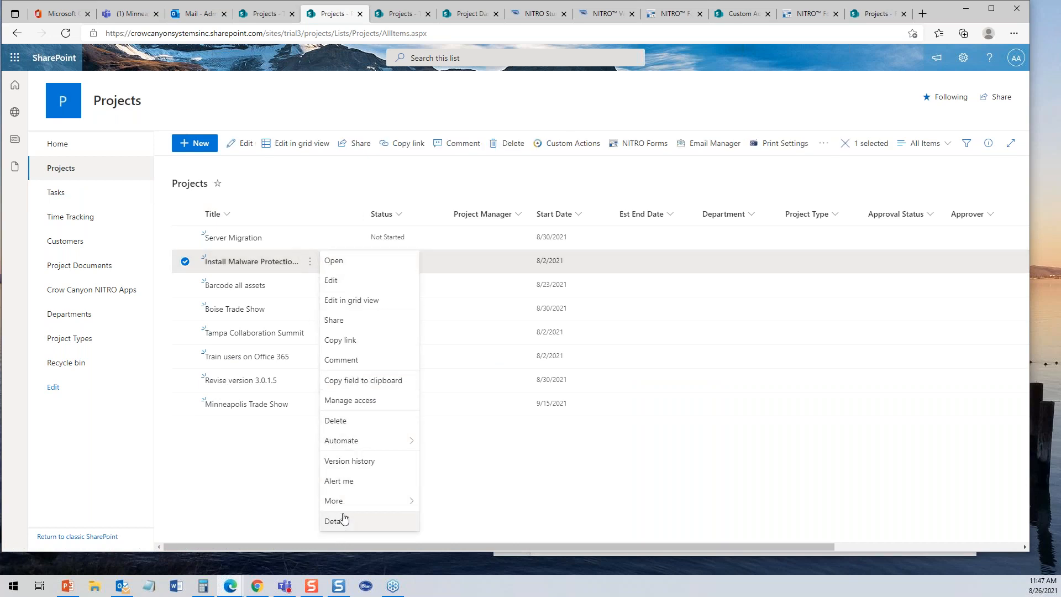
mouse_move(346, 440)
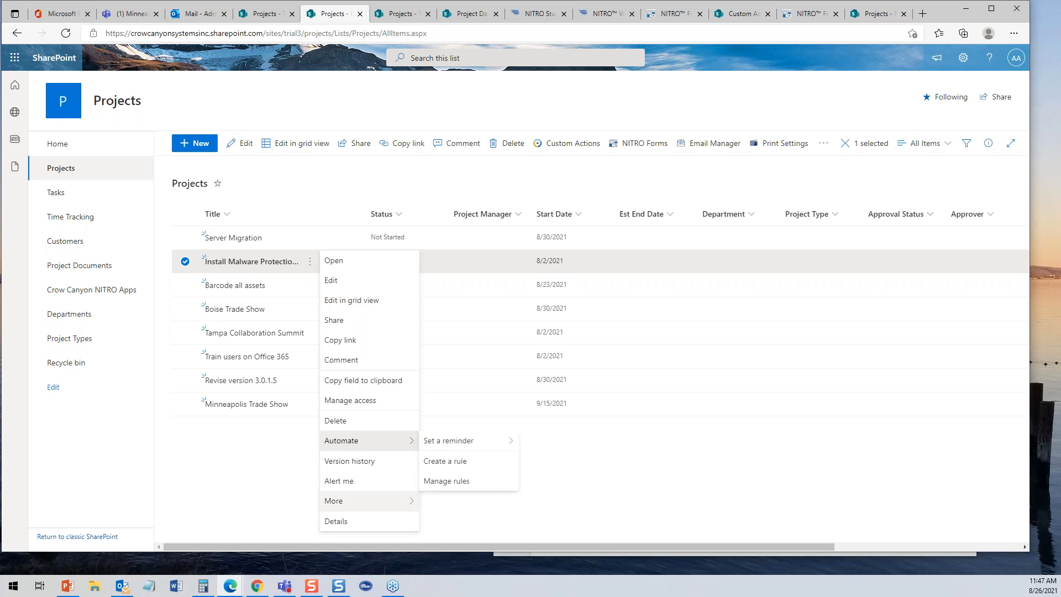
left_click(267, 503)
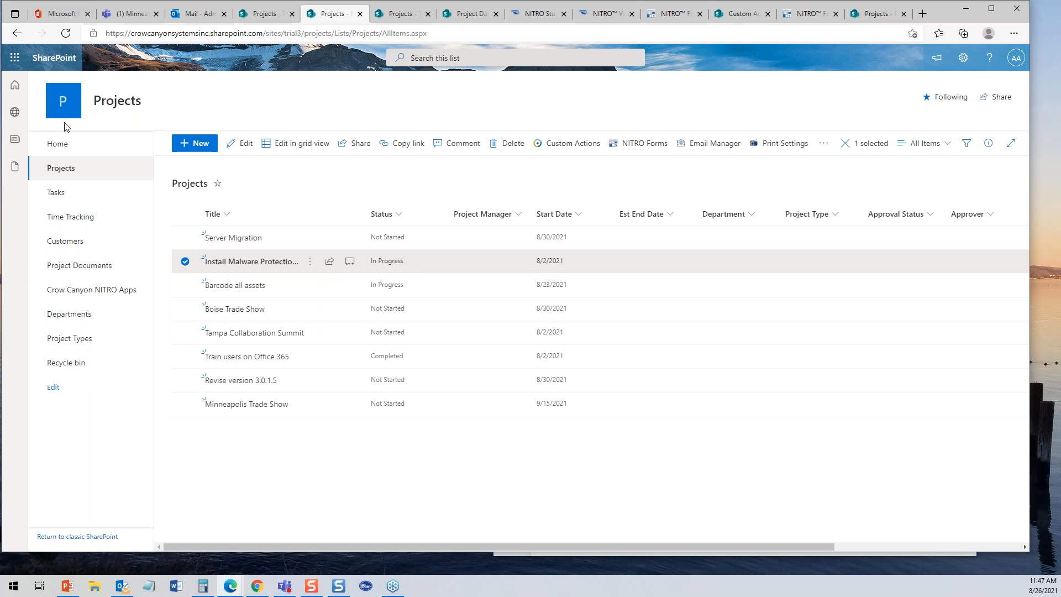
left_click(50, 193)
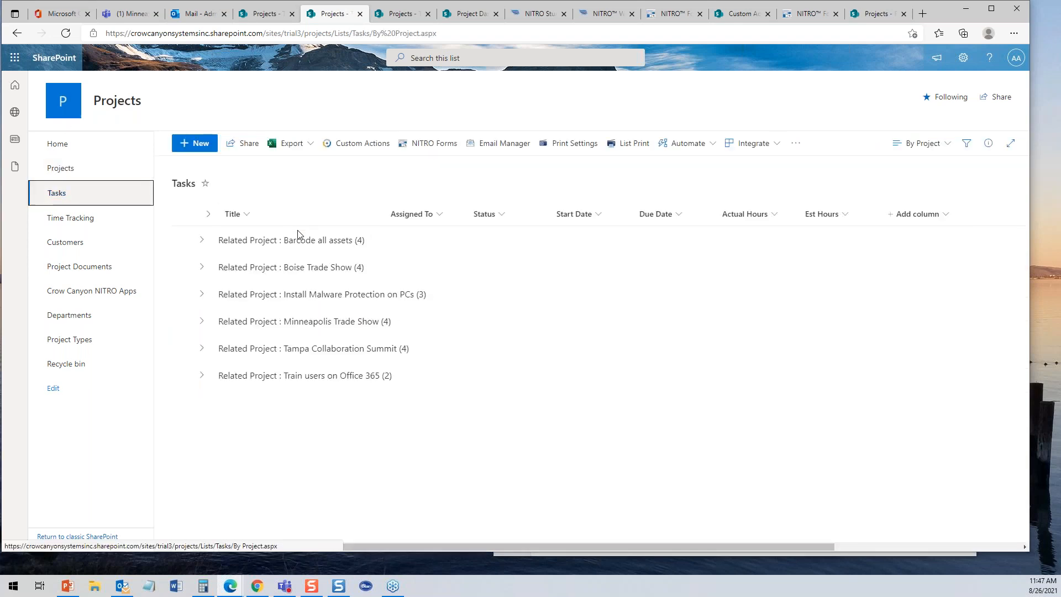
left_click(202, 240)
left_click(329, 271)
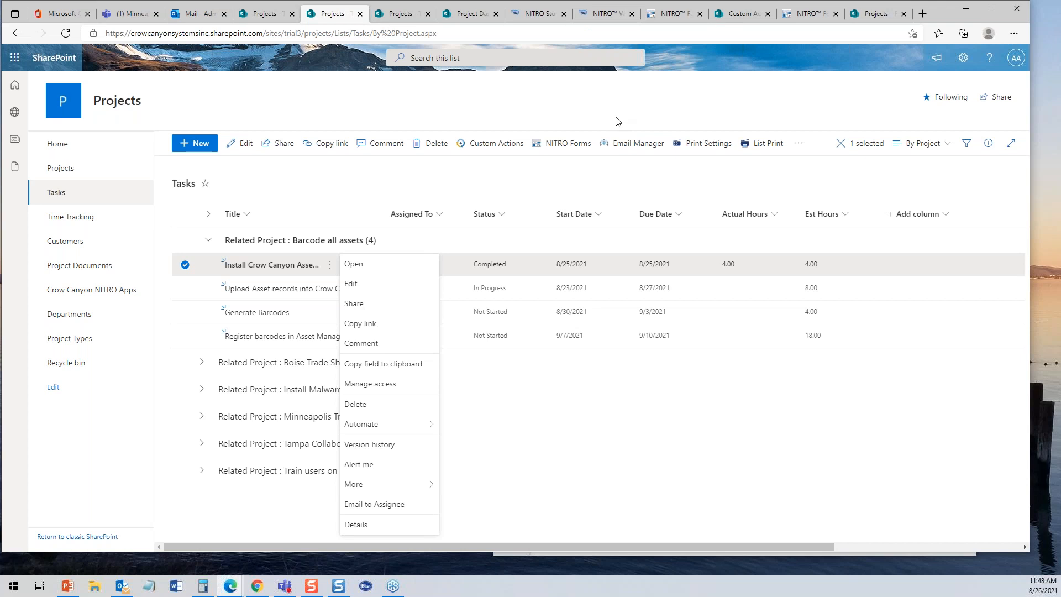
left_click(618, 13)
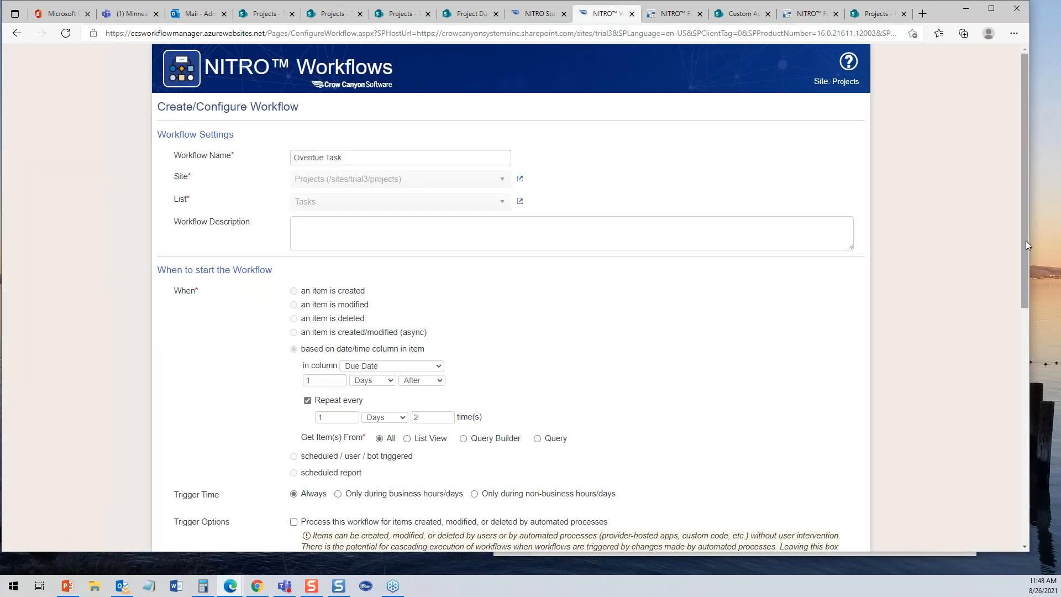
- Add a new Send Mail action from the Overdue Task workflow's actions grid
left_click_drag(1028, 240, 971, 454)
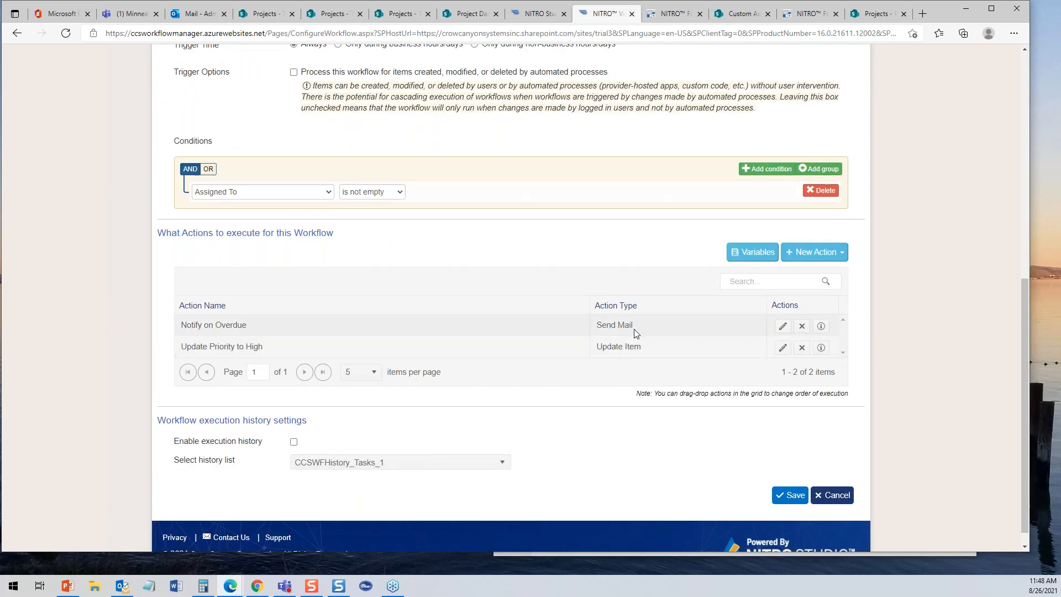
left_click(812, 255)
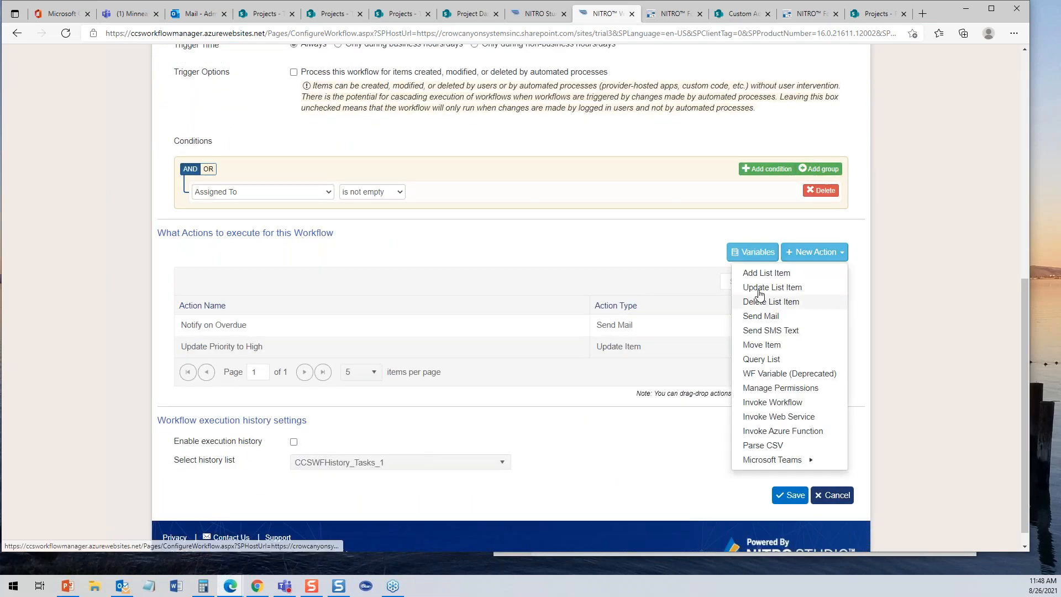
left_click(773, 318)
- Name the new mail action Notify Project Manager and use the Overdue Task mail template
left_click(319, 187)
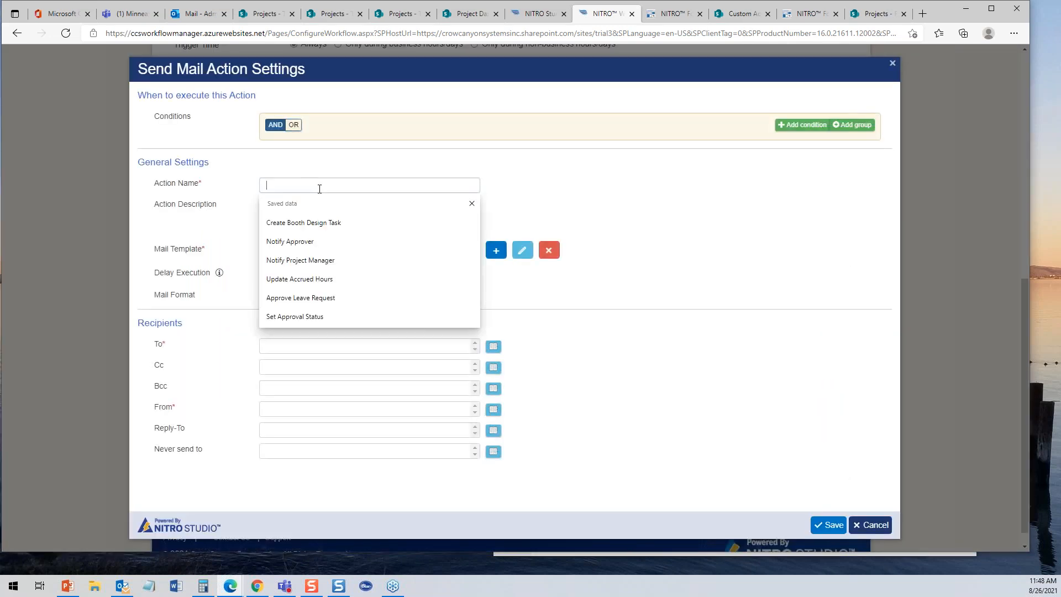
type("Send")
key("BackSpace")
key("BackSpace")
key("BackSpace")
key("BackSpace")
type("Not")
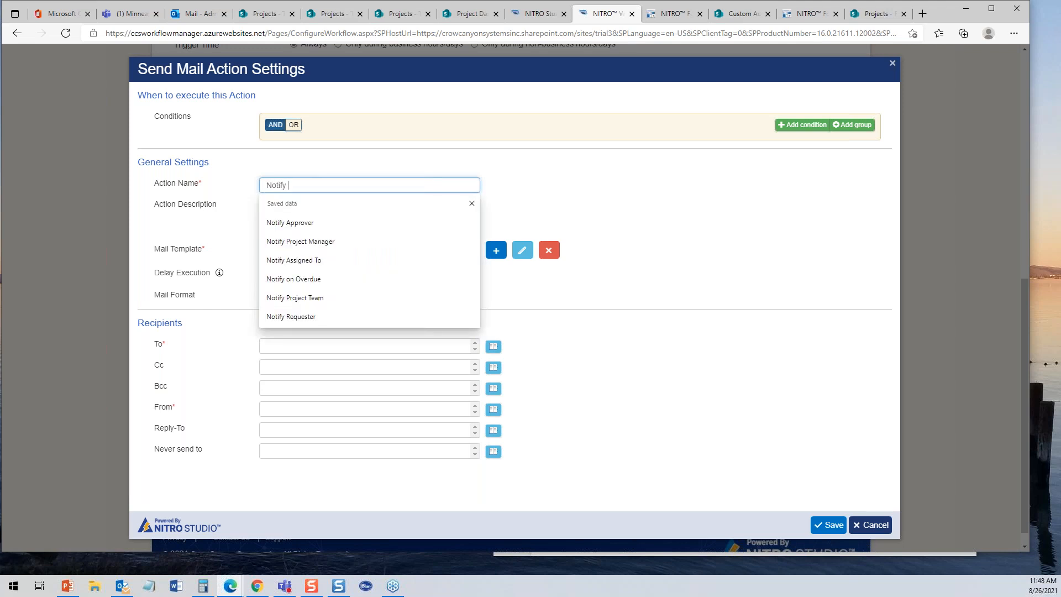
type("ify")
left_click(287, 242)
left_click(331, 252)
left_click(319, 283)
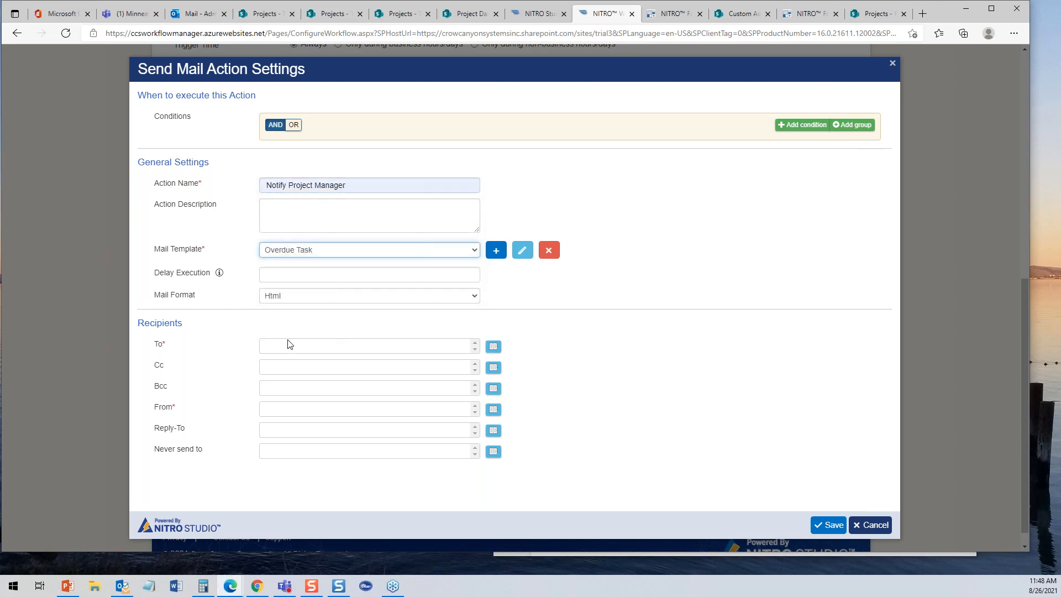
- Set the To recipients to the Related Project::Project Manager column
left_click(493, 346)
left_click(301, 238)
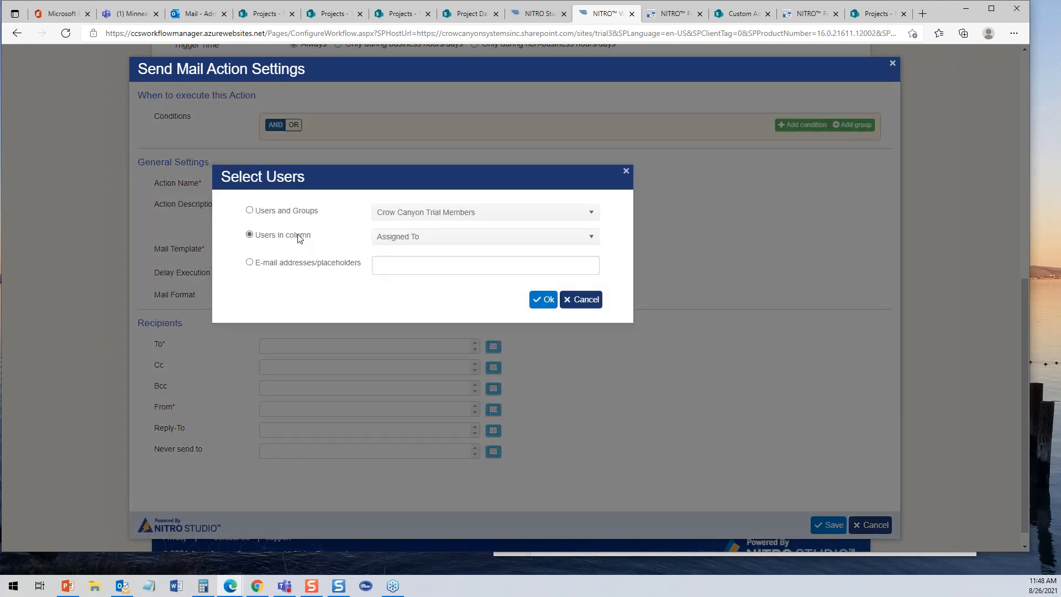
left_click(427, 243)
mouse_move(591, 299)
left_mouse_down()
mouse_move(592, 331)
mouse_move(591, 285)
left_mouse_up()
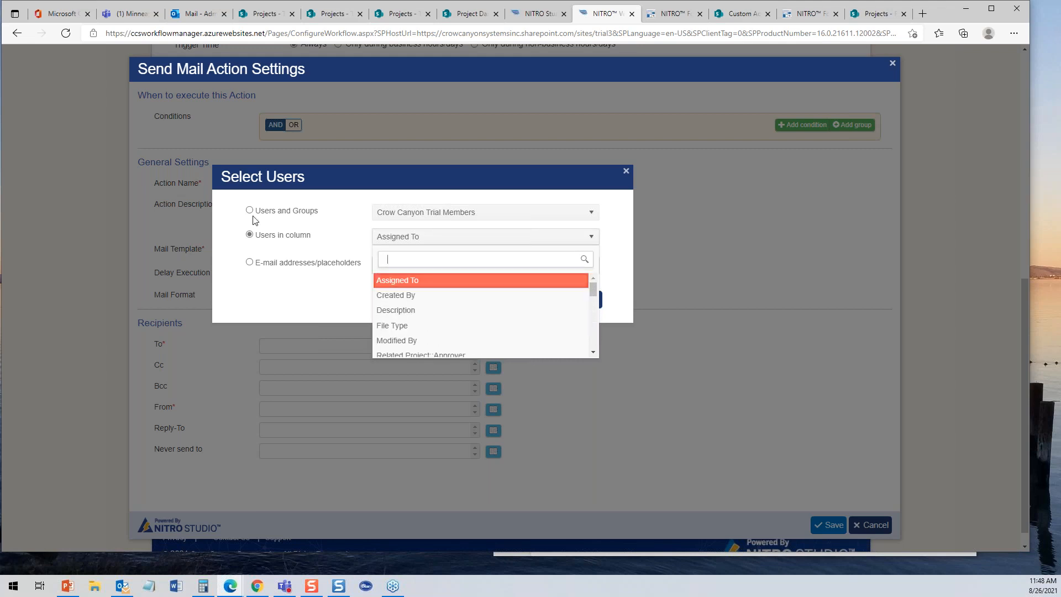
left_click(451, 238)
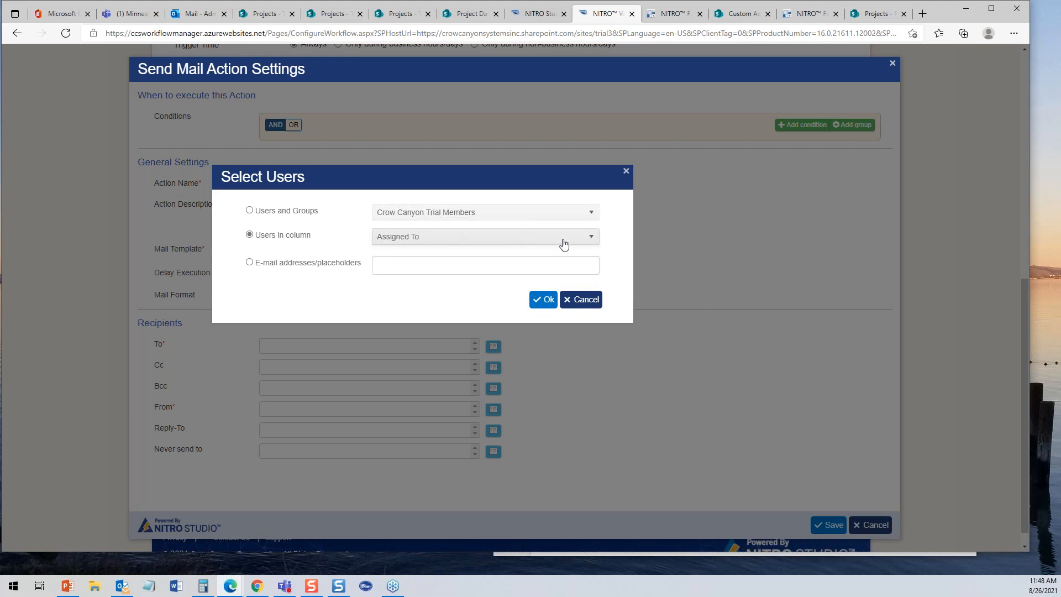
left_click(584, 237)
left_click_drag(592, 288, 596, 332)
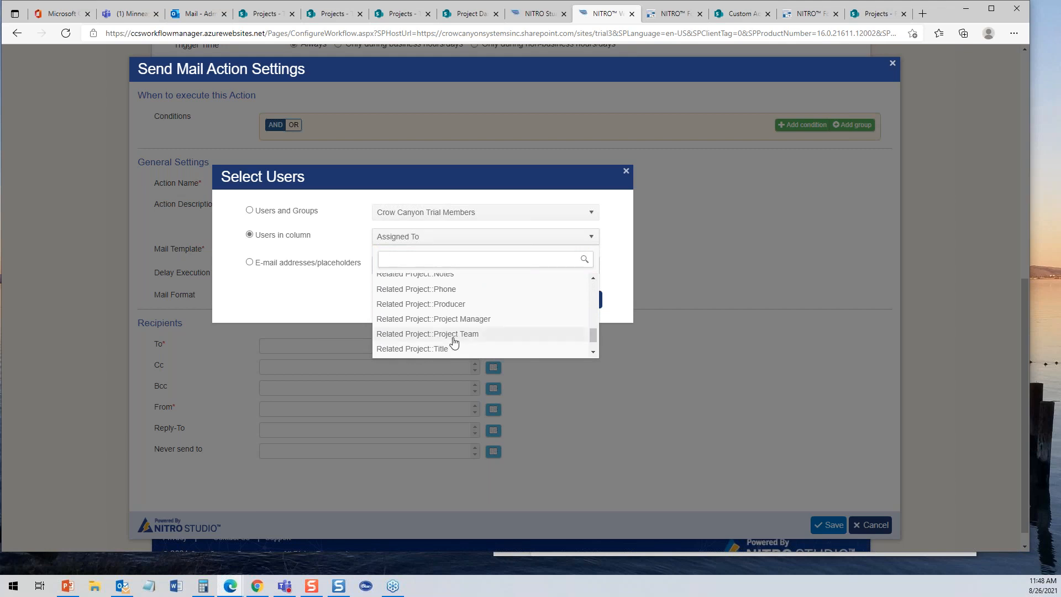
left_click(442, 325)
left_click(543, 299)
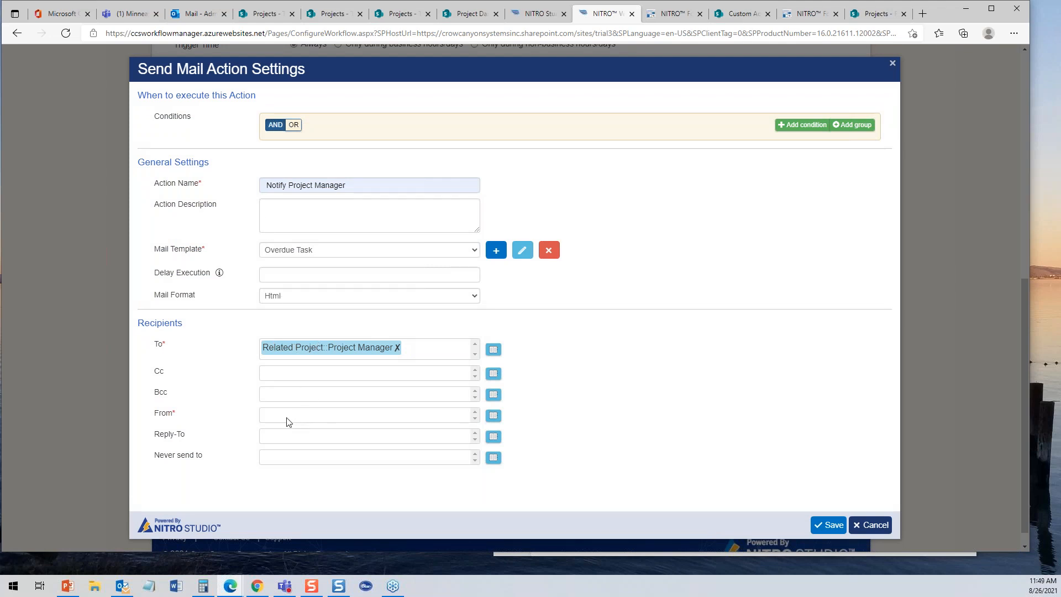
- Set the From address to the no-reply sender and save the action
left_click(494, 419)
left_click(378, 268)
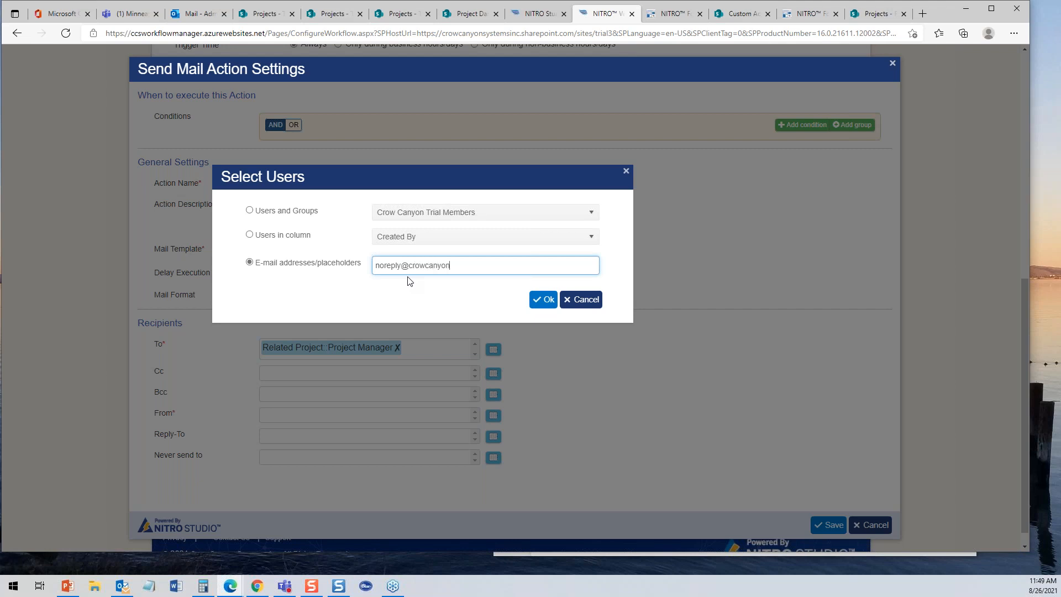
left_click(543, 300)
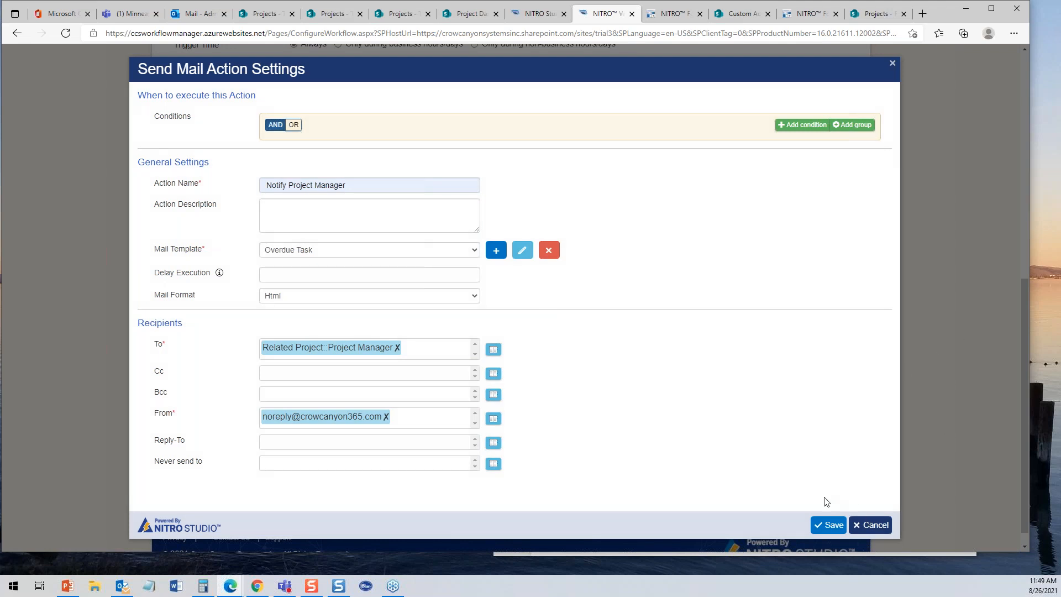
left_click(828, 524)
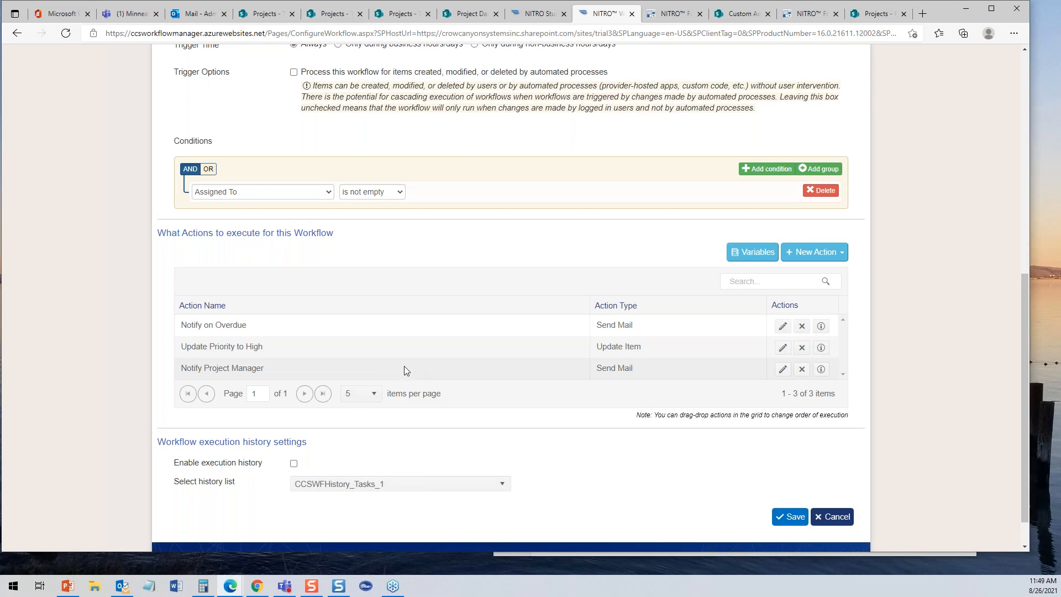
- Move Notify Project Manager above Update Priority to High and save the workflow
left_click_drag(393, 370, 393, 346)
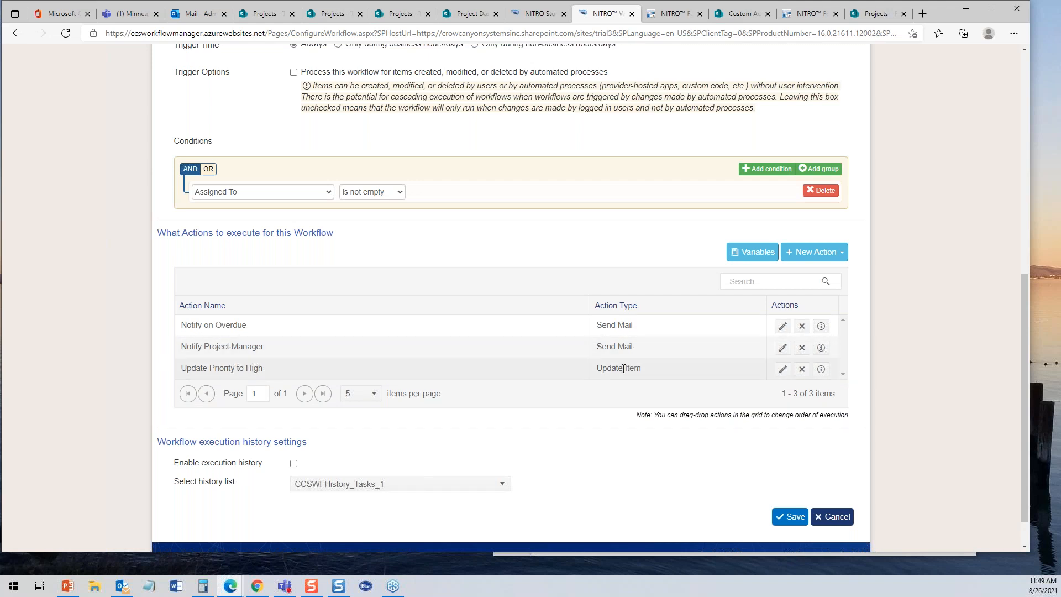
left_click(792, 516)
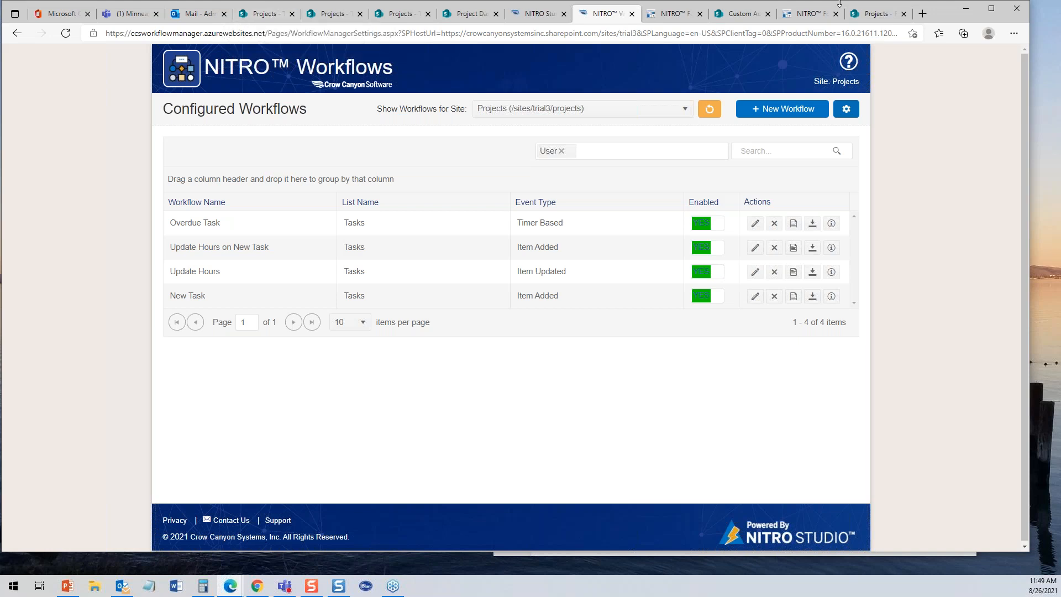
- Place the Priority field between Related Project and Assigned To on the Tasks form
left_click(807, 13)
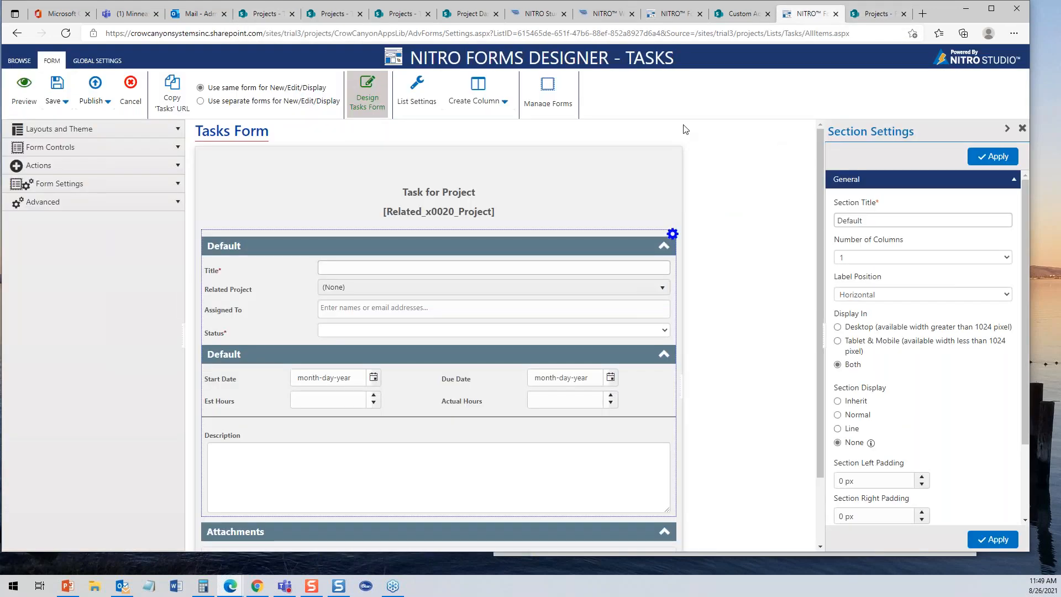
left_click(504, 102)
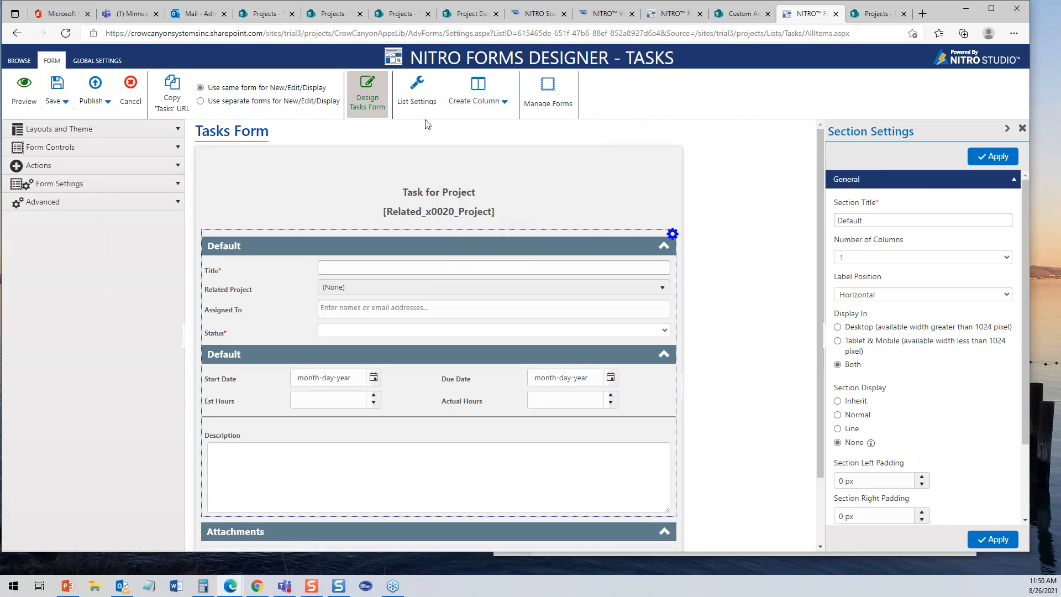
left_click(169, 148)
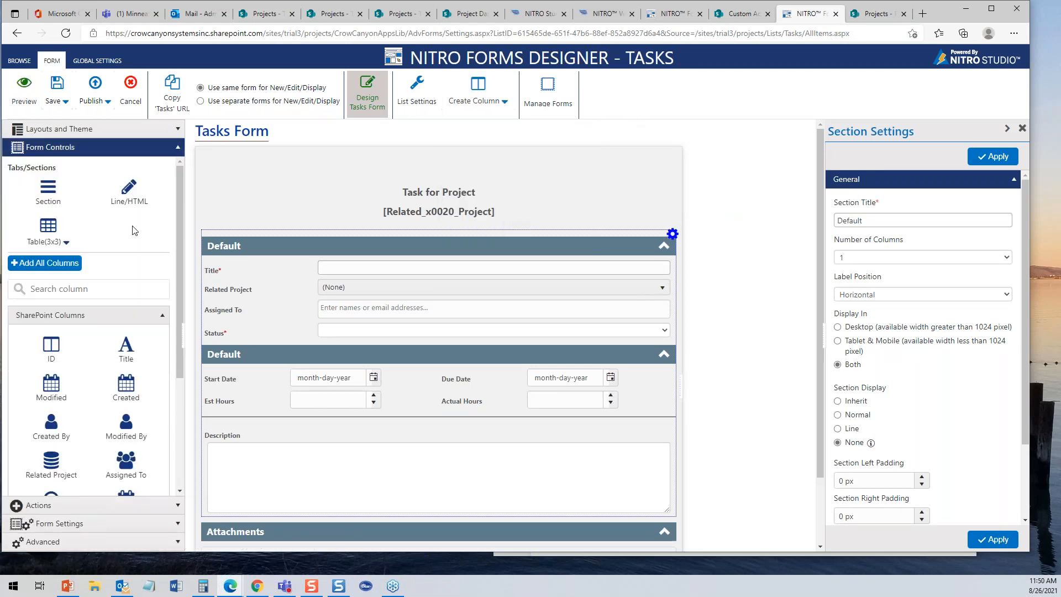
left_click_drag(178, 352, 191, 452)
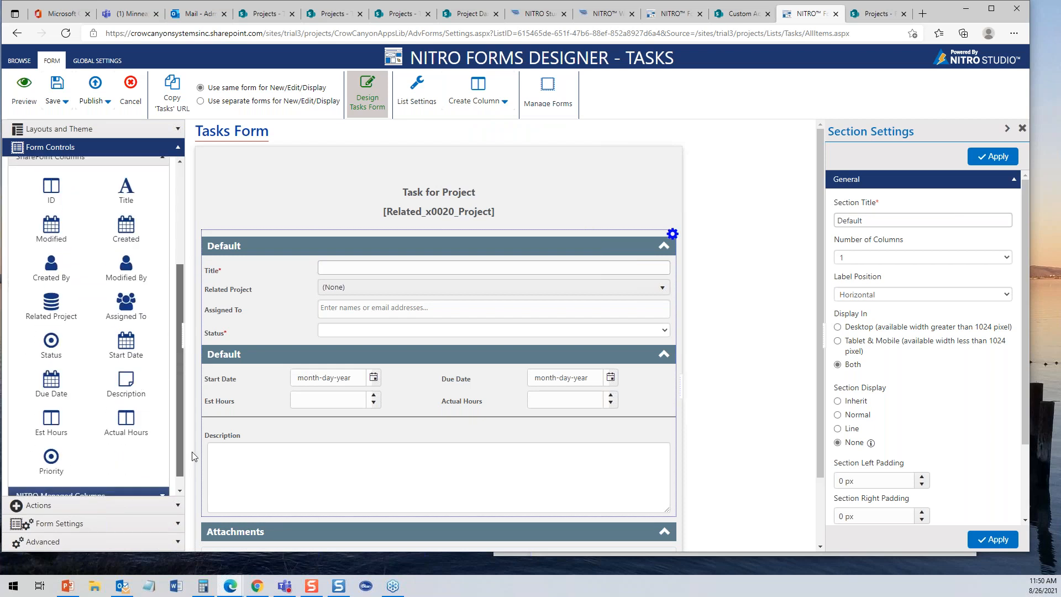
left_click_drag(55, 459, 271, 310)
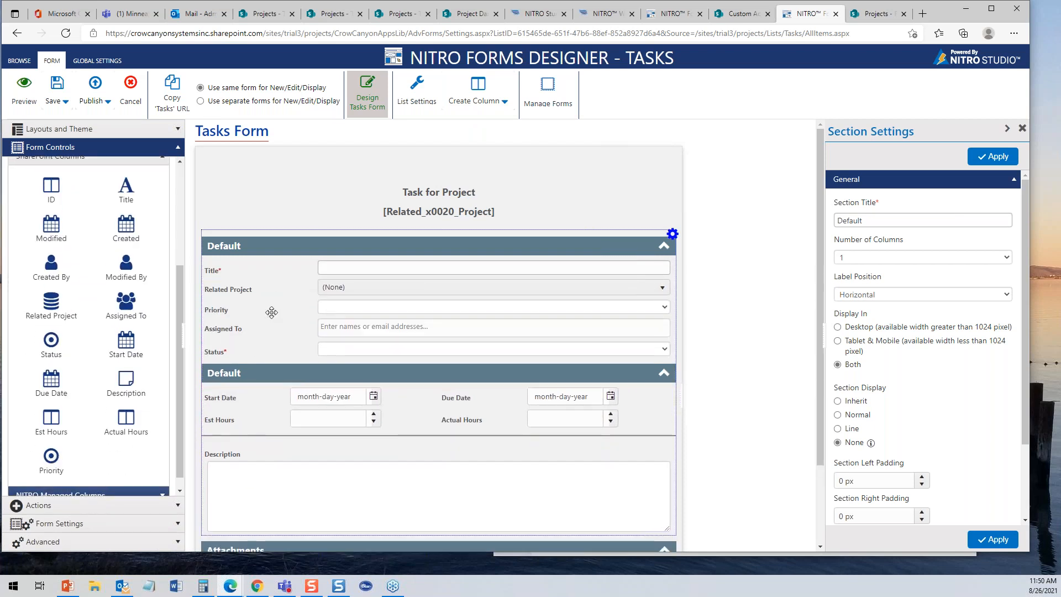
left_click(273, 314)
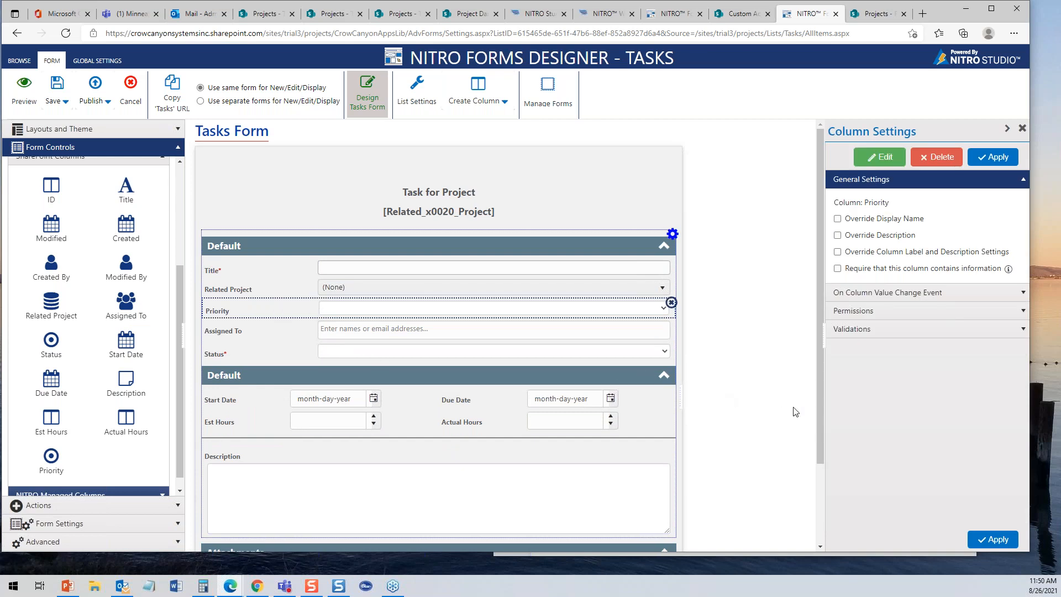
- Publish the updated Tasks form and return to the SharePoint Tasks list
left_click(95, 90)
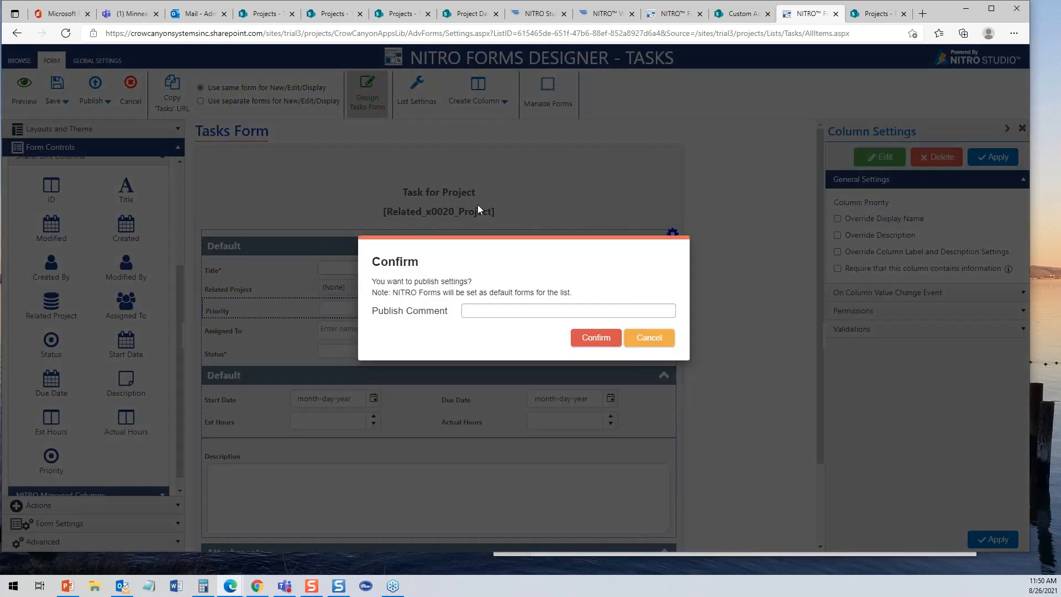
left_click(584, 339)
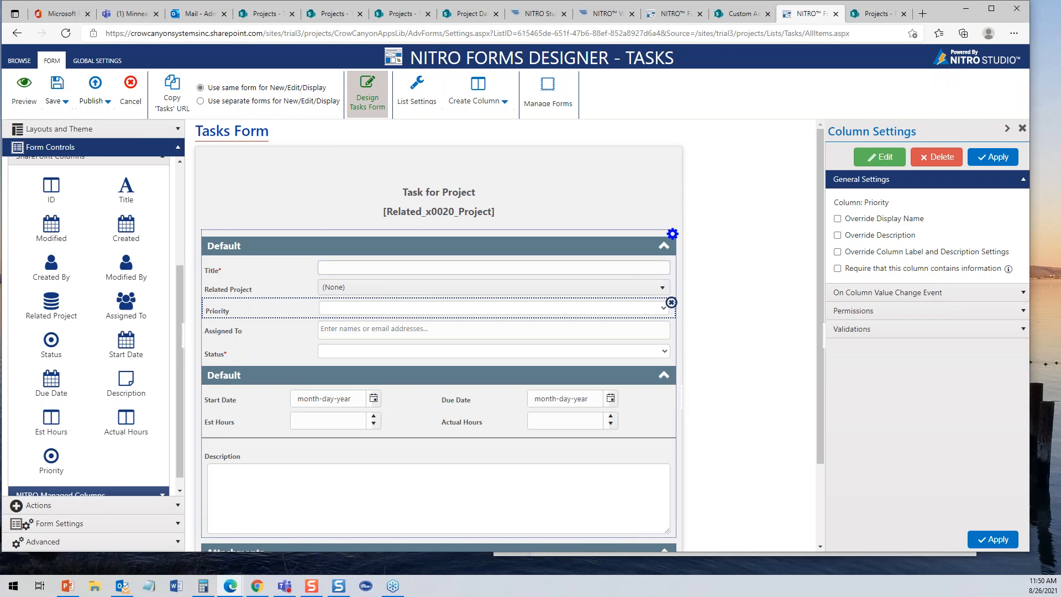
left_click(266, 14)
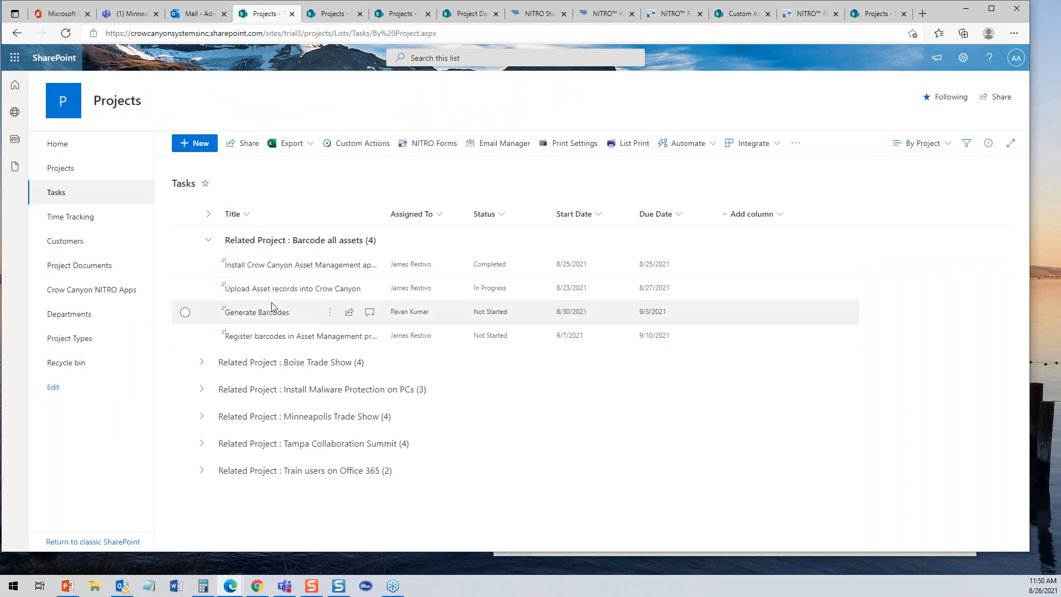
- Confirm the Generate Barcodes and Post-Show Marketing forms show Priority (Normal), then open Projects
left_click(262, 316)
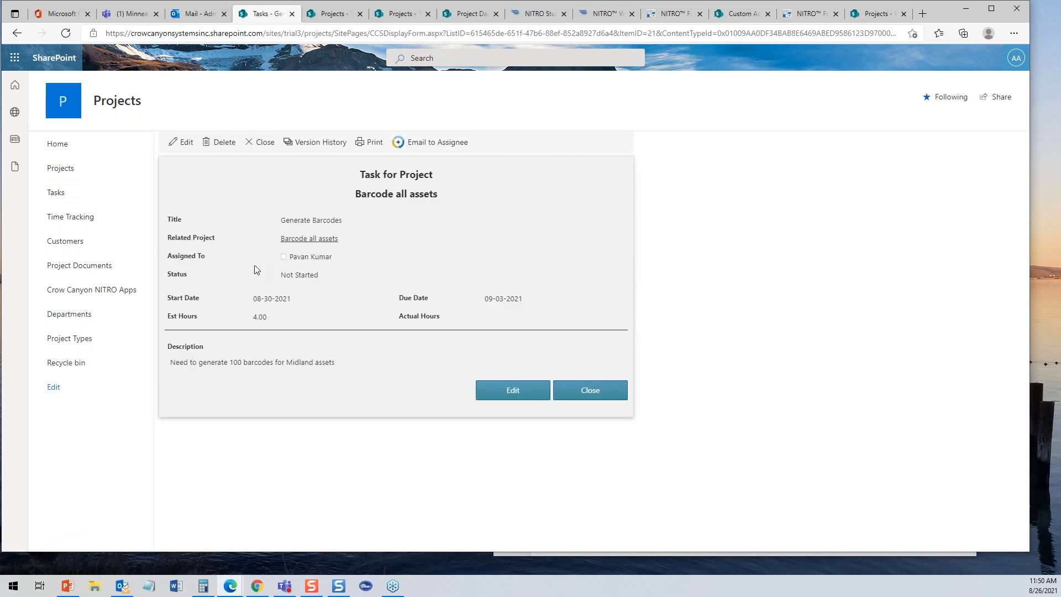
left_click(586, 391)
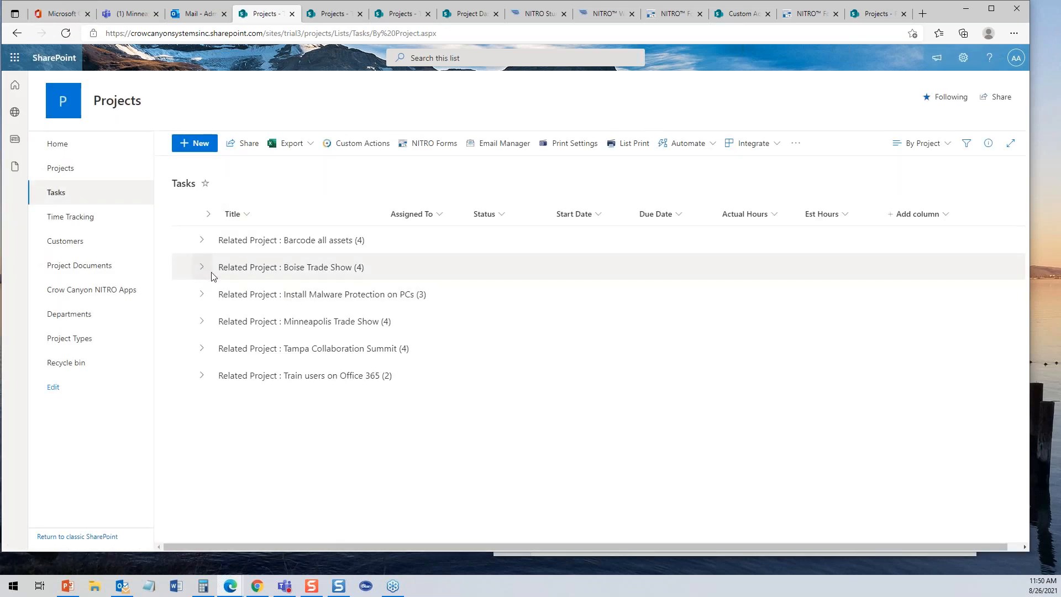
left_click(202, 268)
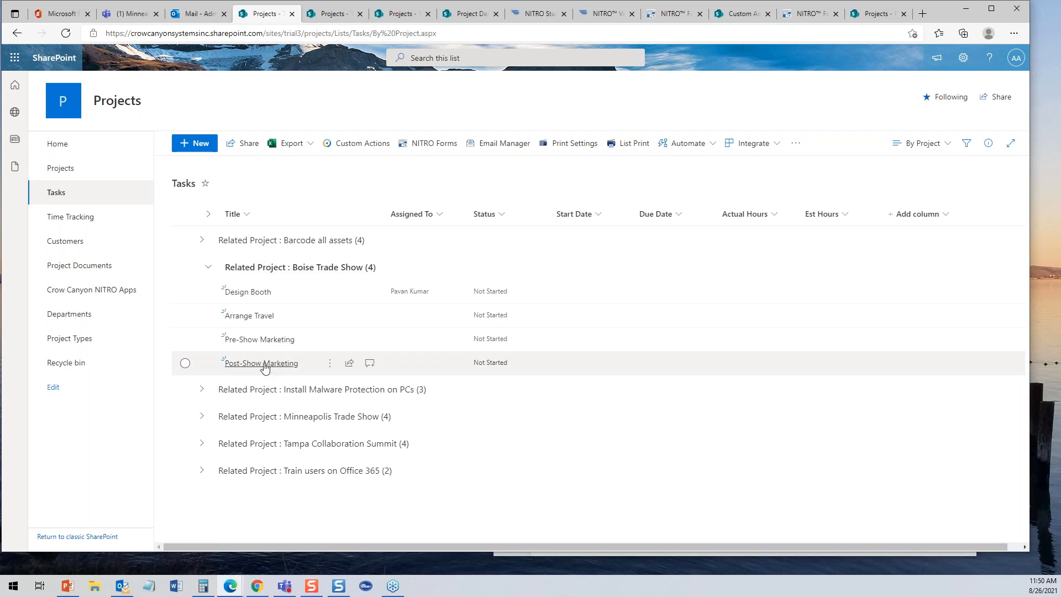
left_click(264, 363)
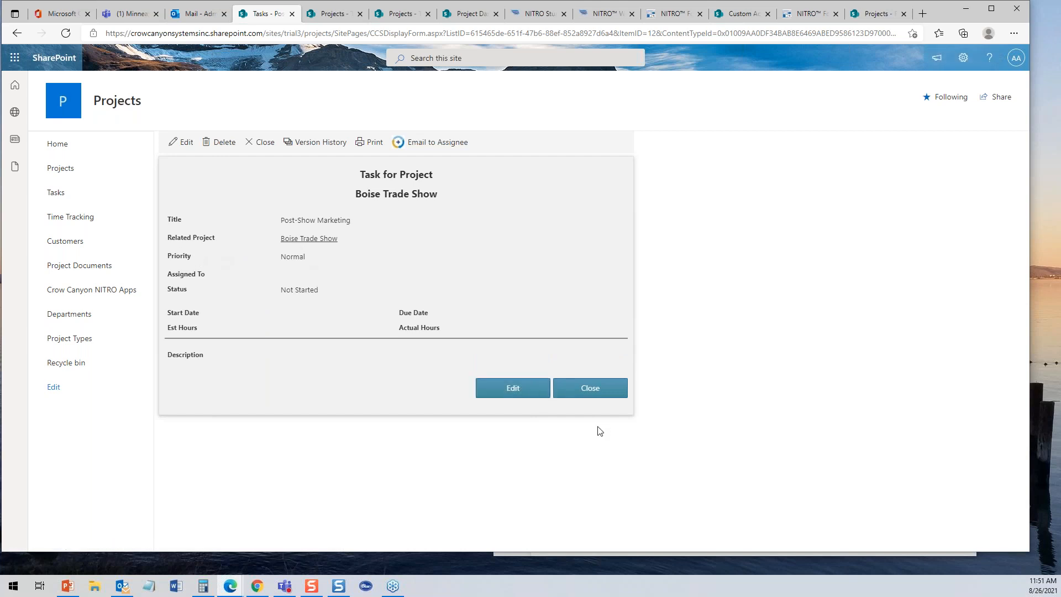
left_click(591, 393)
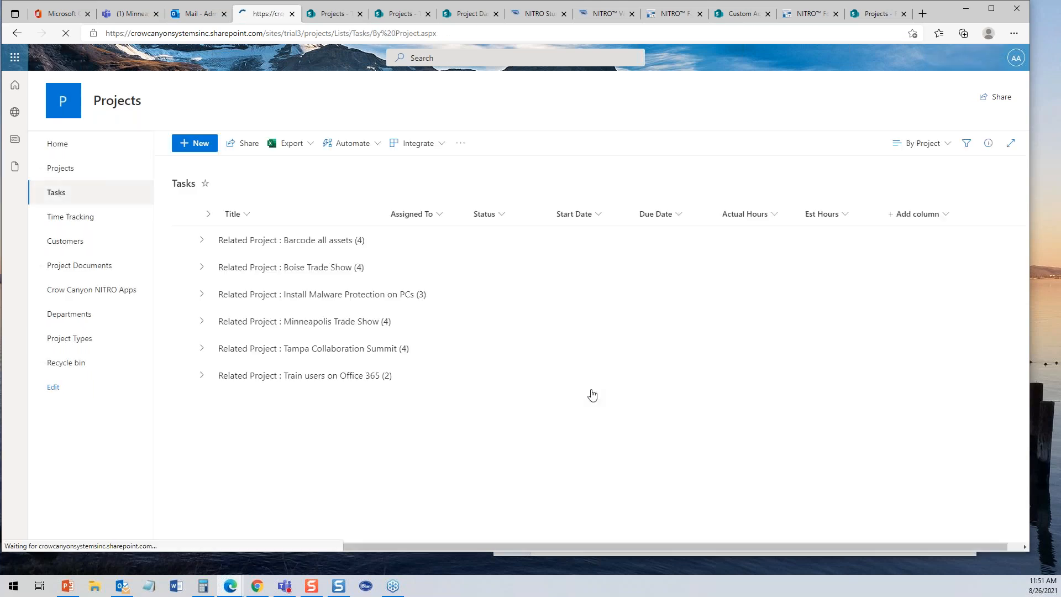
left_click(59, 168)
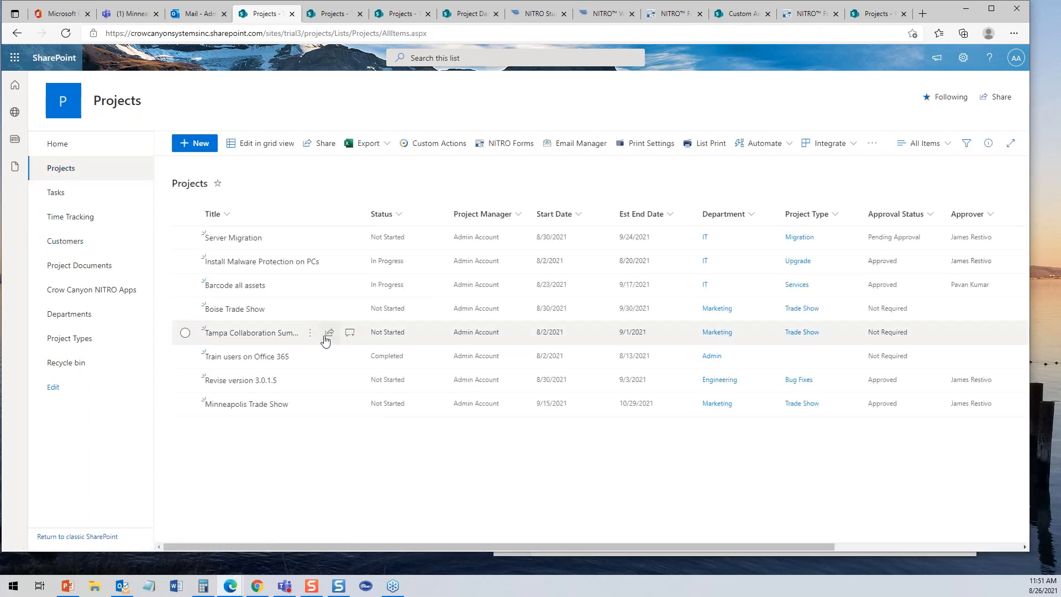
- Change Register barcodes' Est Hours from 18 to 12 and reload Barcode all assets, showing 28.00 hours
left_click(237, 286)
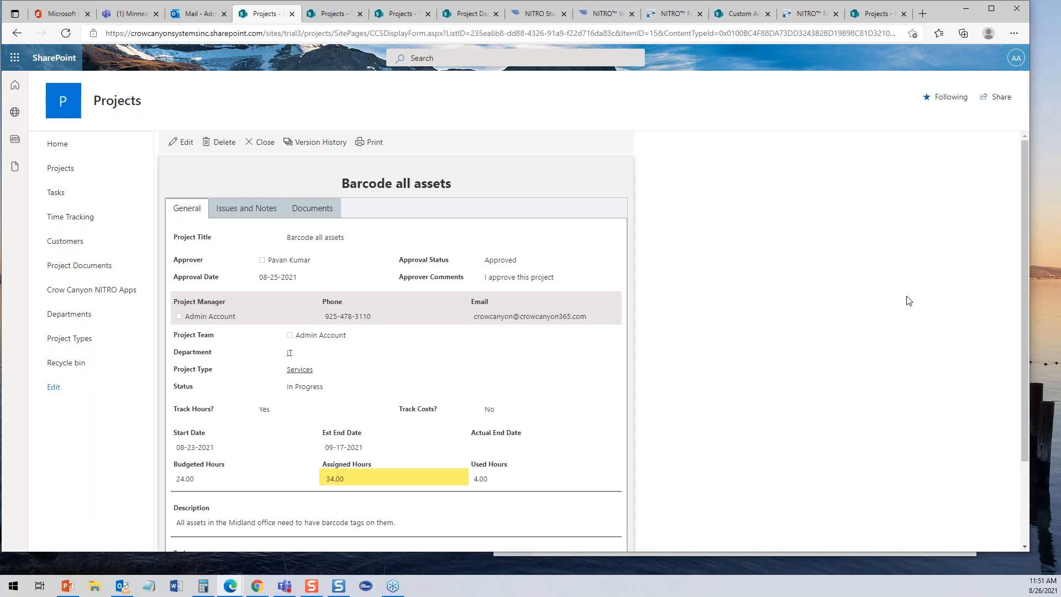
left_click_drag(1026, 234, 1046, 376)
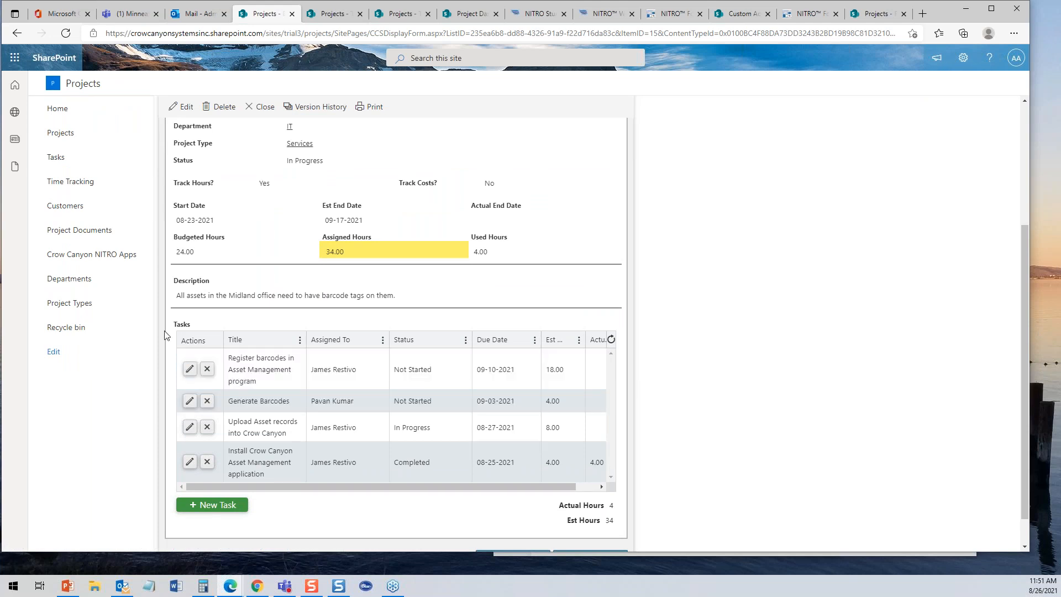
left_click(189, 369)
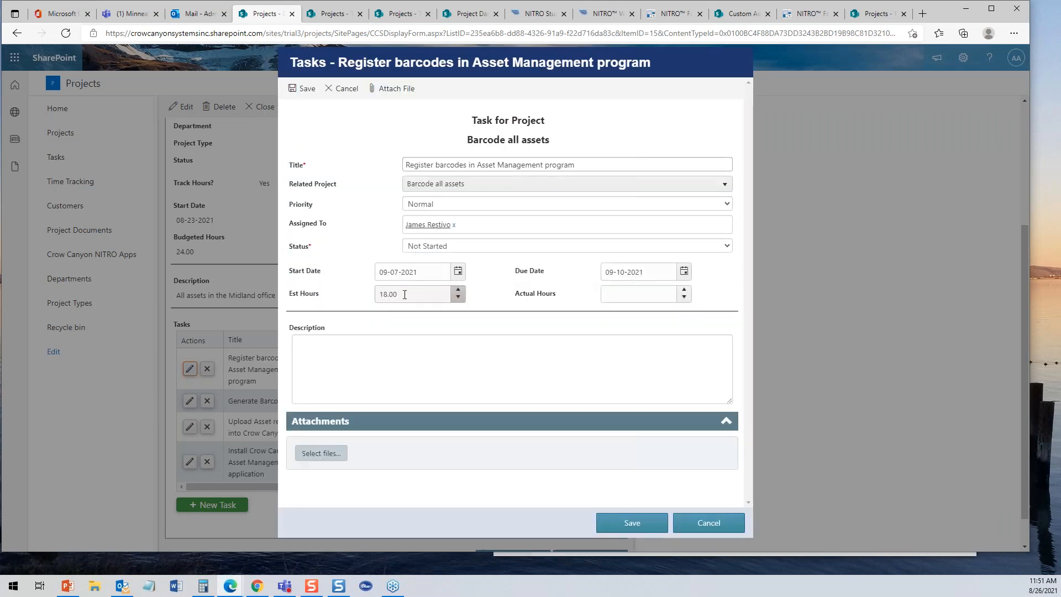
left_click(385, 294)
key("Delete")
type("2")
left_click(641, 529)
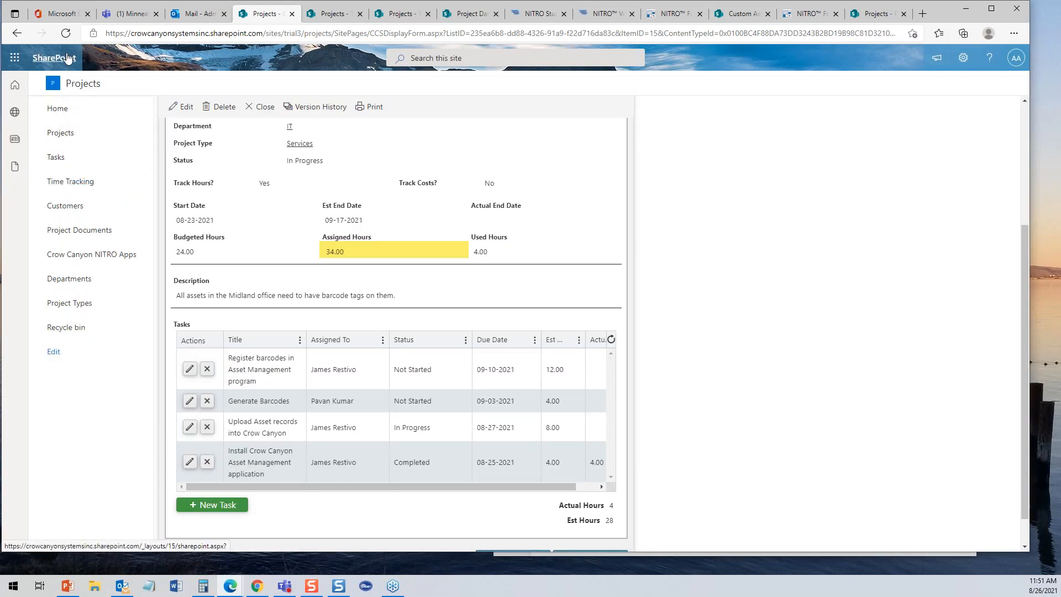
left_click(65, 33)
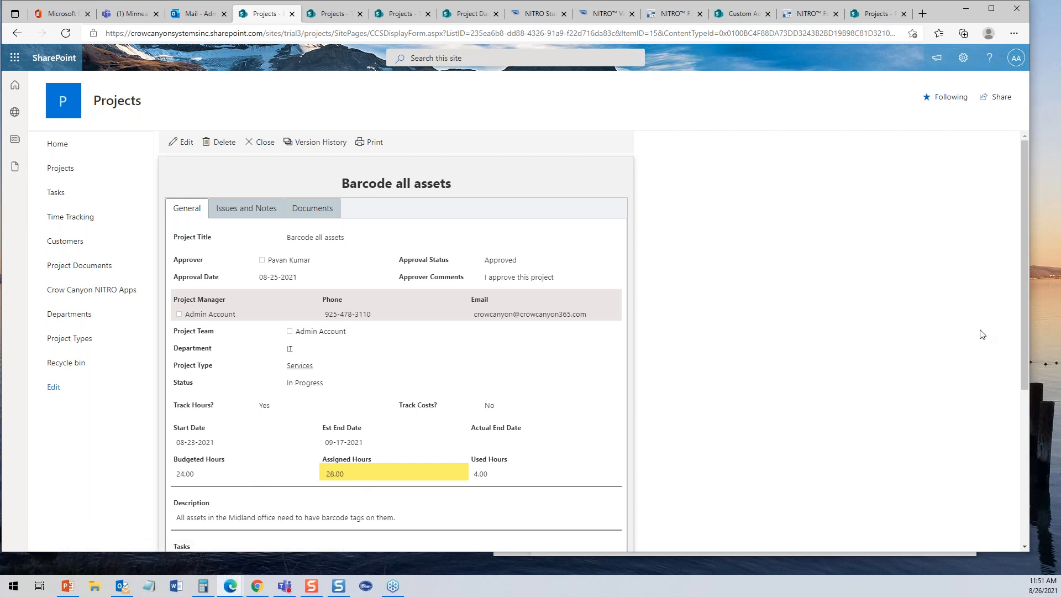
- Change Upload Asset records' Est Hours from 8 to 4 and reload, showing 24.00 assigned hours
scroll(1023, 314, "down", 4)
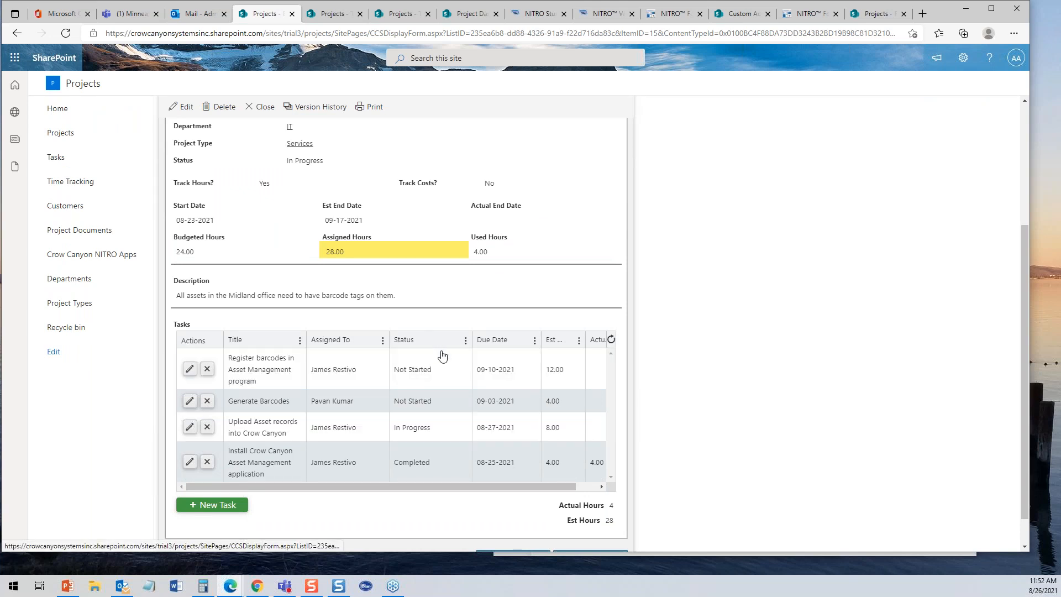
left_click(189, 426)
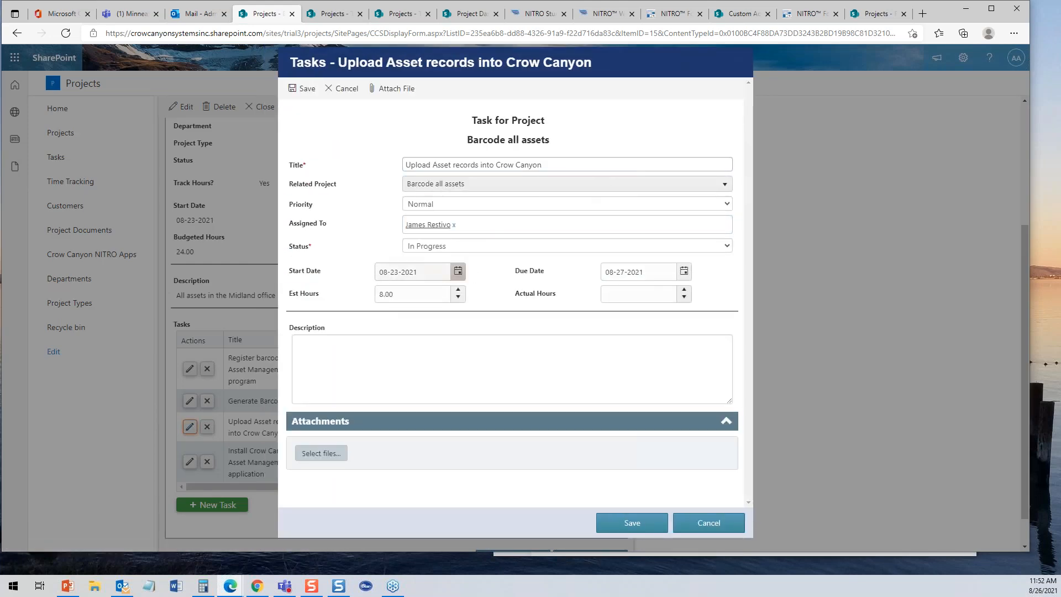
left_click(384, 294)
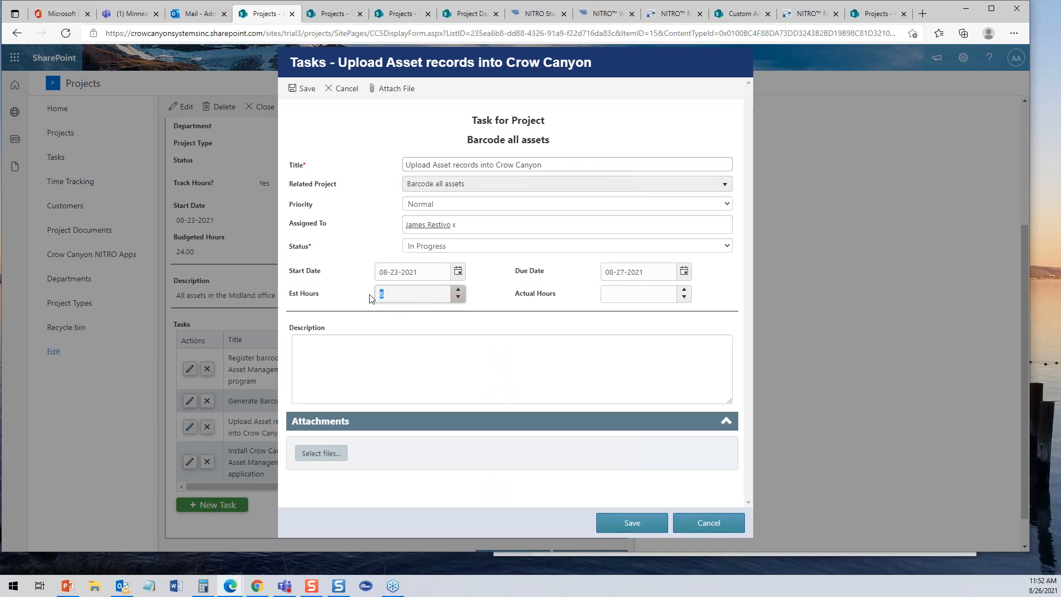
type("4")
left_click(622, 524)
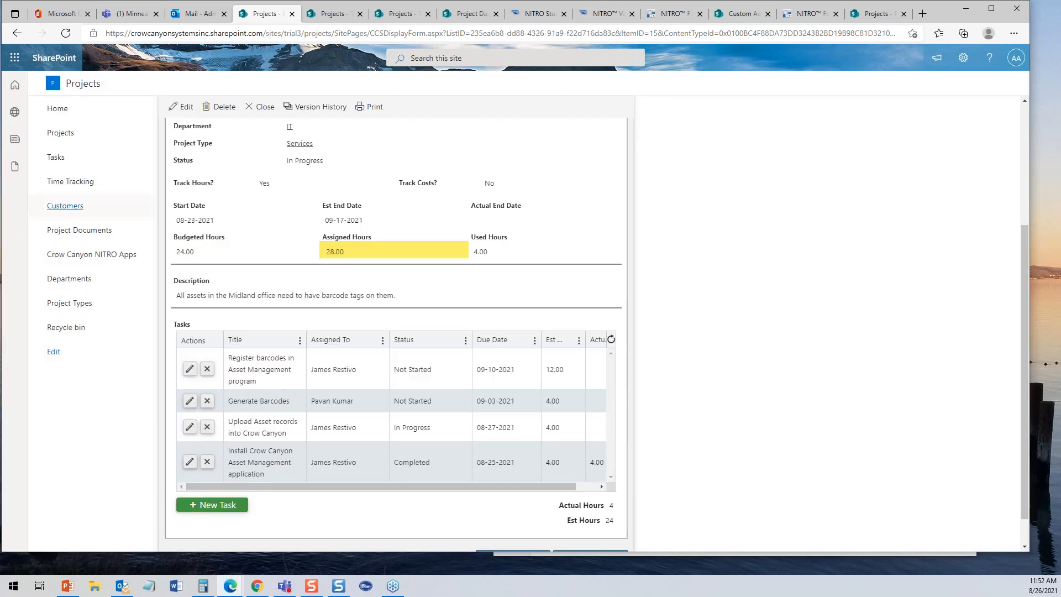
left_click(66, 34)
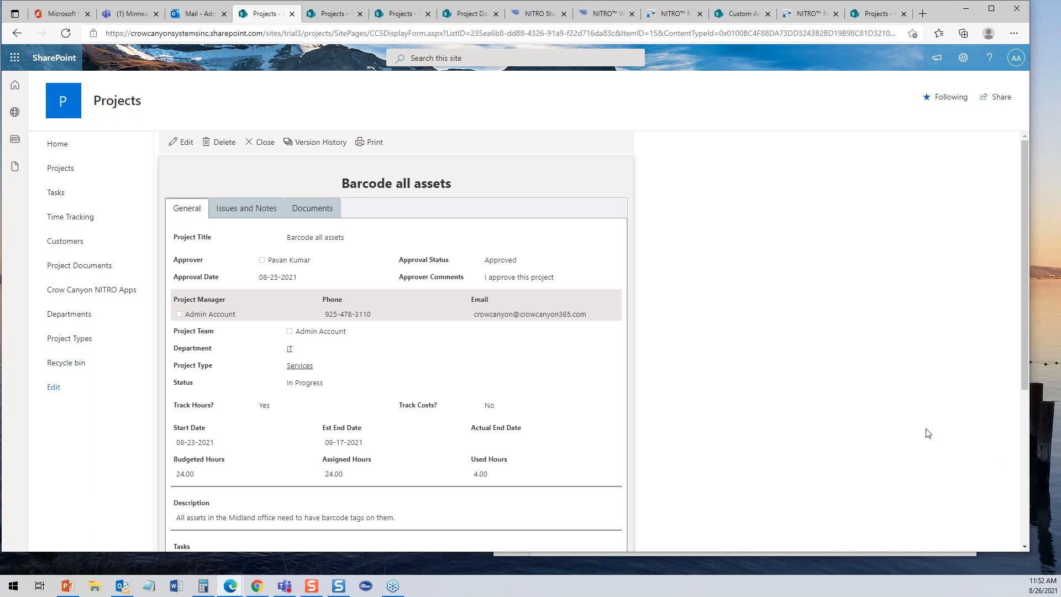
left_click(261, 144)
- Refresh the Project Dashboard to see 7 open projects and 1 over budgeted hours, then open Projects
left_click(479, 15)
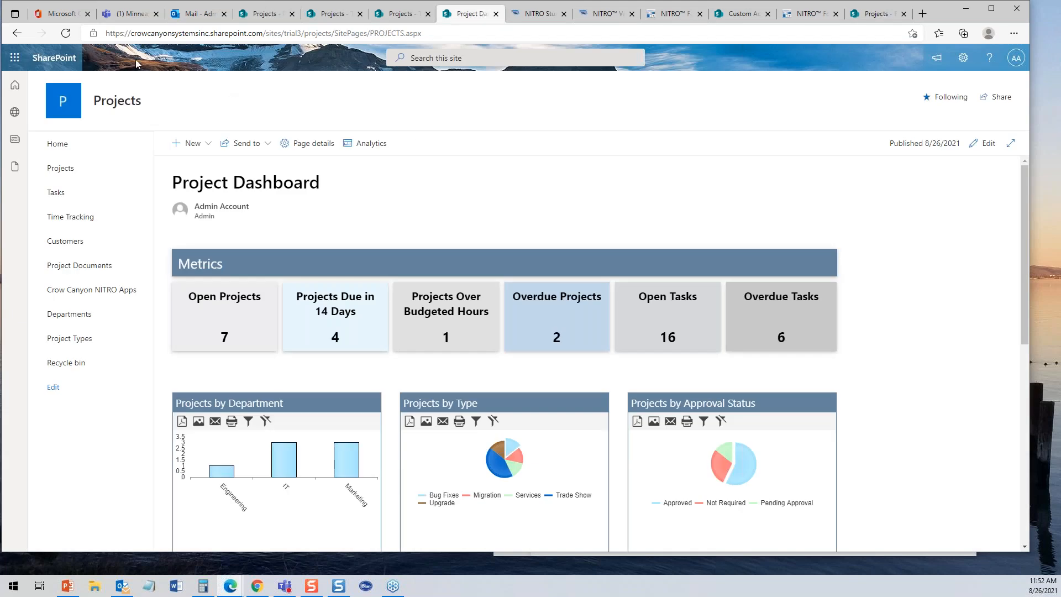
left_click(69, 39)
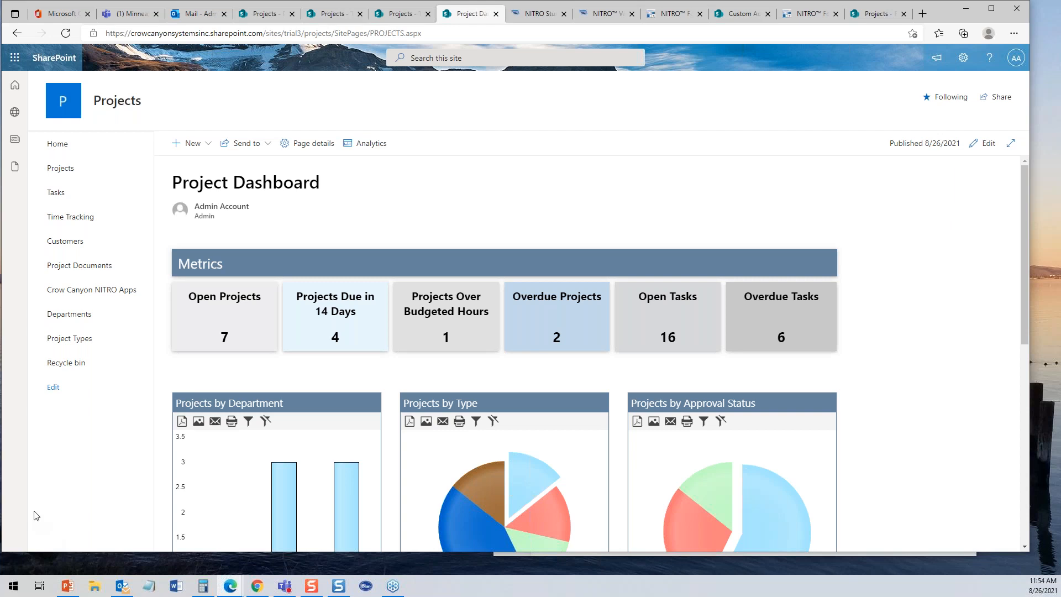
left_click(65, 34)
left_click(55, 172)
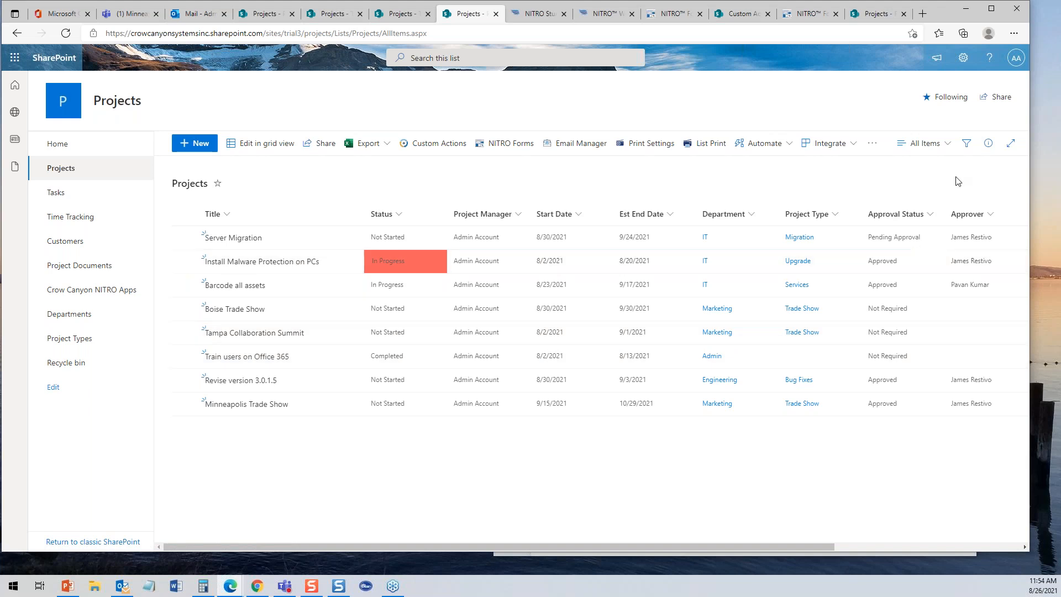
- Check the Projects list's available views, then return to NITRO Workflows' Configured Workflows page
left_click(949, 147)
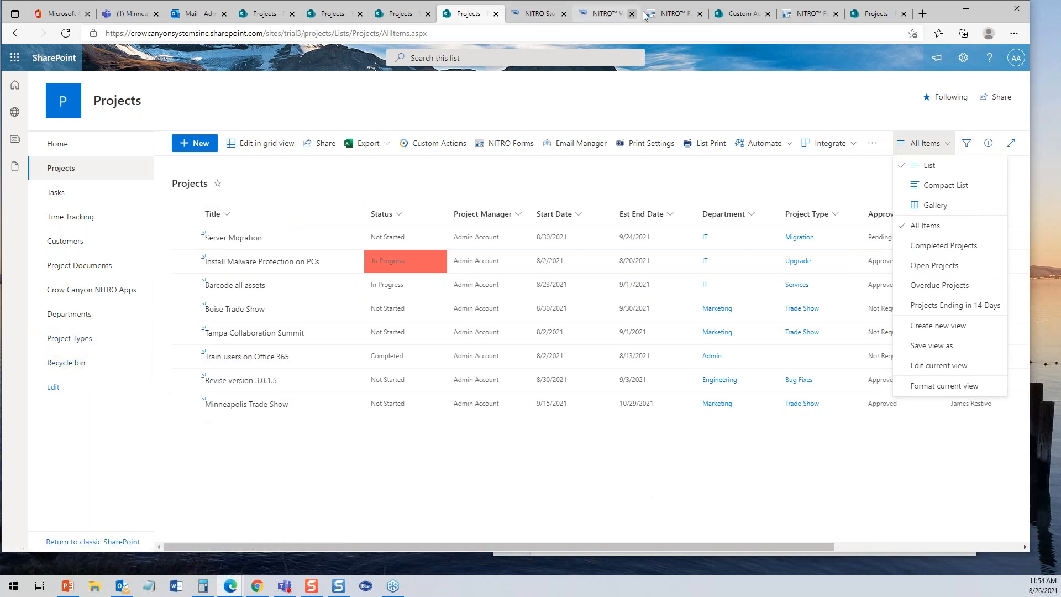
left_click(617, 16)
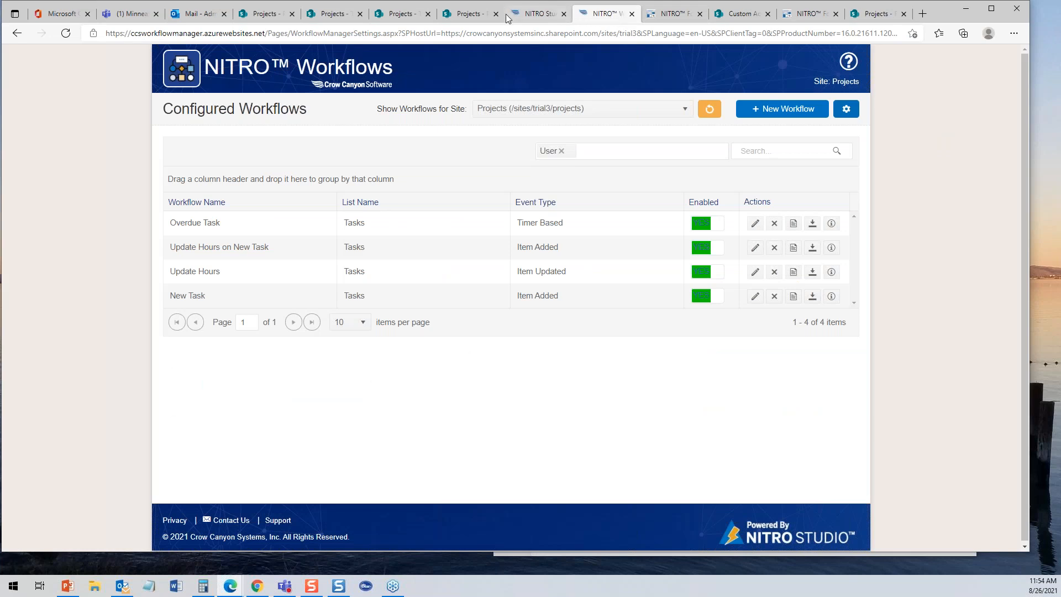
- Go from Forms Designer to NITRO Studio and open NITRO Reports, showing Projects by Approval Status first
left_click(665, 20)
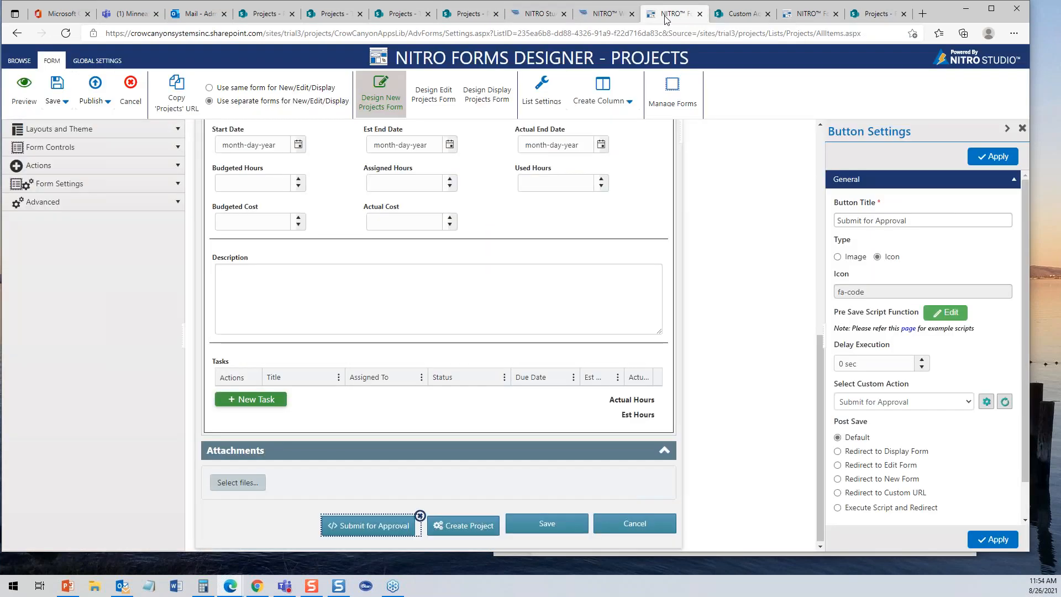
left_click(554, 17)
left_click_drag(1020, 136, 1025, 211)
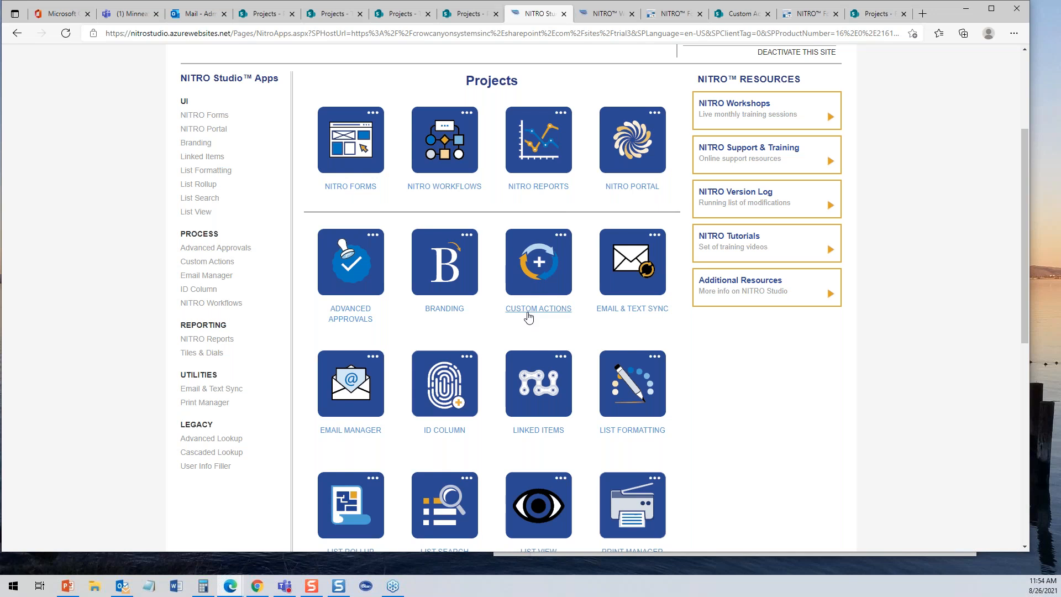
left_click(532, 188)
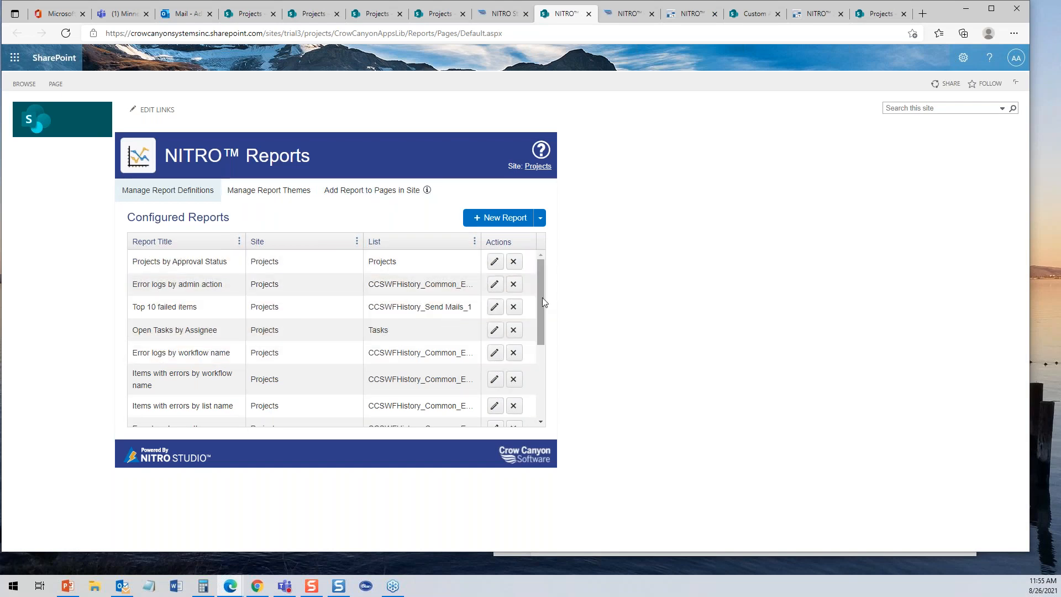
- Edit the Open Projects by Department report, preview it, then preview it as a Table
left_click_drag(542, 298, 547, 383)
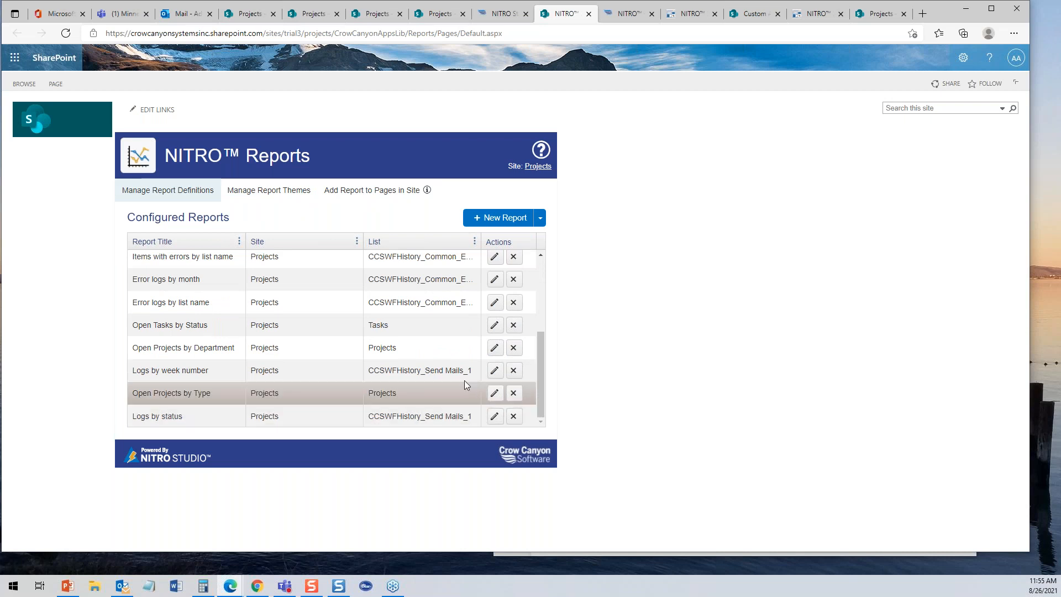
left_click(494, 348)
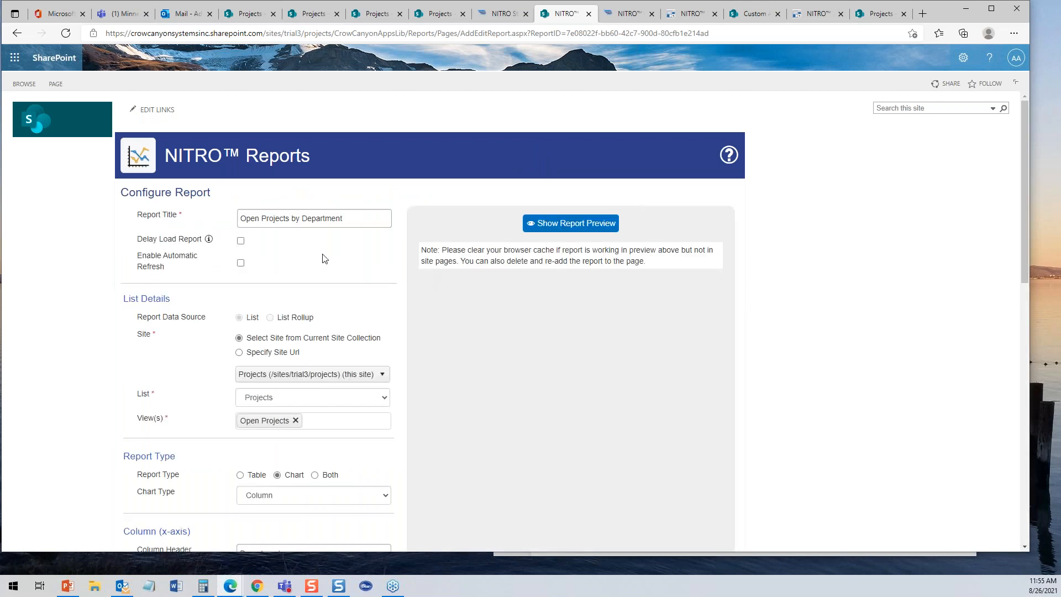
left_click(601, 224)
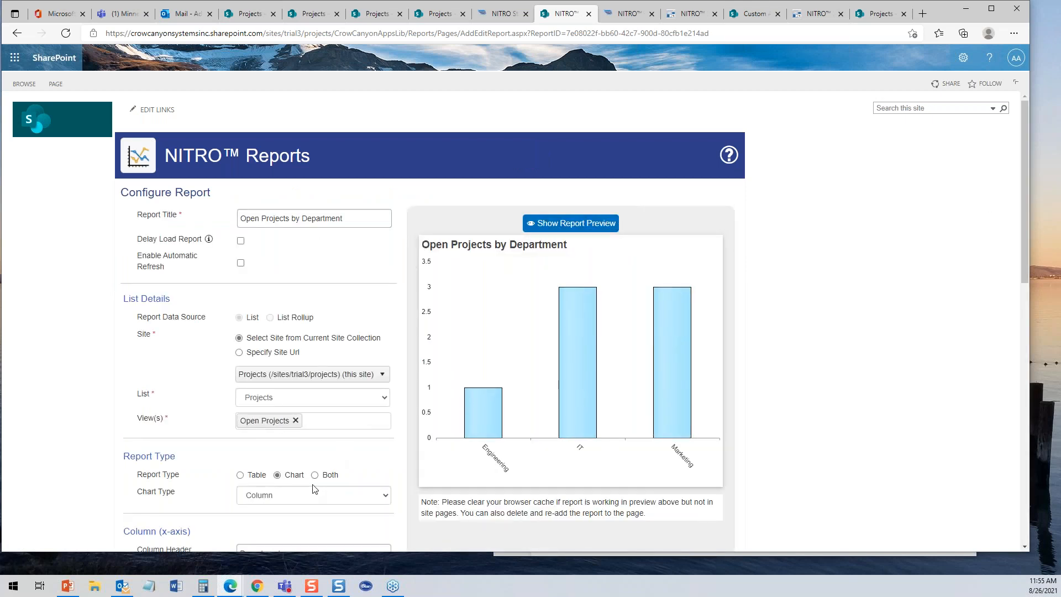
left_click(240, 475)
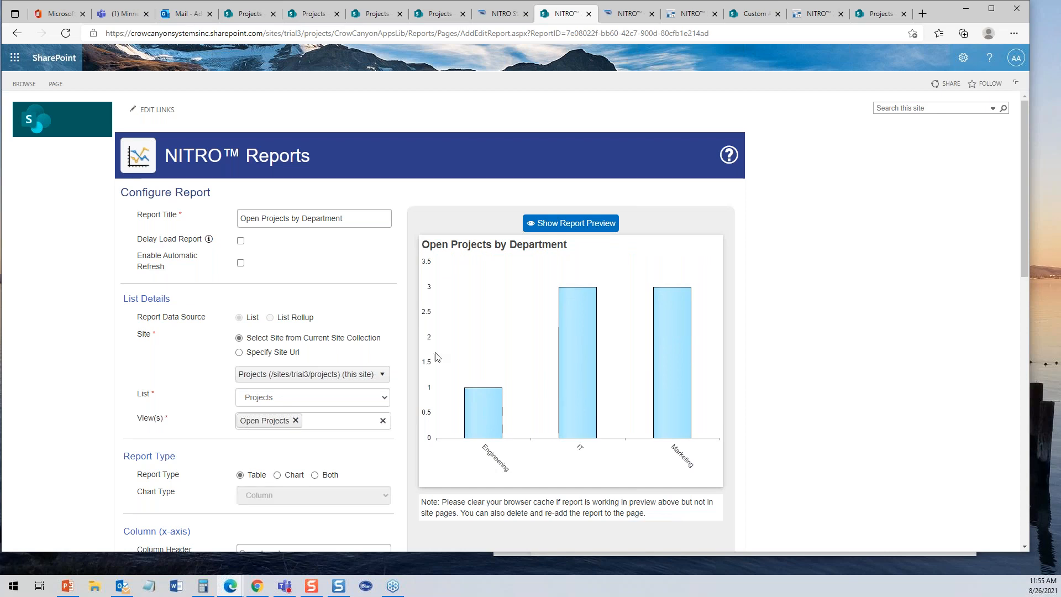
left_click(566, 226)
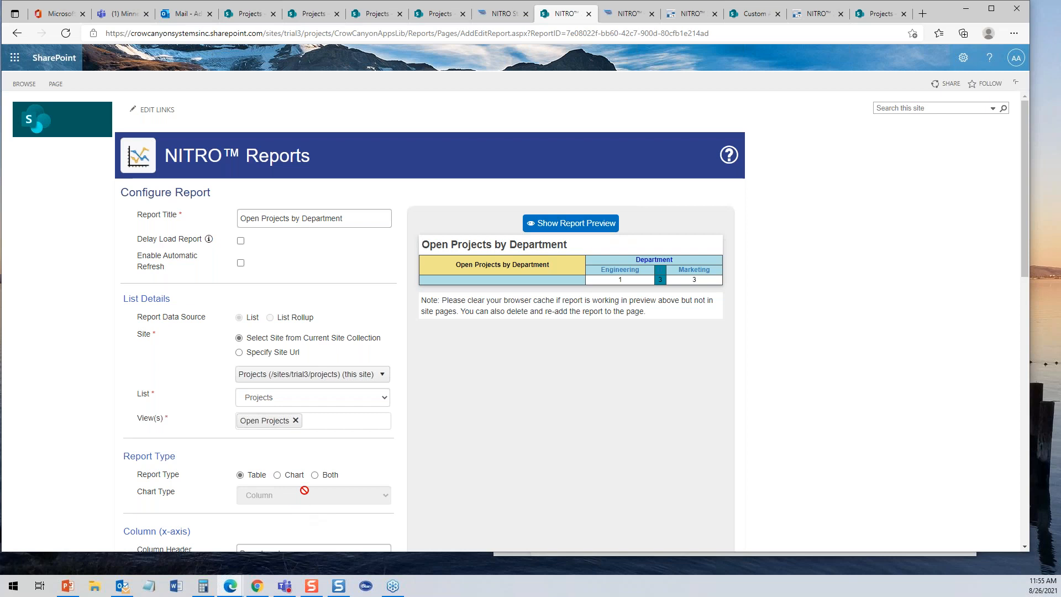
- Set the report back to Chart with Bar chart type and preview the horizontal bars
left_click(277, 475)
left_click(291, 497)
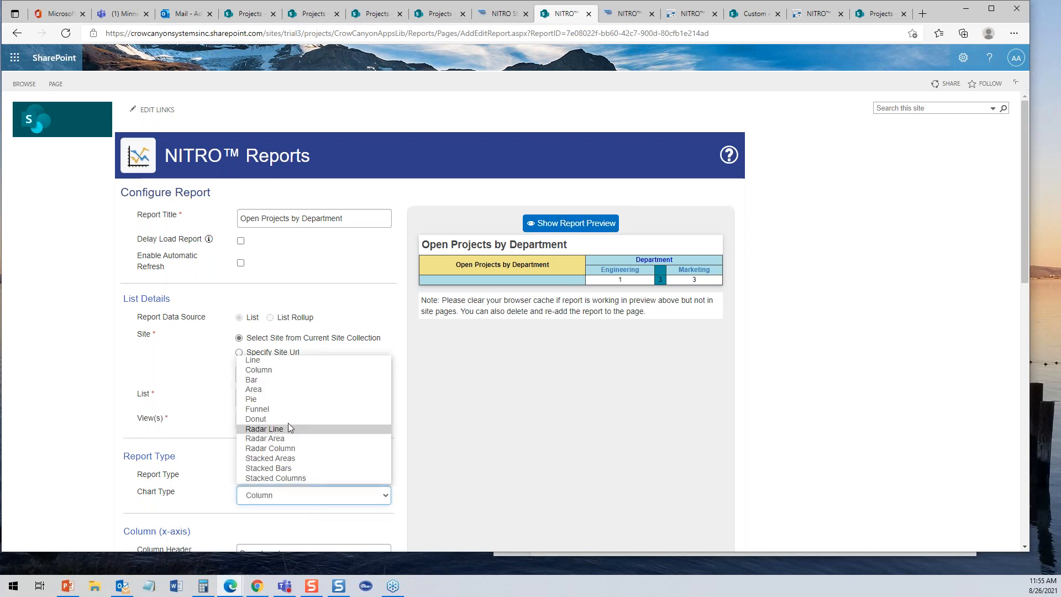
left_click(279, 381)
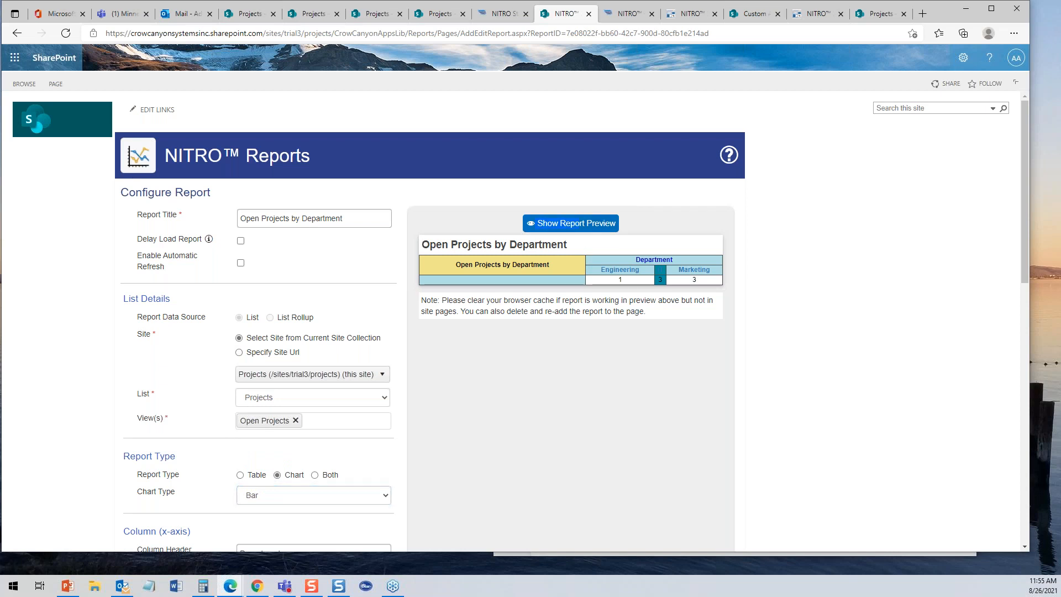
left_click(577, 222)
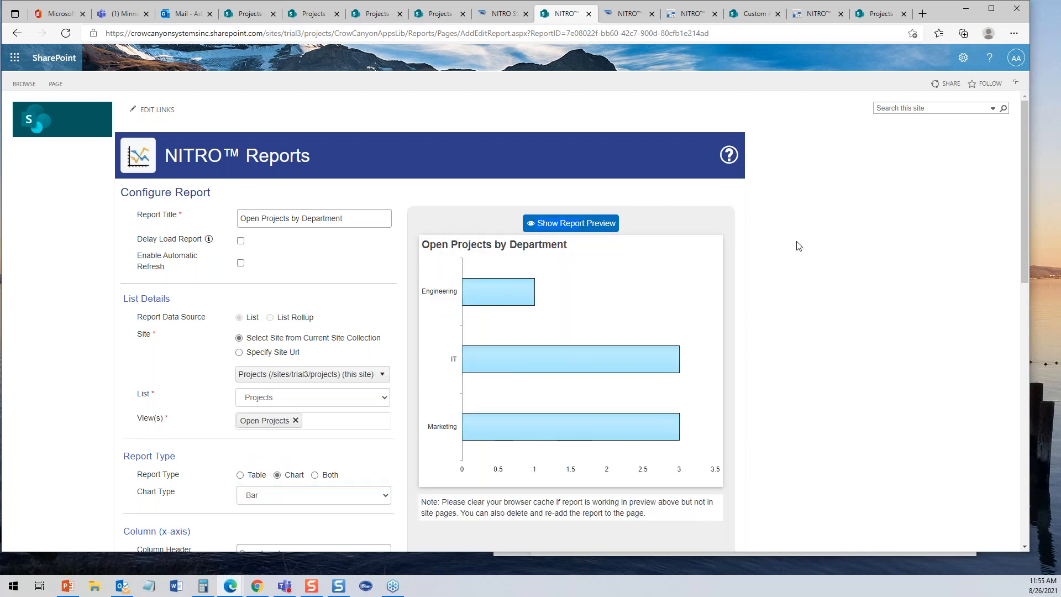
left_click(307, 494)
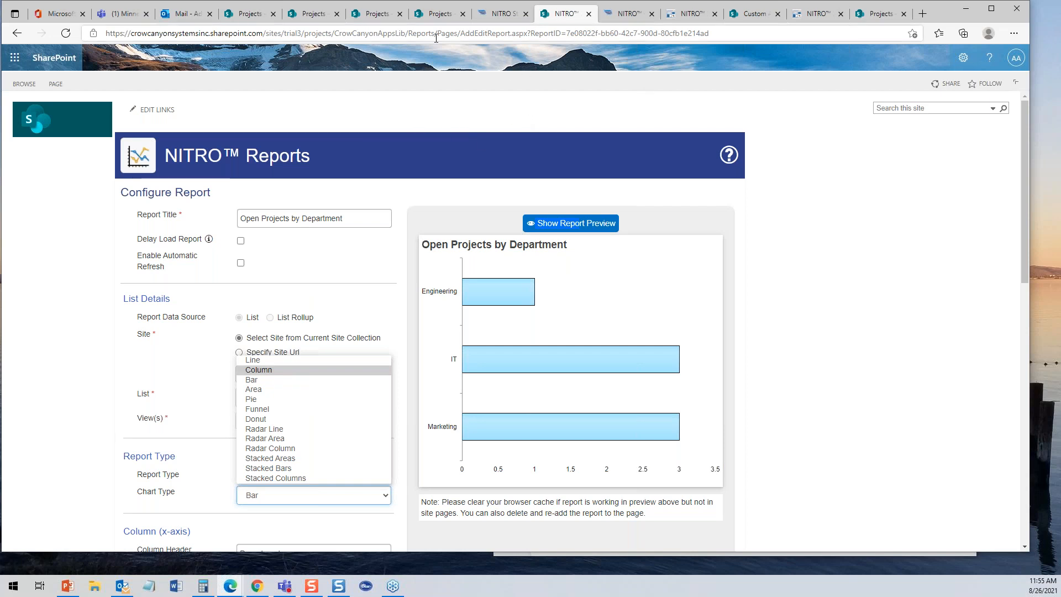
left_click(439, 15)
- Check the Projects and Tasks pages, then show NITRO Studio's Advanced apps: AI Services, Bots, Teams Integration
left_click(377, 15)
left_click(312, 14)
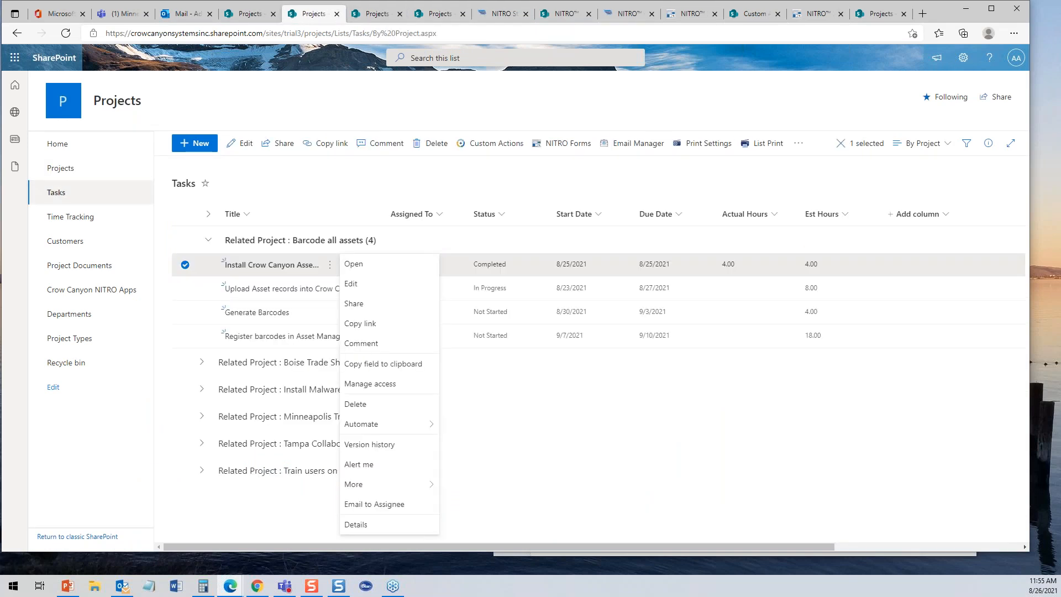
left_click(439, 15)
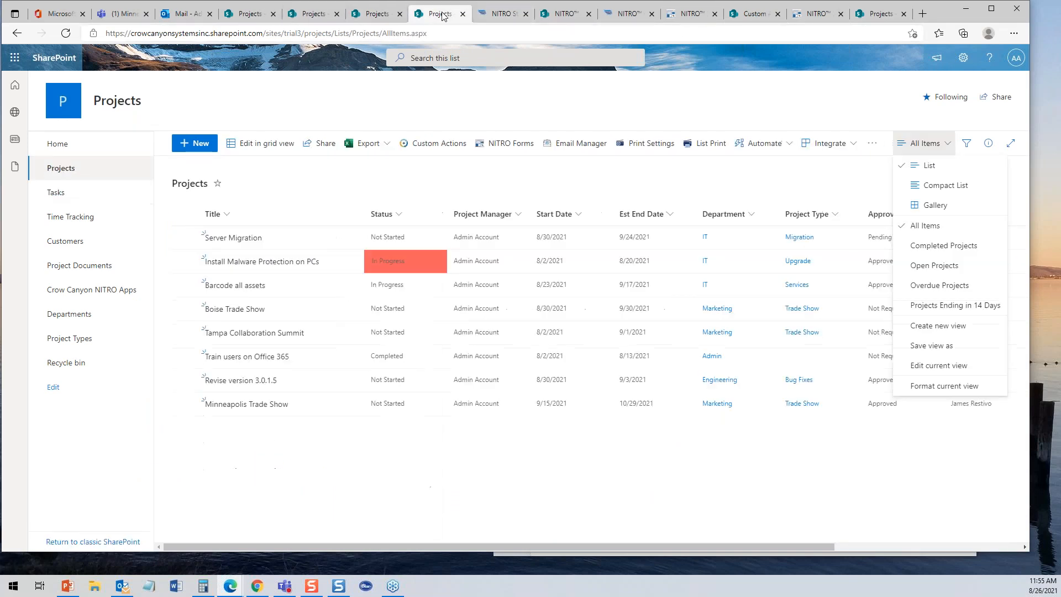
left_click(381, 16)
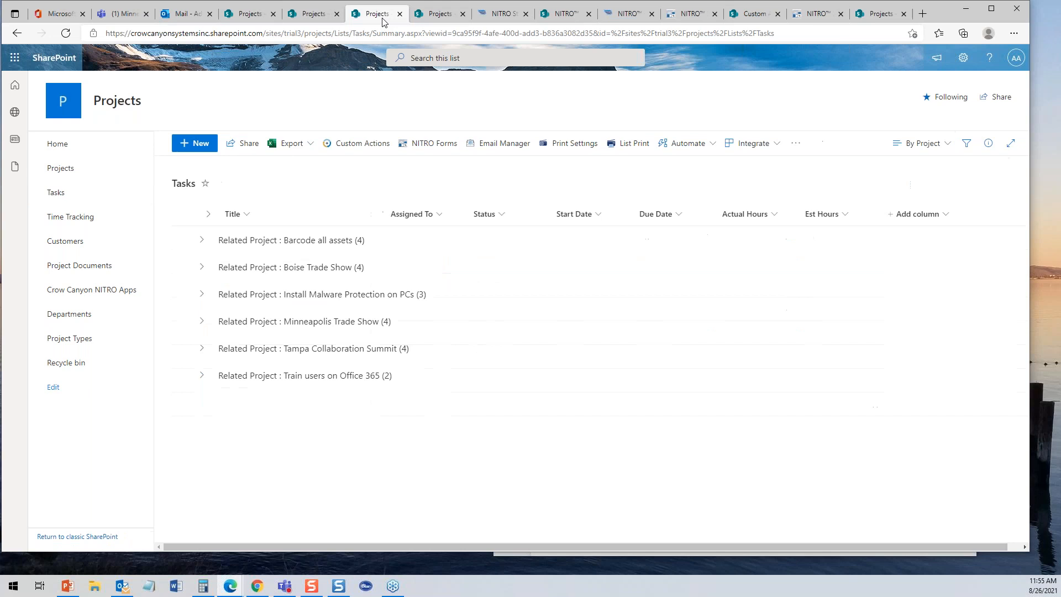
left_click(321, 15)
left_click(261, 17)
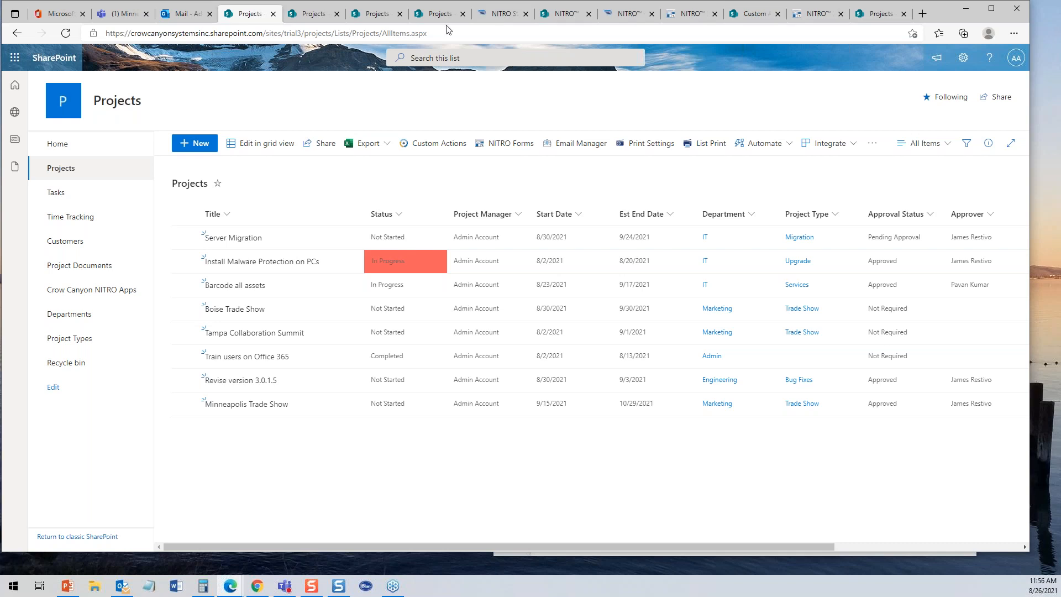
left_click(500, 14)
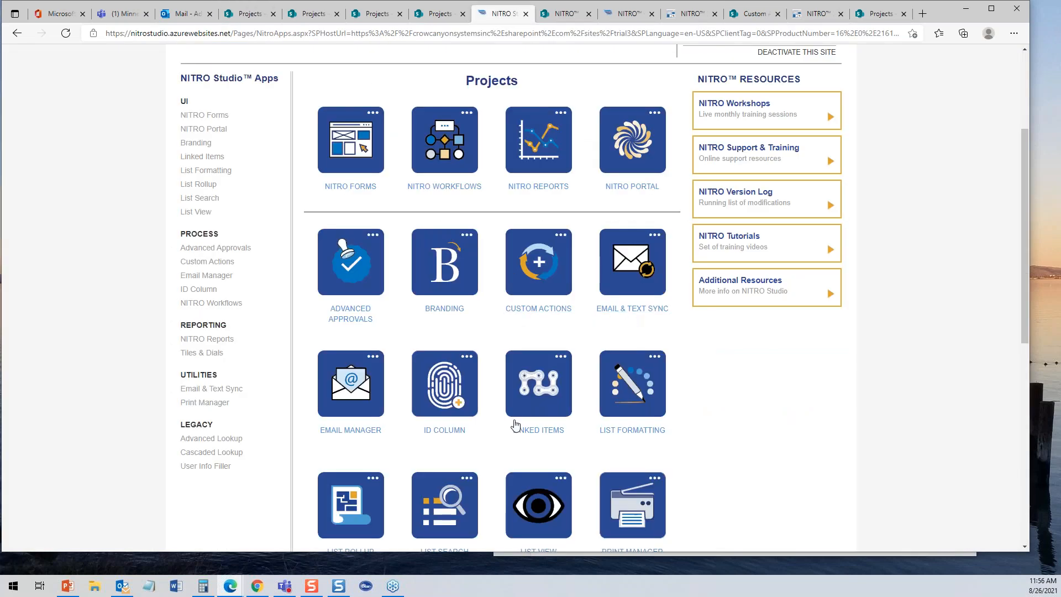
left_click_drag(1023, 333, 1028, 484)
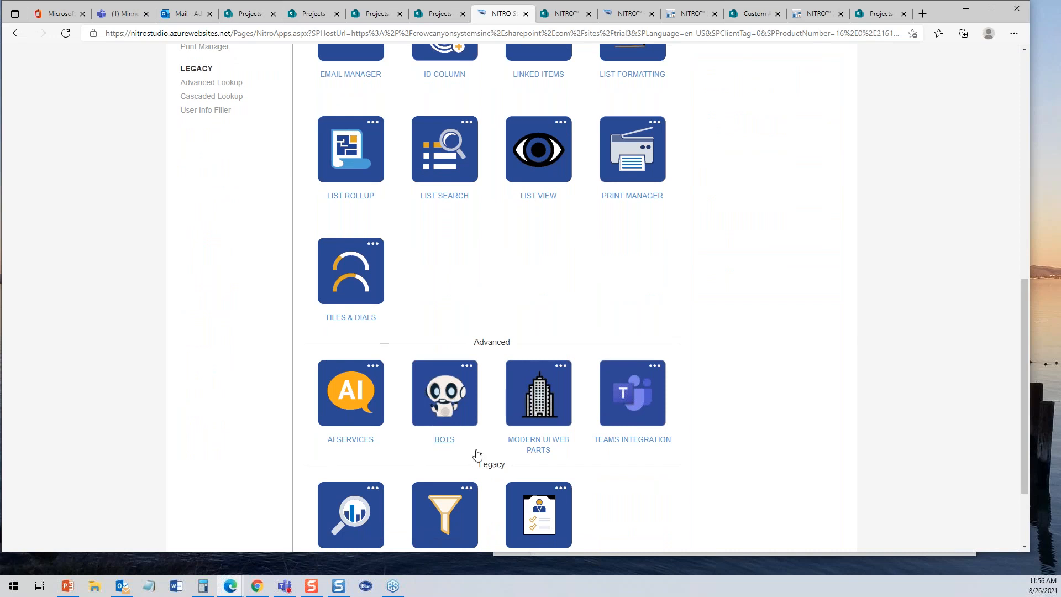